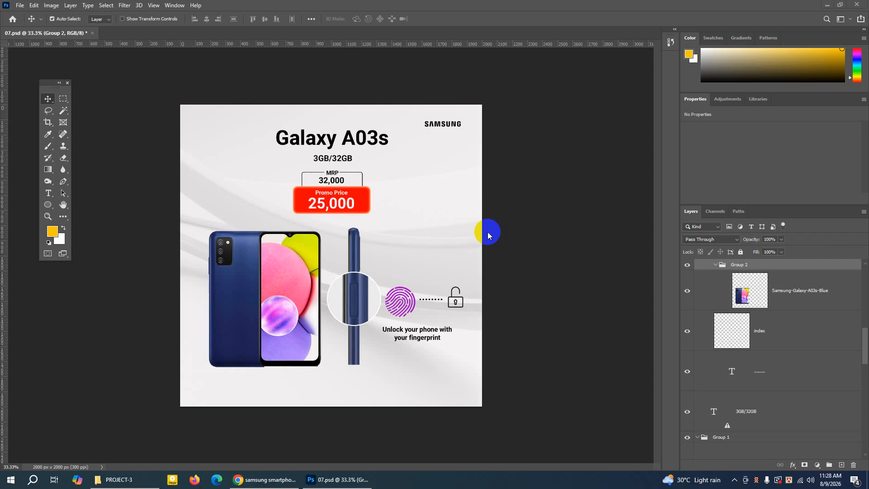
# Set up a new document from the Web presets at 2000 x 2000 pixels, 300 pixels/inch, in RGB Color mode
pyautogui.click(19, 5)
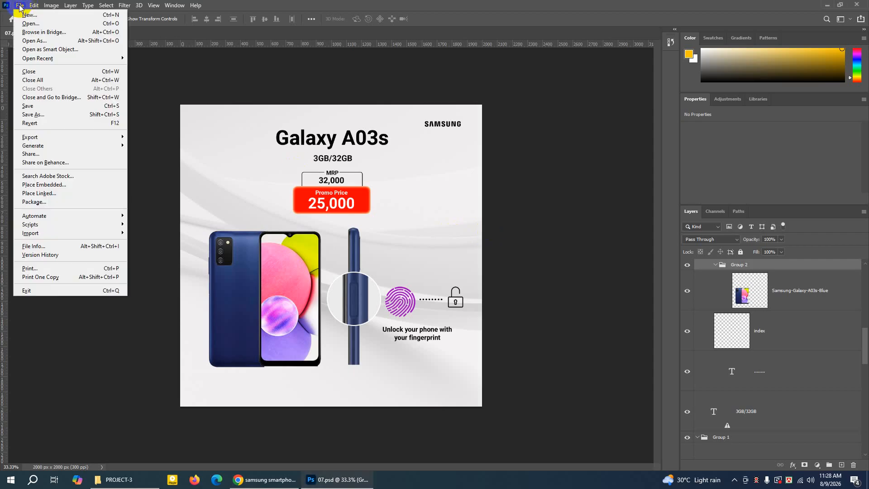
pyautogui.click(25, 14)
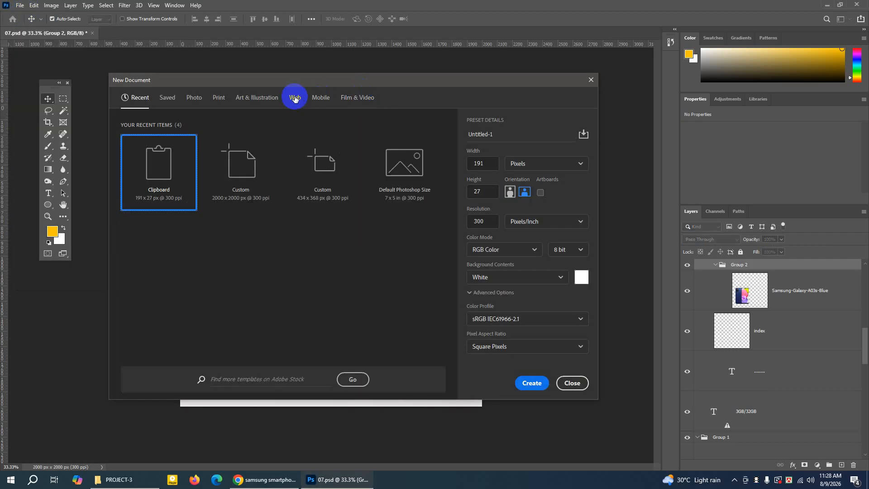
pyautogui.click(295, 98)
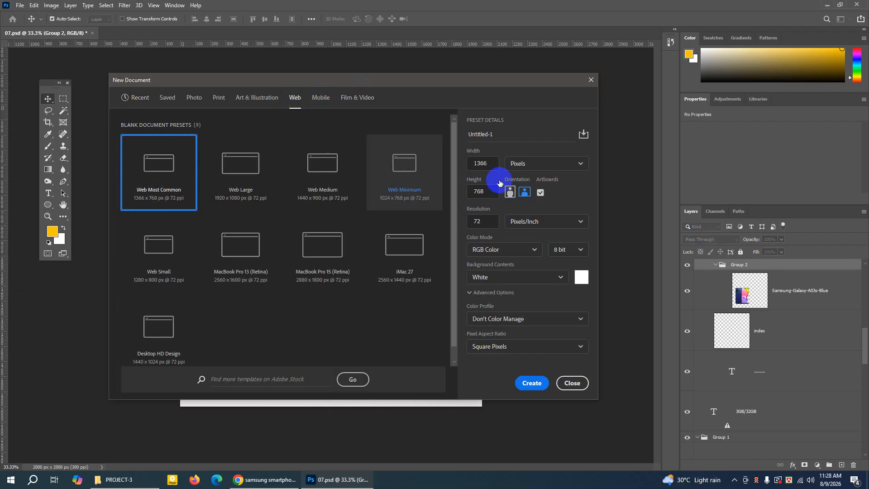
pyautogui.moveTo(493, 164); pyautogui.dragTo(473, 162)
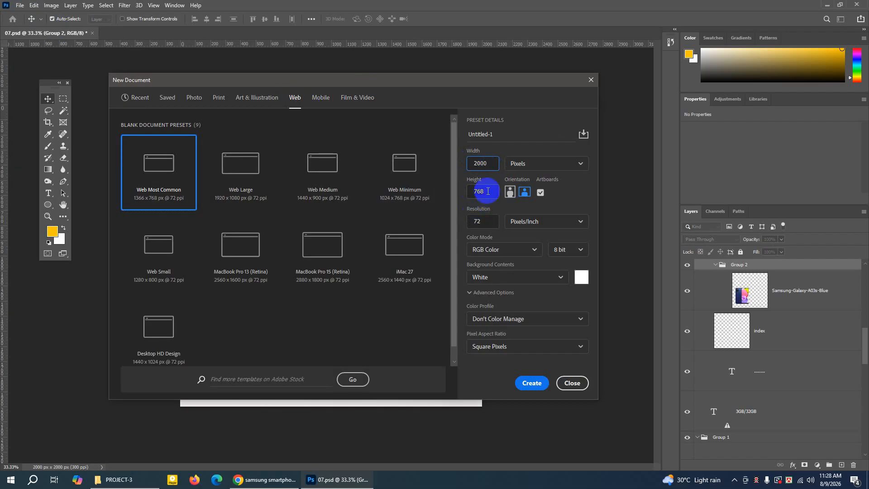
pyautogui.moveTo(488, 191); pyautogui.dragTo(465, 196)
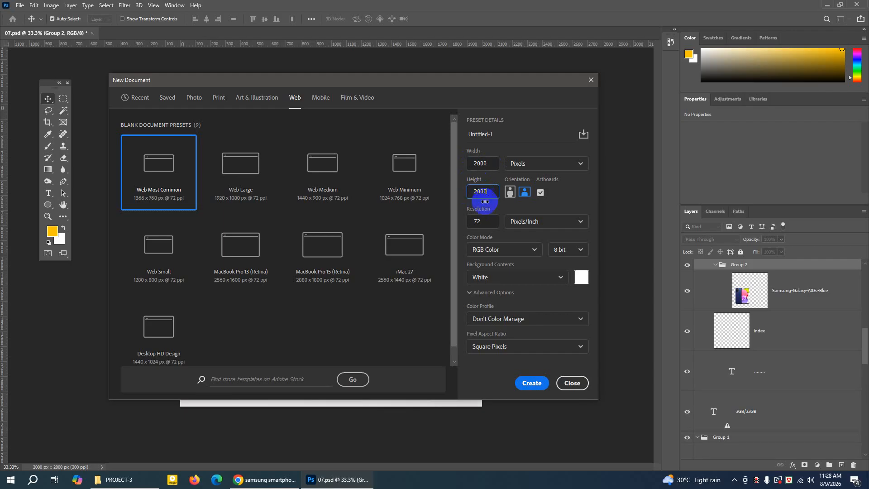
pyautogui.moveTo(481, 221); pyautogui.dragTo(469, 223)
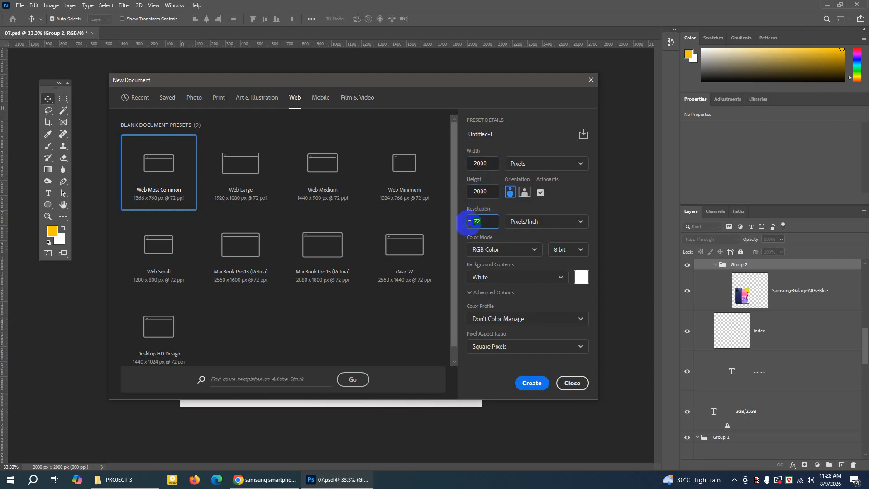
pyautogui.click(501, 249)
pyautogui.click(496, 267)
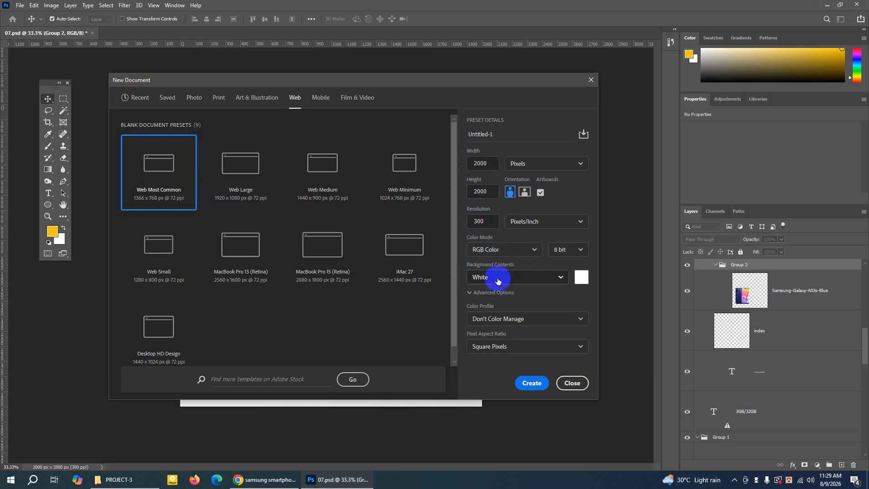
# Set the color profile to Working RGB: sRGB IEC61966-2.1, name the document "mobile ads" and create it
pyautogui.click(470, 293)
pyautogui.click(469, 293)
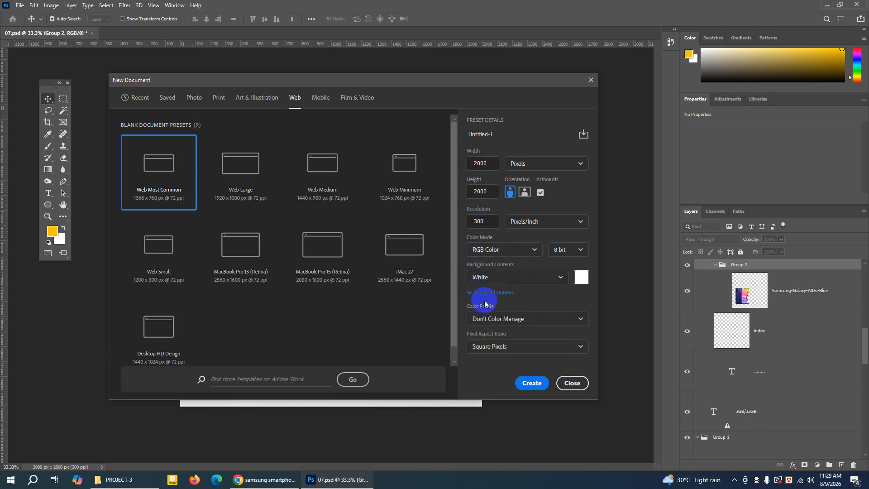
pyautogui.click(520, 319)
pyautogui.click(505, 270)
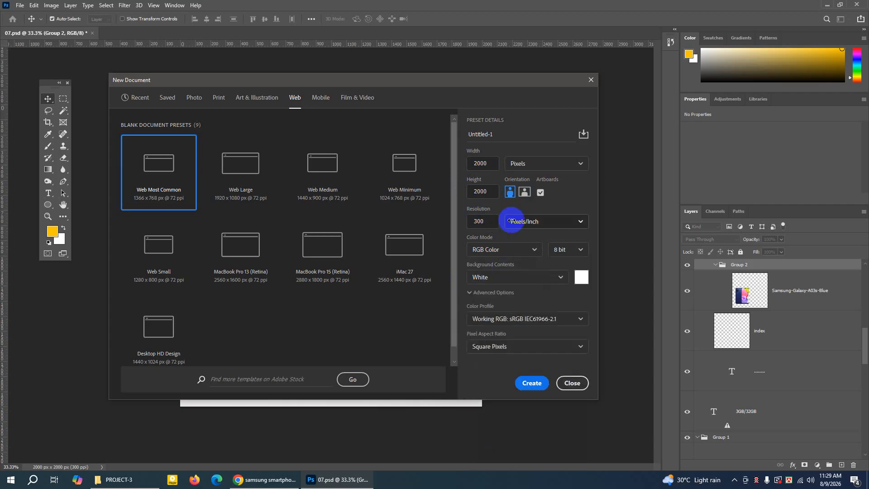
pyautogui.moveTo(499, 136); pyautogui.dragTo(453, 136)
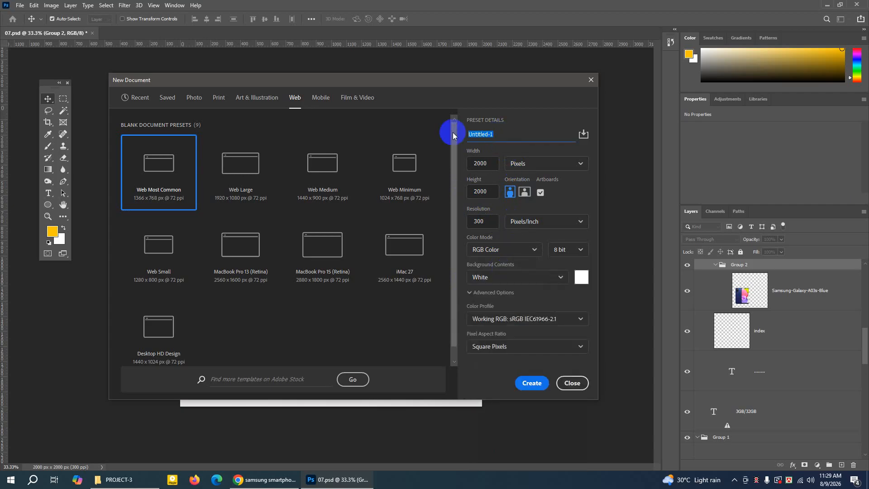
pyautogui.write('mbl')
pyautogui.click(534, 386)
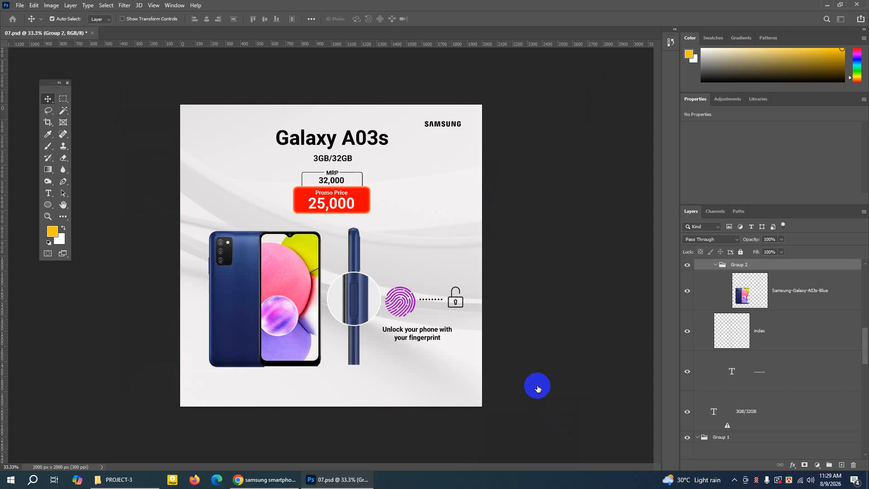
# Ungroup Artboard 1 so that its layer sits directly in the document
pyautogui.click(708, 267)
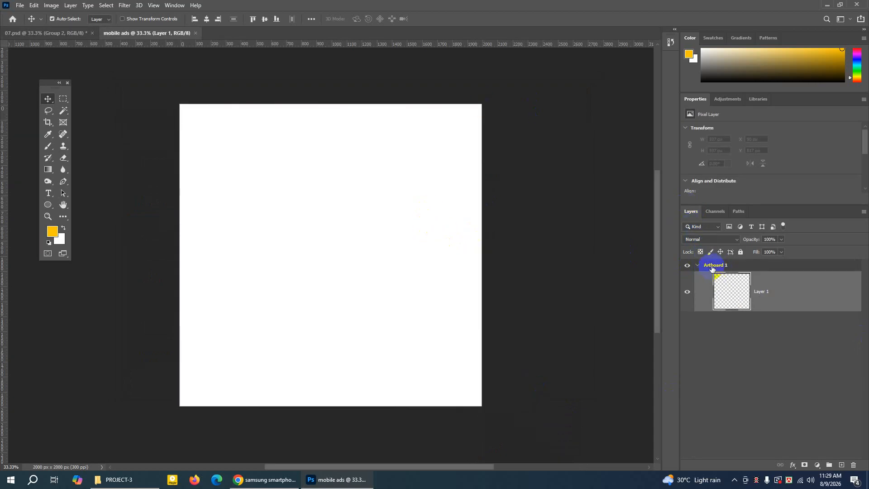
pyautogui.rightClick(715, 267)
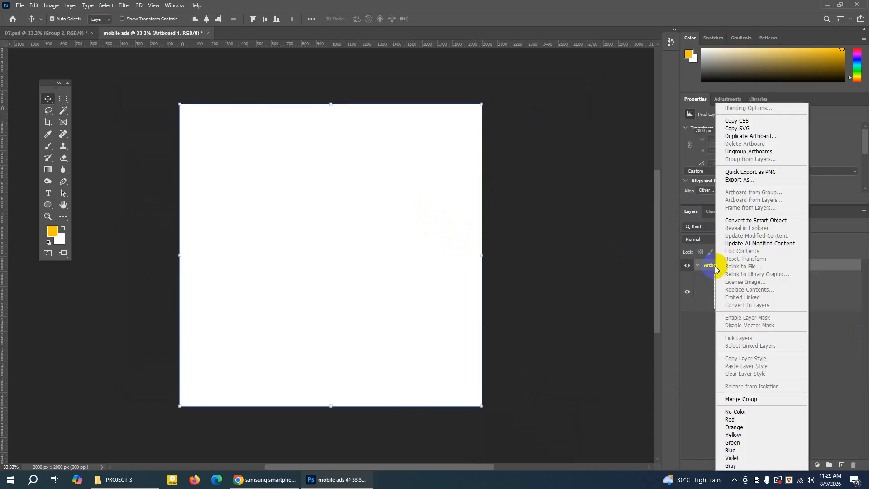
pyautogui.click(736, 152)
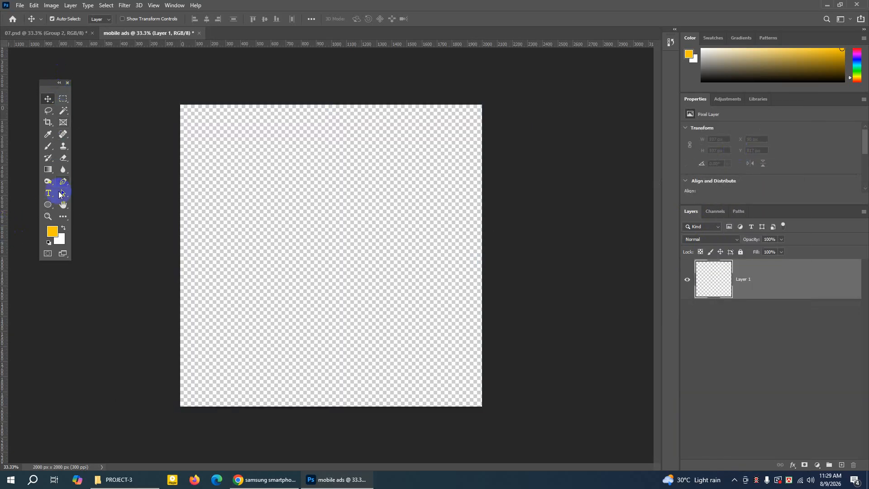
# Draw a dark navy rectangle about 1998 x 2006 px over the whole canvas and nudge it 3 px to the right
pyautogui.moveTo(50, 208); pyautogui.dragTo(90, 204)
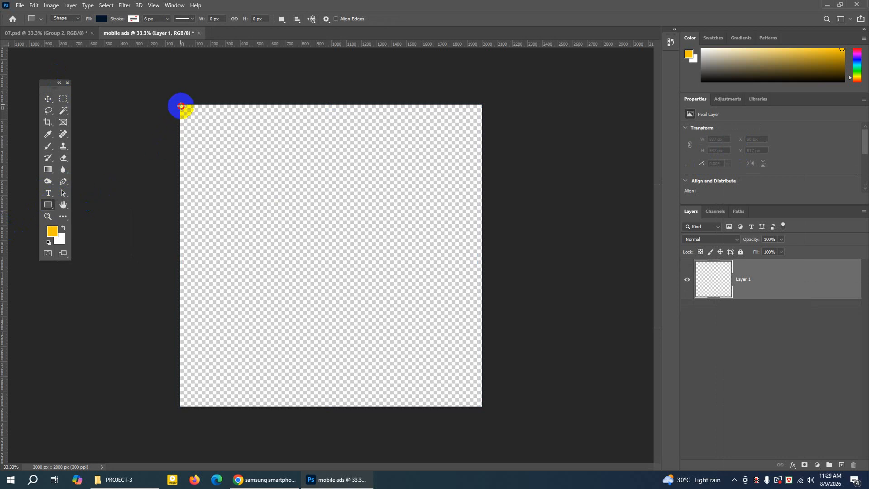
pyautogui.moveTo(181, 106); pyautogui.dragTo(481, 406)
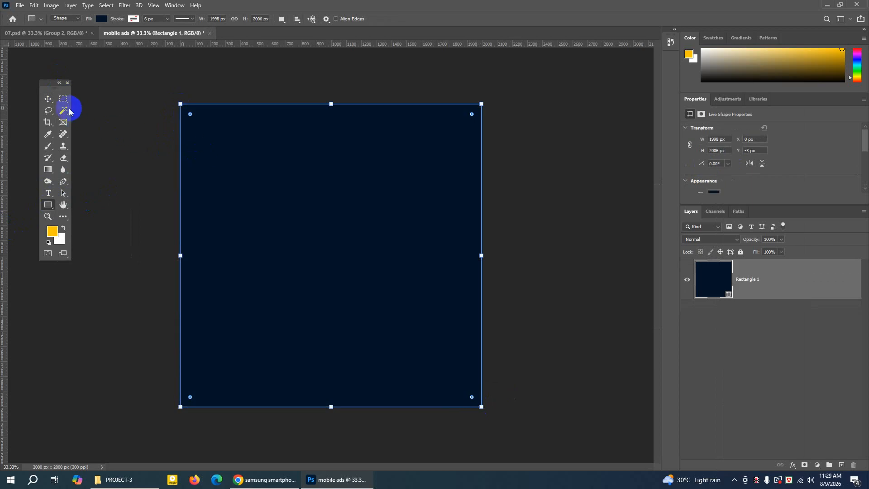
pyautogui.click(48, 99)
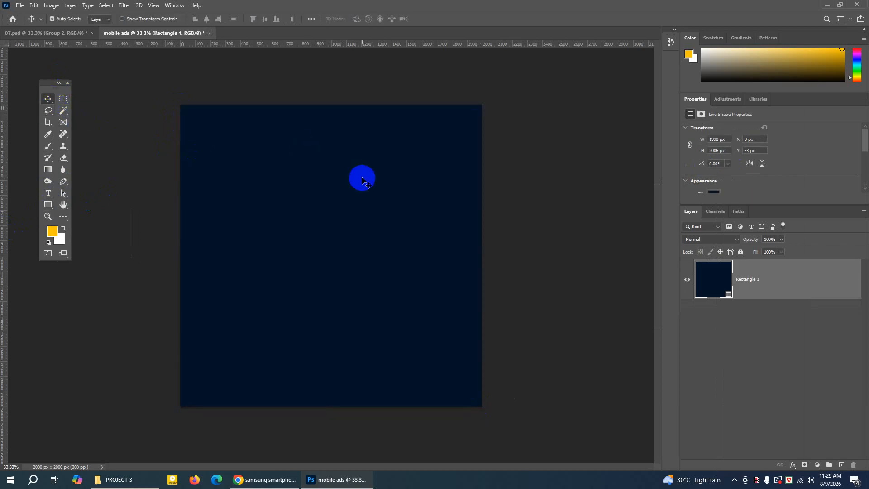
pyautogui.press('Right')
pyautogui.press('Right')
pyautogui.press('Right')
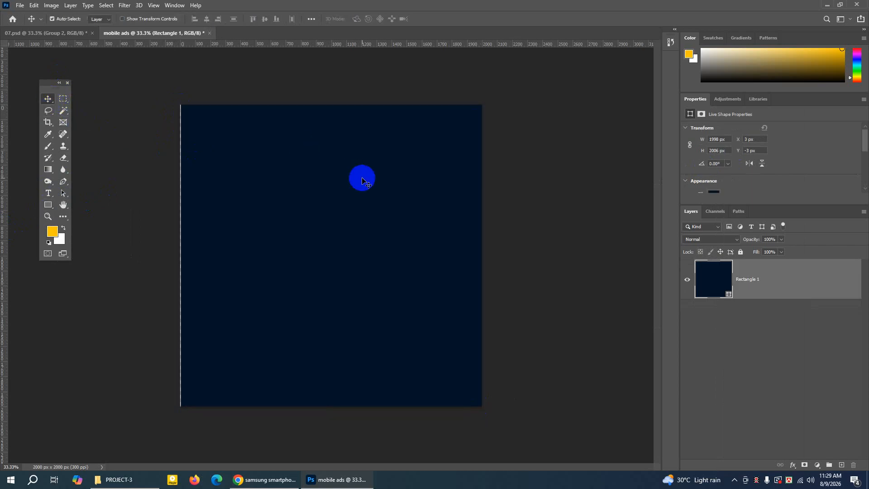
# Toggle the rectangle layer's visibility off and on to examine the canvas behind it
pyautogui.click(687, 282)
pyautogui.click(687, 283)
pyautogui.click(687, 282)
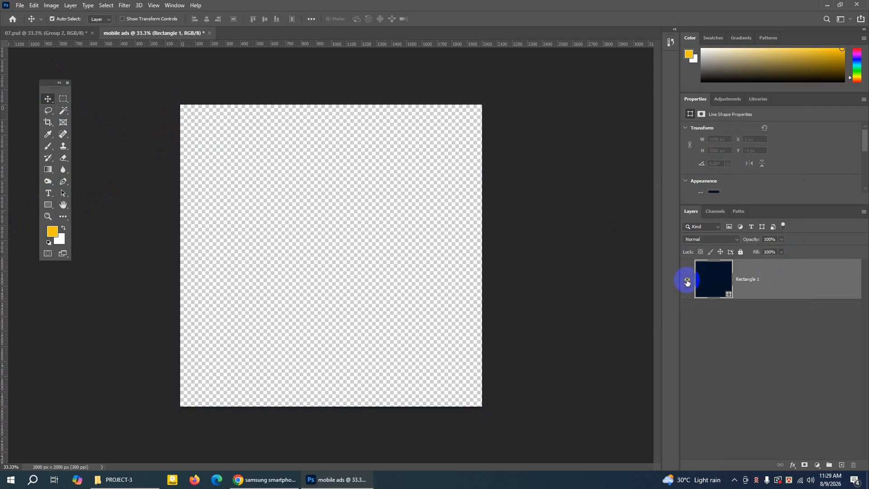
pyautogui.click(688, 282)
# Apply a Color Overlay in off-white #fcfbfa to the rectangle layer
pyautogui.click(750, 279)
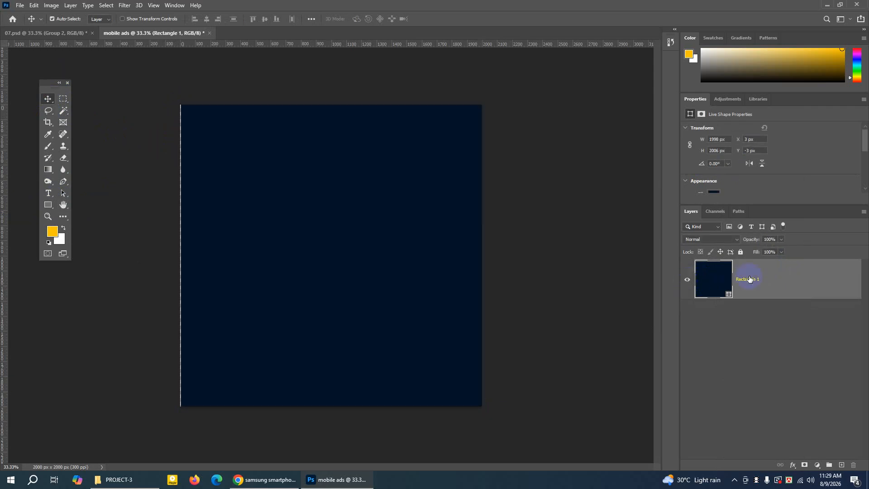
pyautogui.doubleClick(787, 279)
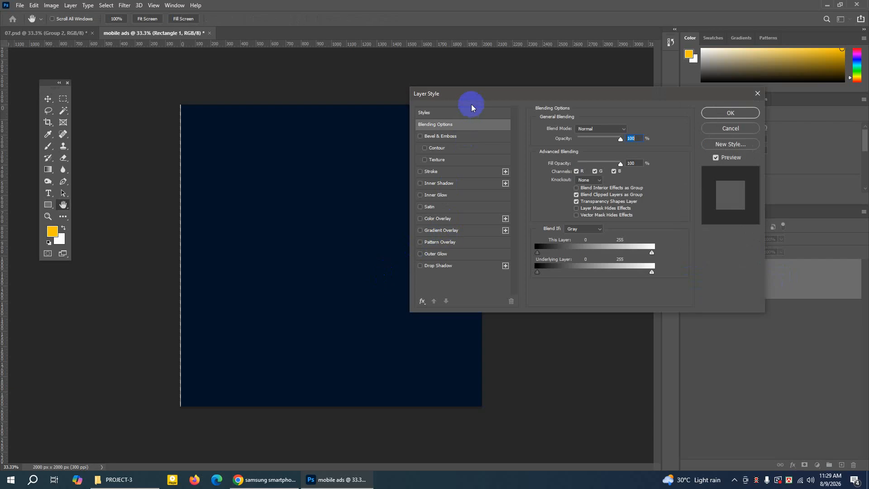
pyautogui.moveTo(471, 107); pyautogui.dragTo(353, 119)
pyautogui.click(318, 229)
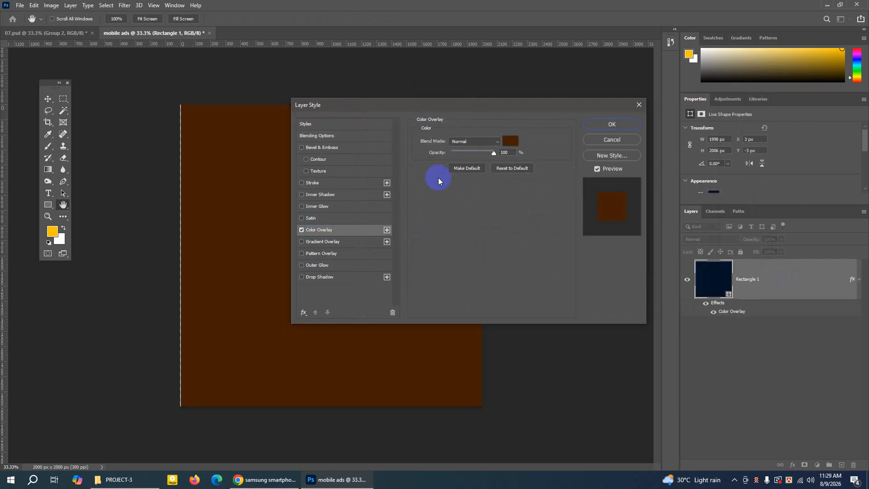
pyautogui.click(510, 144)
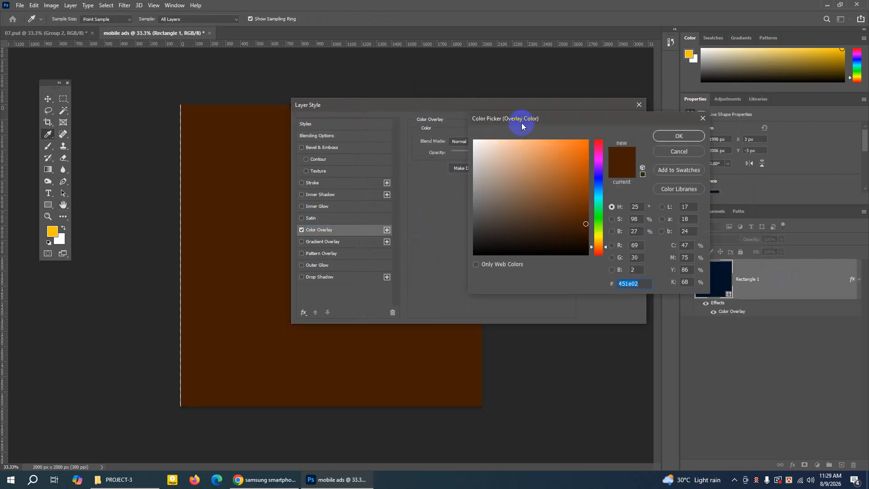
pyautogui.moveTo(525, 118); pyautogui.dragTo(318, 138)
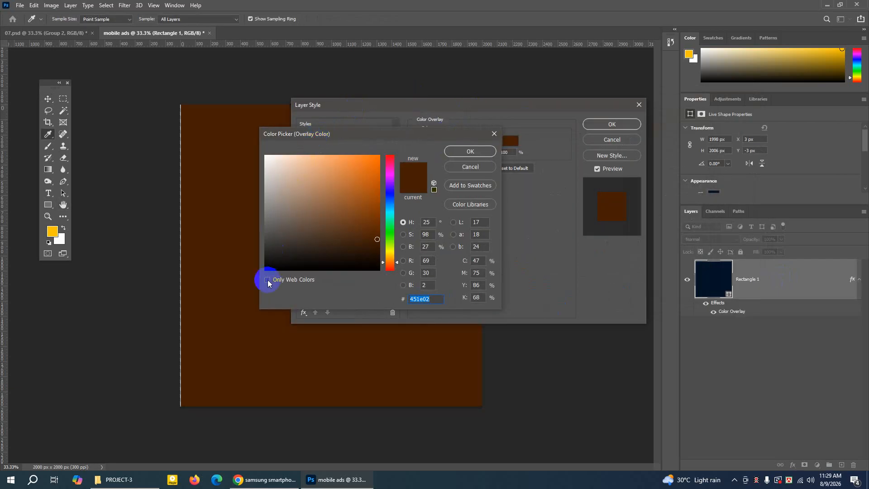
pyautogui.click(267, 155)
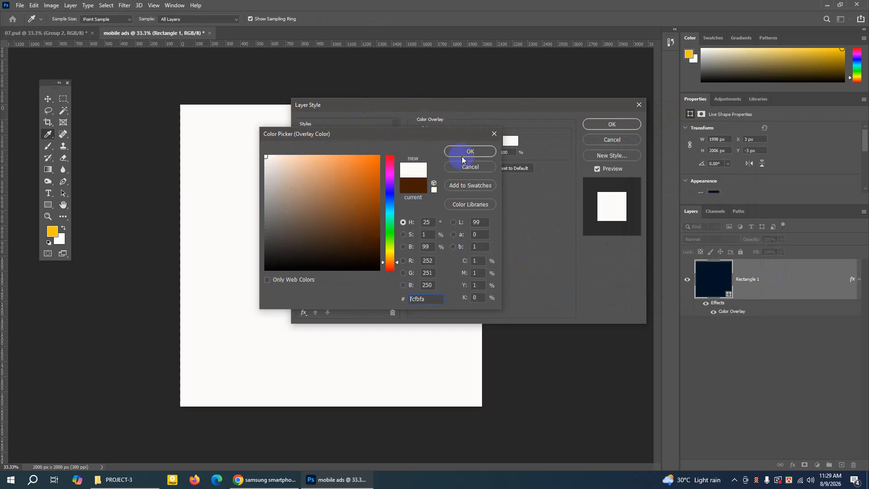
pyautogui.click(470, 151)
pyautogui.click(602, 126)
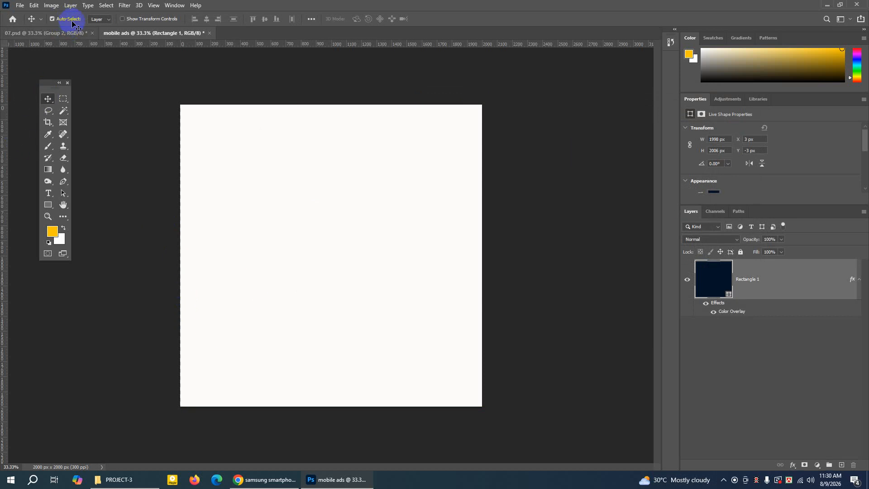
# Transform the rectangle by stretching its left edge to the canvas edge, making it 2001 px wide
pyautogui.press('ctrl')
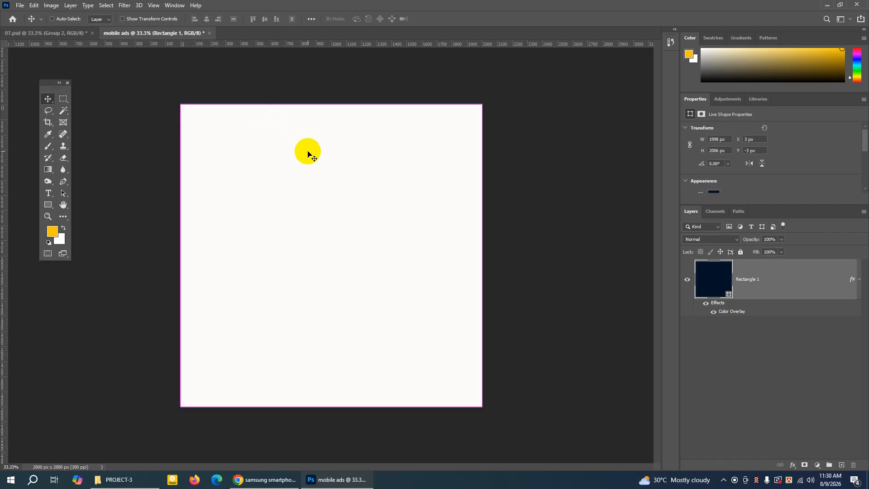
pyautogui.hotkey('ctrl', 't')
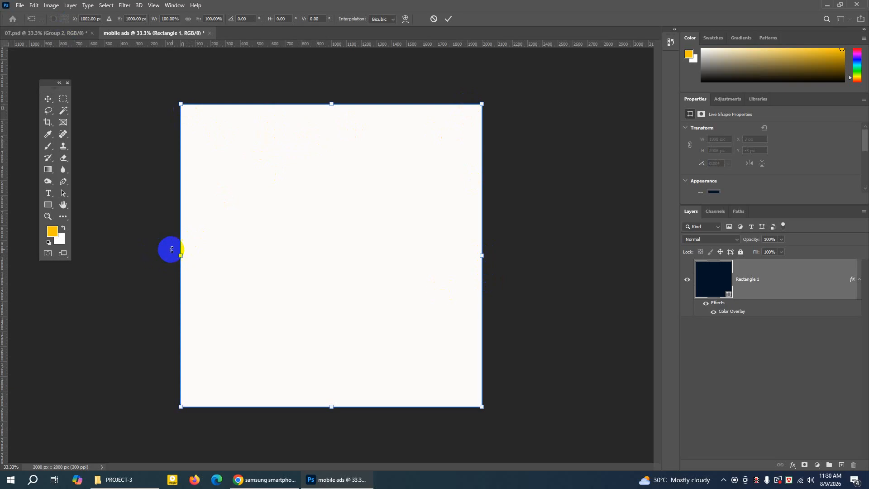
pyautogui.moveTo(181, 256); pyautogui.dragTo(179, 255)
pyautogui.click(448, 19)
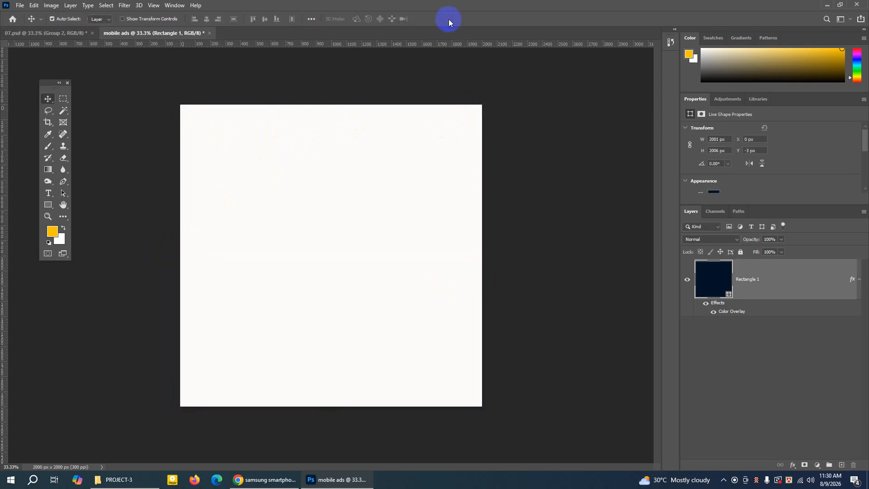
# In 07.psd, select the creative-background-with-white-lines layer and toggle its visibility off and on to examine its effect
pyautogui.click(30, 34)
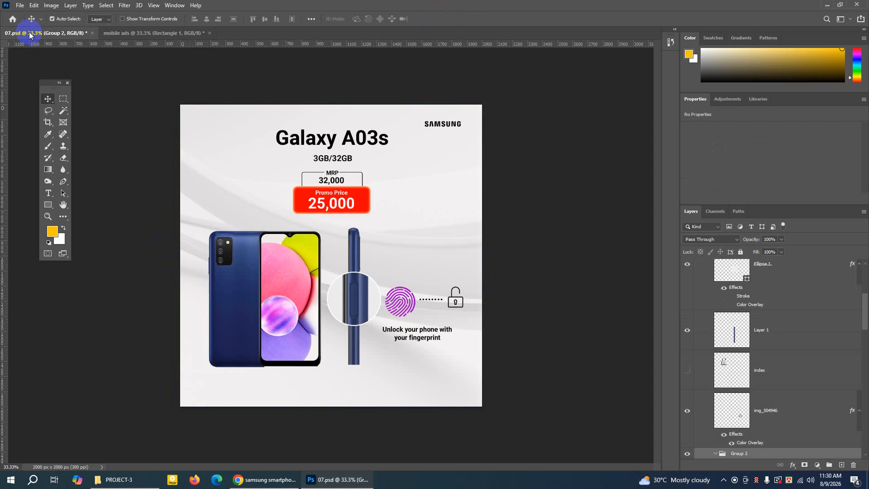
pyautogui.moveTo(435, 229); pyautogui.dragTo(435, 230)
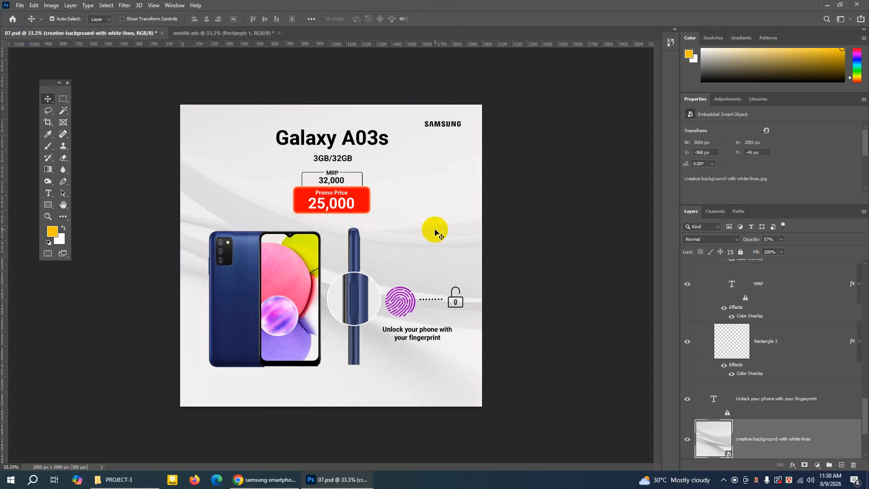
pyautogui.scroll(-1, 755, 411)
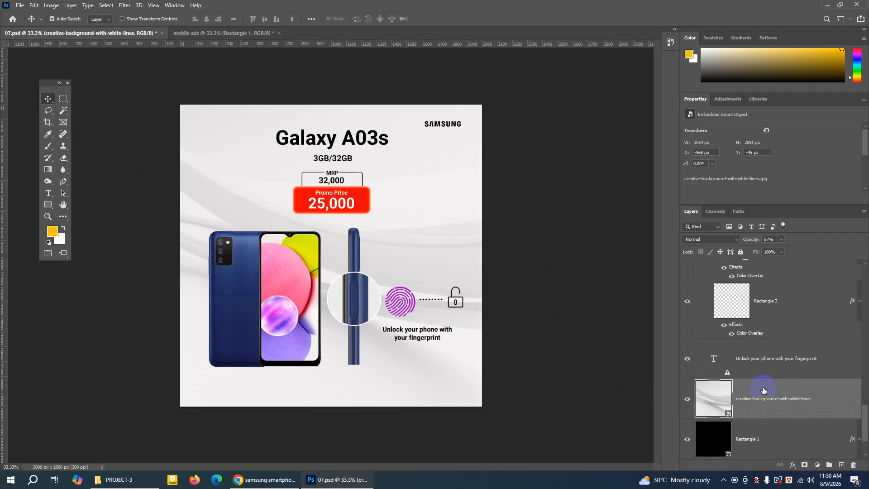
pyautogui.click(697, 405)
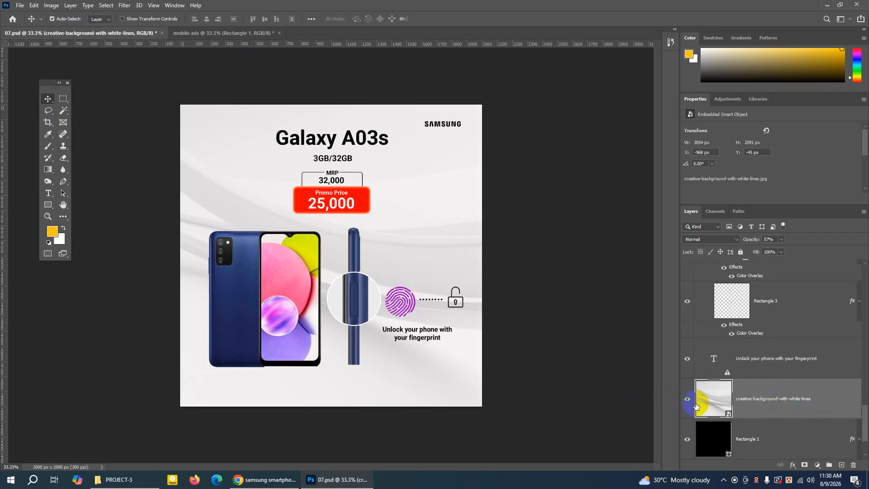
pyautogui.click(688, 400)
pyautogui.click(688, 400)
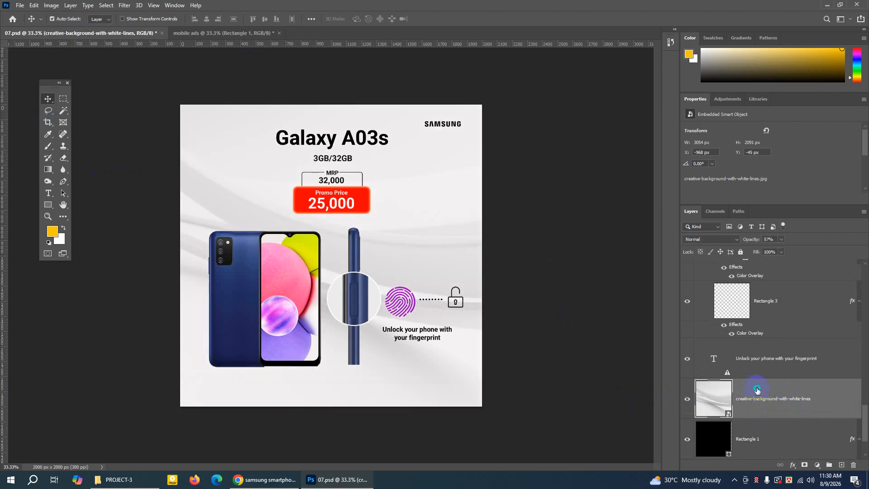
pyautogui.rightClick(757, 390)
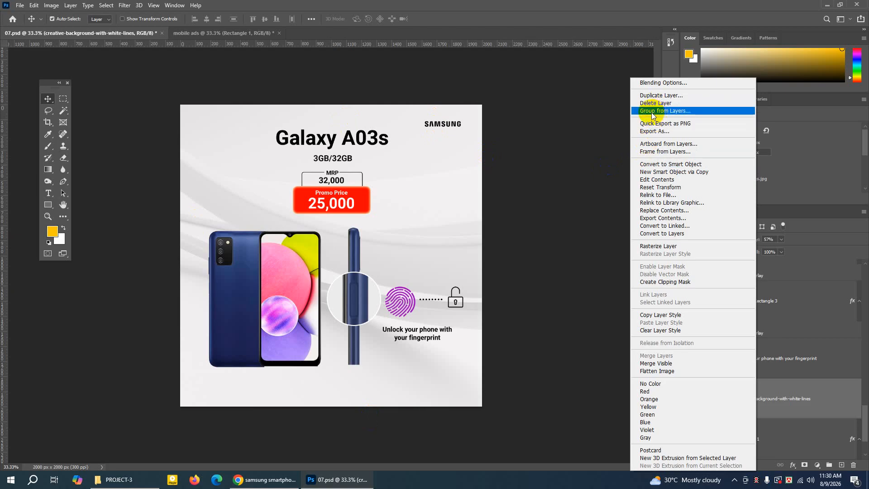
pyautogui.click(807, 398)
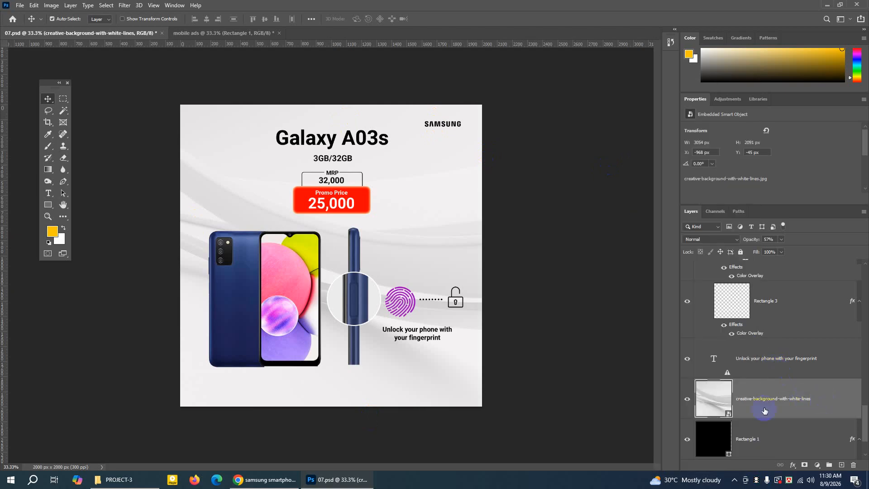
pyautogui.click(684, 400)
pyautogui.click(684, 400)
# Duplicate the creative-background-with-white-lines layer into the mobile ads document and switch to that document
pyautogui.rightClick(756, 388)
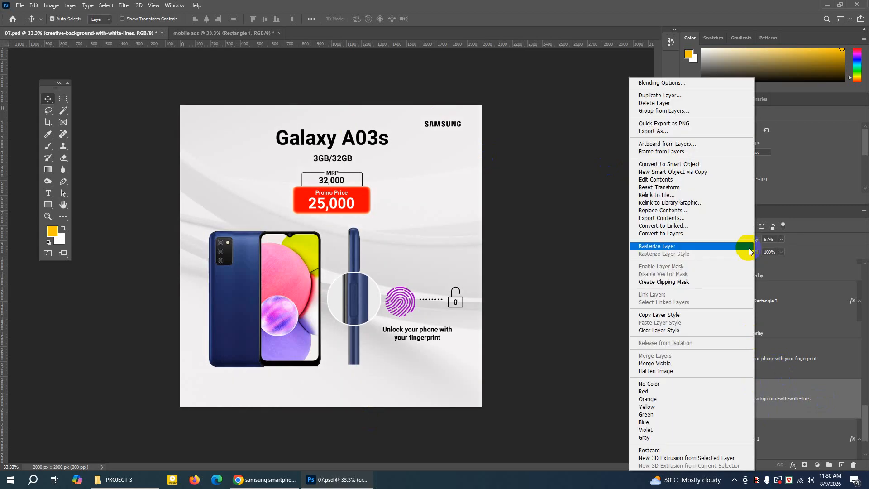
pyautogui.click(661, 96)
pyautogui.click(311, 182)
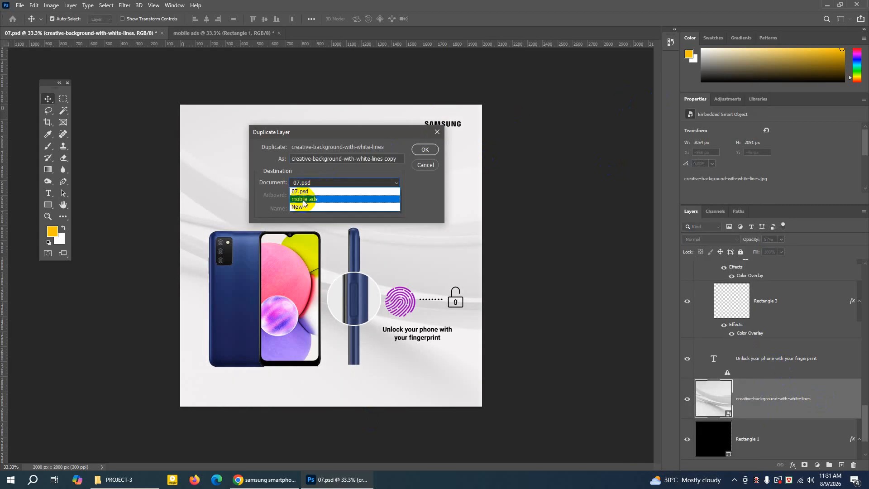
pyautogui.click(303, 199)
pyautogui.click(424, 149)
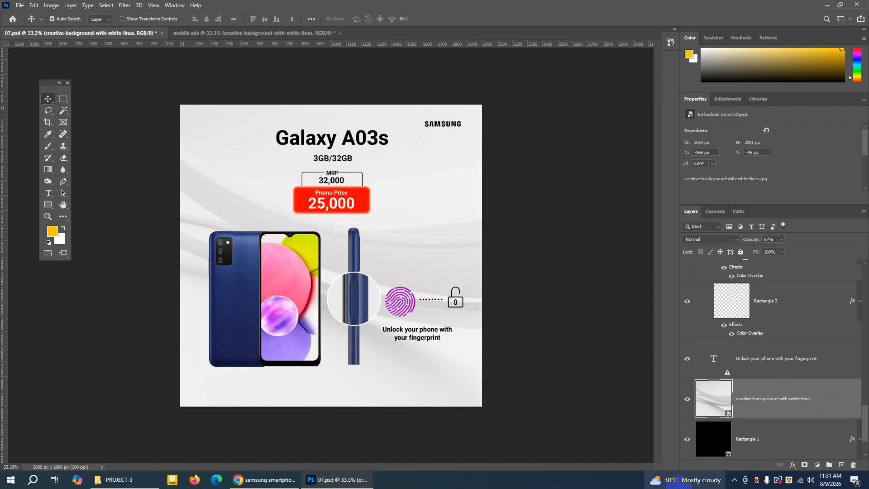
pyautogui.click(199, 34)
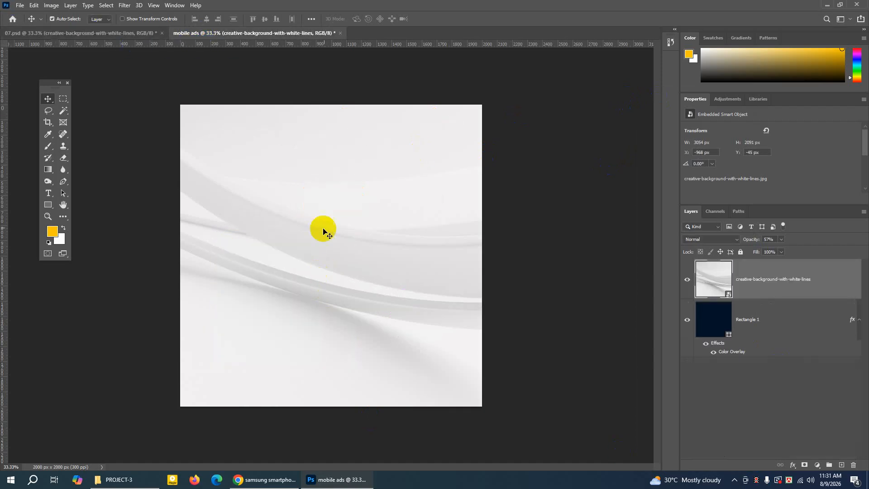
# Add margin guides to the mobile ads canvas: vertical at about 130 and 1850 px, horizontal at about 140 and 1880 px
pyautogui.click(113, 33)
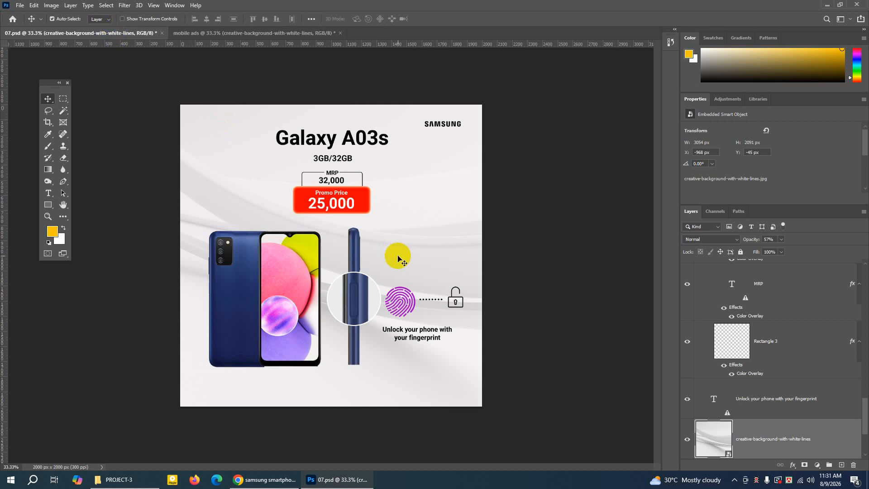
pyautogui.click(199, 35)
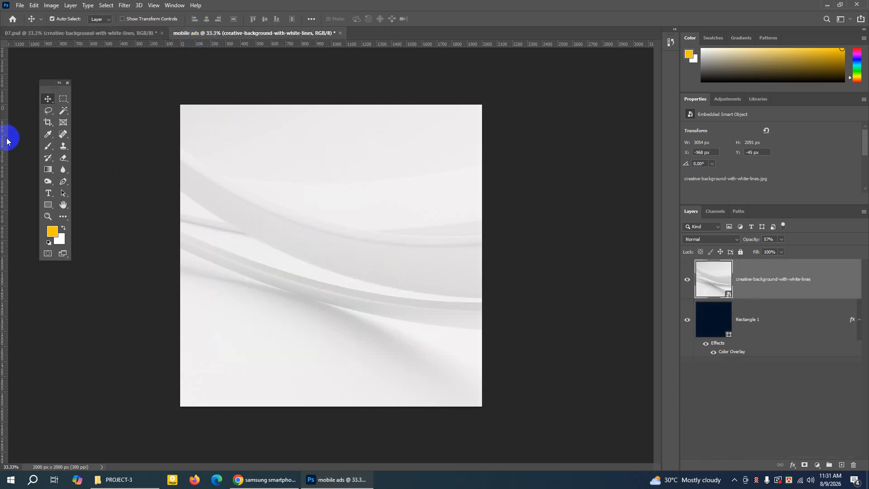
pyautogui.moveTo(5, 140); pyautogui.dragTo(200, 143)
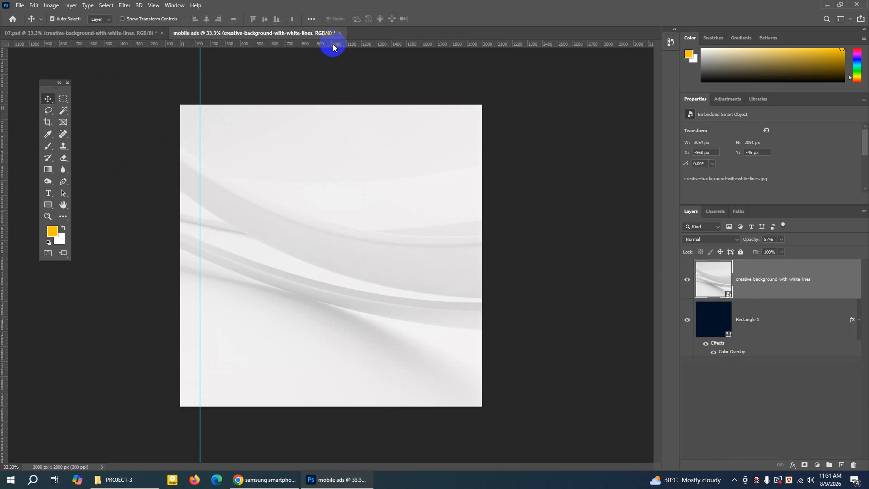
pyautogui.moveTo(333, 46); pyautogui.dragTo(341, 126)
pyautogui.moveTo(8, 132); pyautogui.dragTo(459, 135)
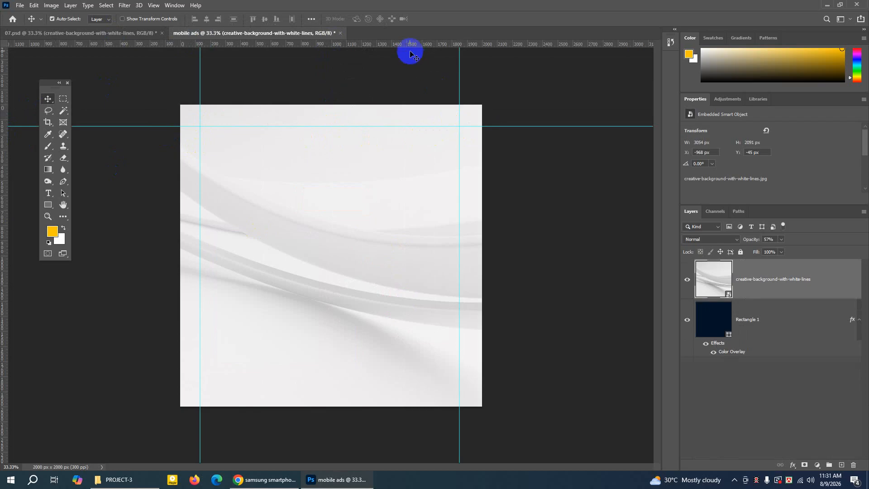
pyautogui.moveTo(406, 44); pyautogui.dragTo(430, 389)
# Group the creative-background-with-white-lines and Rectangle 1 layers in the mobile ads document under the name BG
pyautogui.click(110, 34)
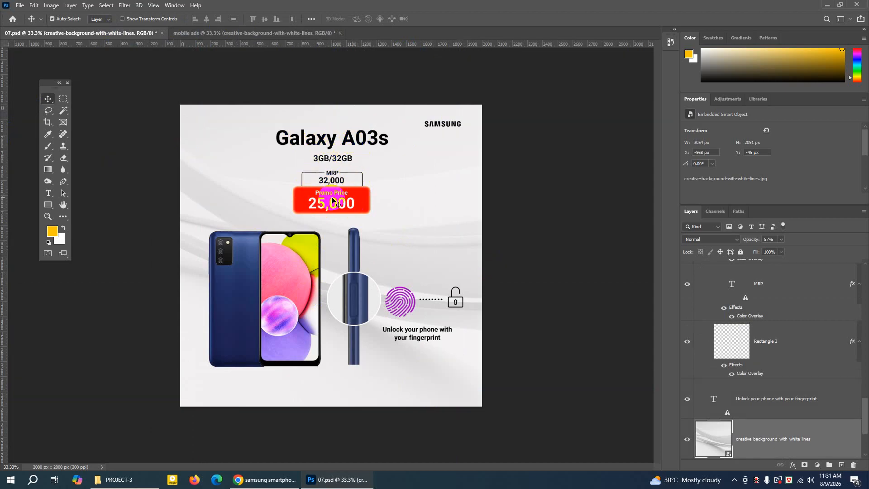
pyautogui.click(233, 36)
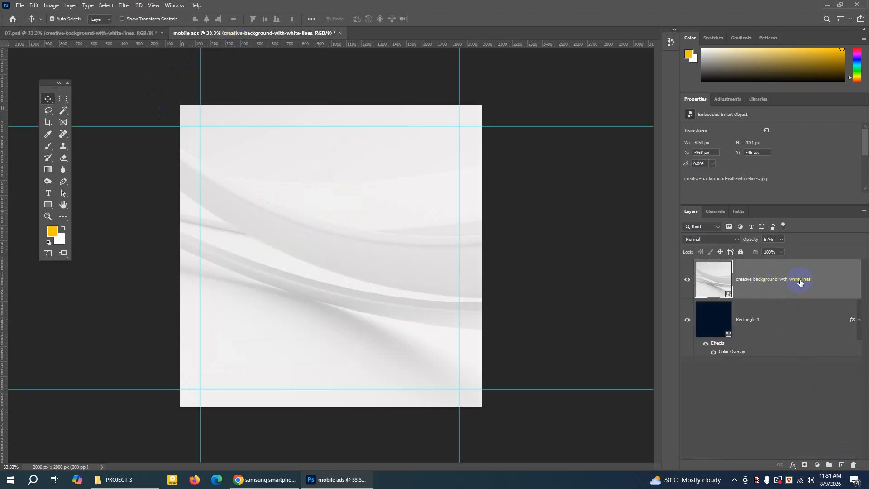
pyautogui.click(808, 322)
pyautogui.click(819, 276)
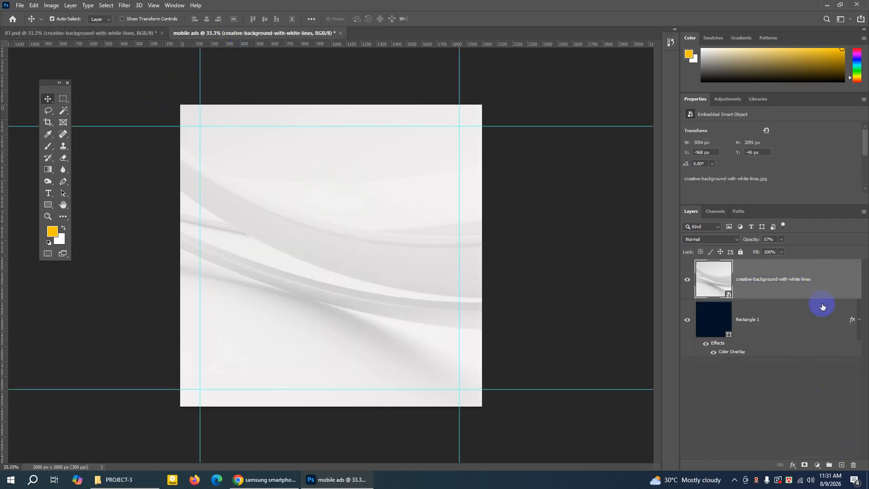
pyautogui.click(820, 315)
pyautogui.click(823, 283)
pyautogui.click(759, 333)
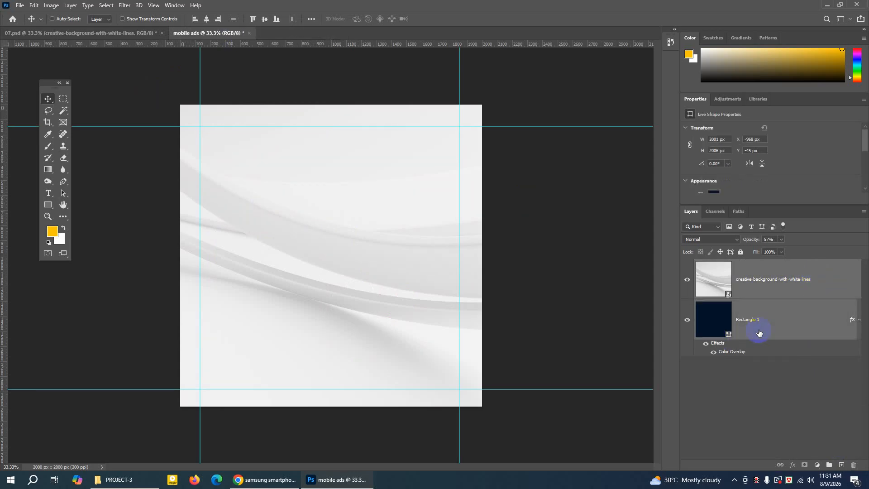
pyautogui.rightClick(773, 296)
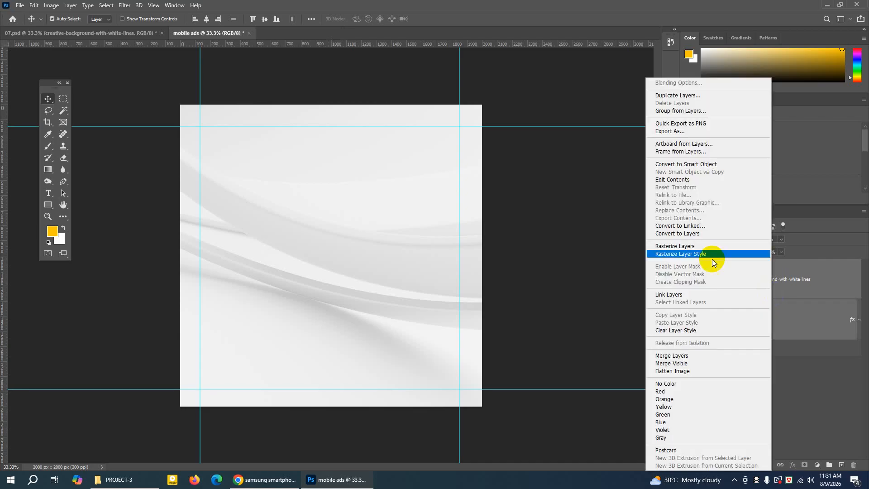
pyautogui.click(678, 112)
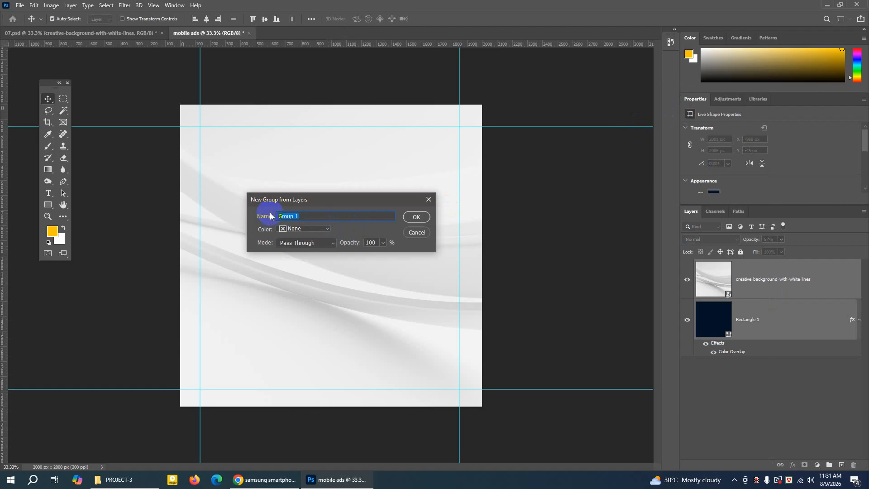
pyautogui.write('BG')
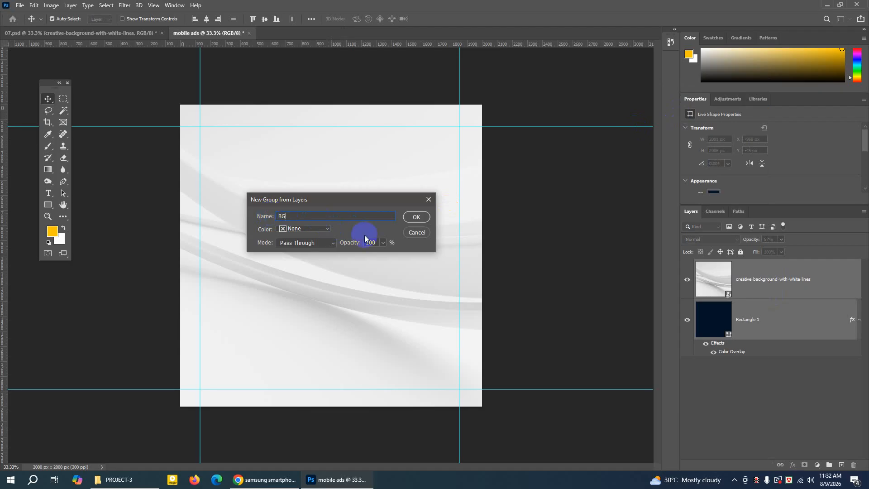
pyautogui.click(417, 217)
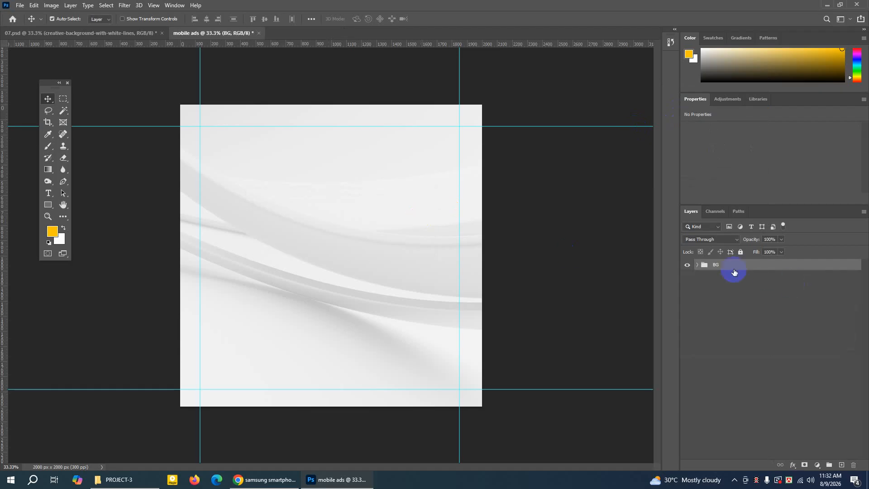
# Check the BG group by toggling its visibility and expanding and collapsing its contents
pyautogui.click(715, 269)
pyautogui.click(688, 265)
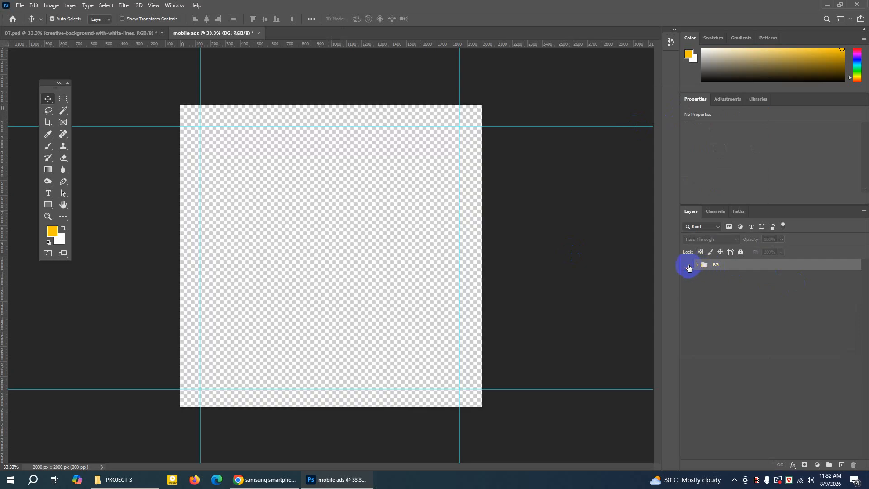
pyautogui.click(688, 265)
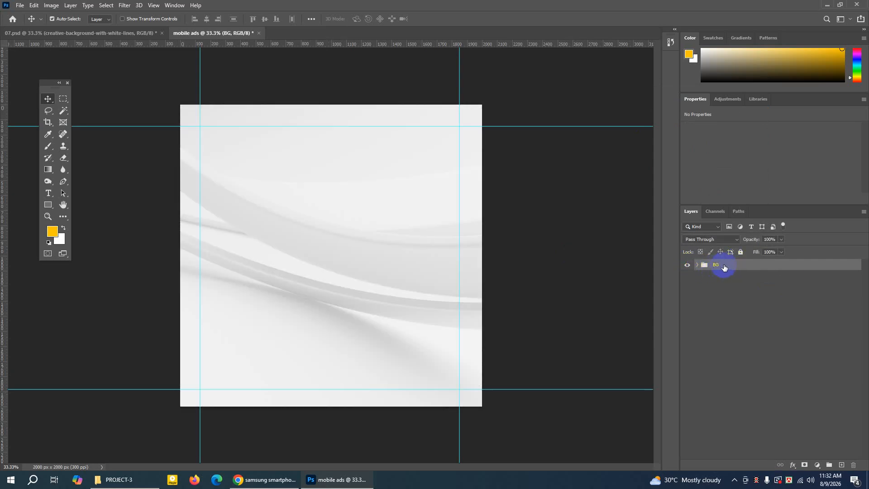
pyautogui.click(697, 266)
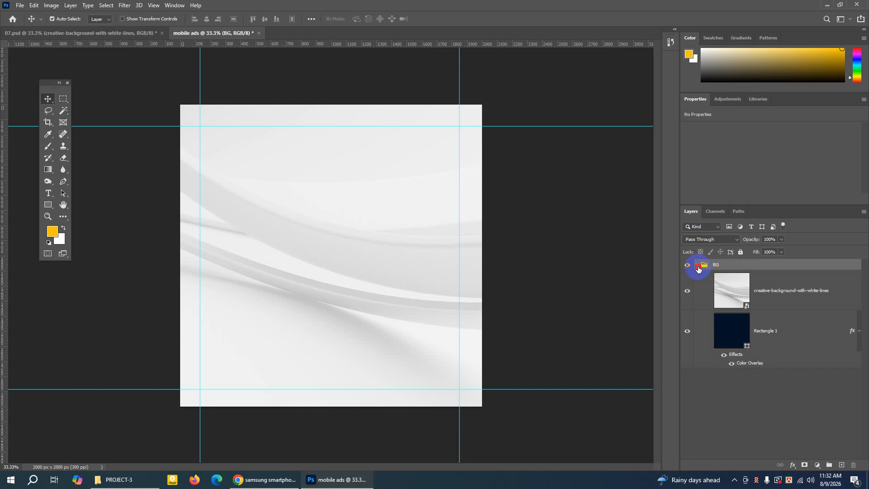
pyautogui.click(698, 266)
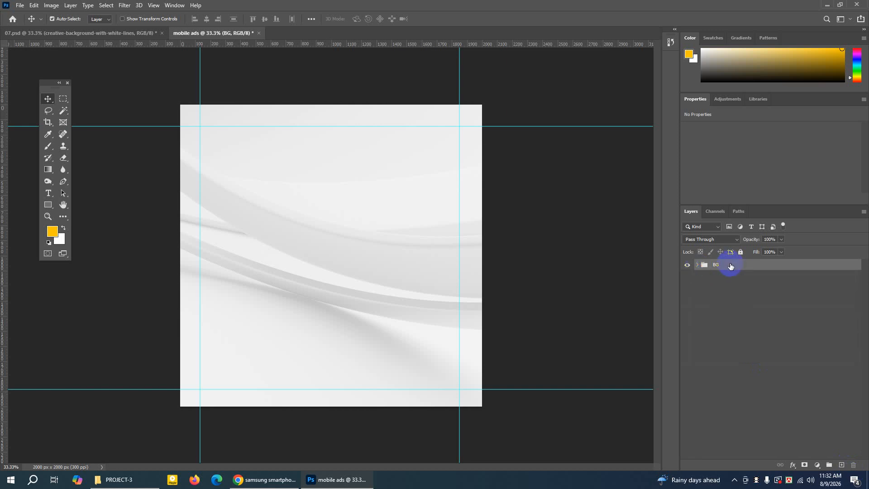
# On a new layer above the BG group, draw a dark navy rectangle about 781 x 274 px in the canvas's upper middle
pyautogui.click(841, 466)
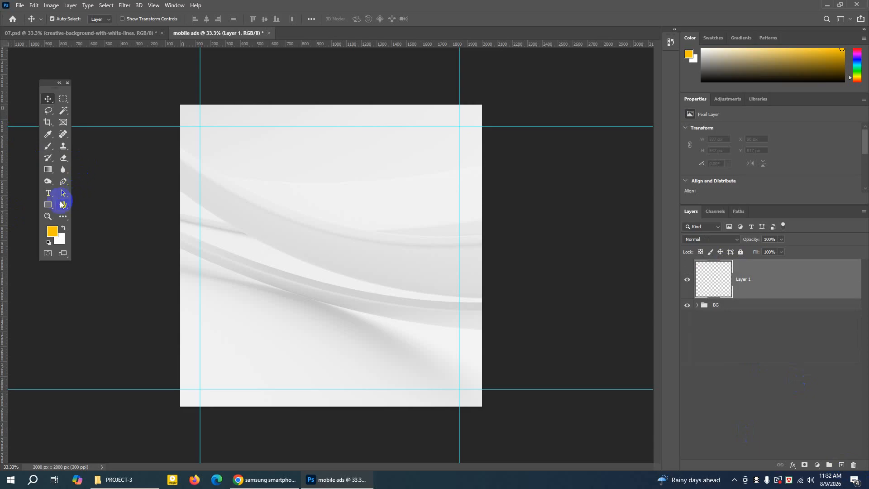
pyautogui.click(48, 205)
pyautogui.moveTo(49, 207); pyautogui.dragTo(78, 208)
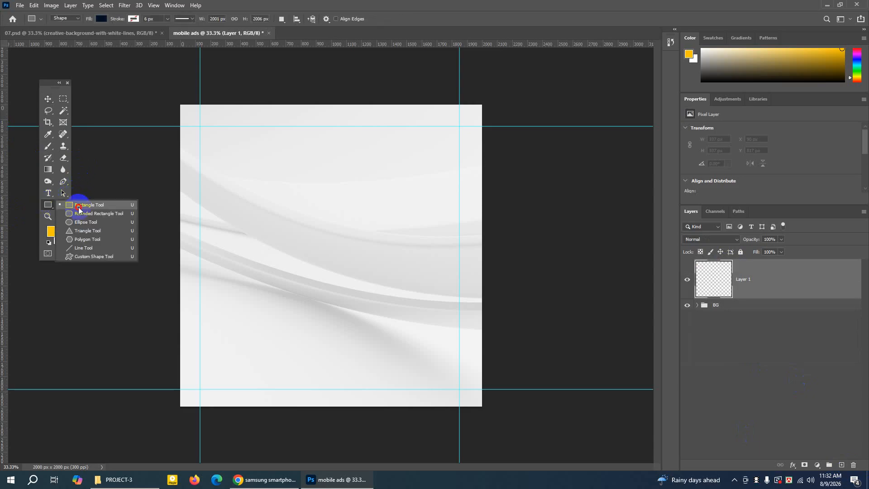
pyautogui.click(79, 209)
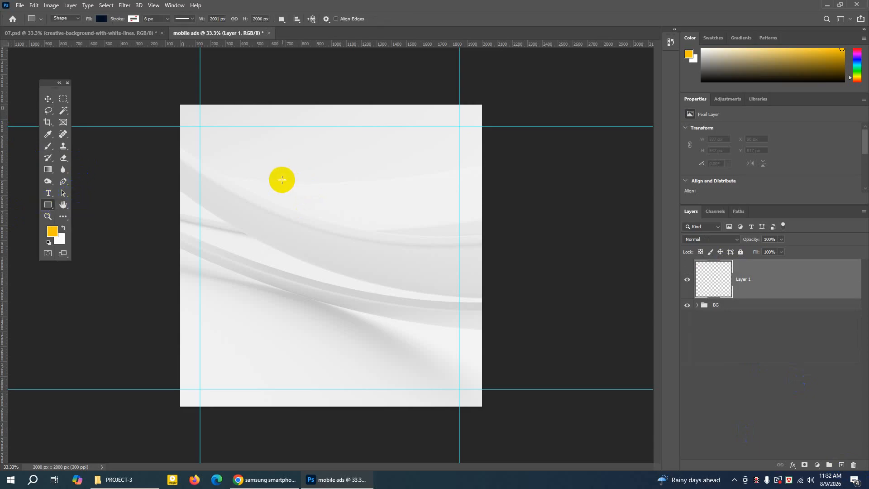
pyautogui.moveTo(281, 179); pyautogui.dragTo(399, 221)
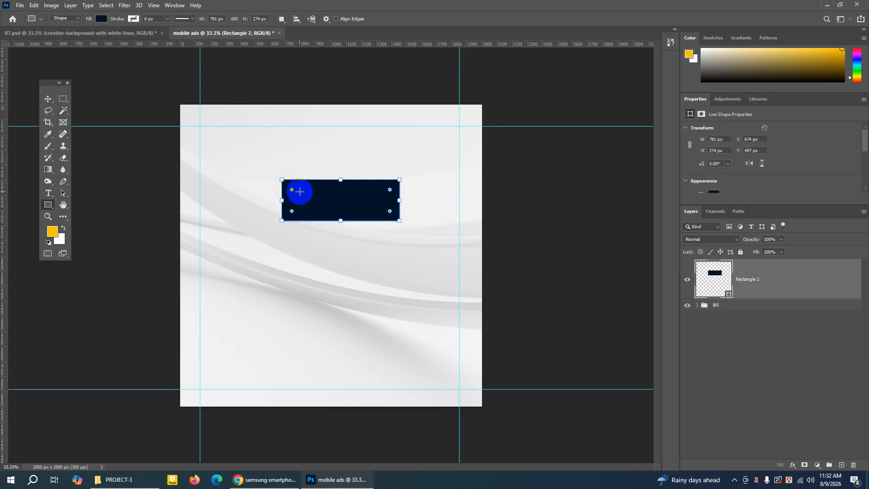
# Check the reference design in 07.psd, and slightly round all four corners of the new navy rectangle in the mobile ads document
pyautogui.click(100, 34)
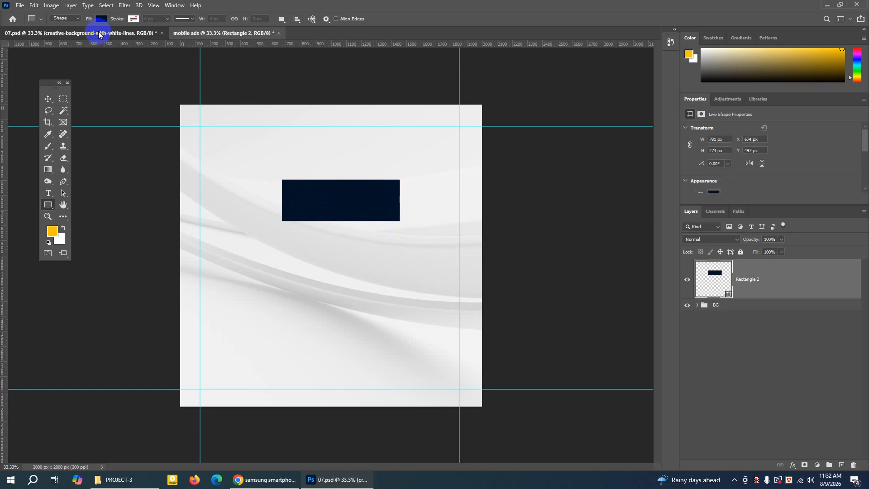
pyautogui.click(218, 36)
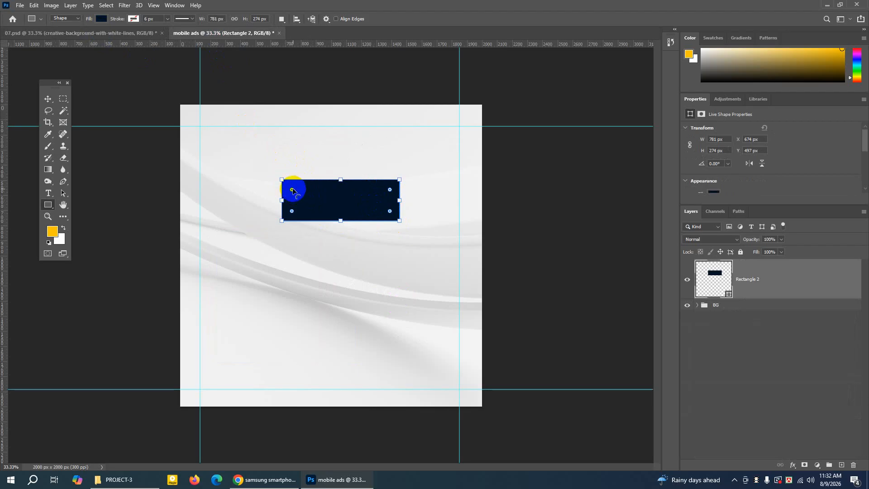
pyautogui.moveTo(292, 191); pyautogui.dragTo(285, 186)
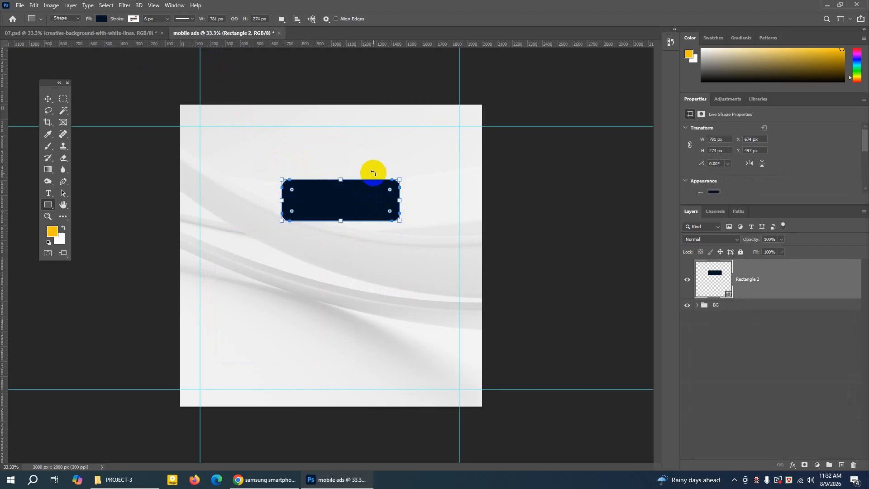
pyautogui.click(48, 101)
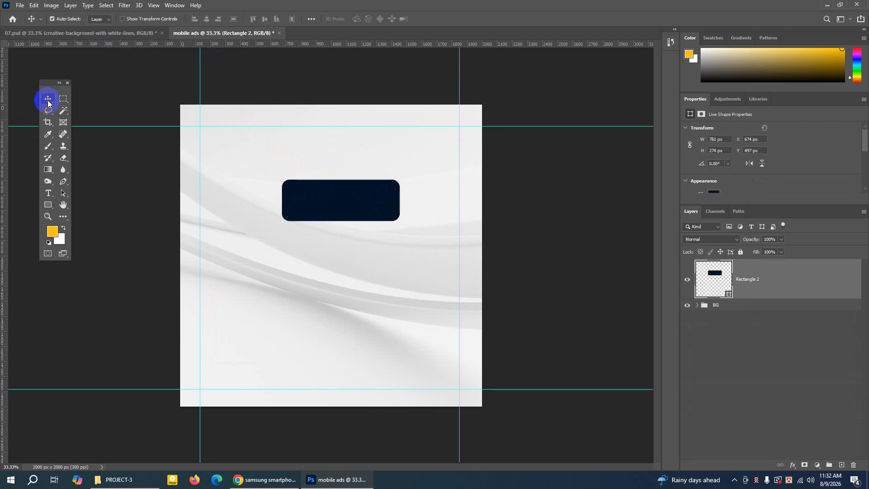
# Apply a Color Overlay in dark red be060f at 100% opacity to the rounded navy rectangle
pyautogui.click(688, 281)
pyautogui.click(687, 280)
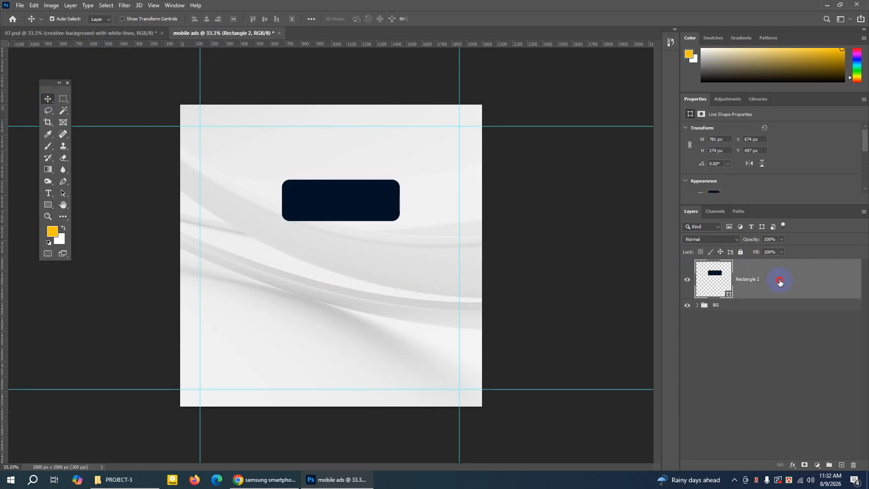
pyautogui.doubleClick(780, 282)
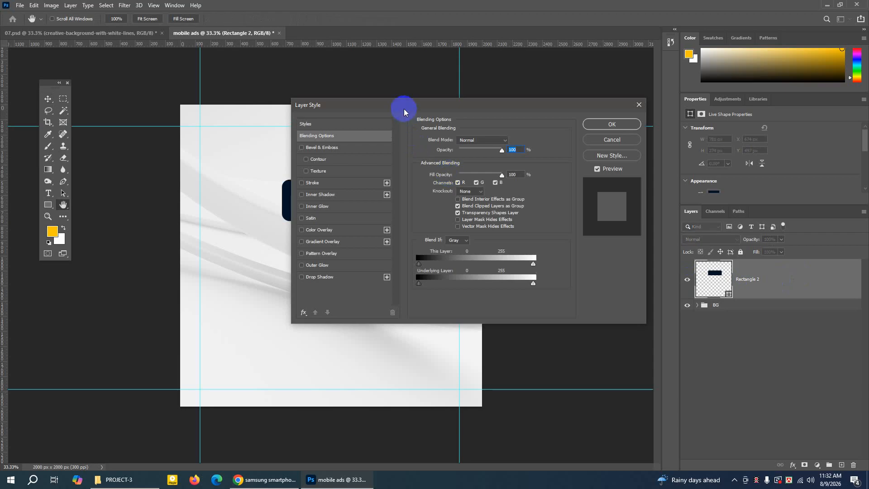
pyautogui.moveTo(404, 111); pyautogui.dragTo(479, 108)
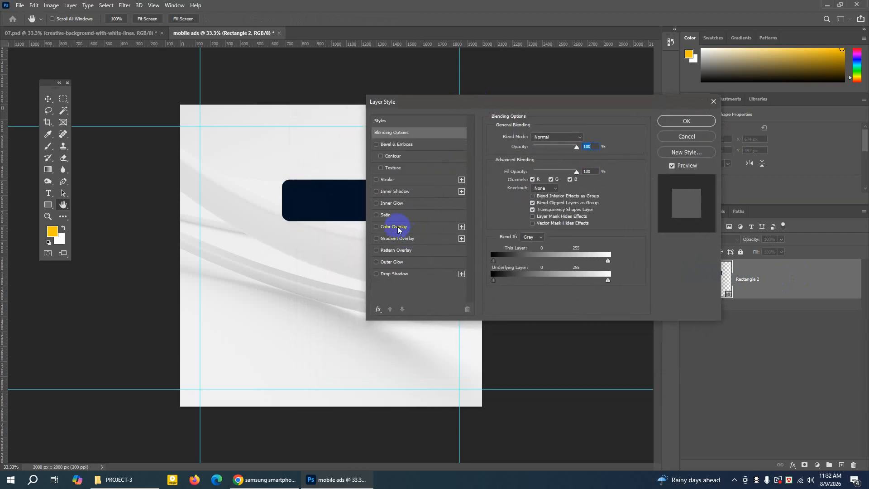
pyautogui.click(398, 228)
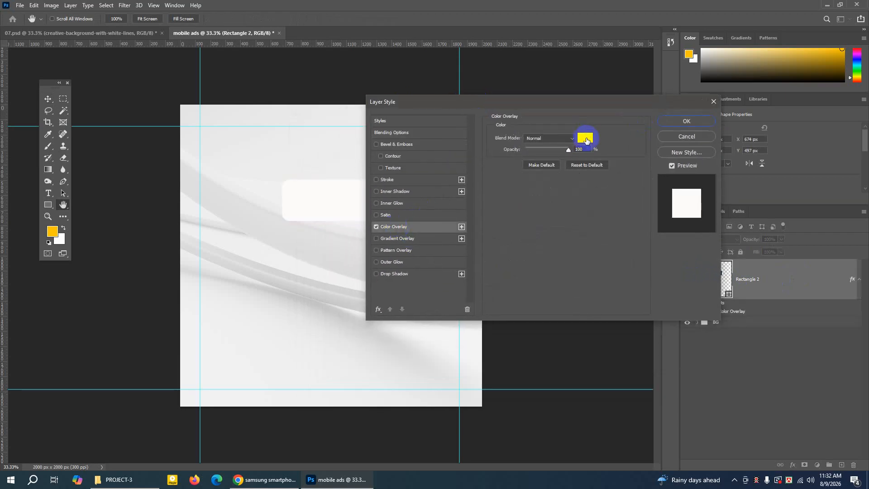
pyautogui.click(585, 140)
pyautogui.click(384, 159)
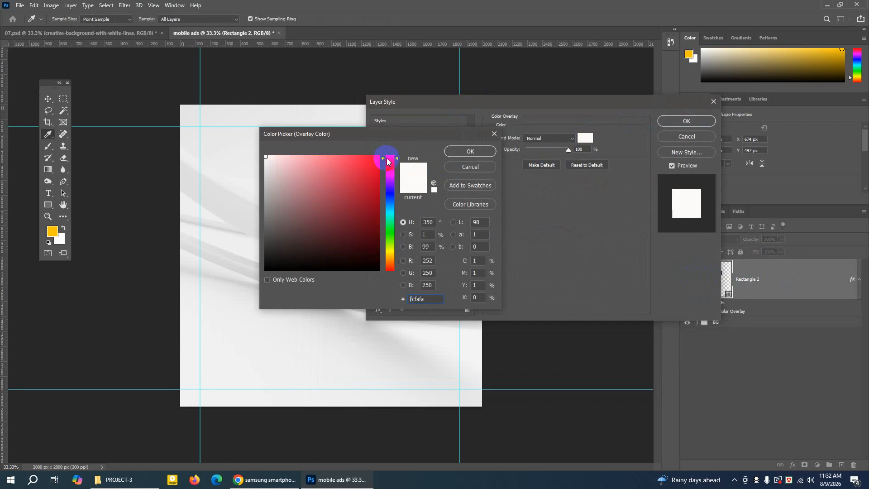
pyautogui.click(377, 158)
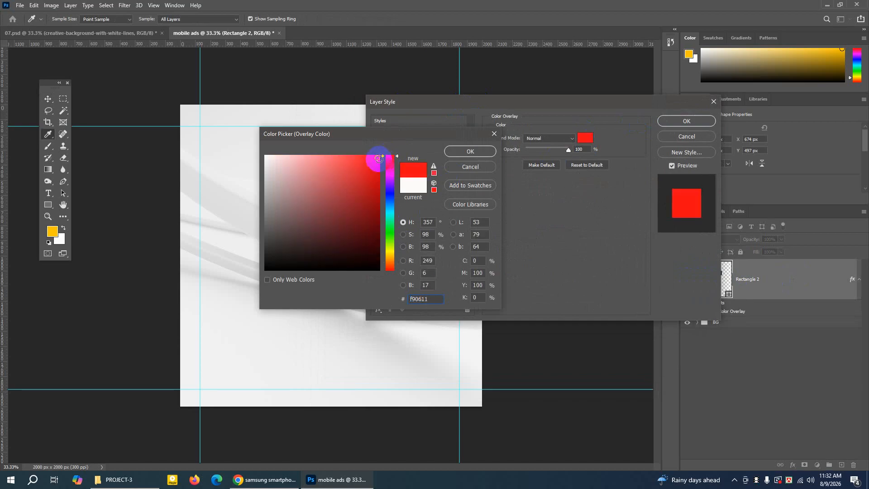
pyautogui.click(379, 168)
pyautogui.moveTo(379, 158); pyautogui.dragTo(376, 184)
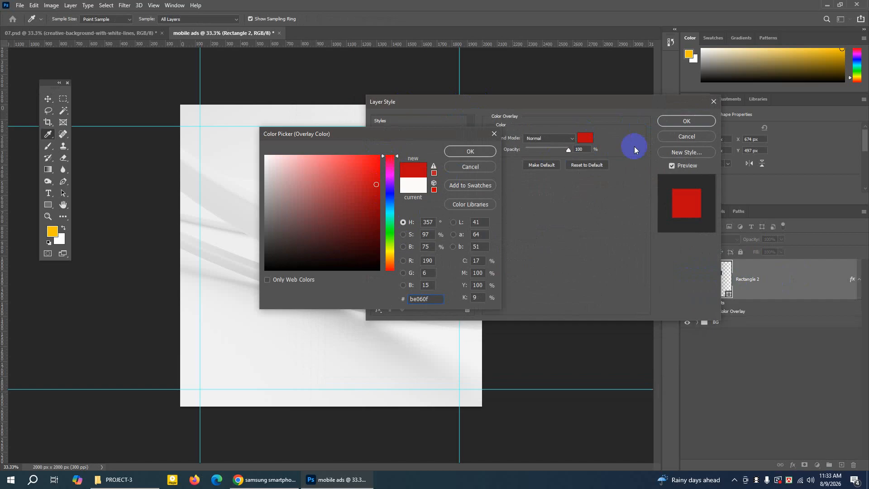
pyautogui.click(490, 153)
pyautogui.click(686, 121)
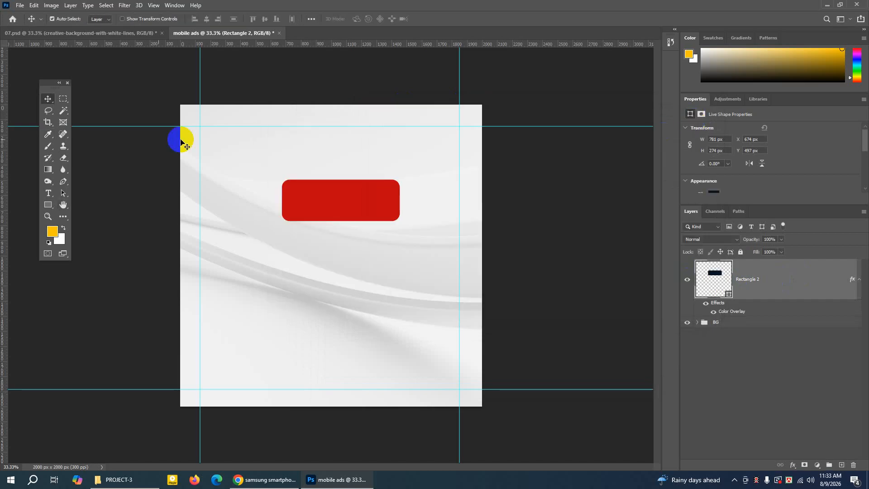
# Move the red rounded rectangle slightly up and to the left, and scale it proportionally to about 832 x 292 px
pyautogui.click(48, 99)
pyautogui.moveTo(330, 200); pyautogui.dragTo(324, 192)
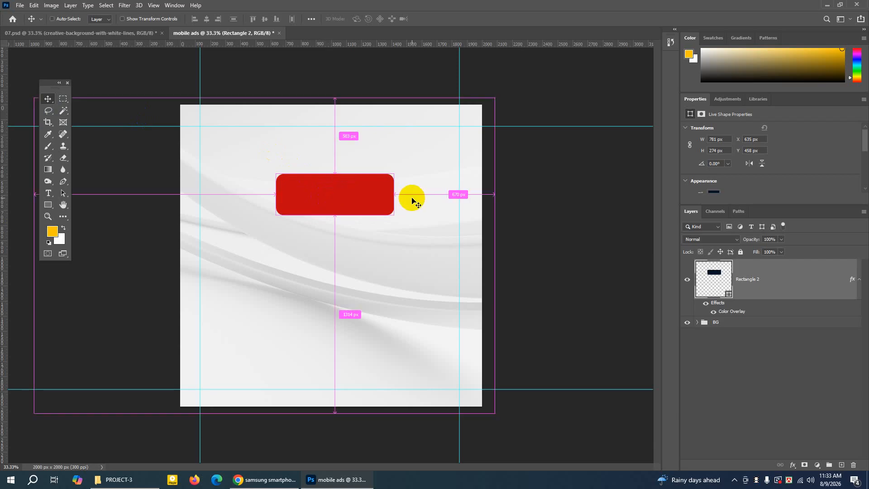
pyautogui.hotkey('ctrl', 't')
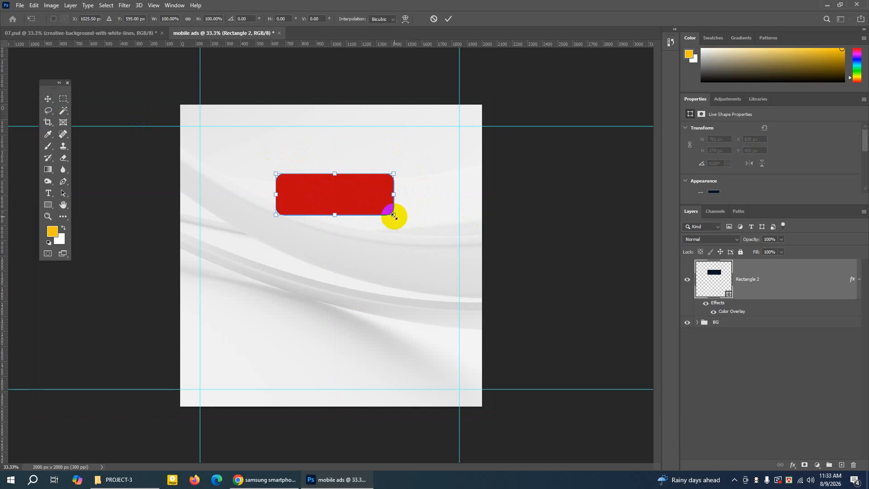
pyautogui.moveTo(394, 216); pyautogui.dragTo(396, 224)
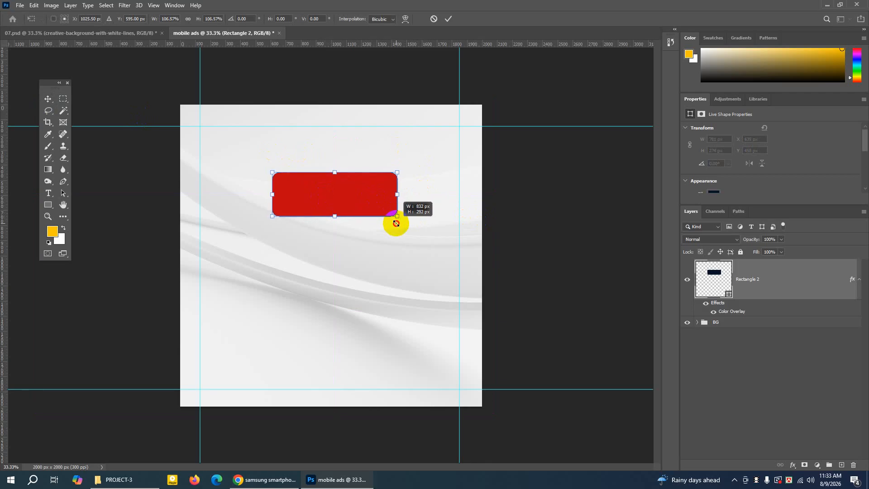
pyautogui.moveTo(396, 224); pyautogui.dragTo(397, 225)
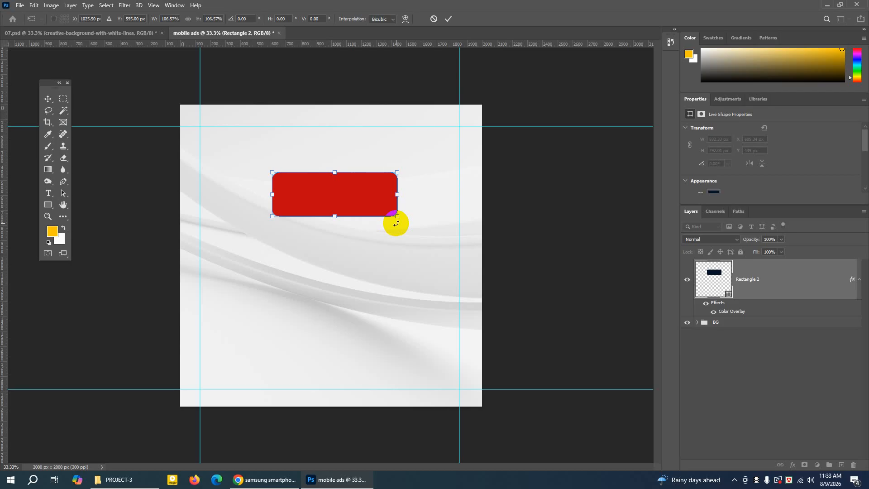
pyautogui.click(449, 19)
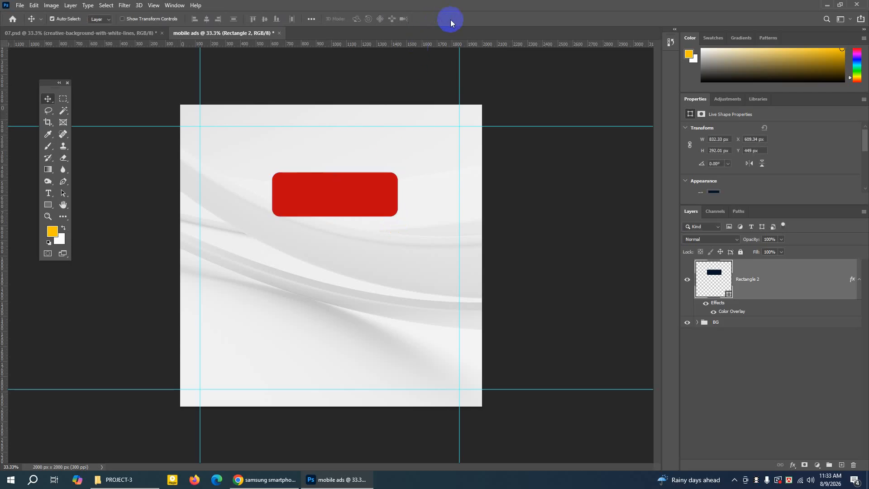
# Check the price box in 07.psd, and add a new empty layer above Rectangle 2 in the mobile ads document
pyautogui.click(72, 33)
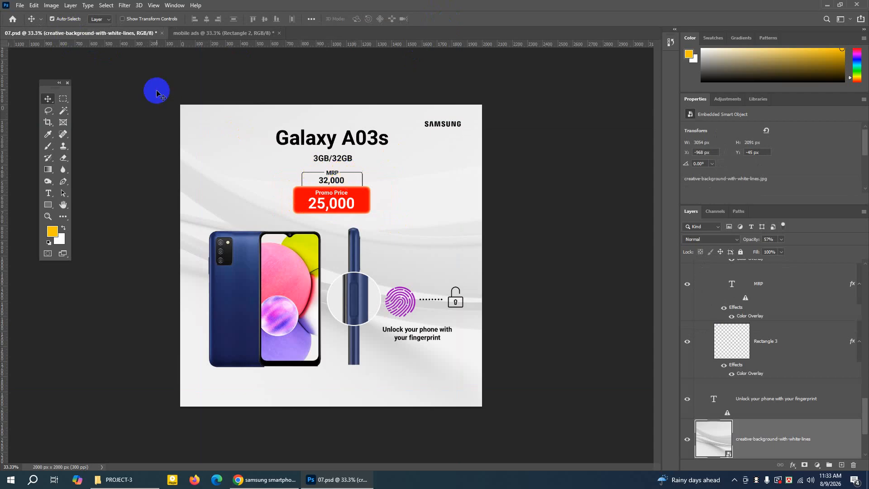
pyautogui.click(212, 38)
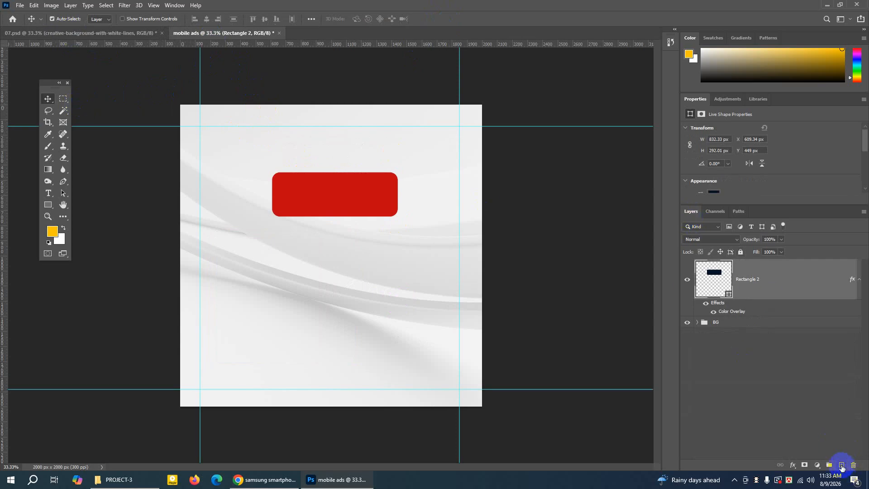
pyautogui.click(842, 465)
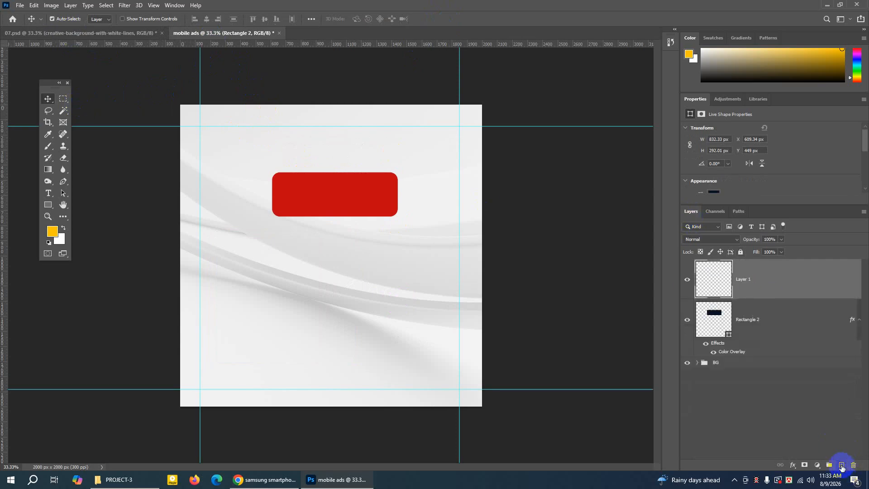
pyautogui.click(47, 216)
pyautogui.click(323, 197)
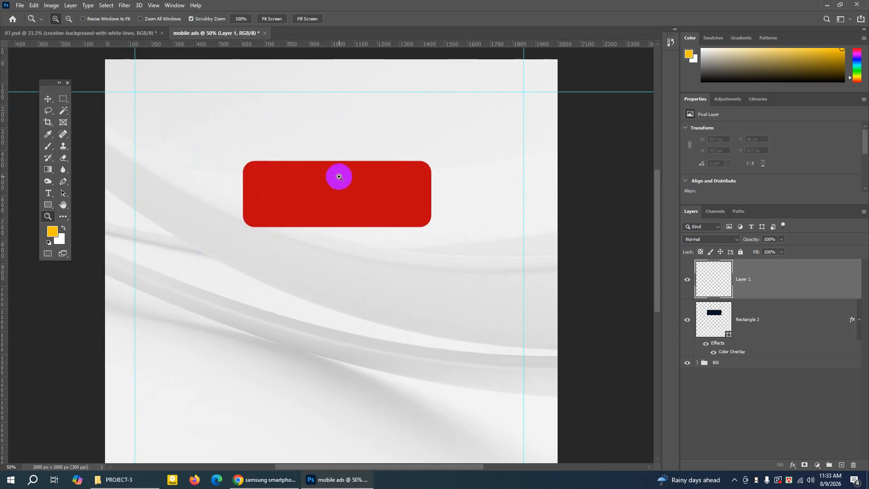
pyautogui.moveTo(656, 226); pyautogui.dragTo(655, 210)
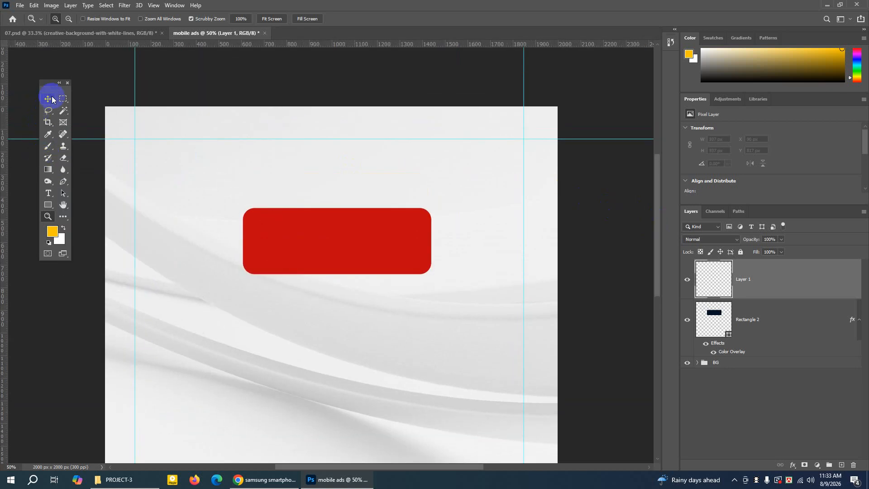
pyautogui.click(67, 33)
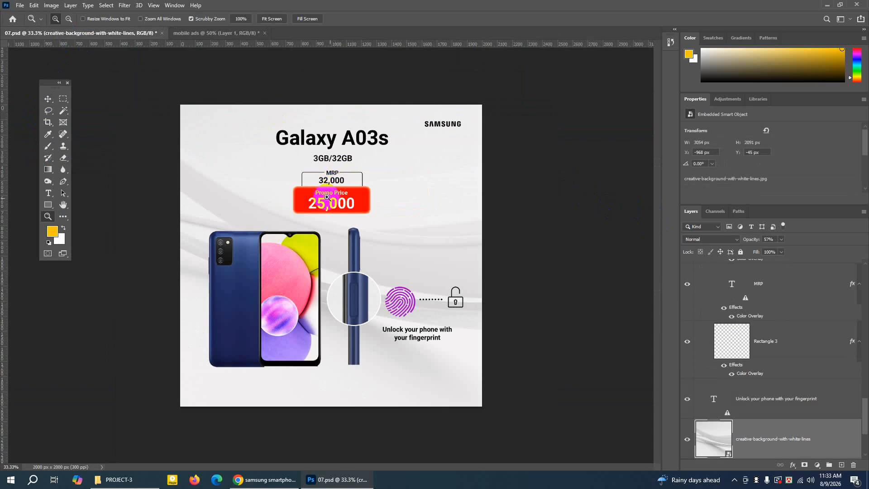
pyautogui.click(187, 38)
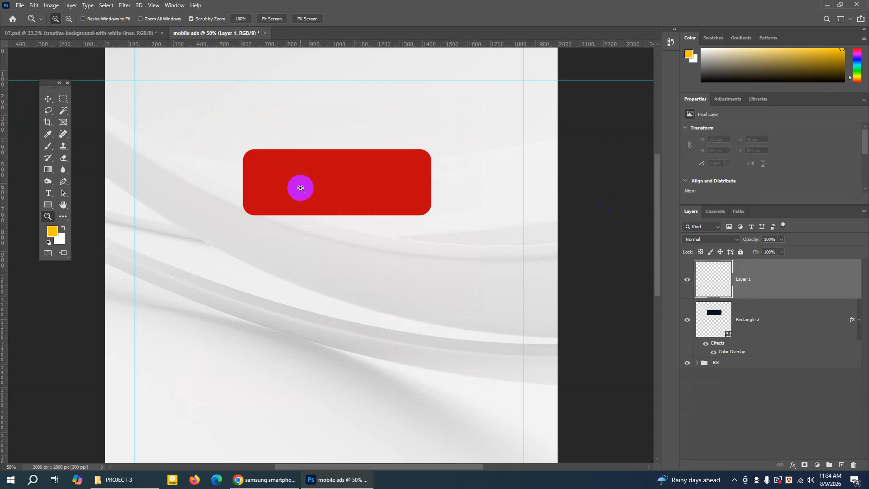
# Move the red rounded rectangle slightly down and enlarge it proportionally to about 914 x 321 px
pyautogui.click(48, 99)
pyautogui.moveTo(337, 183); pyautogui.dragTo(339, 190)
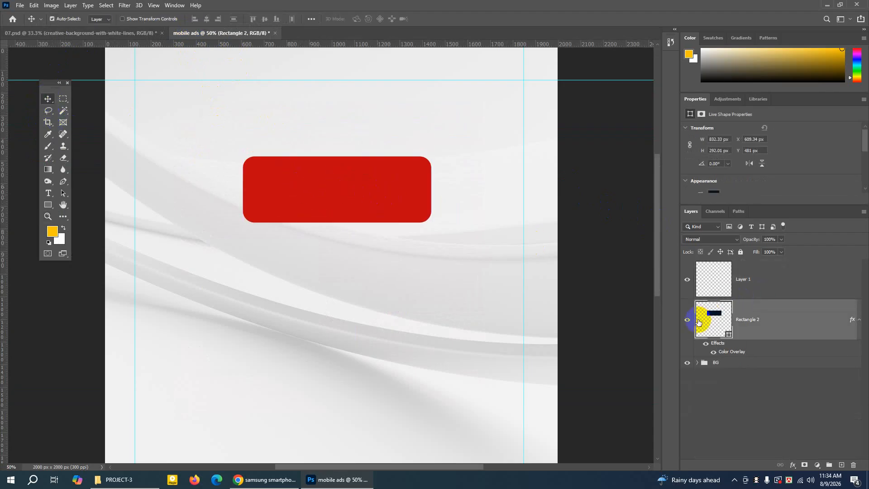
pyautogui.click(687, 320)
pyautogui.click(687, 320)
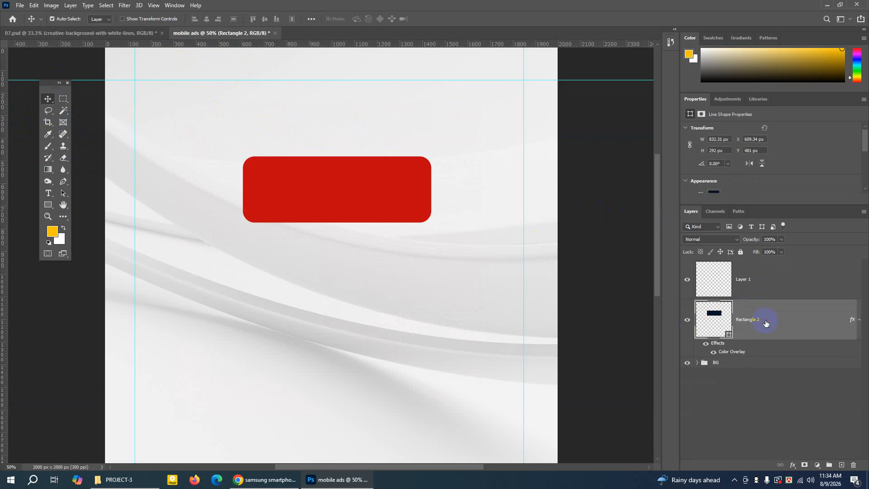
pyautogui.hotkey('ctrl', 't')
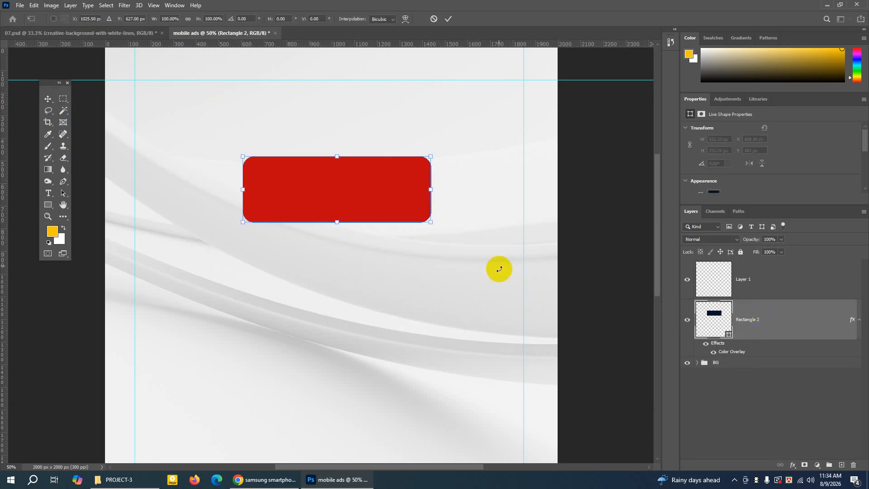
pyautogui.moveTo(432, 224); pyautogui.dragTo(442, 227)
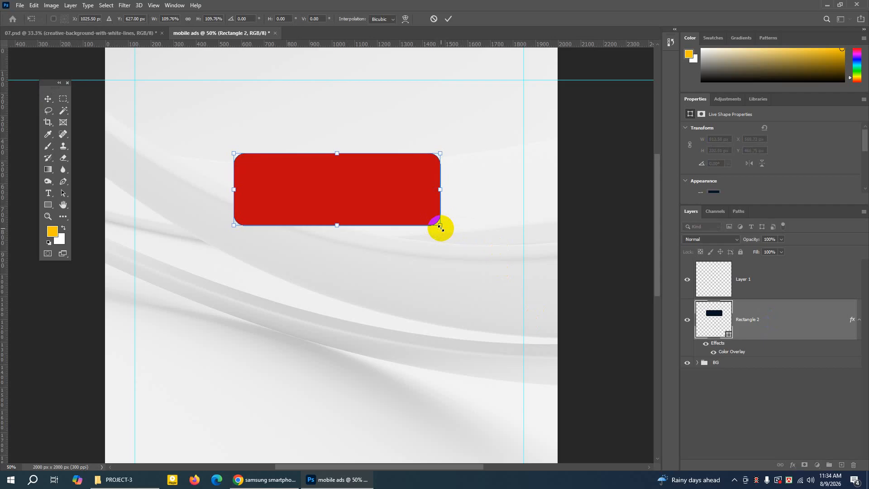
pyautogui.click(448, 20)
pyautogui.scroll(3, 362, 342)
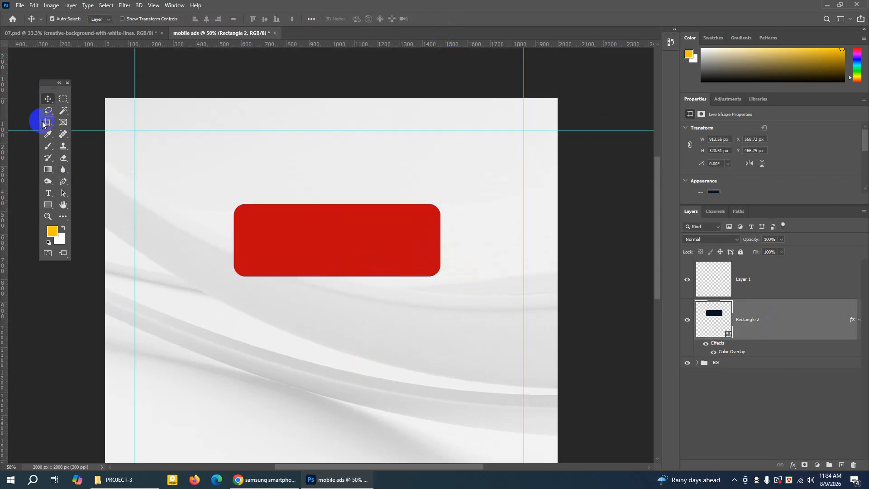
# On Layer 1, draw a navy rectangle about 757 x 290 px overlapping the red box's upper edge, and round its corners to about 30 px
pyautogui.click(750, 277)
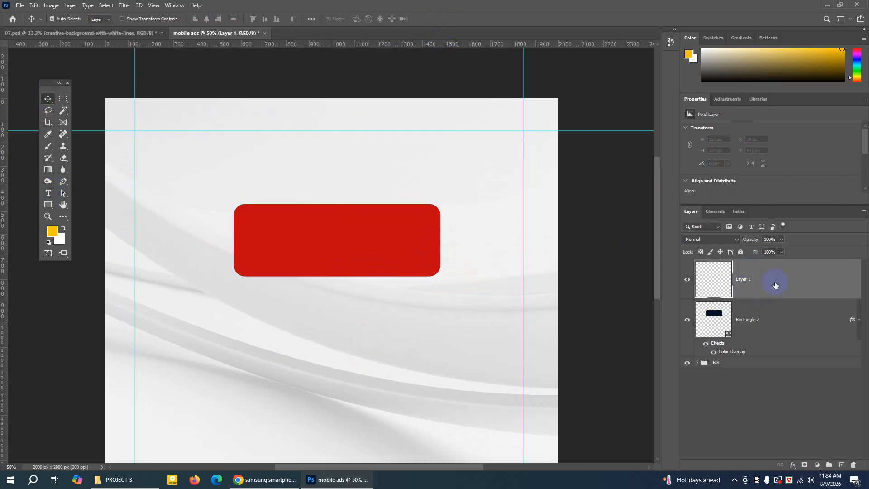
pyautogui.click(48, 206)
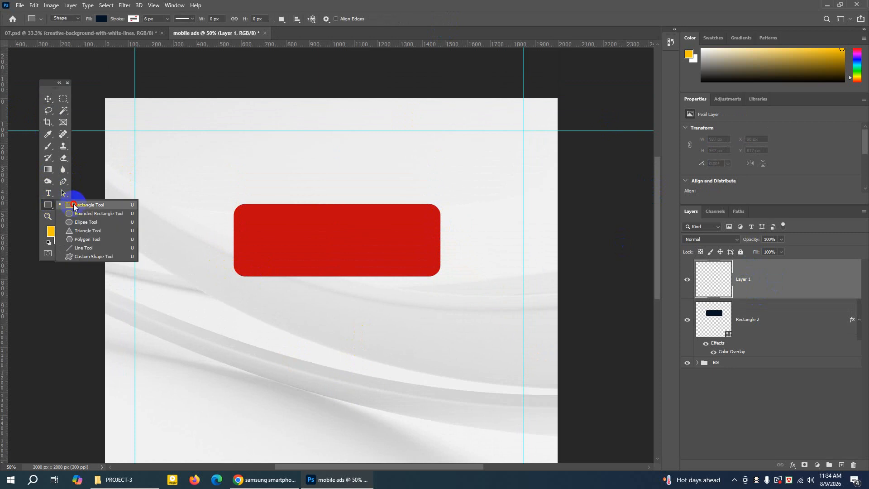
pyautogui.click(87, 209)
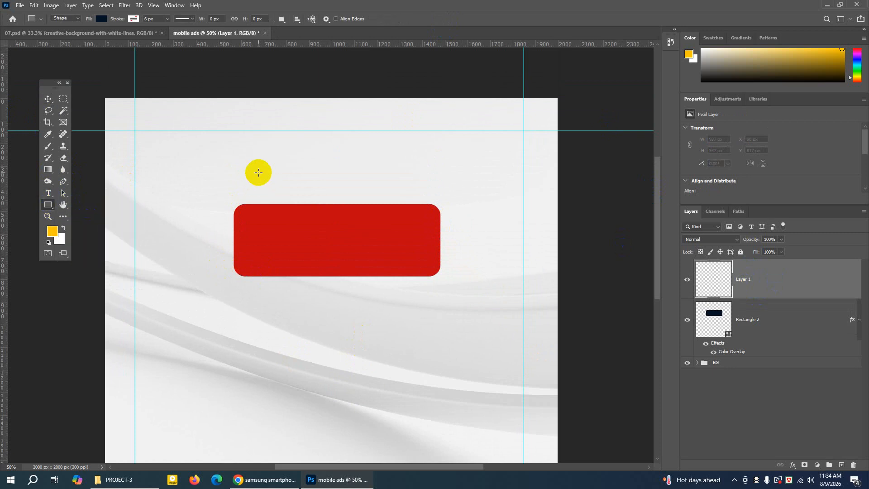
pyautogui.moveTo(253, 158); pyautogui.dragTo(424, 223)
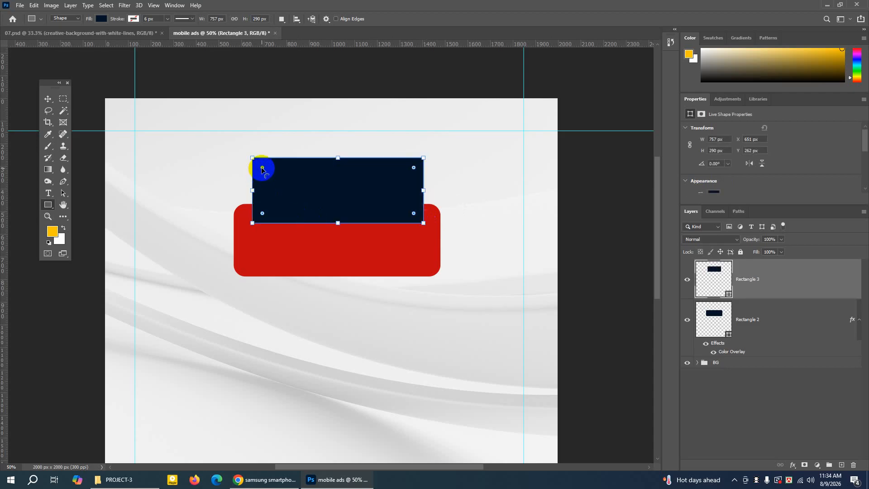
pyautogui.moveTo(264, 169); pyautogui.dragTo(255, 164)
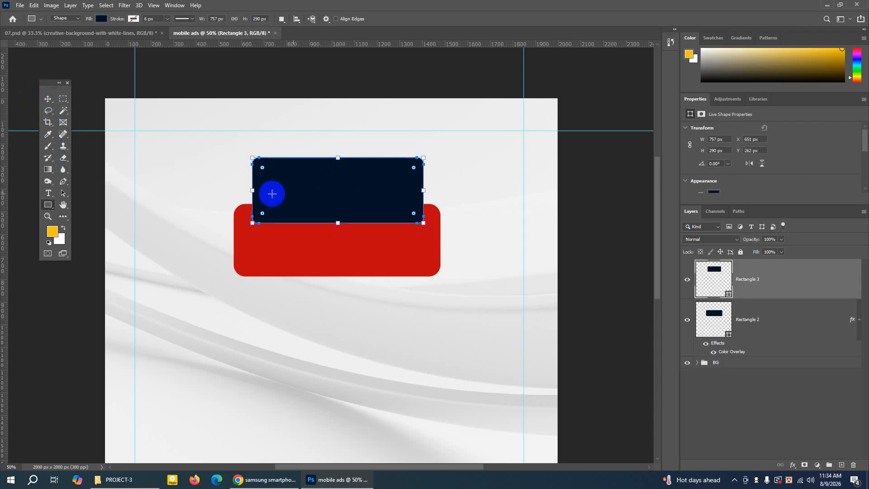
pyautogui.click(48, 206)
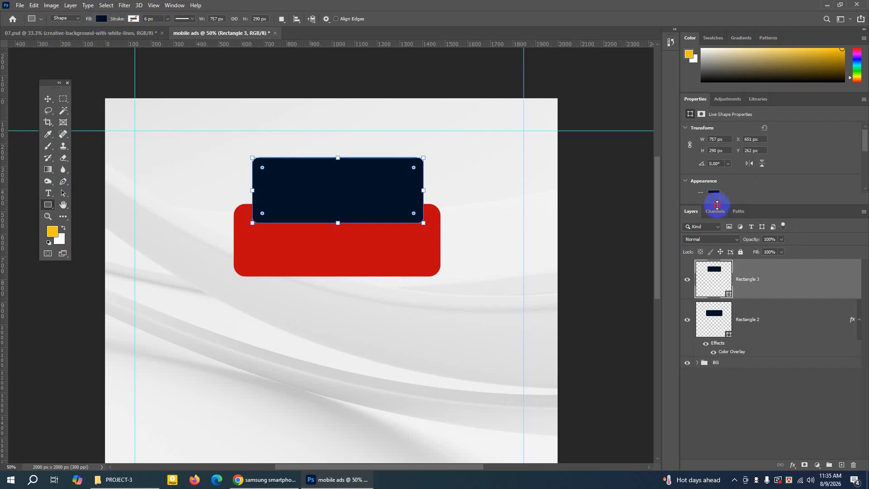
# Set the fill of the new upper rectangle, Rectangle 3, to no color
pyautogui.moveTo(717, 205); pyautogui.dragTo(720, 286)
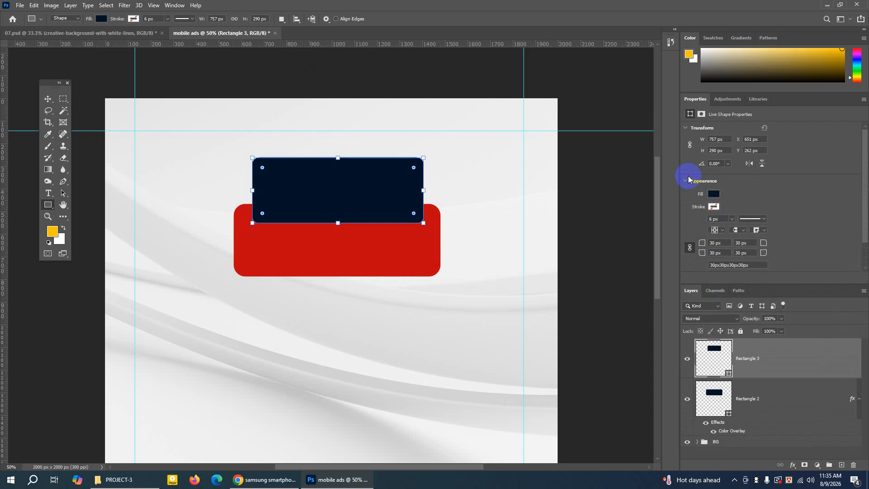
pyautogui.click(713, 195)
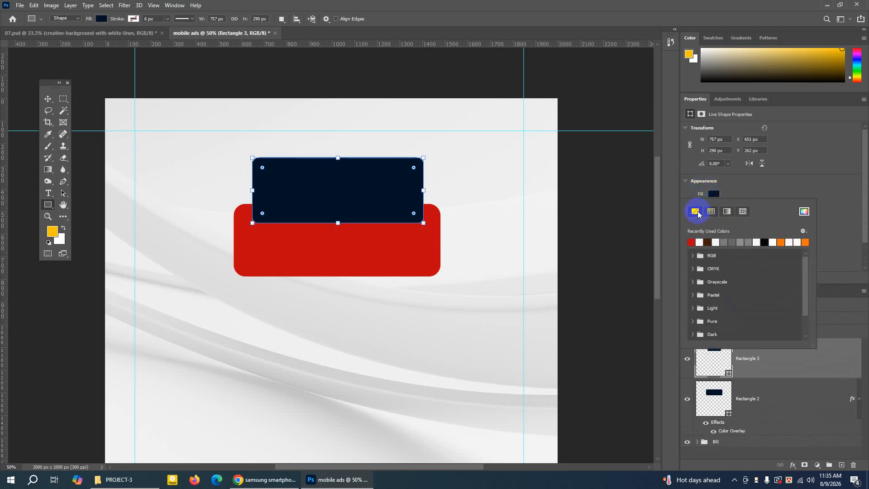
pyautogui.click(697, 212)
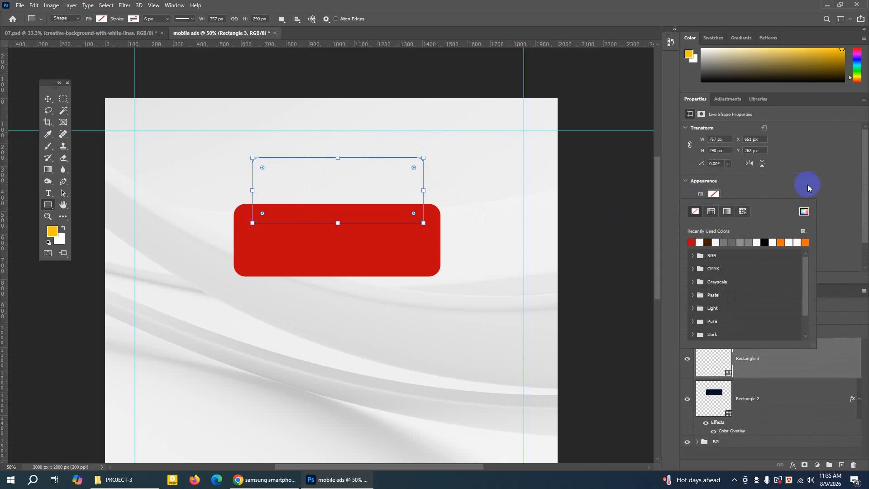
pyautogui.click(824, 187)
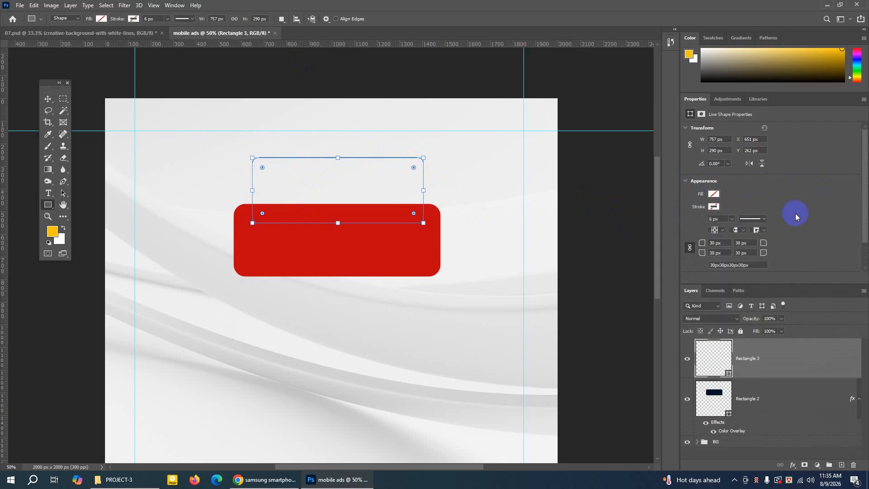
# Give the upper rectangle, Rectangle 3, a black stroke 5 px wide
pyautogui.click(714, 207)
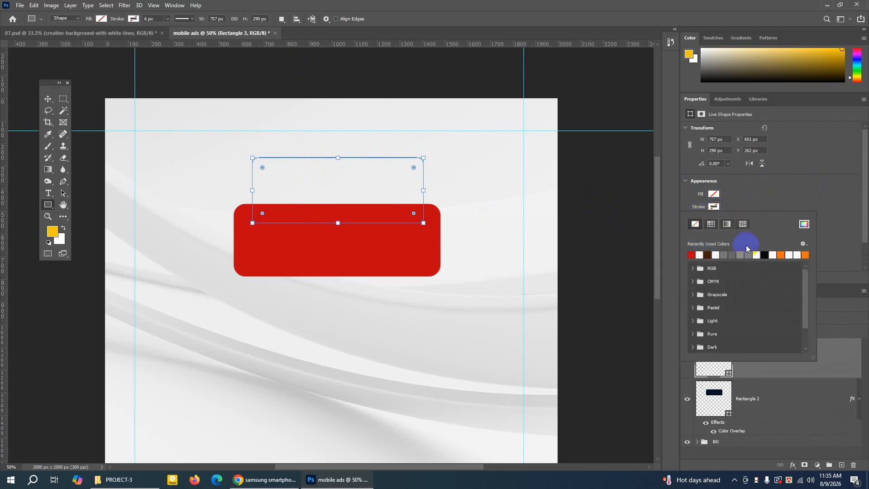
pyautogui.click(767, 254)
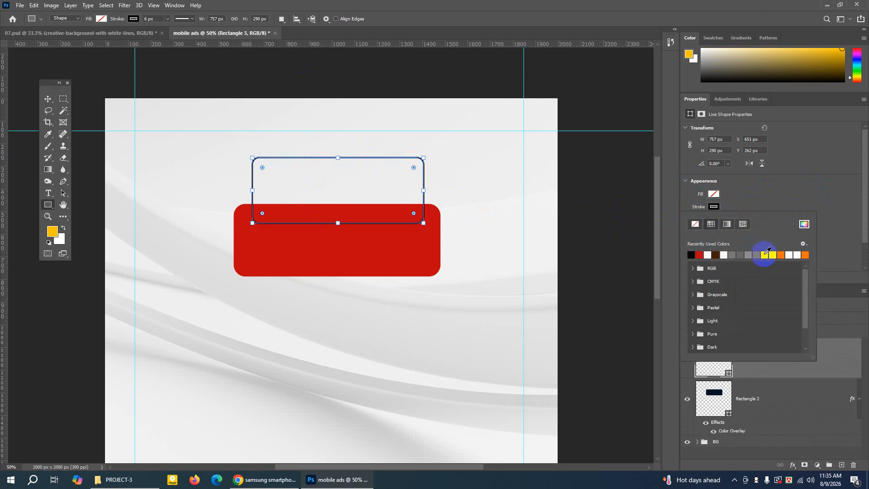
pyautogui.click(742, 195)
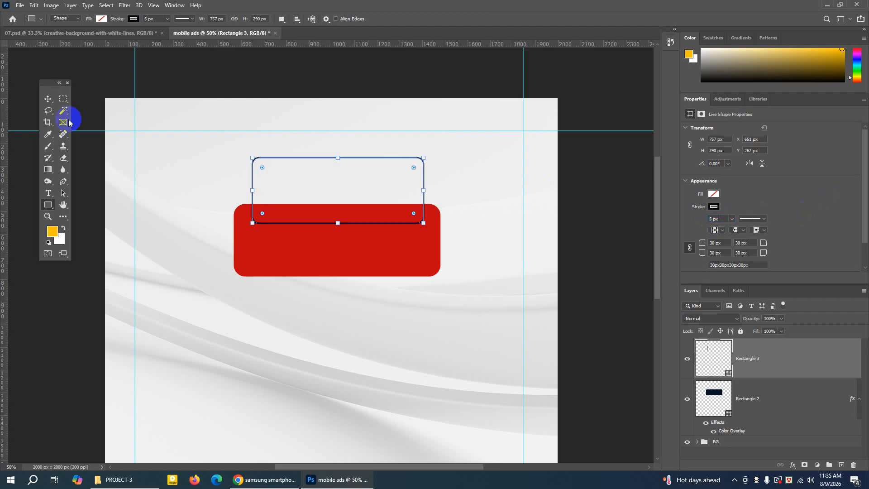
pyautogui.click(48, 98)
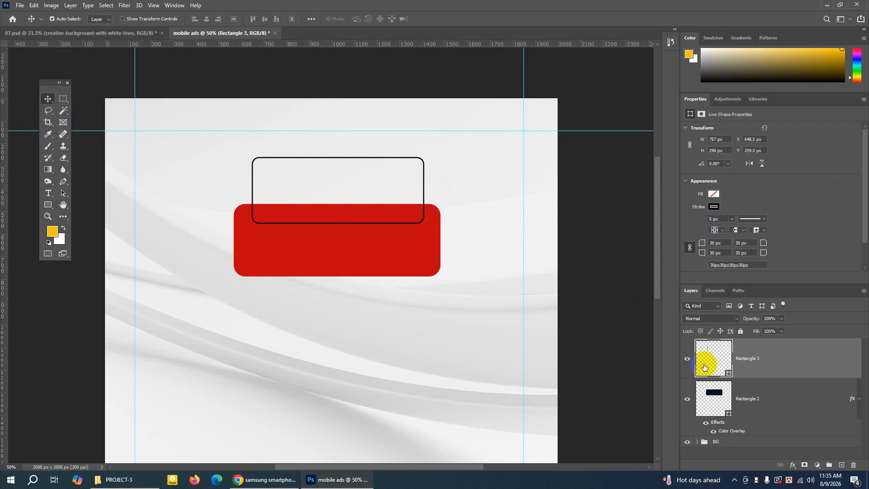
# Move the red box's layer, Rectangle 2, above Rectangle 3 in the layer stack so it covers the outline's lower edge
pyautogui.click(687, 400)
pyautogui.click(687, 402)
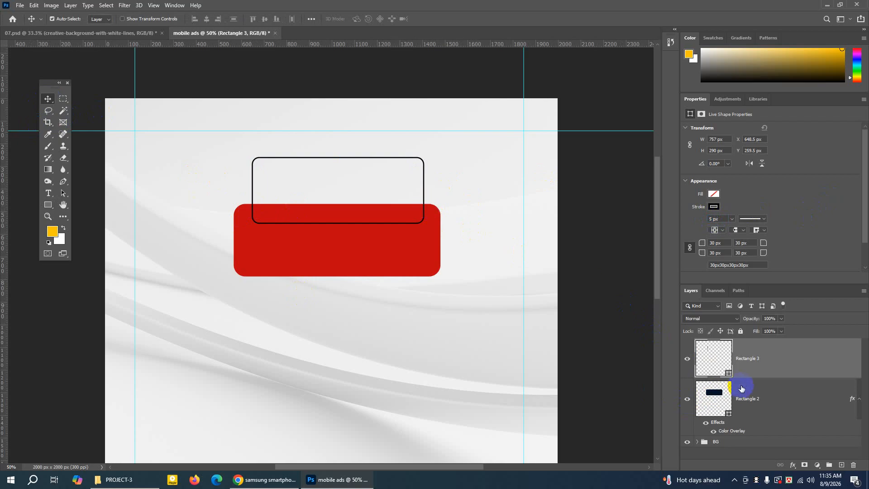
pyautogui.click(711, 400)
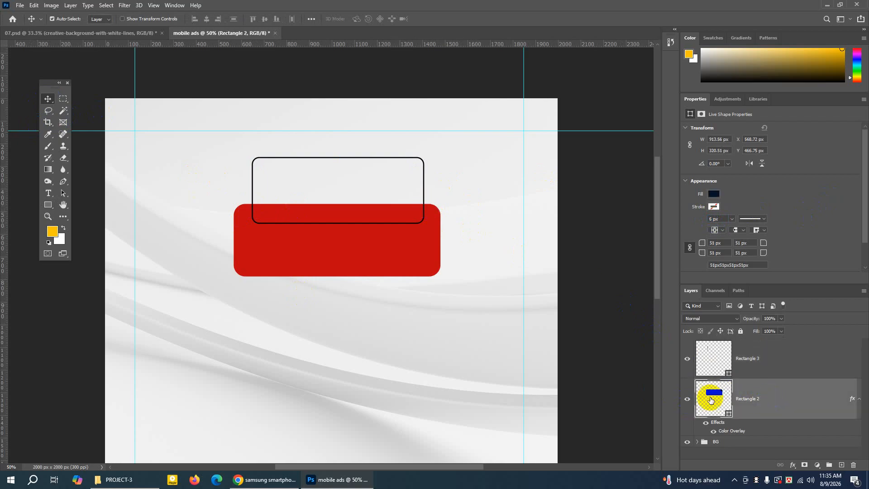
pyautogui.click(688, 400)
pyautogui.click(688, 401)
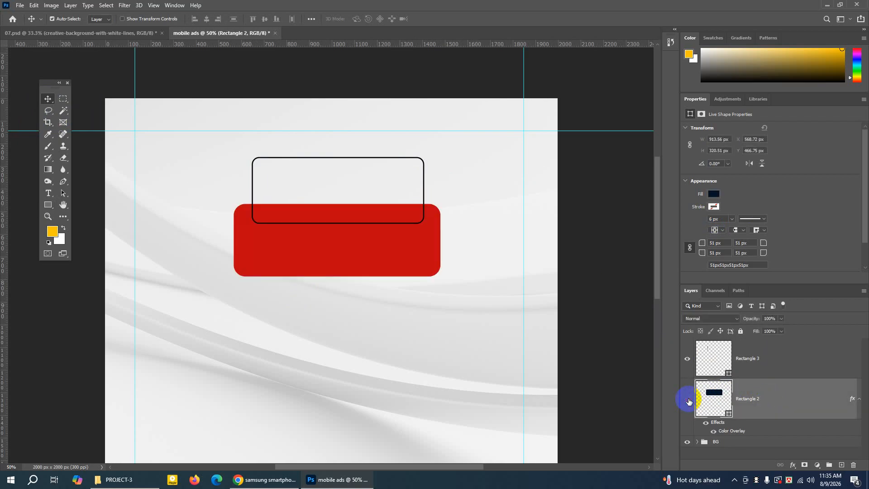
pyautogui.click(687, 401)
pyautogui.click(687, 401)
pyautogui.moveTo(784, 398); pyautogui.dragTo(759, 340)
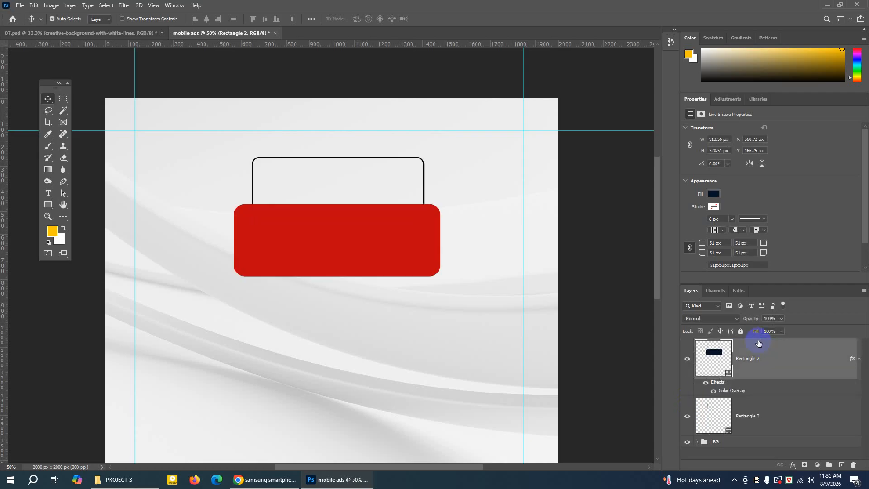
# Nudge the red box up by about 10 px
pyautogui.press('Up')
pyautogui.press('Up')
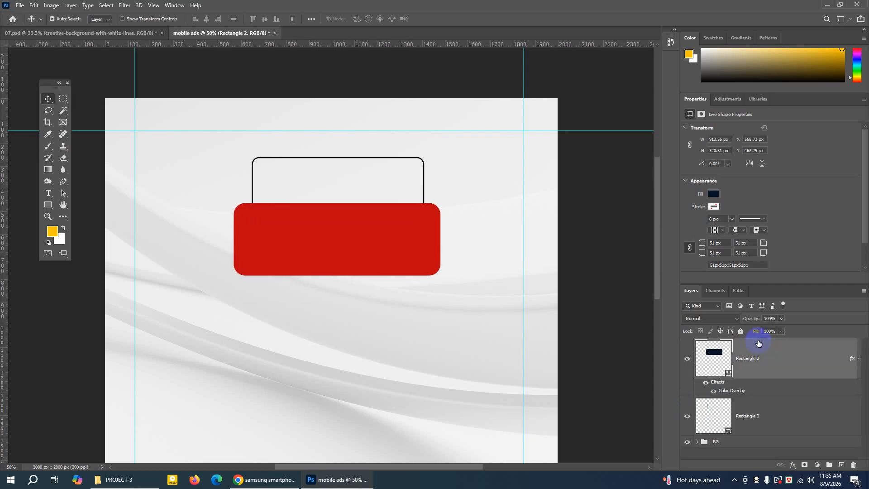
pyautogui.press('Up')
pyautogui.press('Up')
pyautogui.press('Up')
pyautogui.press('Up')
pyautogui.press('Up')
pyautogui.press('Up')
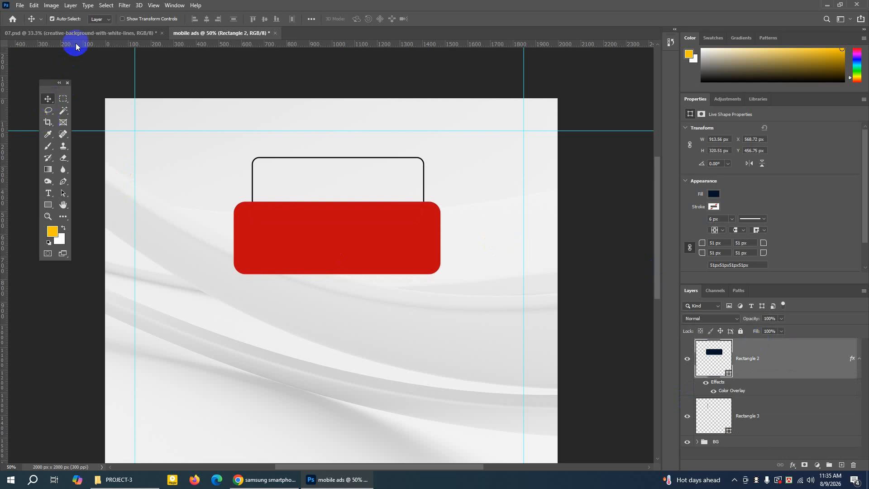
# Set the Move tool's auto-select target to Group, and select Rectangle 3, toggling its visibility to identify it
pyautogui.click(98, 19)
pyautogui.click(96, 33)
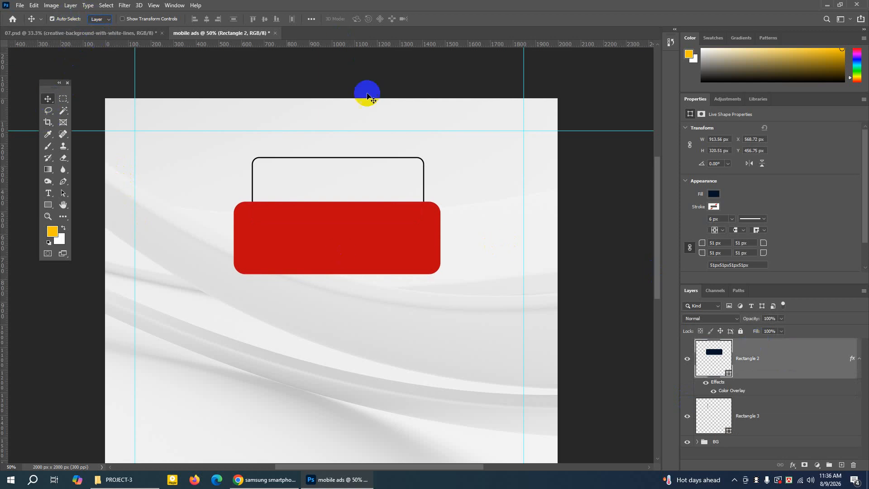
pyautogui.click(779, 408)
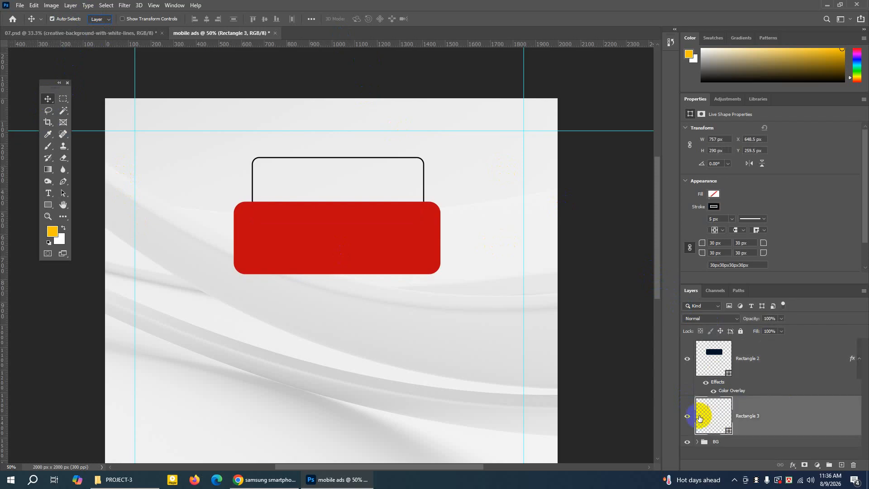
pyautogui.click(688, 420)
pyautogui.click(688, 420)
pyautogui.click(688, 420)
pyautogui.click(689, 421)
pyautogui.click(48, 99)
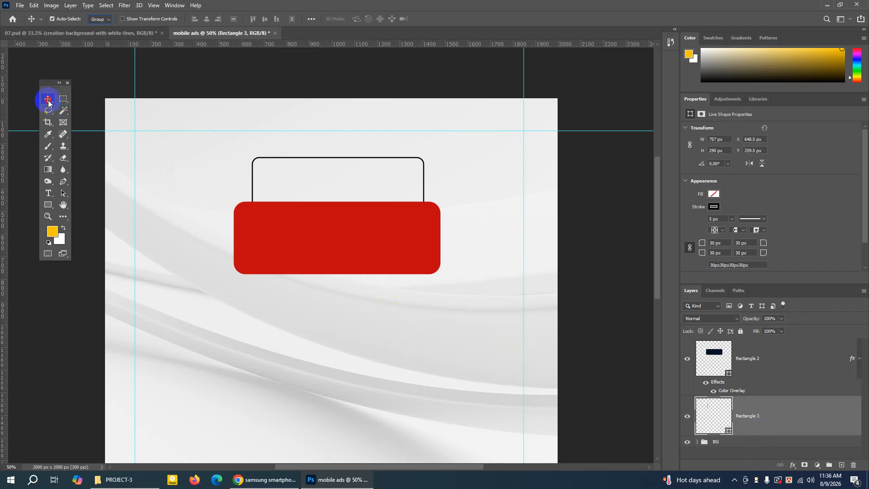
pyautogui.click(102, 20)
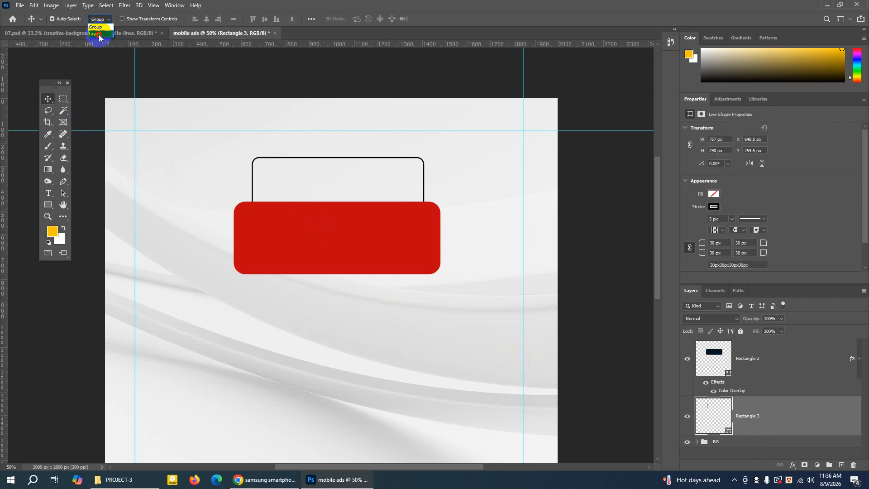
pyautogui.click(115, 51)
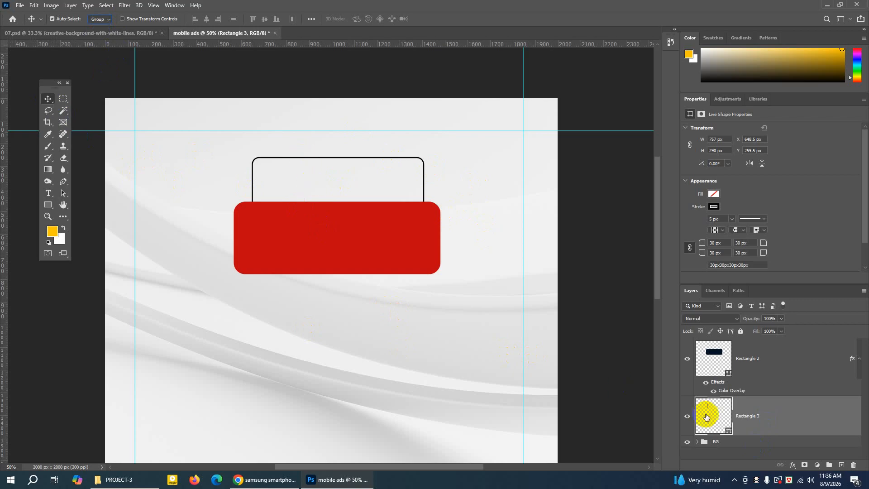
pyautogui.click(687, 416)
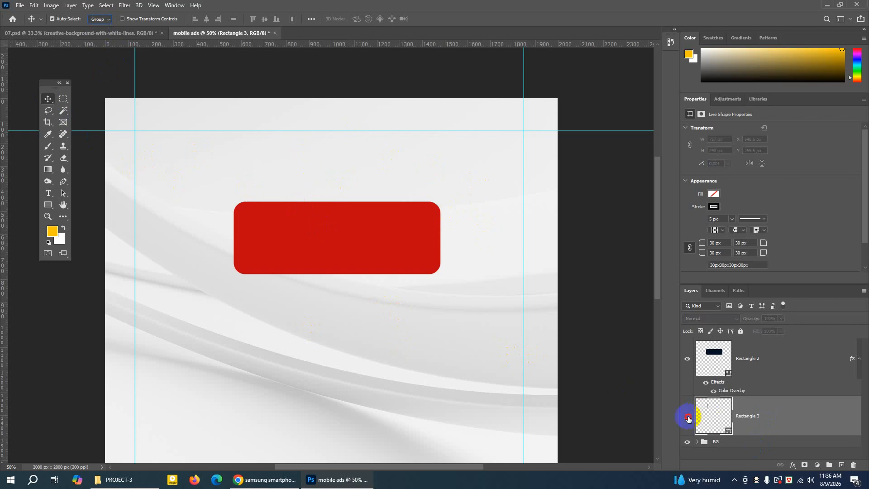
pyautogui.click(688, 416)
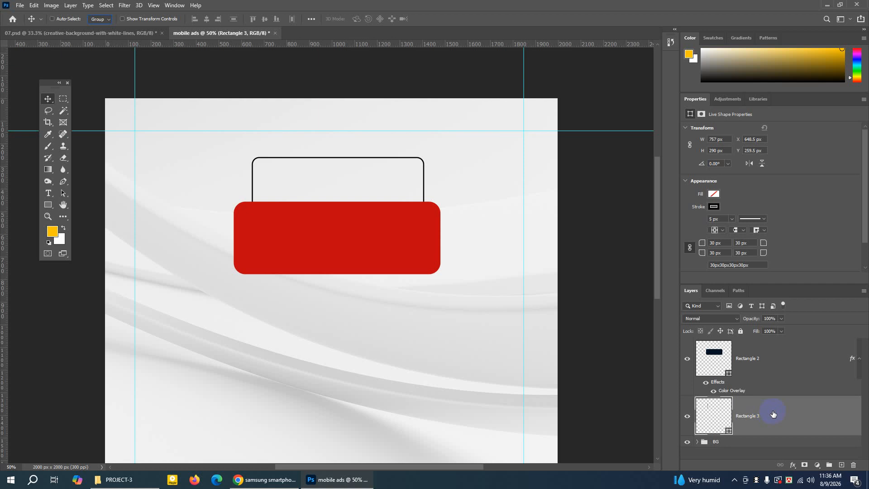
# Shift the outlined rectangle, Rectangle 3, up about 20 px and slightly left to a position of X 647 px, Y 240 px
pyautogui.hotkey('ctrl', 't')
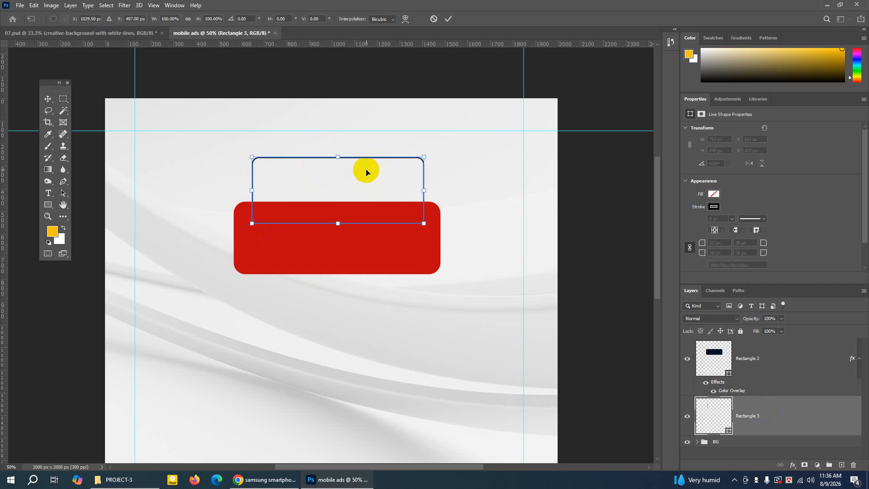
pyautogui.press('Up')
pyautogui.press('Up')
pyautogui.press('Up')
pyautogui.press('Up')
pyautogui.press('Up')
pyautogui.press('Up')
pyautogui.press('Up')
pyautogui.press('Up')
pyautogui.press('Up')
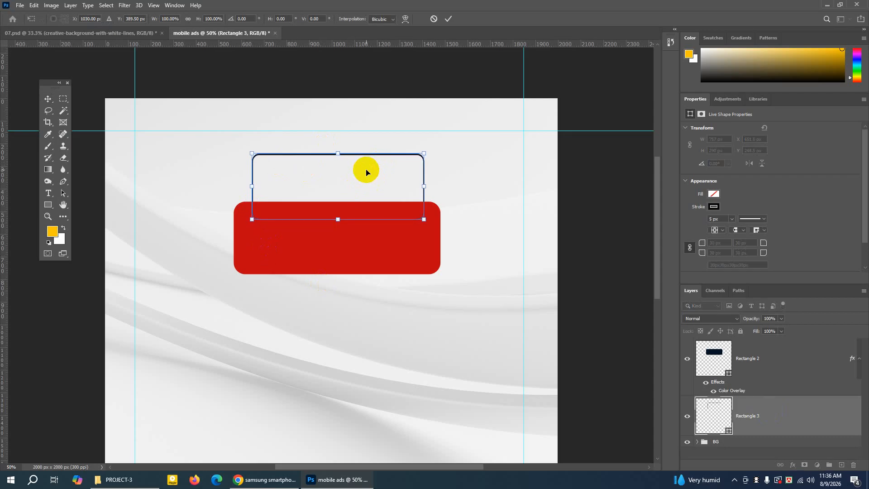
pyautogui.press('Up')
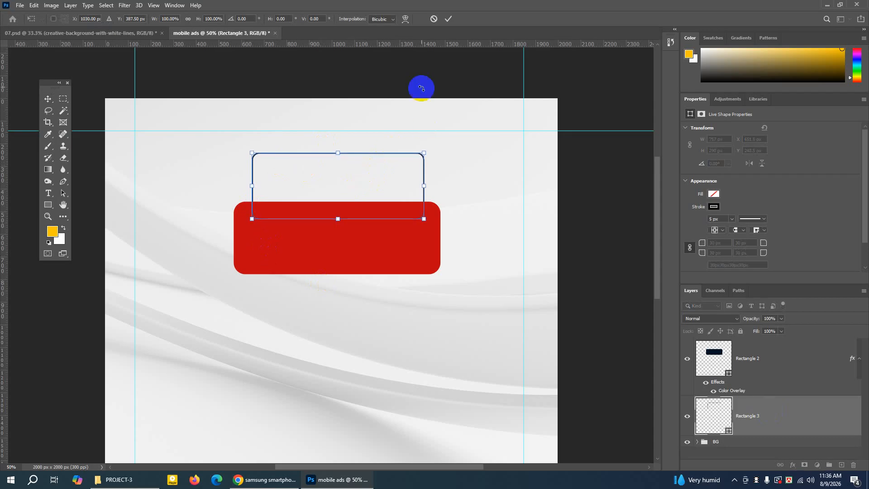
pyautogui.click(449, 19)
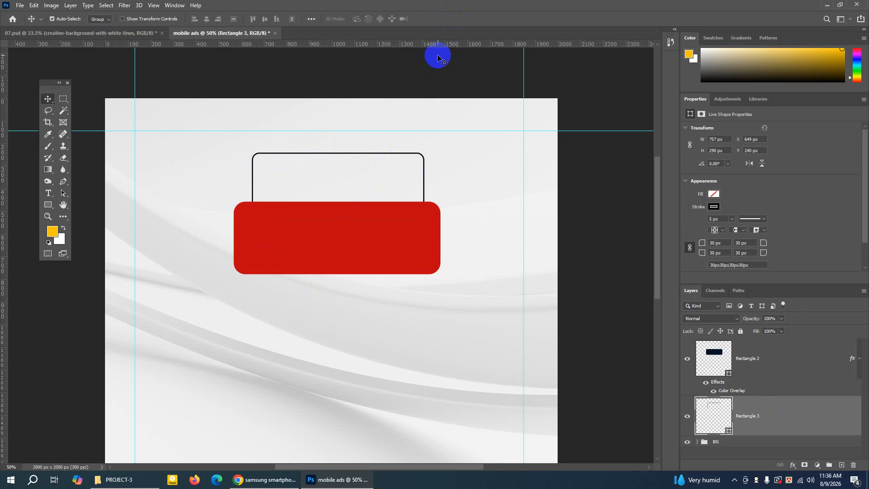
pyautogui.press('Left')
pyautogui.press('Left')
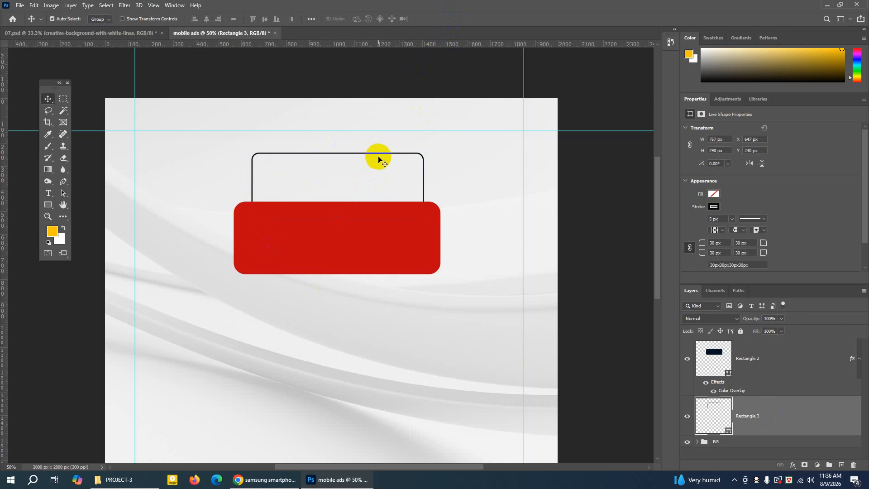
# Select the red box on the canvas and set the Move tool's auto-select target to Layer
pyautogui.click(366, 251)
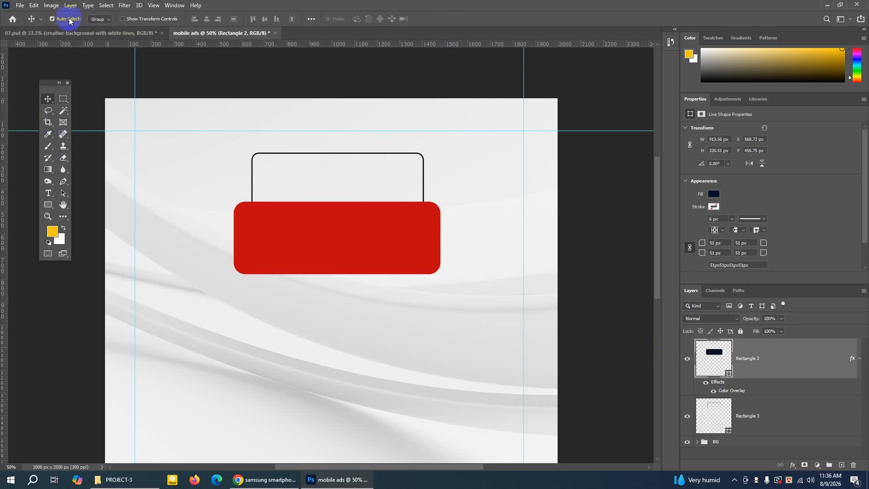
pyautogui.click(100, 19)
pyautogui.click(97, 26)
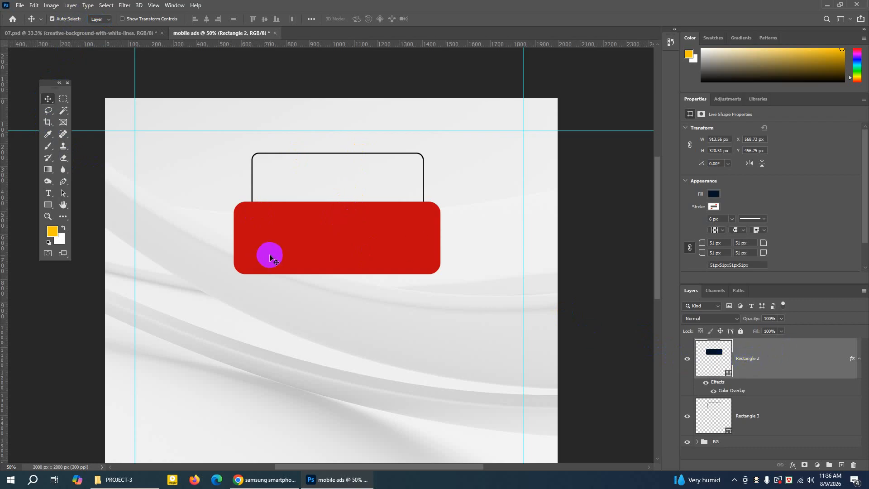
# Add a black Multiply inner shadow to the red box at 35% opacity, 90° angle and about 36 px size, fine-tuning its distance
pyautogui.doubleClick(798, 361)
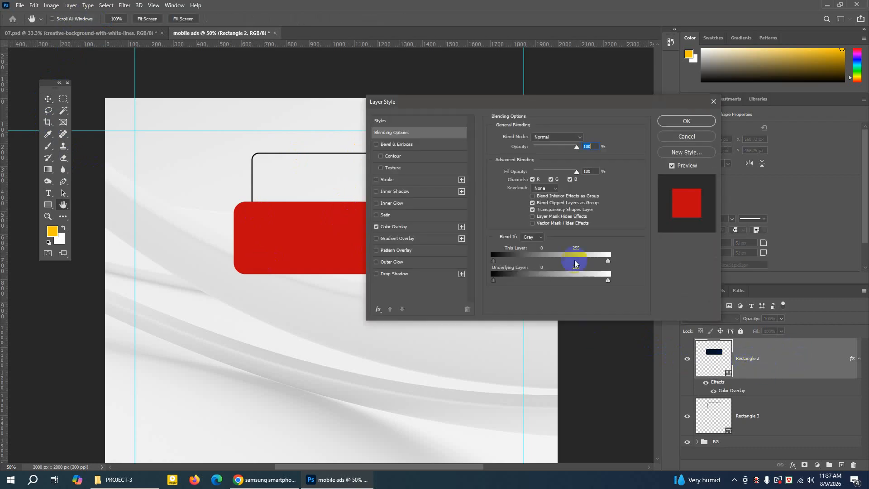
pyautogui.click(392, 192)
pyautogui.moveTo(417, 100); pyautogui.dragTo(508, 99)
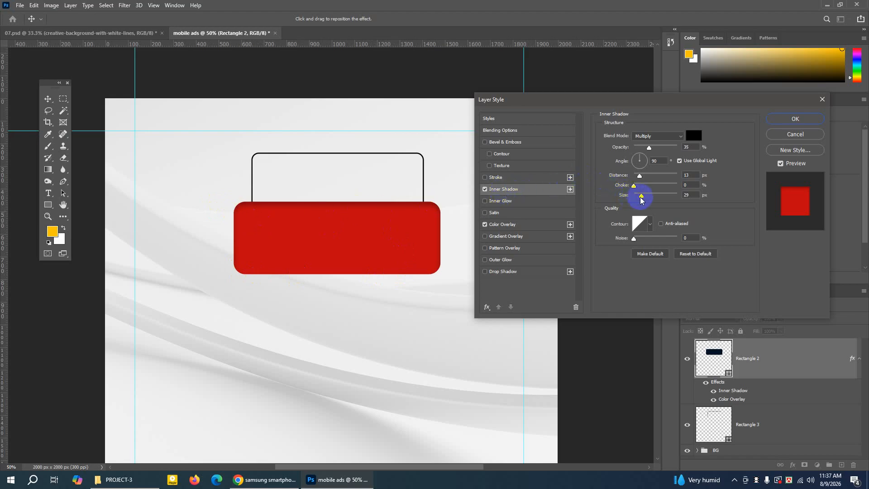
pyautogui.moveTo(639, 198)
pyautogui.mouseDown()
pyautogui.moveTo(656, 195)
pyautogui.moveTo(645, 197)
pyautogui.mouseUp()
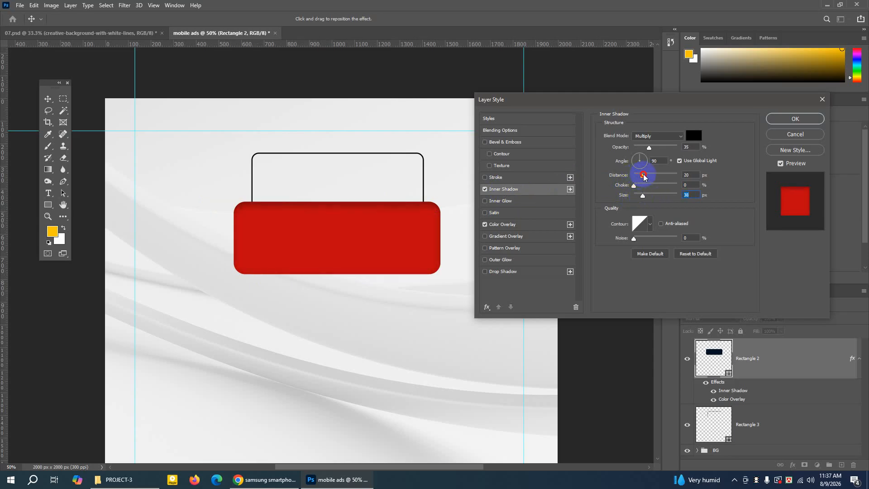
pyautogui.moveTo(643, 177)
pyautogui.mouseDown()
pyautogui.moveTo(632, 188)
pyautogui.moveTo(640, 177)
pyautogui.mouseUp()
pyautogui.click(772, 120)
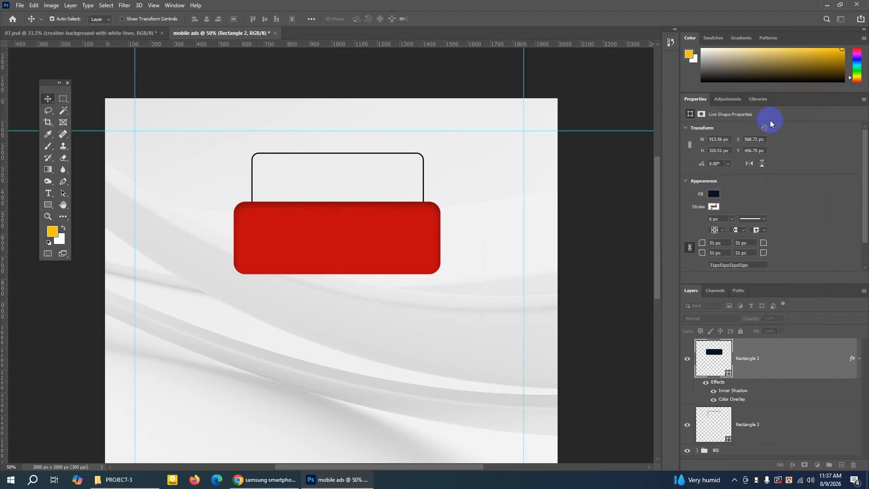
# Examine the MRP and Promo Price boxes in 07.psd at 66.7% zoom
pyautogui.click(46, 33)
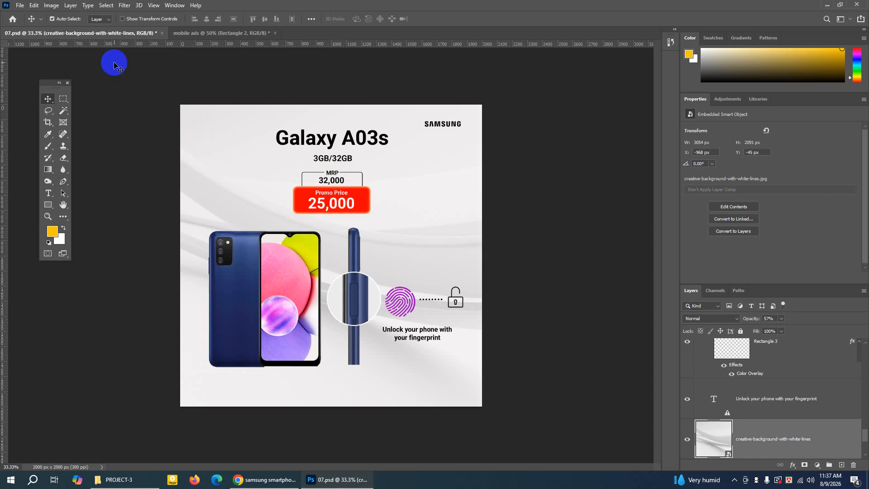
pyautogui.click(48, 216)
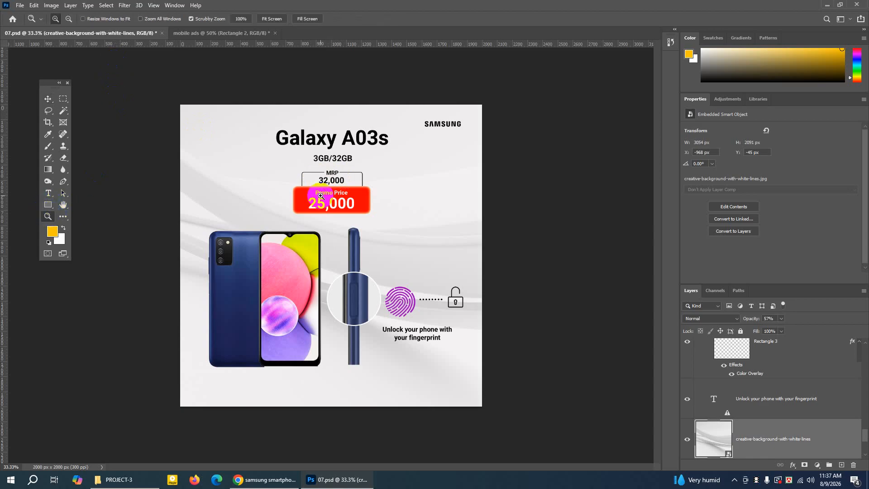
pyautogui.click(332, 171)
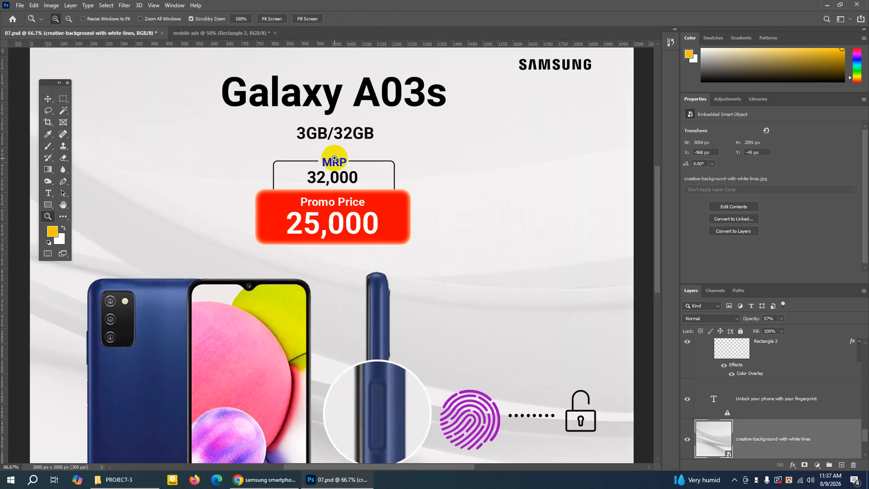
pyautogui.click(48, 99)
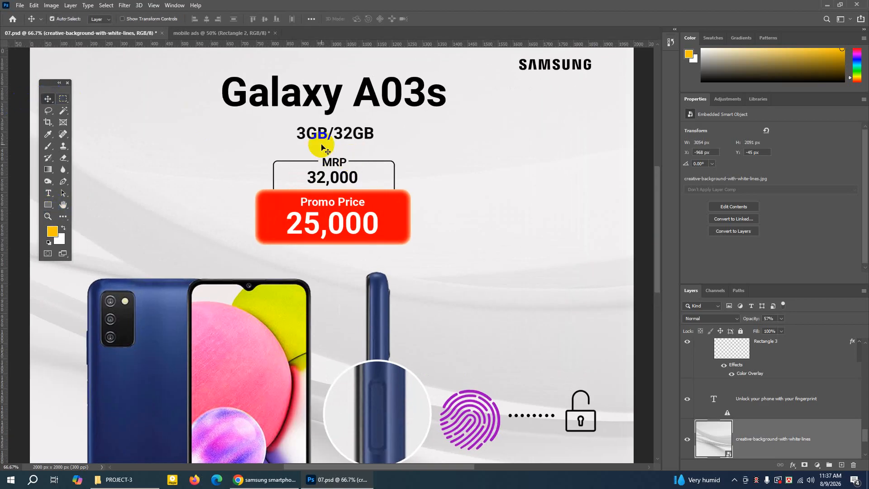
# Return to the mobile ads document and select Rectangle 3, toggling its visibility to check which shape it is
pyautogui.click(222, 33)
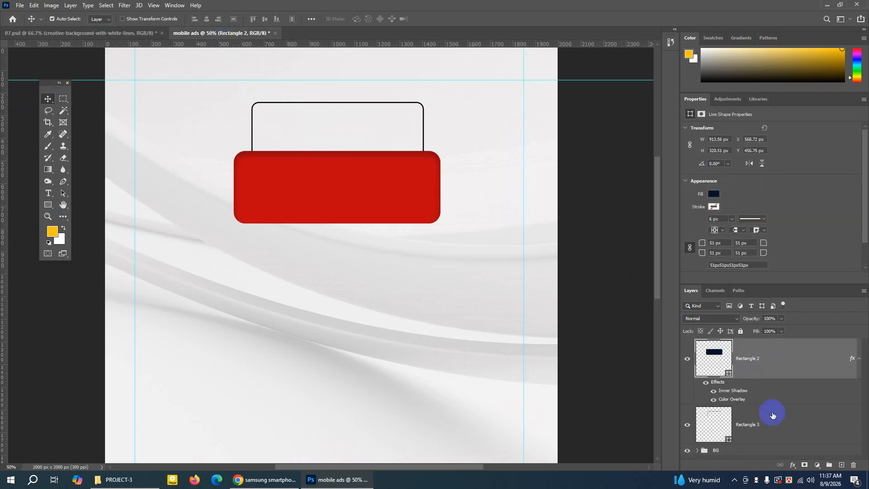
pyautogui.click(696, 426)
pyautogui.click(687, 426)
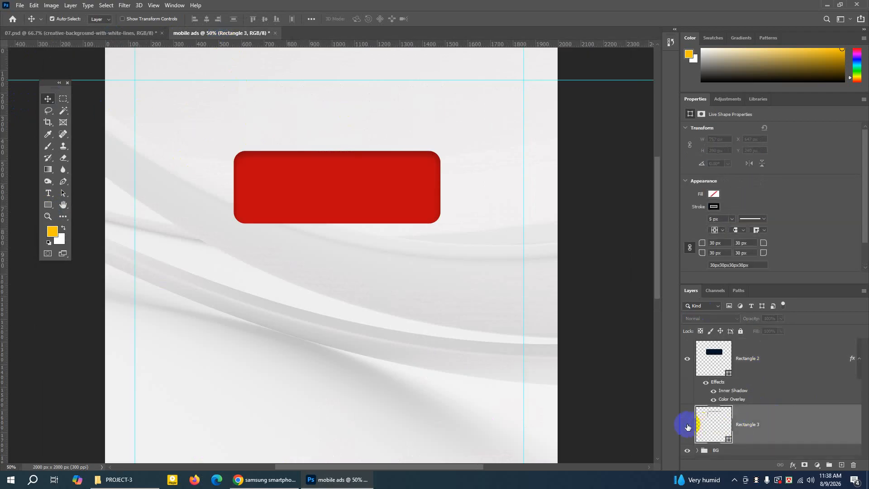
pyautogui.click(687, 426)
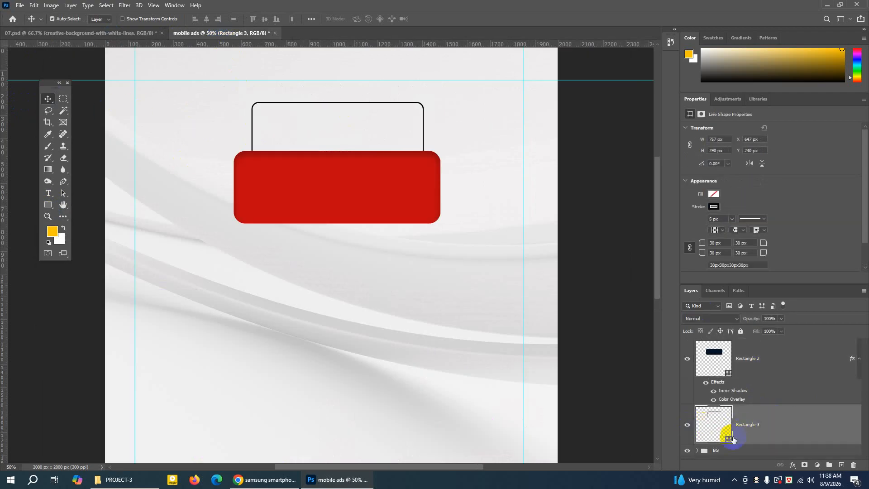
# Enlarge the layer list and rasterize the Rectangle 3 outline layer, toggling its visibility to check it first
pyautogui.scroll(-2, 749, 372)
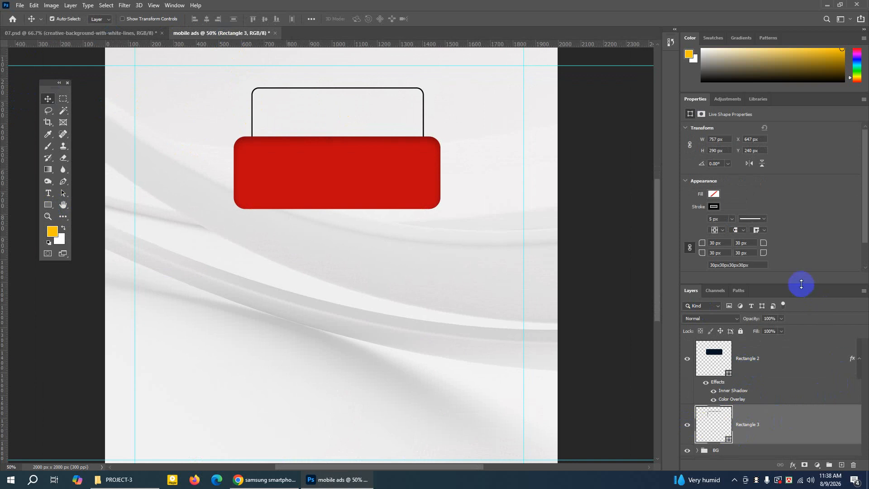
pyautogui.moveTo(799, 283); pyautogui.dragTo(778, 179)
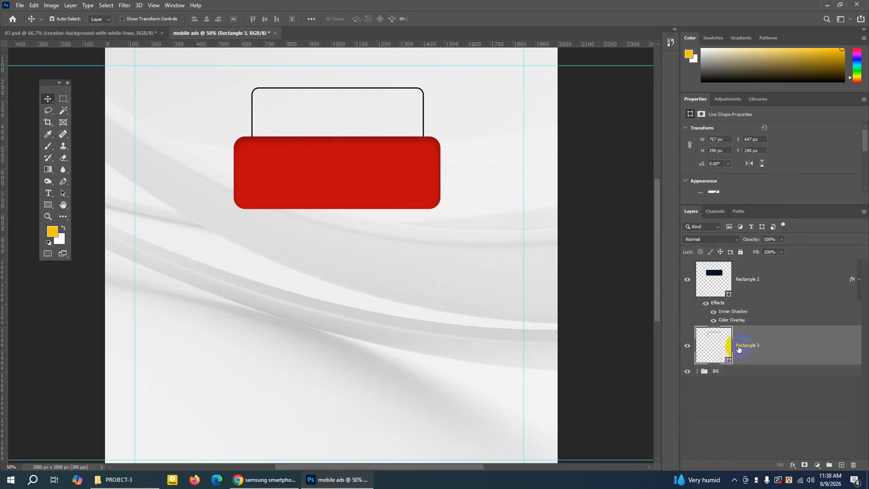
pyautogui.click(687, 347)
pyautogui.click(687, 347)
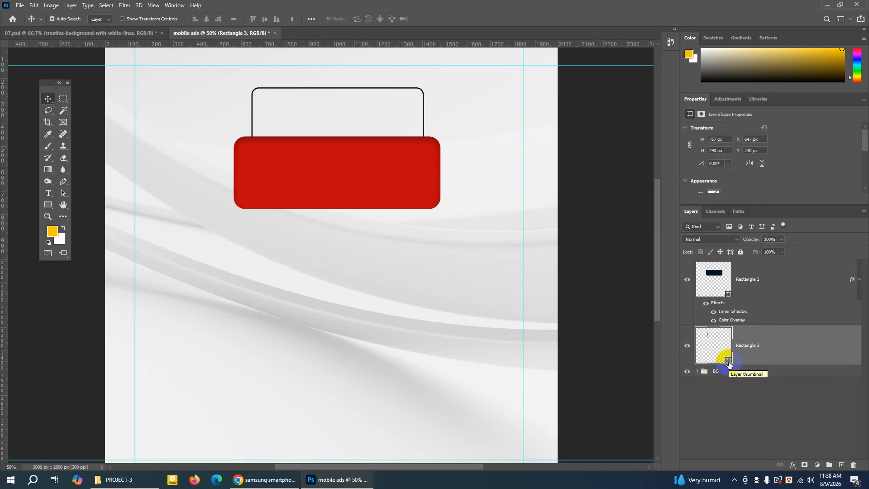
pyautogui.rightClick(773, 343)
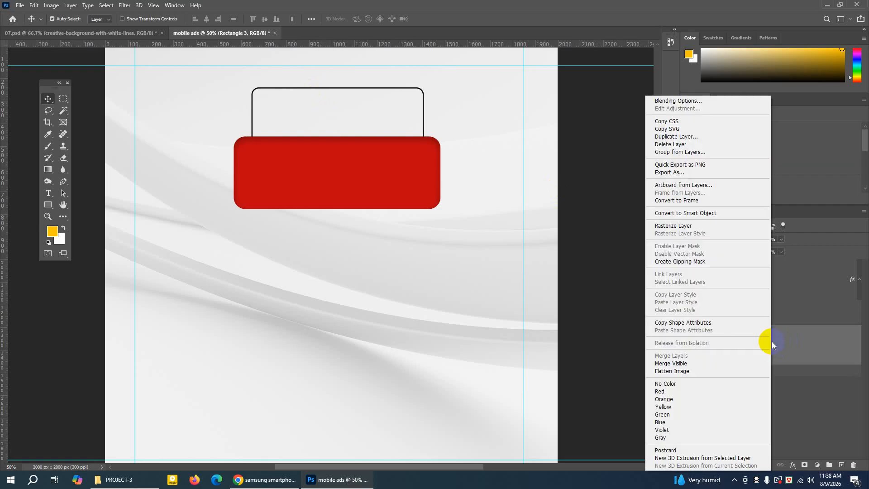
pyautogui.click(661, 230)
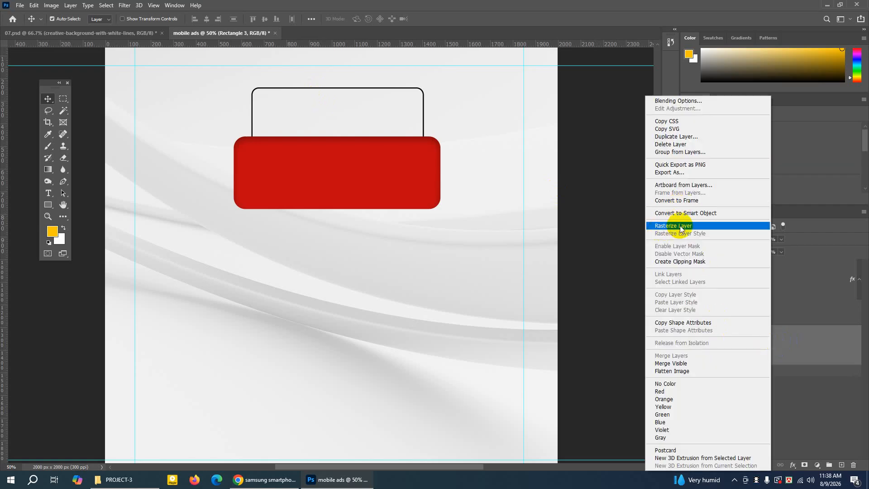
pyautogui.click(680, 226)
pyautogui.scroll(2, 568, 338)
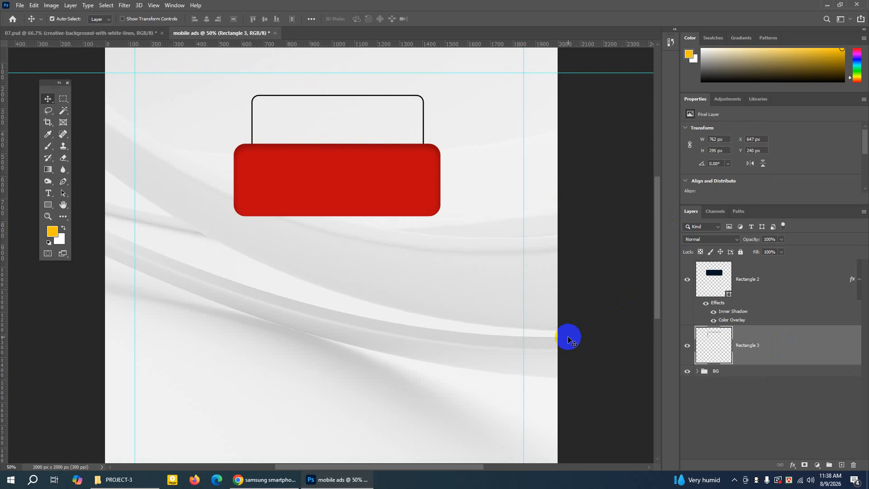
pyautogui.scroll(2, 569, 337)
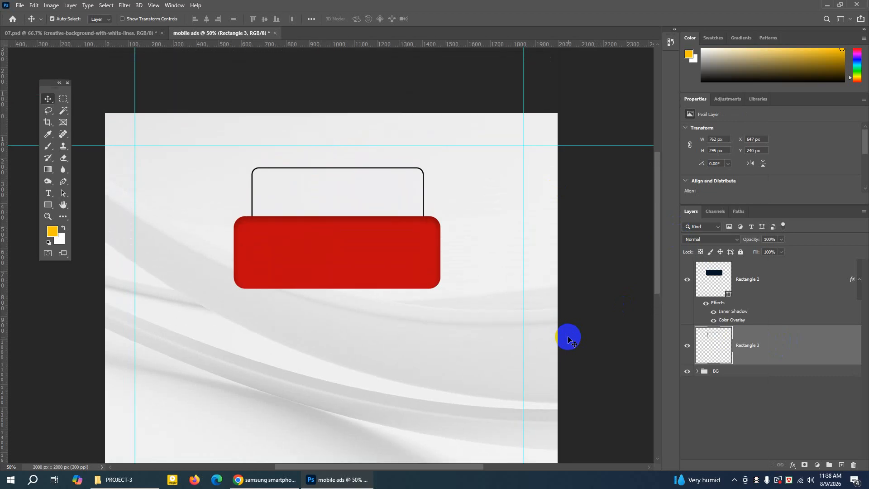
# Cut a centred gap in the black outline's top edge by deleting a rectangular selection of about 243 x 88 px, and deselect
pyautogui.click(48, 217)
pyautogui.click(363, 217)
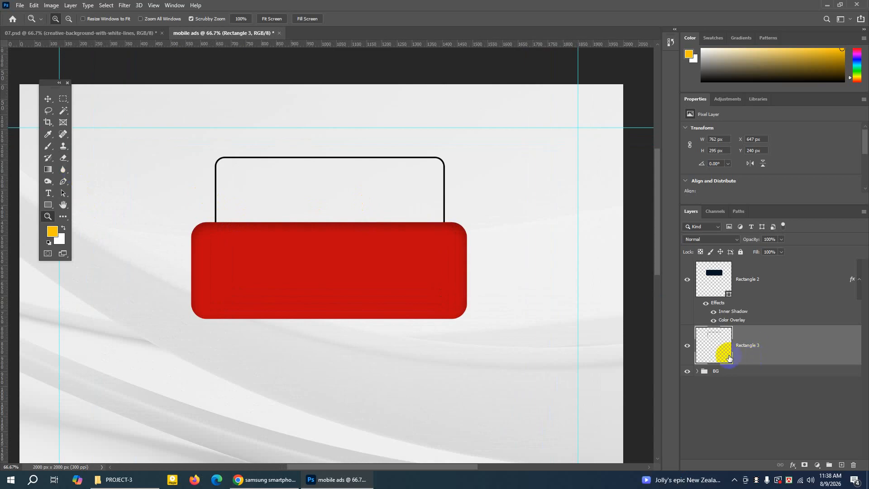
pyautogui.click(687, 347)
pyautogui.click(686, 347)
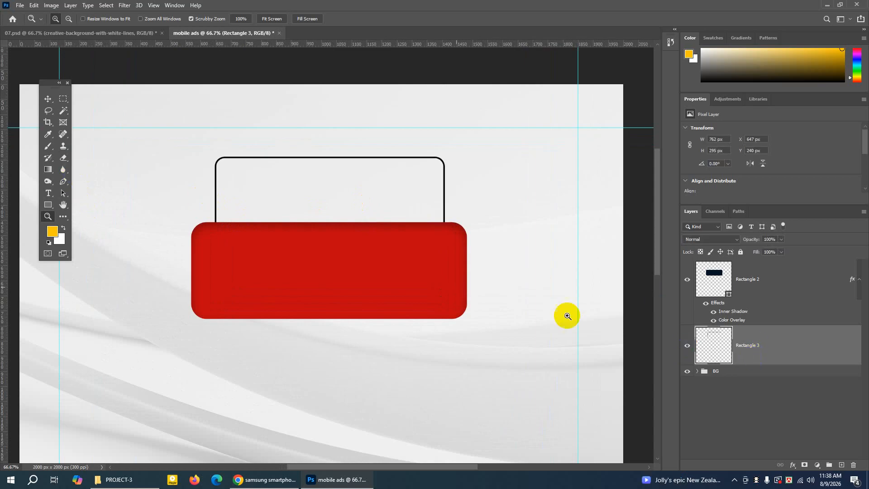
pyautogui.click(63, 98)
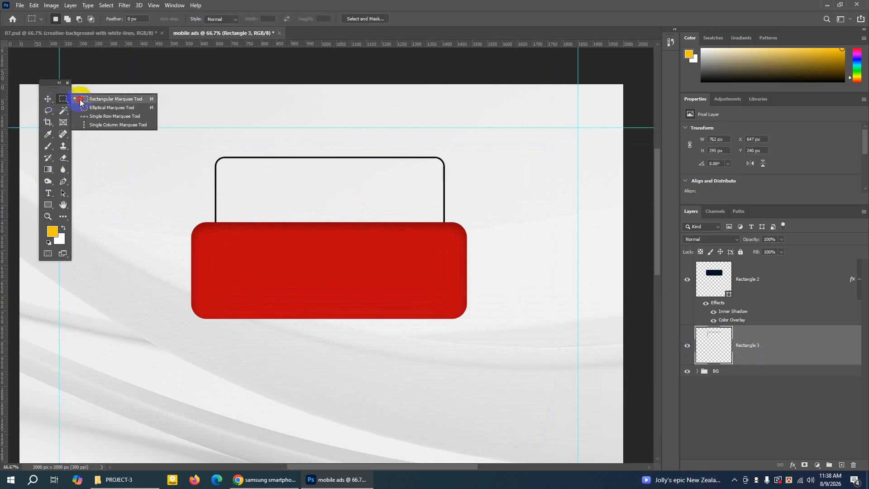
pyautogui.click(91, 102)
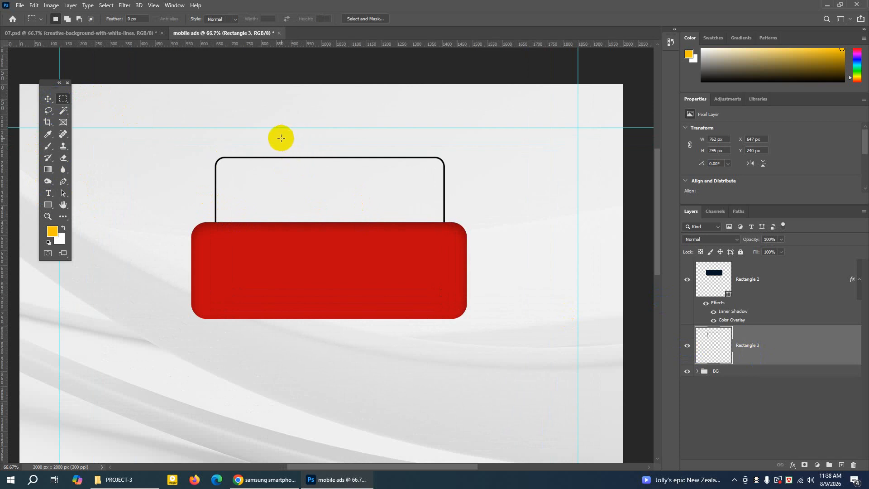
pyautogui.moveTo(280, 143); pyautogui.dragTo(353, 169)
pyautogui.moveTo(353, 168); pyautogui.dragTo(353, 169)
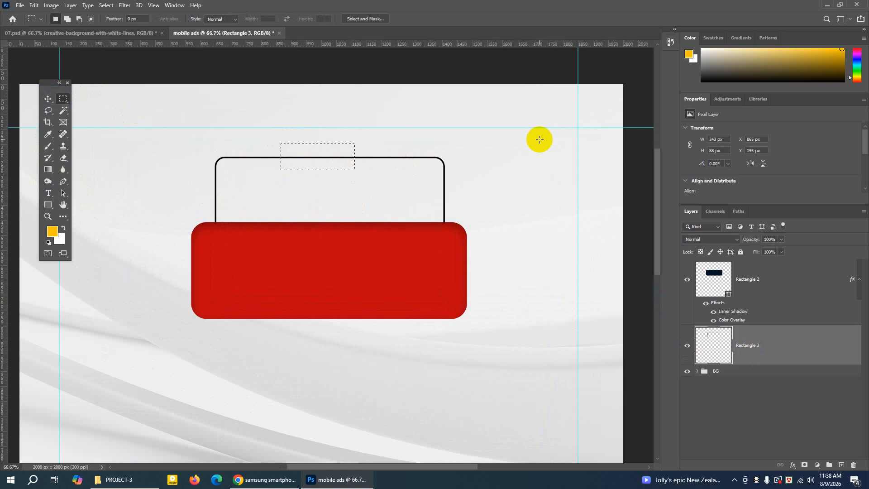
pyautogui.press('Right')
pyautogui.press('Right')
pyautogui.hotkey('shift', 'Right')
pyautogui.hotkey('shift', 'Right')
pyautogui.press('Right')
pyautogui.press('Right')
pyautogui.press('Up')
pyautogui.press('Delete')
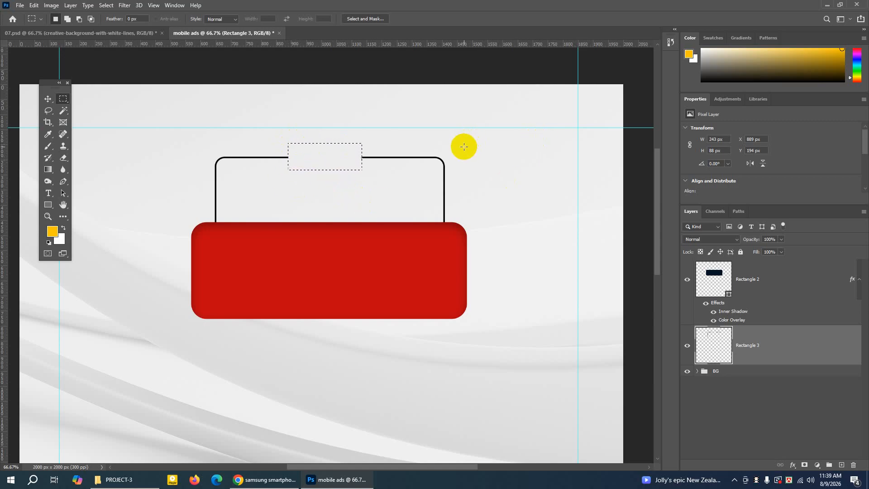
pyautogui.press('Delete')
pyautogui.hotkey('ctrl', 'd')
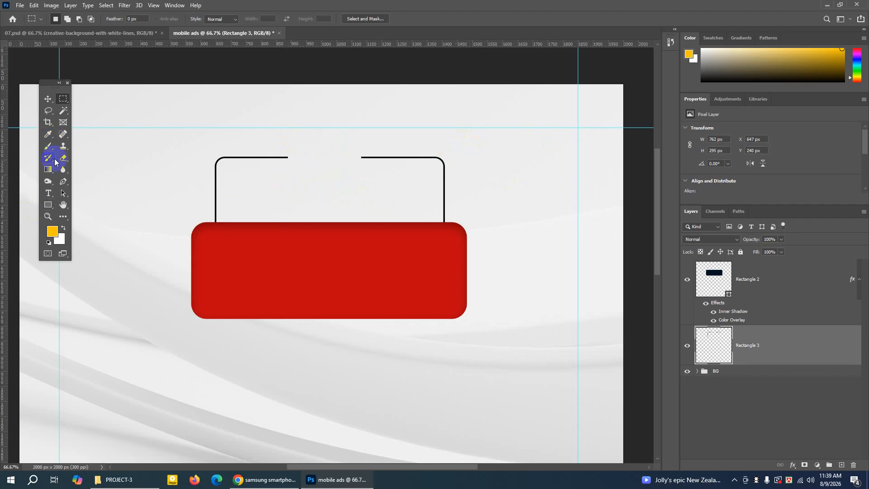
# Add the text "MRP" in black 30 pt Roboto Bold above the gap in the outline
pyautogui.click(49, 194)
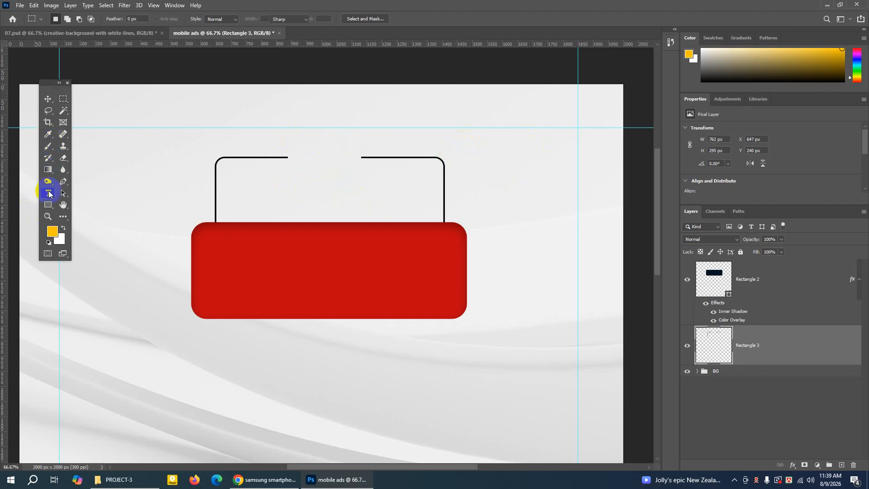
pyautogui.click(308, 133)
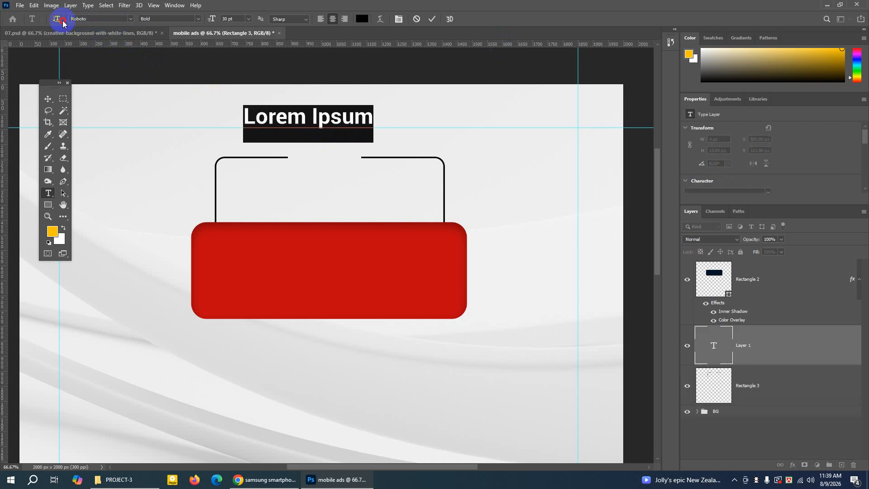
pyautogui.click(117, 19)
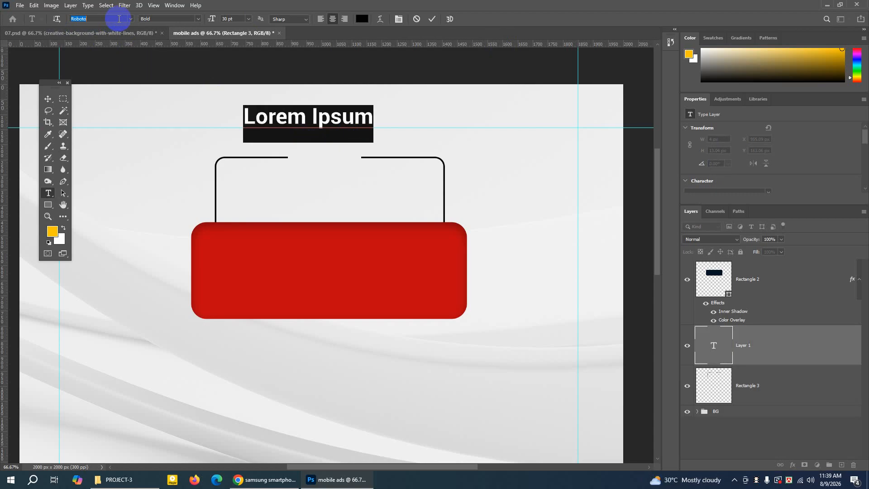
pyautogui.write('MR')
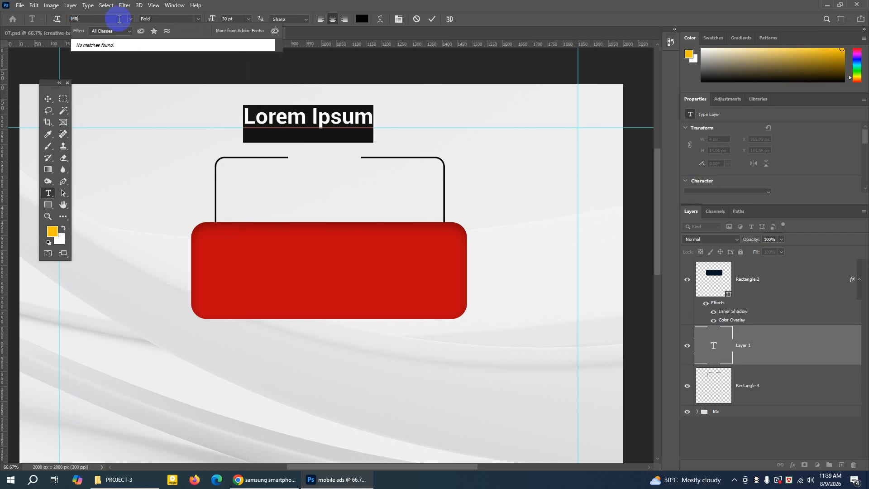
pyautogui.press('Escape')
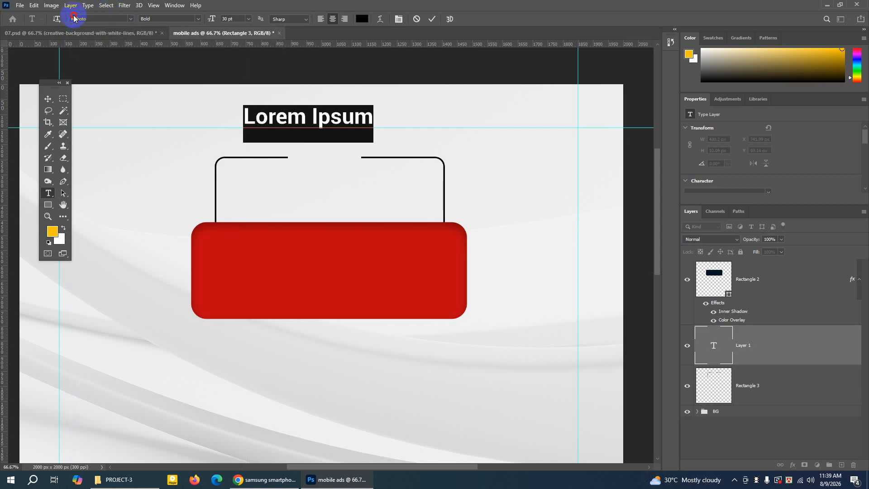
pyautogui.click(245, 114)
pyautogui.moveTo(245, 114); pyautogui.dragTo(394, 113)
pyautogui.moveTo(71, 19); pyautogui.dragTo(91, 19)
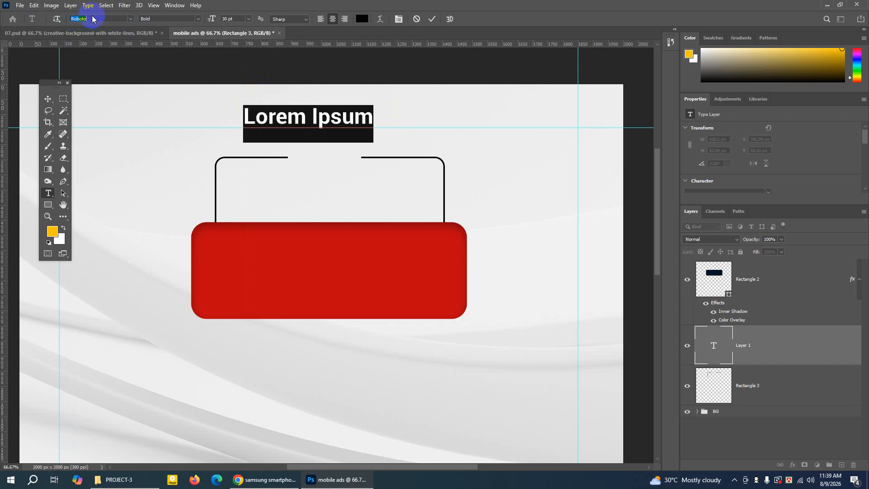
pyautogui.write('rob')
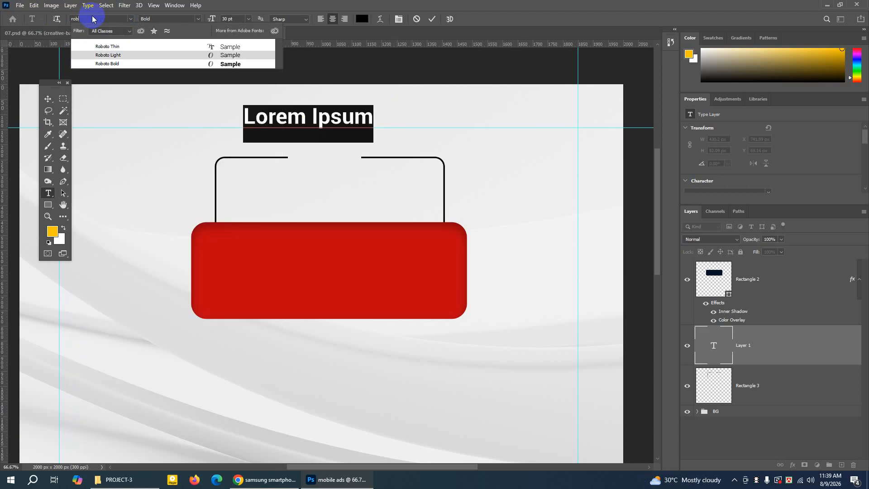
pyautogui.click(103, 47)
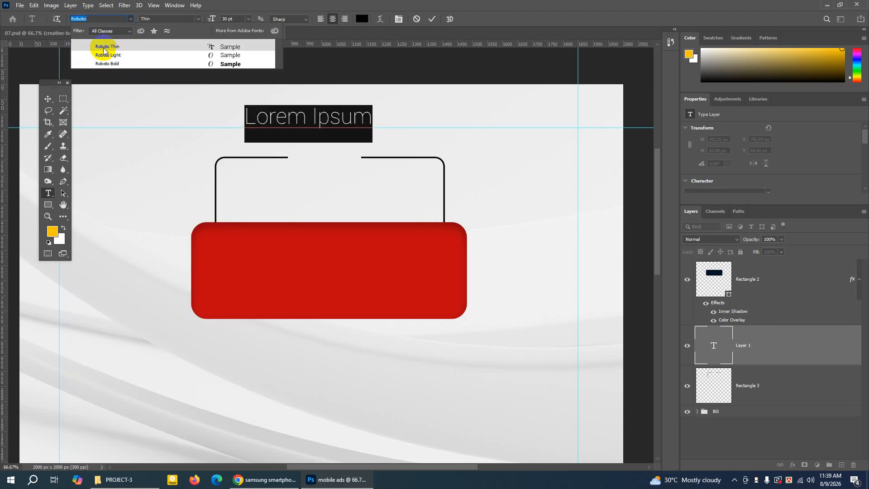
pyautogui.click(118, 63)
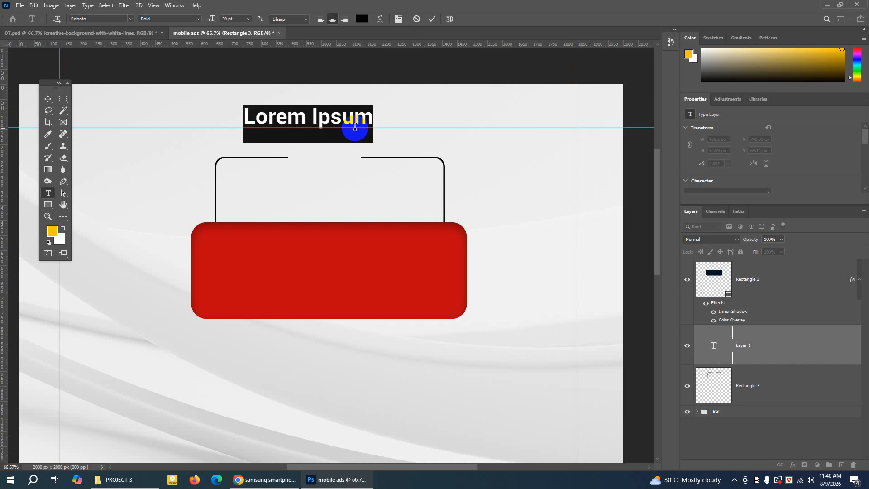
pyautogui.write('MRP')
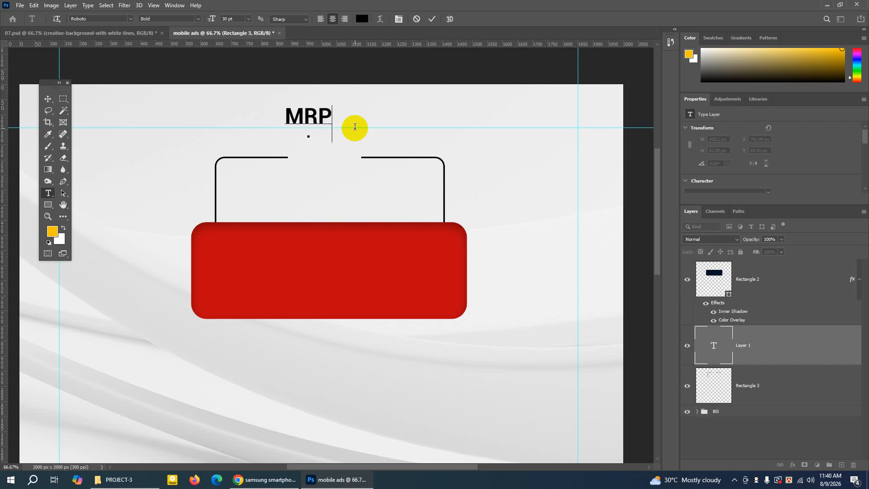
pyautogui.click(433, 19)
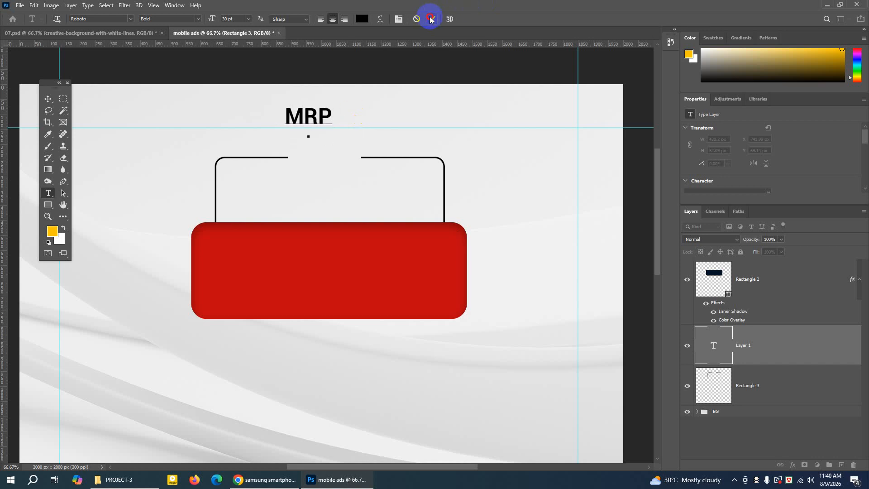
# Scale the MRP text to about 132% and move it into the gap in the outline's top edge
pyautogui.click(47, 99)
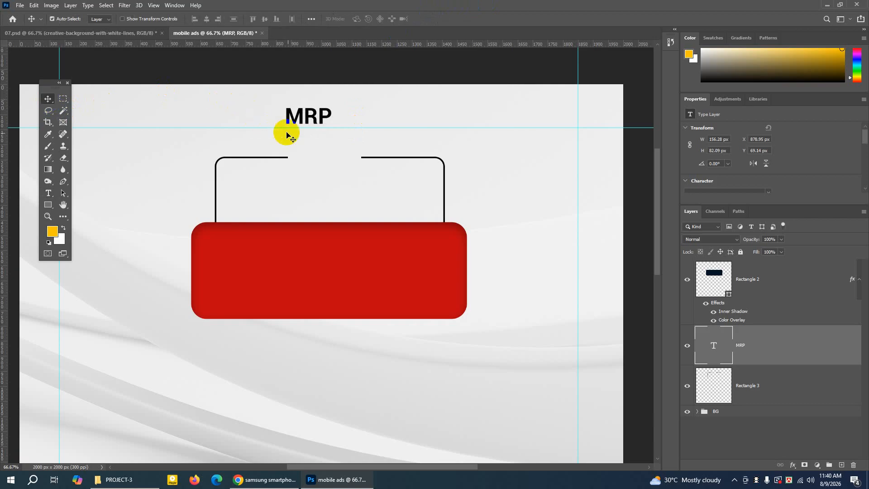
pyautogui.hotkey('ctrl', 't')
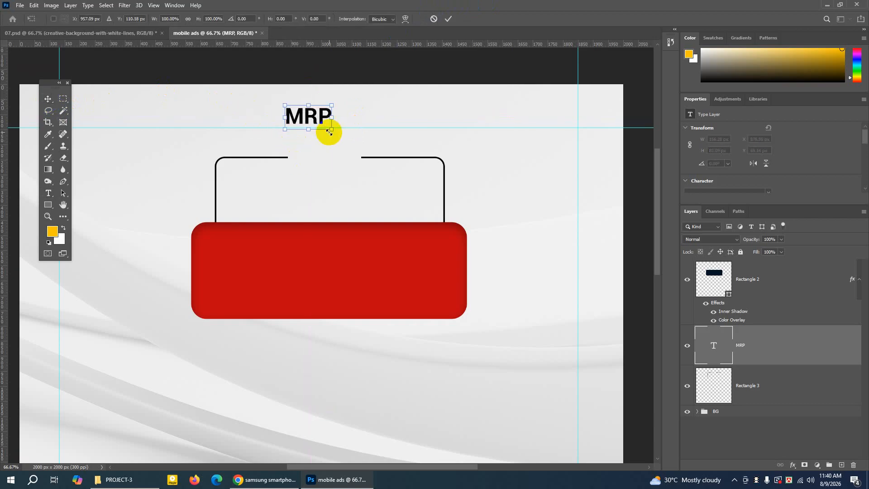
pyautogui.moveTo(331, 130); pyautogui.dragTo(353, 172)
# Nudge the MRP text right and down in small increments to centre it in the gap, applying the transform
pyautogui.press('Right')
pyautogui.press('Right')
pyautogui.press('Right')
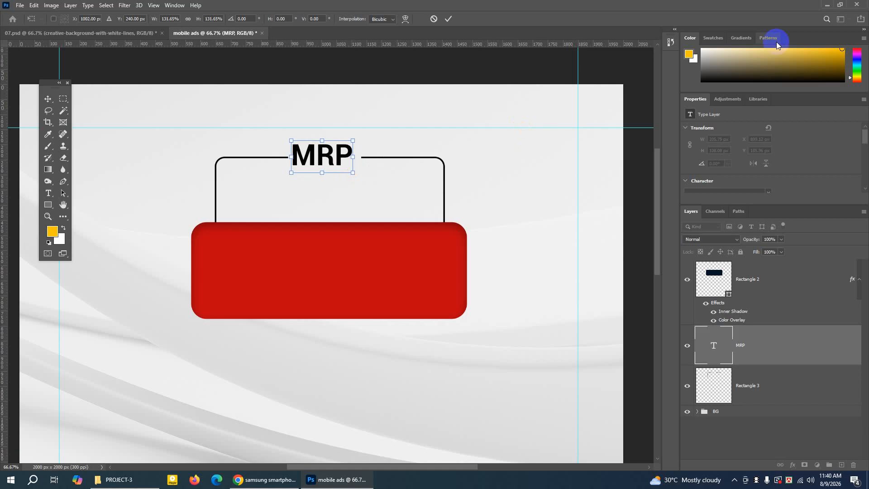
pyautogui.press('Right')
pyautogui.press('Right')
pyautogui.press('Right')
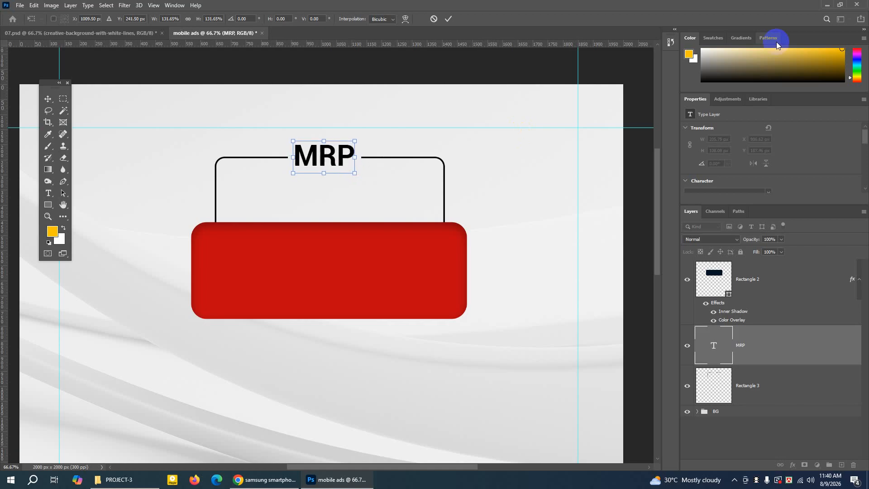
pyautogui.press('Down')
pyautogui.press('Down')
pyautogui.press('Down')
pyautogui.press('Down')
pyautogui.press('Right')
pyautogui.press('Right')
pyautogui.press('Right')
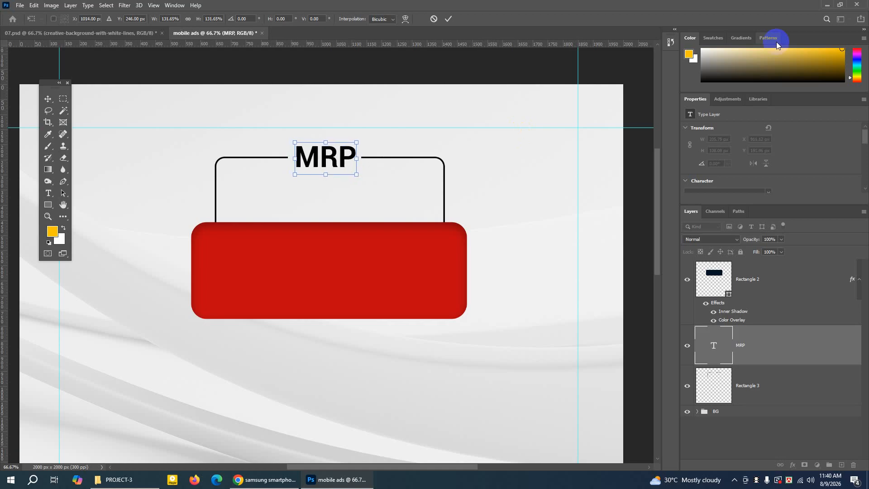
pyautogui.press('Left')
pyautogui.press('Down')
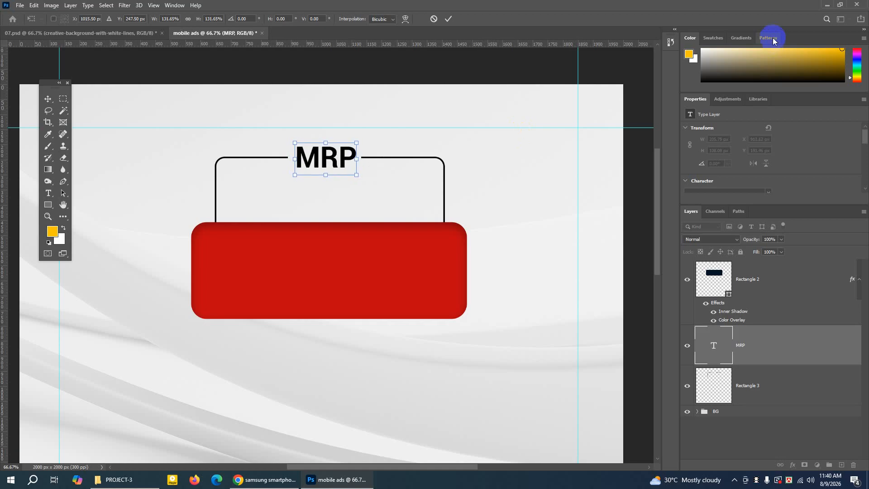
pyautogui.click(448, 21)
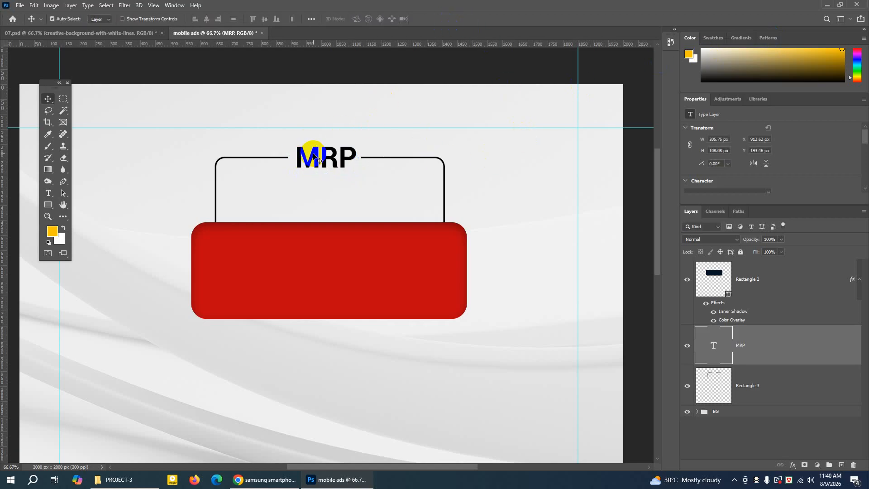
pyautogui.press('Left')
pyautogui.press('Left')
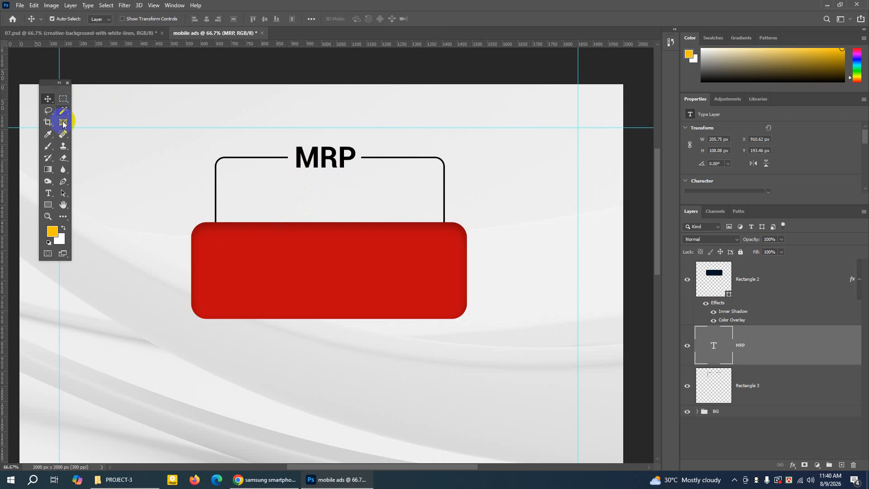
# Check the MRP price in 07.psd and add the text "32,000" in black 30 pt Roboto Bold below the red box in mobile ads
pyautogui.click(86, 32)
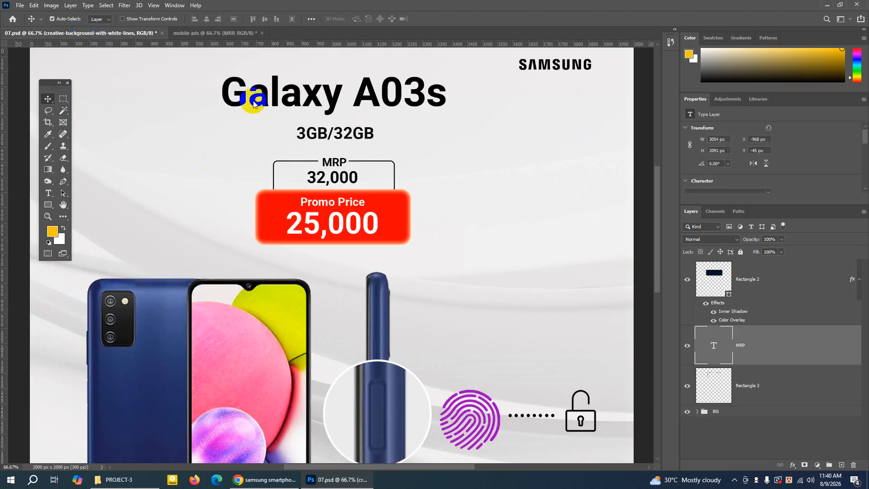
pyautogui.click(216, 34)
pyautogui.click(48, 193)
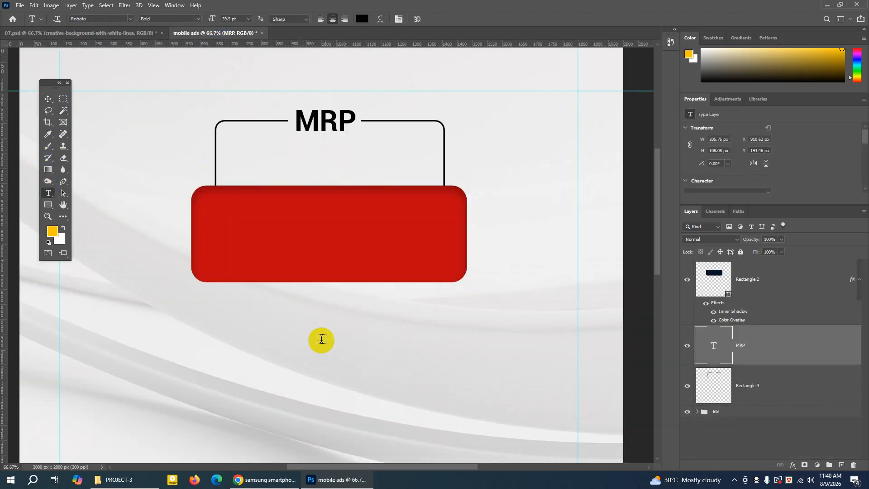
pyautogui.click(314, 338)
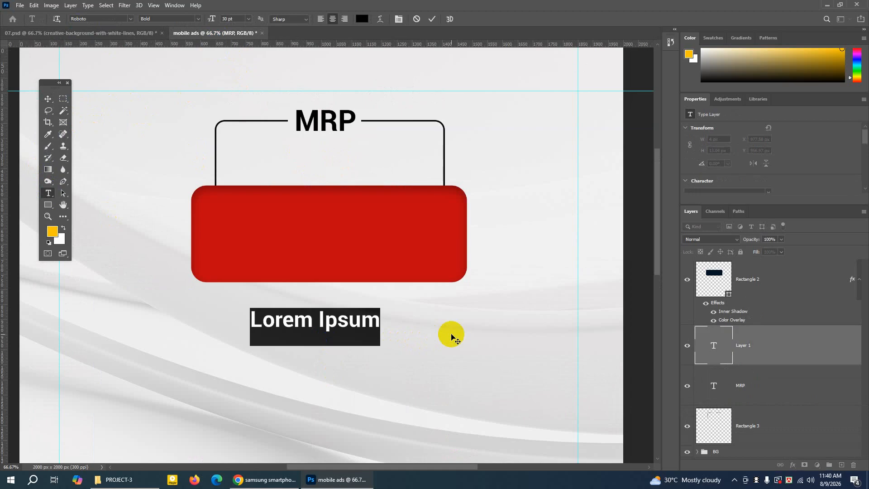
pyautogui.write('32')
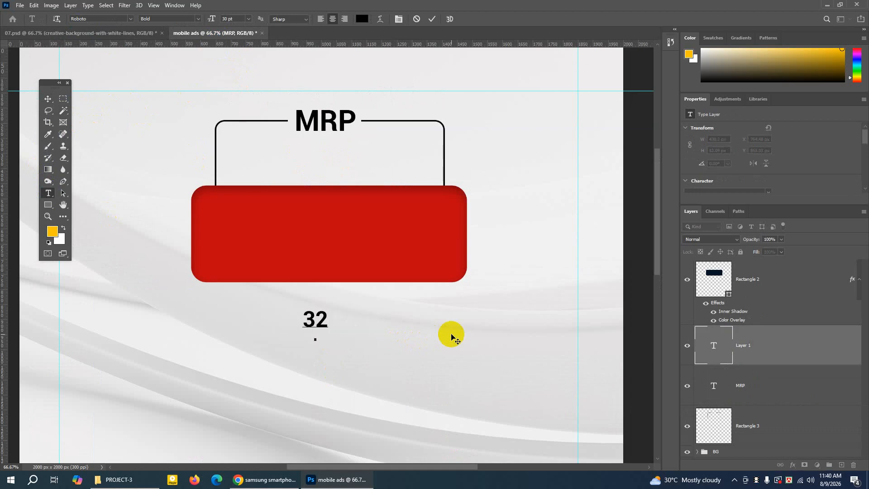
pyautogui.write(',00')
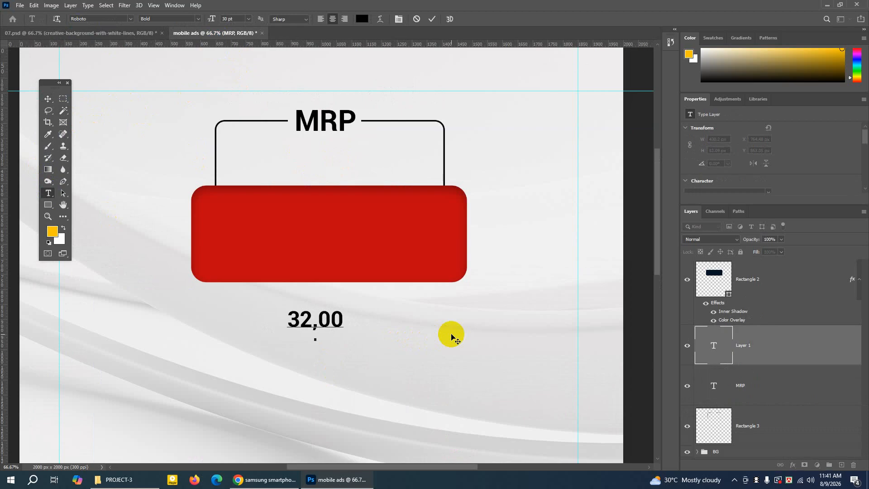
pyautogui.write('0')
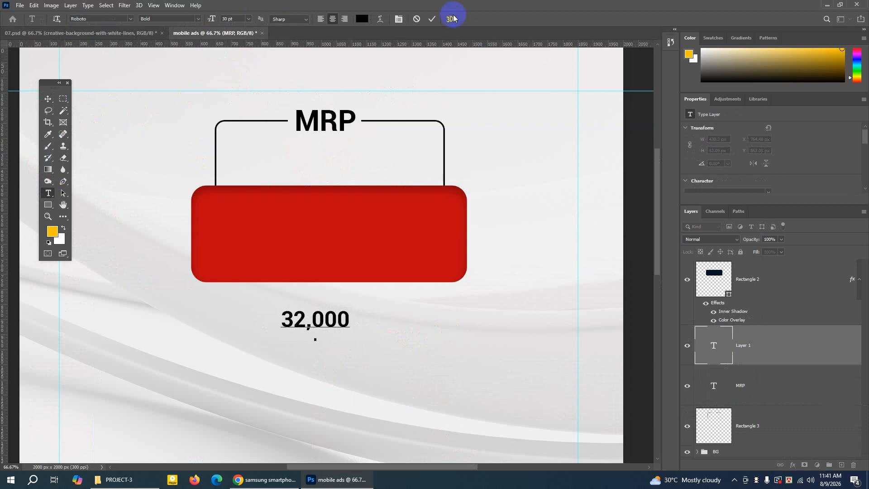
pyautogui.click(433, 20)
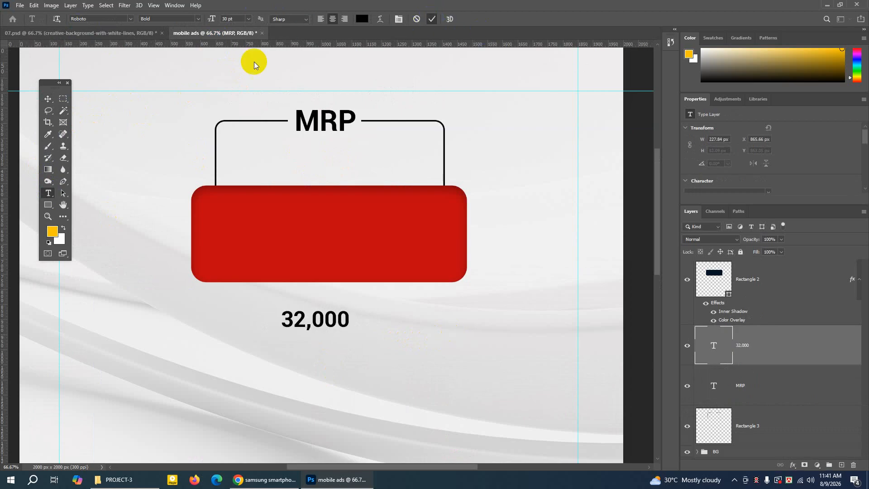
# Move the 32,000 text inside the black outline under MRP and scale it to about 187%
pyautogui.click(48, 98)
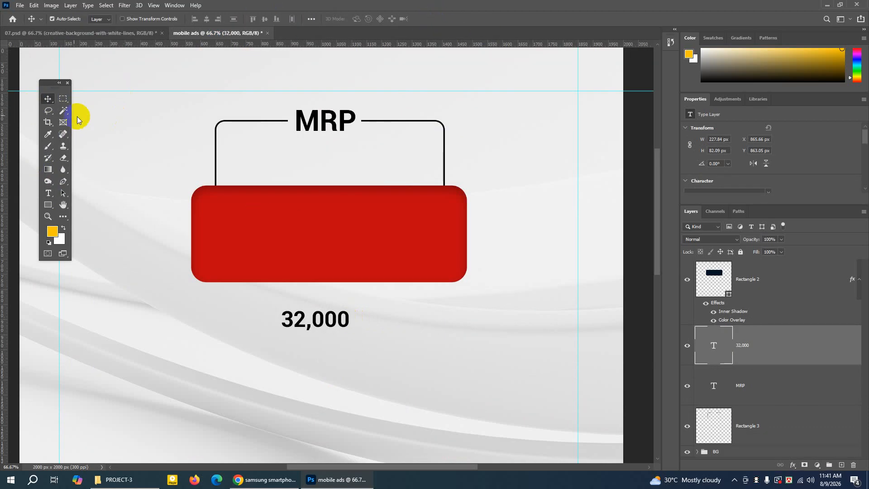
pyautogui.click(51, 103)
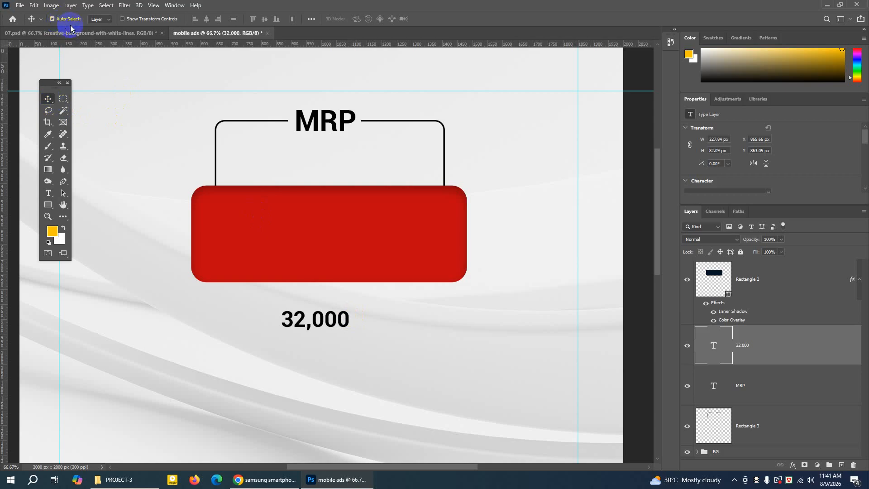
pyautogui.click(94, 20)
pyautogui.click(97, 37)
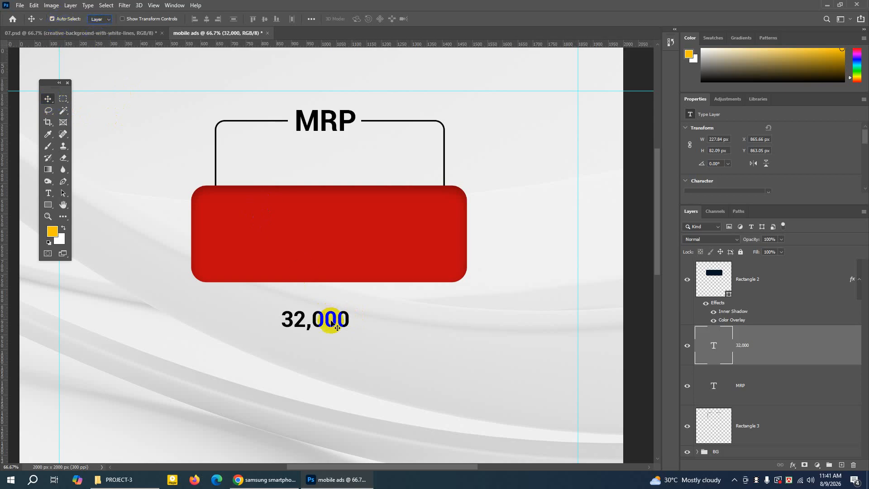
pyautogui.moveTo(322, 321); pyautogui.dragTo(328, 159)
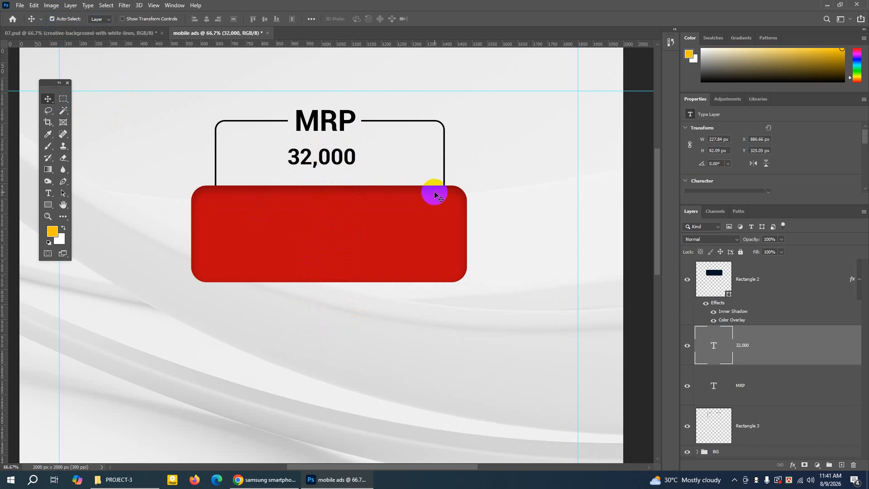
pyautogui.hotkey('ctrl', 't')
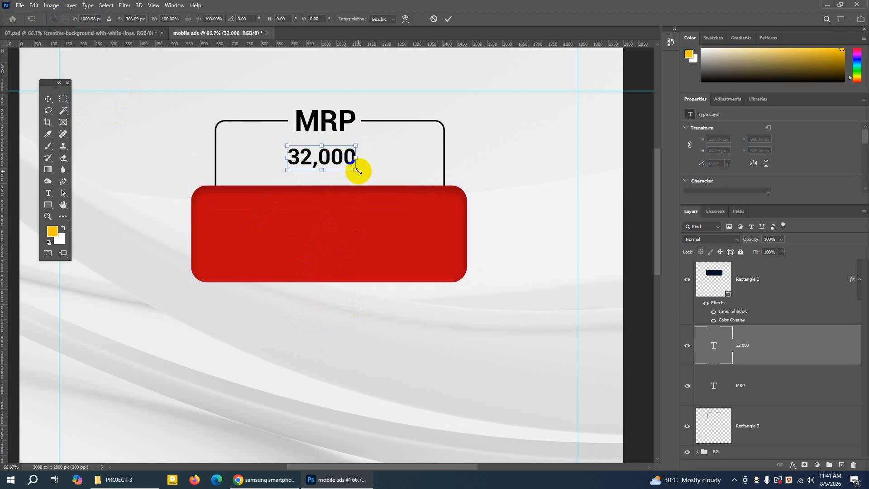
pyautogui.moveTo(356, 169); pyautogui.dragTo(386, 181)
pyautogui.click(450, 17)
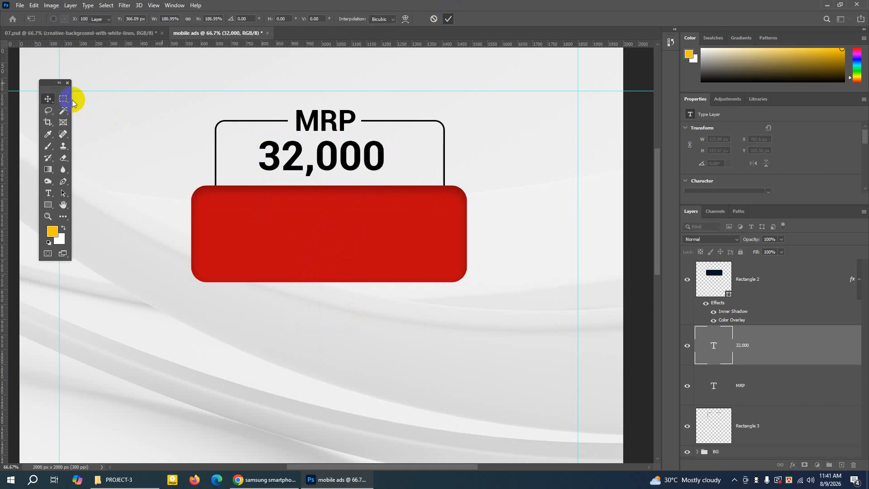
# Nudge the 32,000 text about 22.5 px right and 1.5 px up to centre it under MRP, applying the transform
pyautogui.click(47, 98)
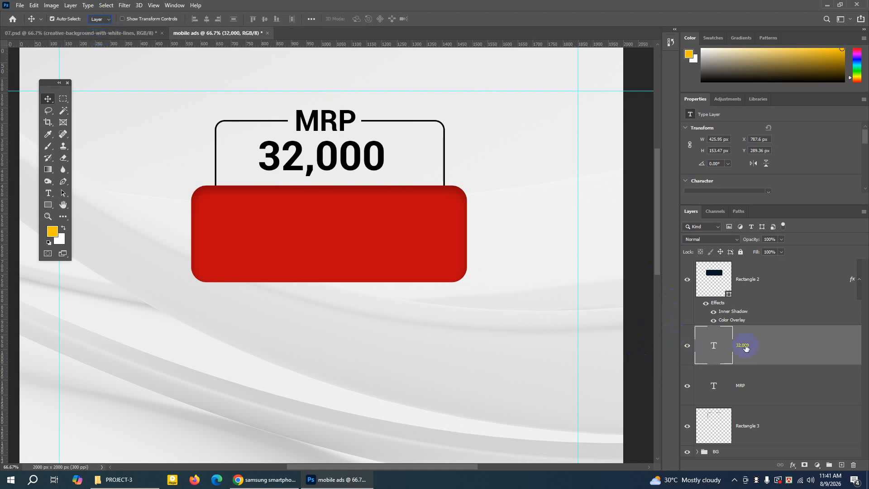
pyautogui.click(688, 345)
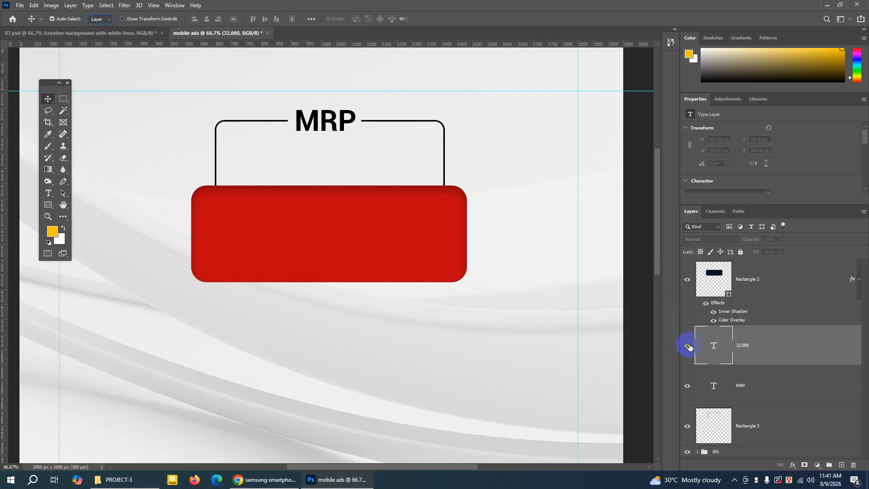
pyautogui.click(687, 346)
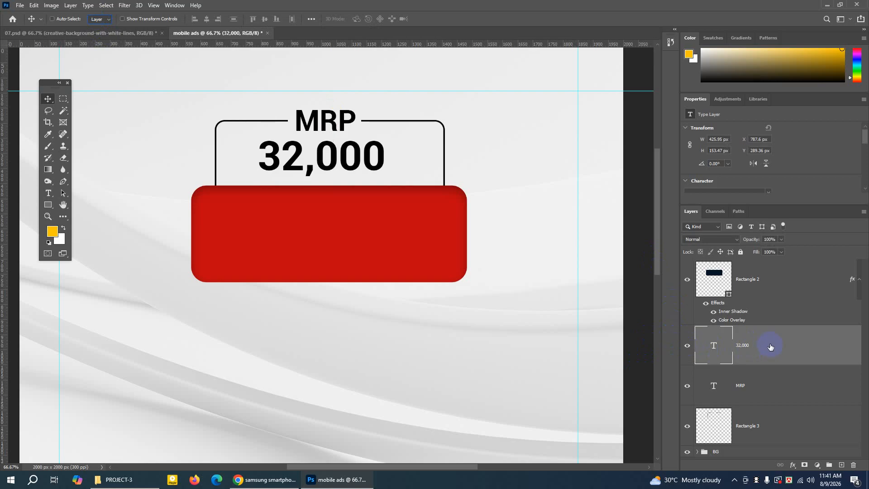
pyautogui.hotkey('ctrl', 't')
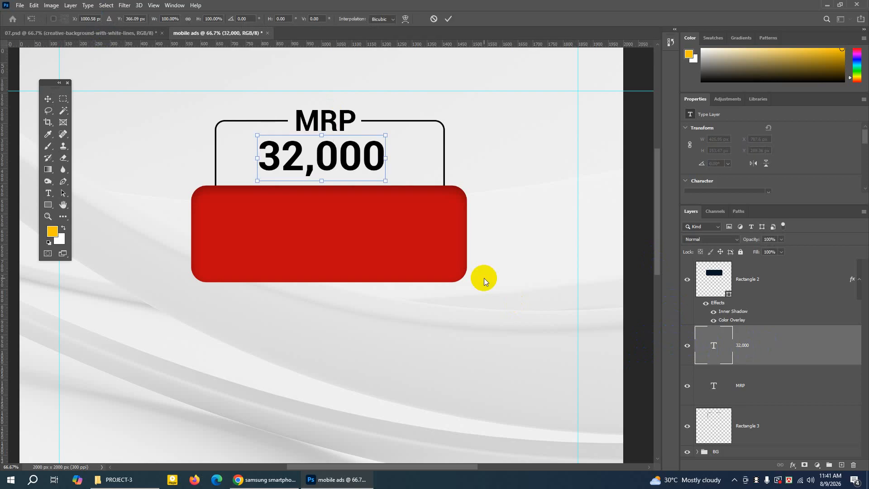
pyautogui.press('Right')
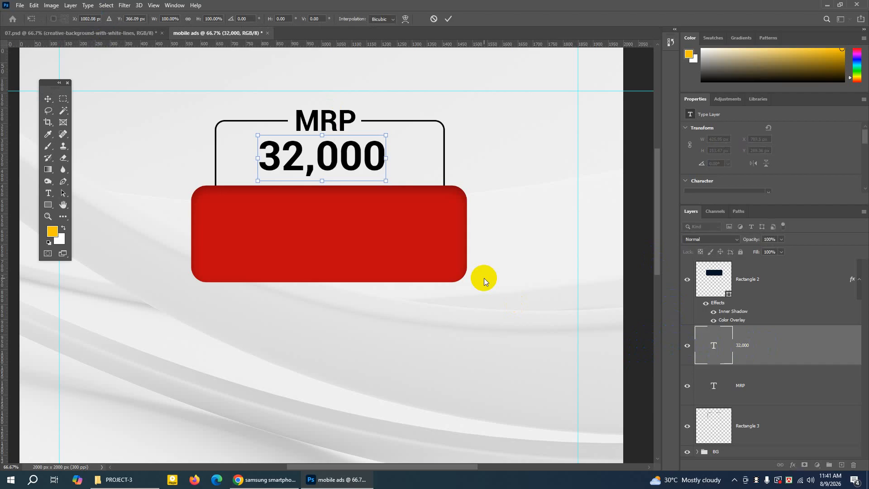
pyautogui.press('Right')
pyautogui.press('Right')
pyautogui.press('Right')
pyautogui.press('Right')
pyautogui.press('Right')
pyautogui.press('Right')
pyautogui.press('Right')
pyautogui.press('Right')
pyautogui.press('Right')
pyautogui.press('Right')
pyautogui.press('Right')
pyautogui.press('Right')
pyautogui.press('Right')
pyautogui.press('Right')
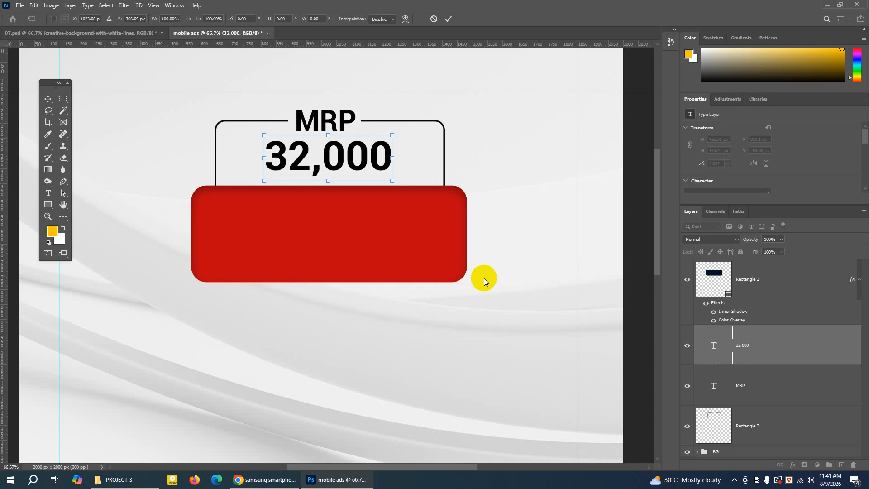
pyautogui.press('Right')
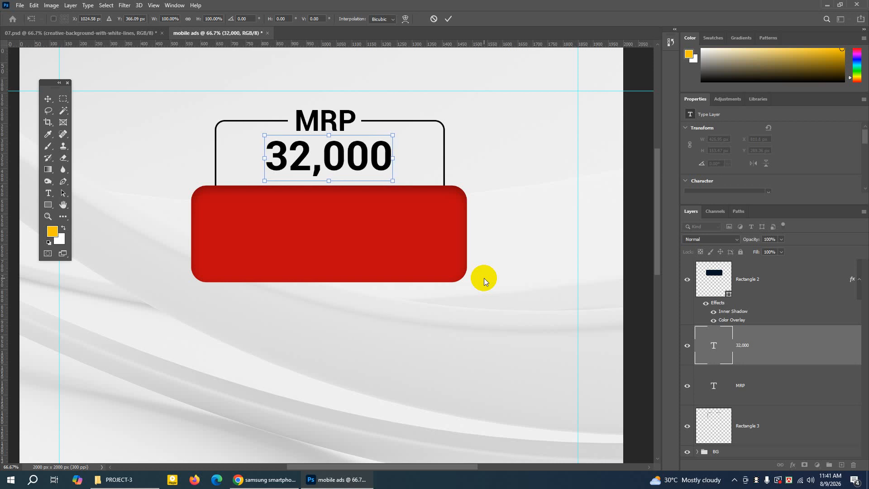
pyautogui.press('Left')
pyautogui.press('Up')
pyautogui.press('Up')
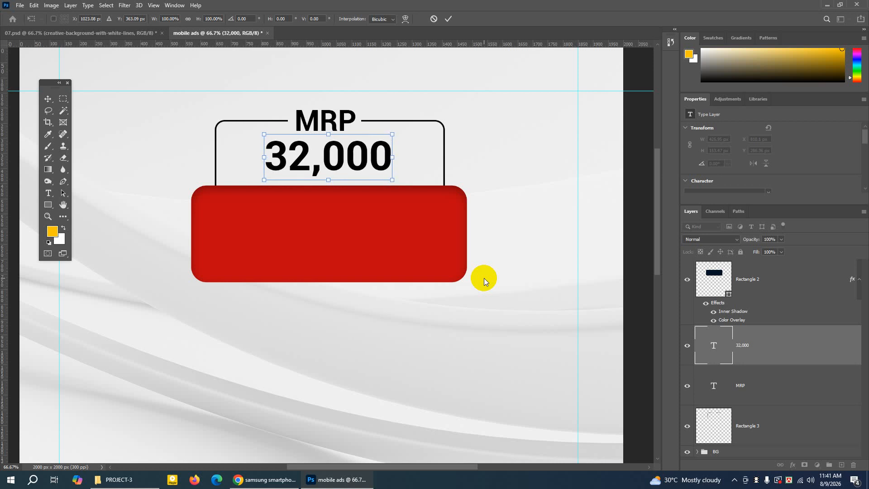
pyautogui.press('Down')
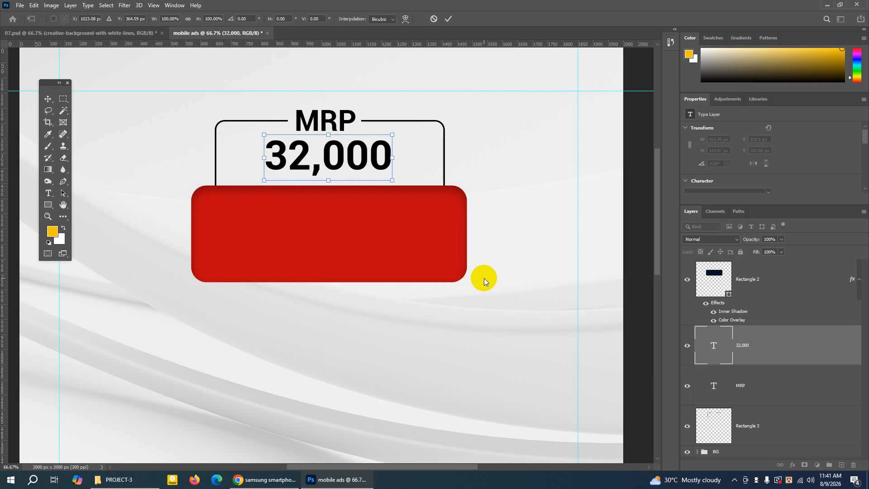
pyautogui.click(449, 18)
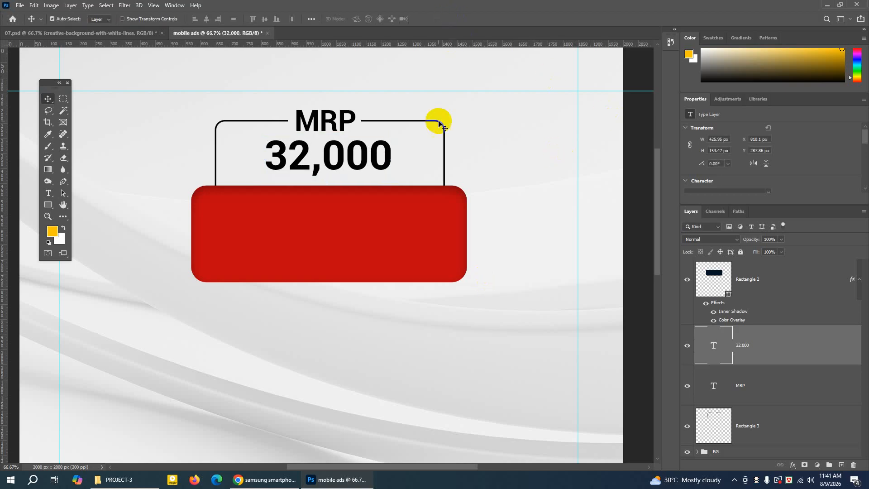
# Add the text "Promo Price" in black 30 pt Roboto Bold below the red box, after checking the wording in 07.psd
pyautogui.click(92, 34)
pyautogui.click(231, 34)
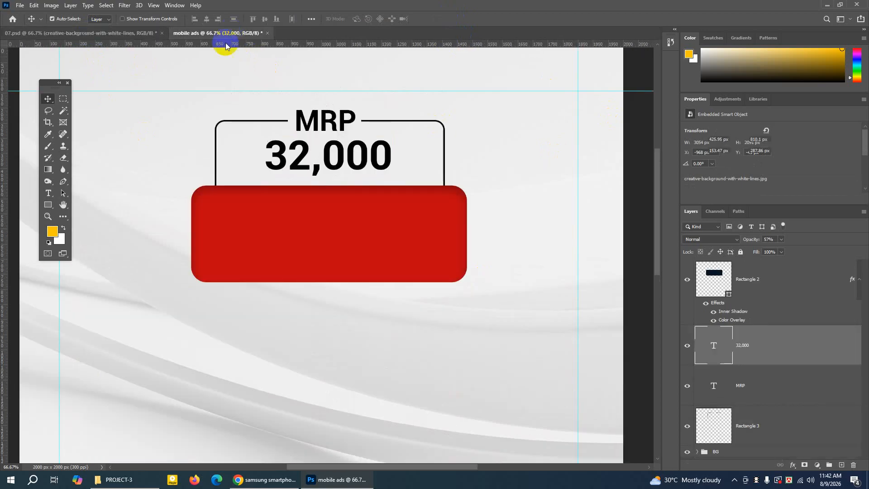
pyautogui.click(48, 193)
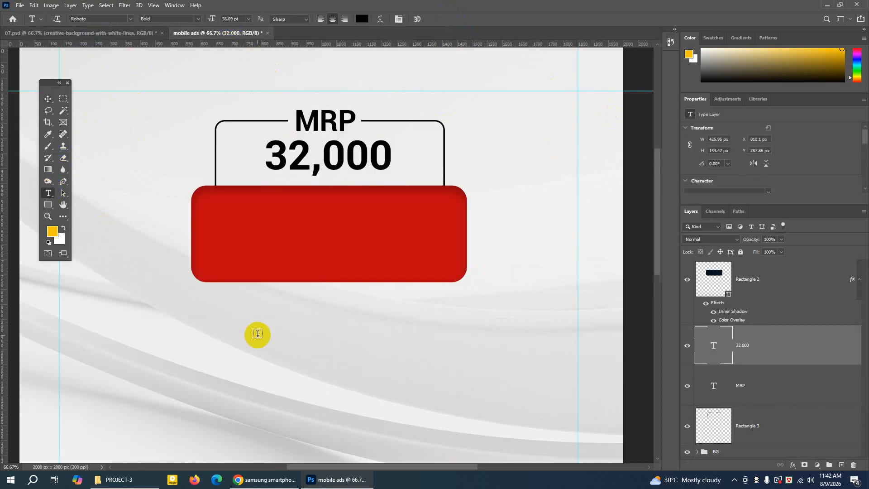
pyautogui.click(257, 333)
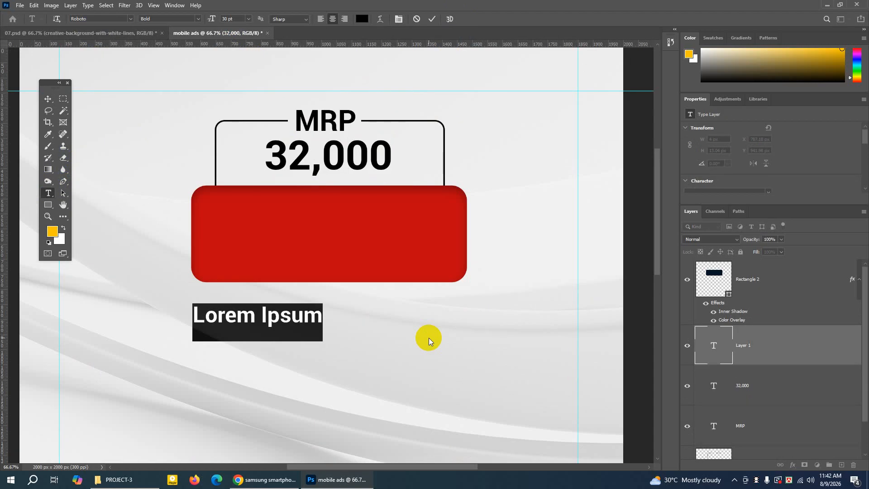
pyautogui.write('P')
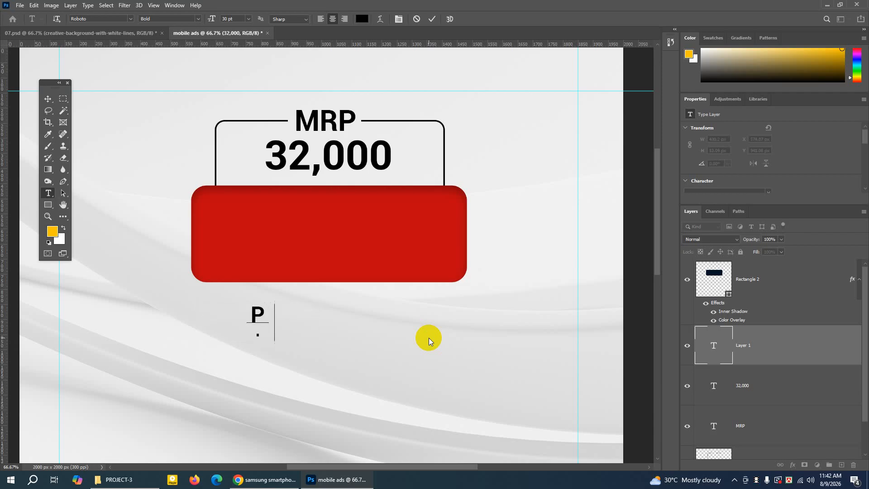
pyautogui.write('romo P')
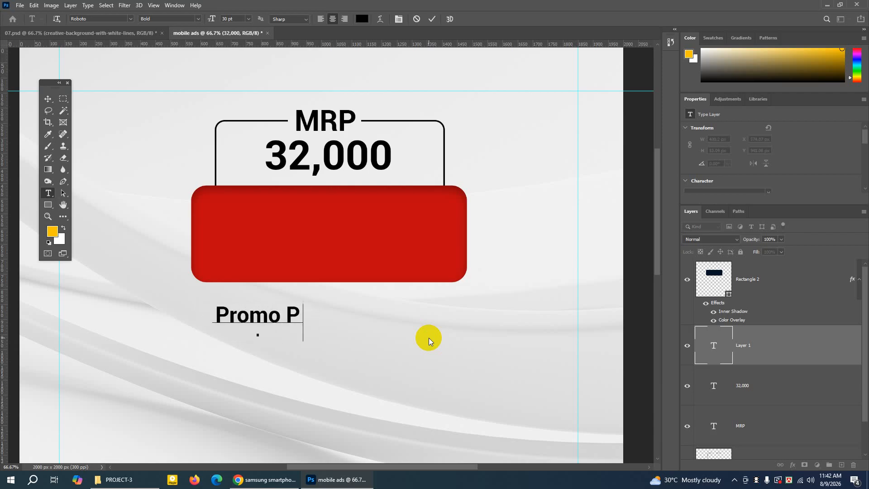
pyautogui.write('rice')
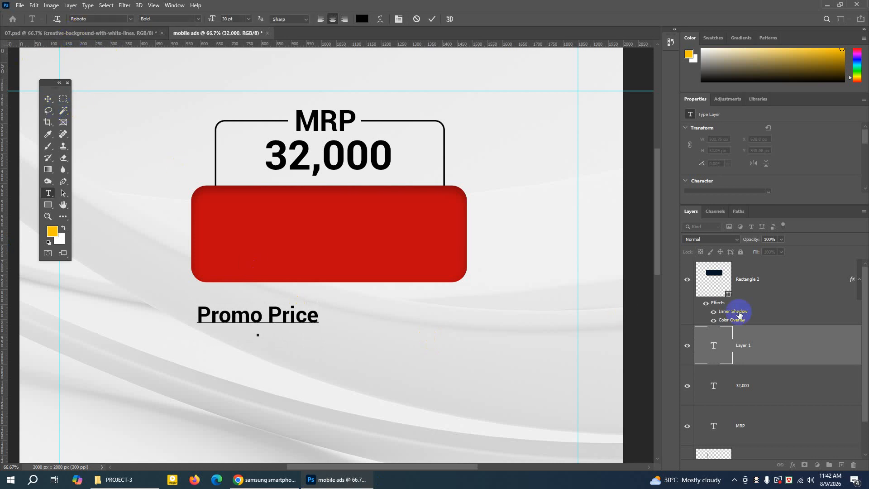
pyautogui.click(47, 98)
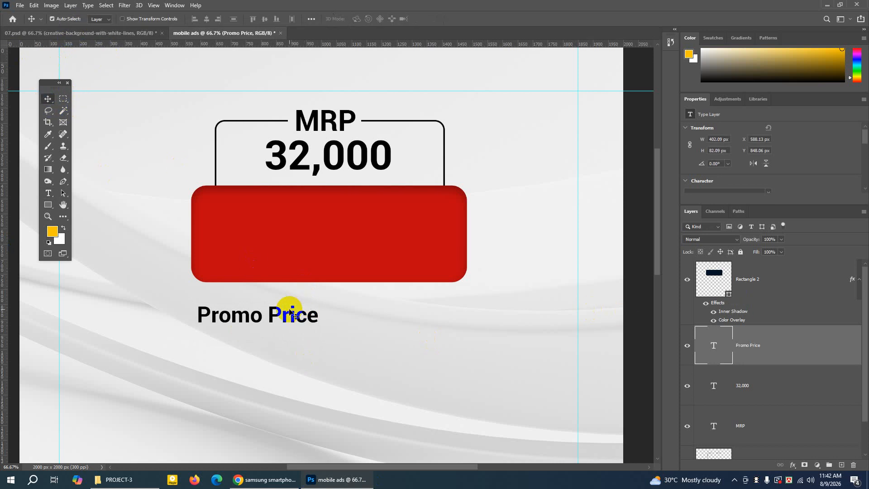
# Apply a near-white #fdfdfd Color Overlay to the Promo Price text layer
pyautogui.click(688, 346)
pyautogui.click(688, 347)
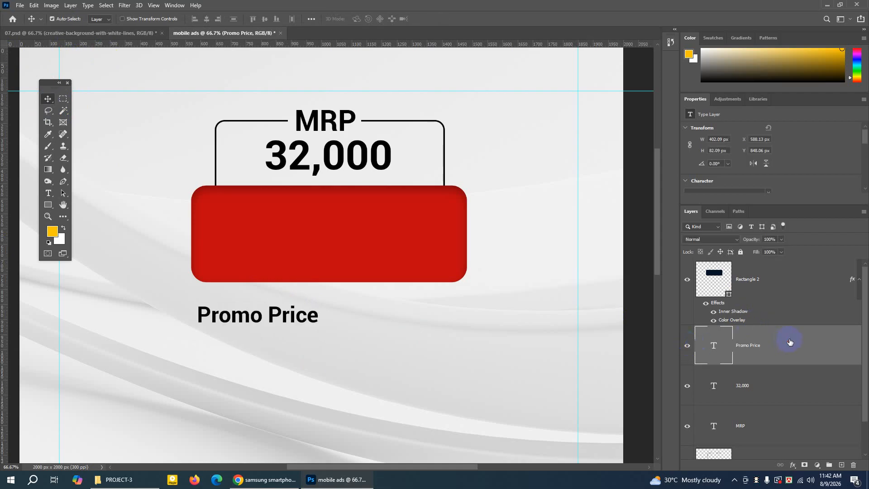
pyautogui.doubleClick(791, 342)
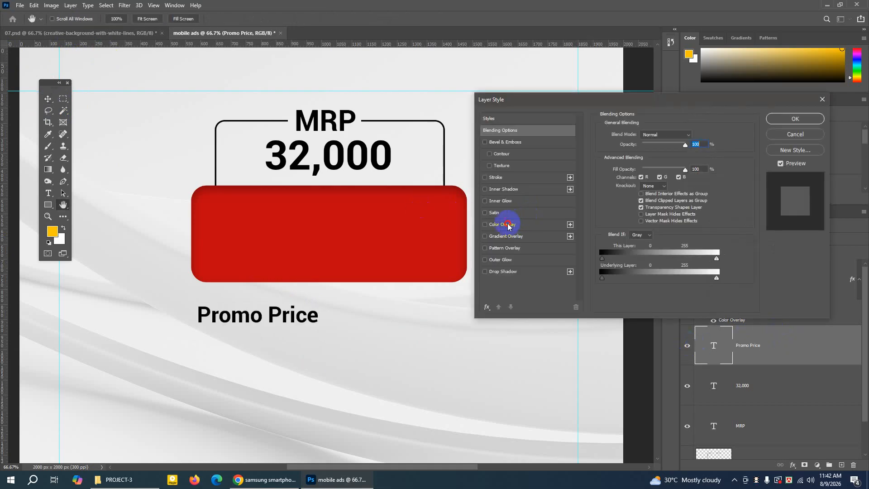
pyautogui.click(508, 225)
pyautogui.click(693, 136)
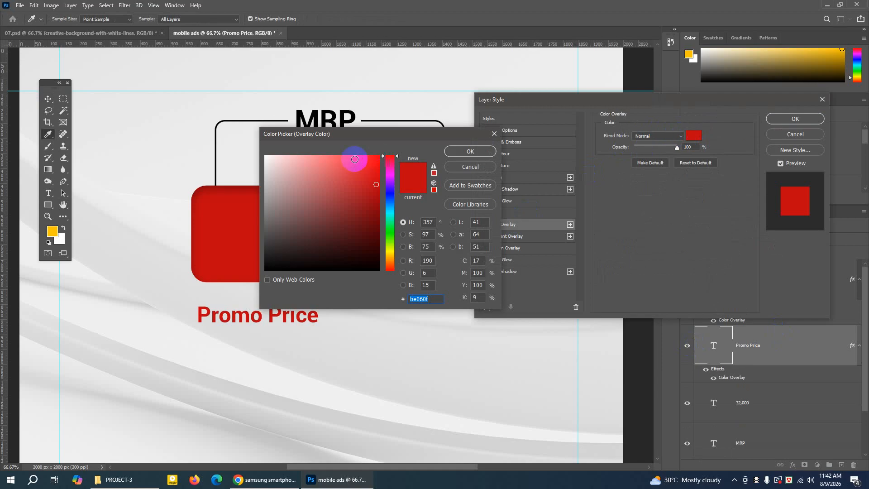
pyautogui.click(265, 156)
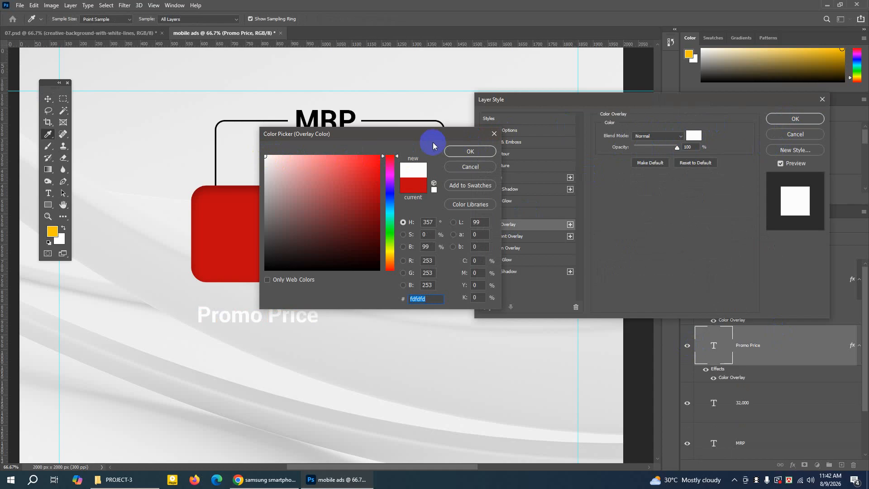
pyautogui.click(460, 154)
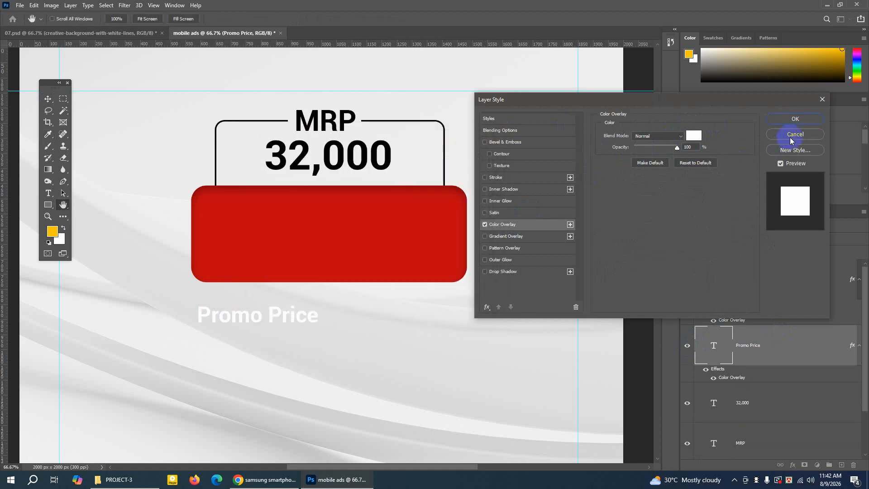
pyautogui.click(795, 119)
pyautogui.press('v')
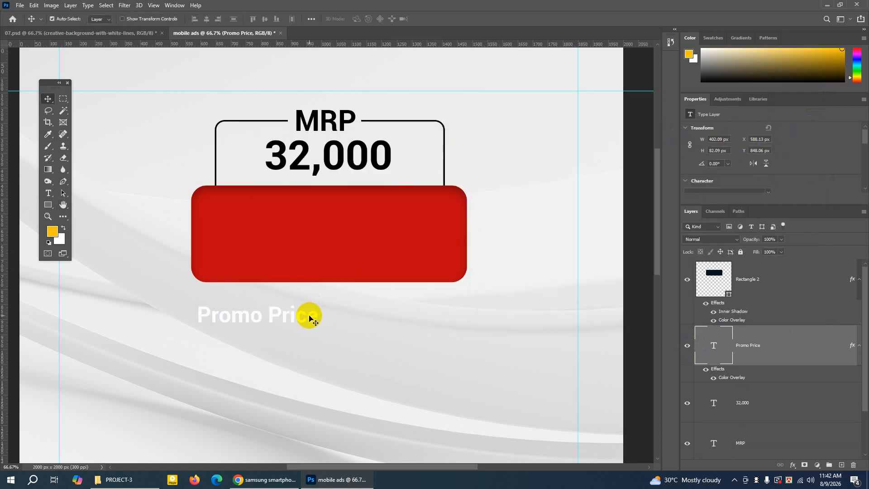
# Shift the Promo Price text beneath the red box and toggle its layer and Rectangle 2 to compare their stacking
pyautogui.moveTo(305, 313); pyautogui.dragTo(400, 313)
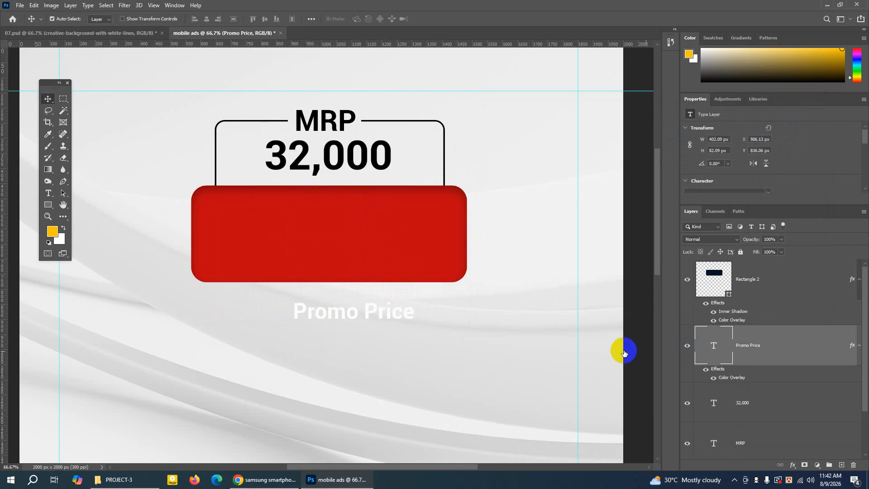
pyautogui.click(686, 346)
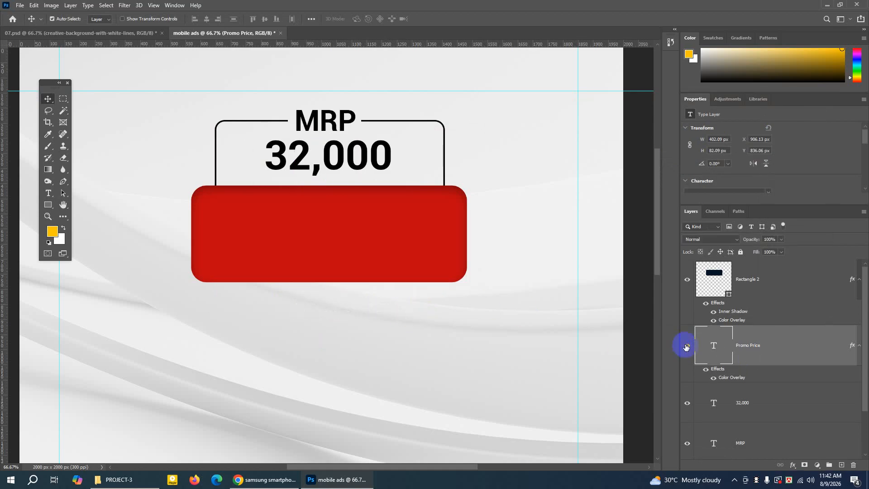
pyautogui.click(686, 346)
pyautogui.click(687, 281)
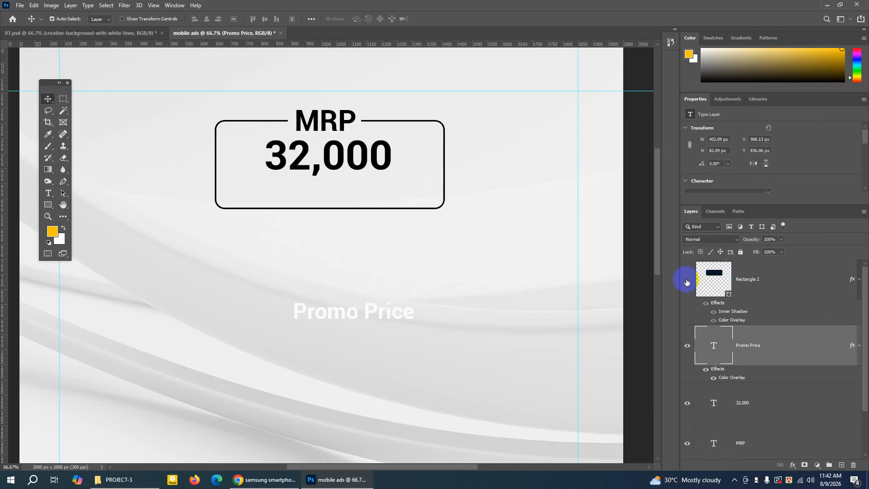
pyautogui.click(687, 281)
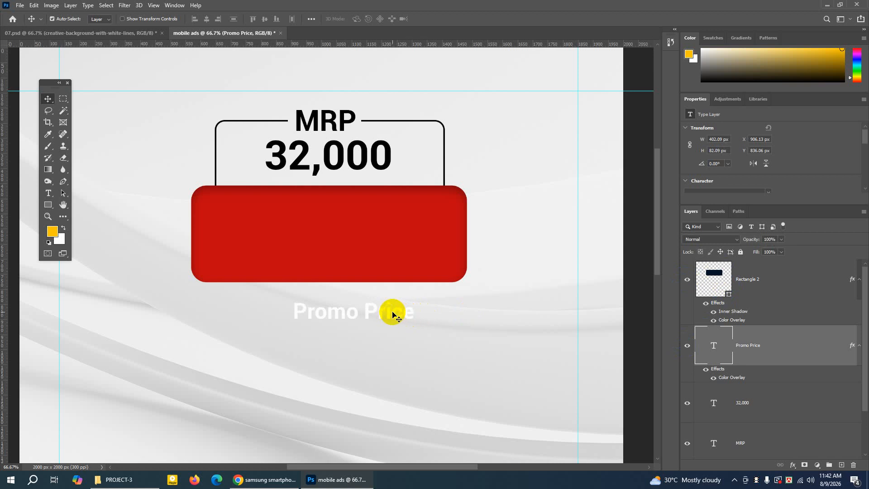
pyautogui.moveTo(389, 314)
pyautogui.mouseDown()
pyautogui.moveTo(388, 249)
pyautogui.moveTo(386, 321)
pyautogui.mouseUp()
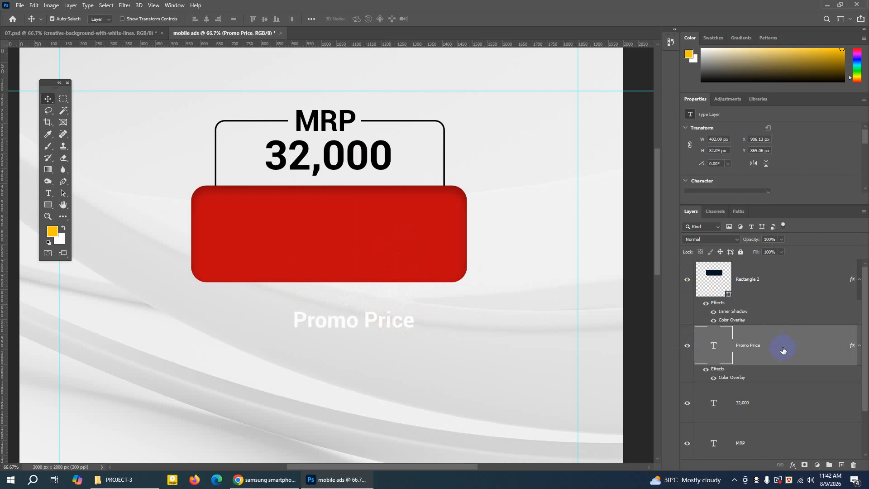
pyautogui.click(688, 346)
pyautogui.click(688, 346)
# Bring the Promo Price layer above Rectangle 2 and move the text into the upper part of the red box
pyautogui.moveTo(786, 348); pyautogui.dragTo(781, 265)
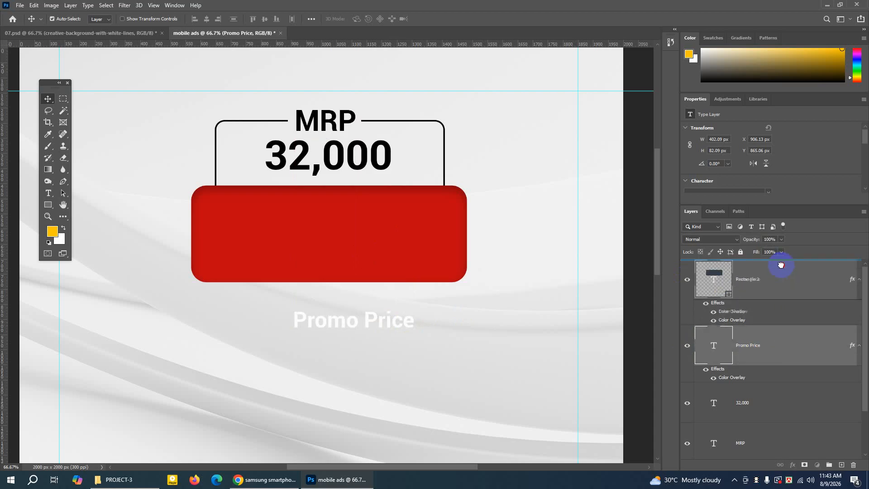
pyautogui.moveTo(781, 265); pyautogui.dragTo(782, 267)
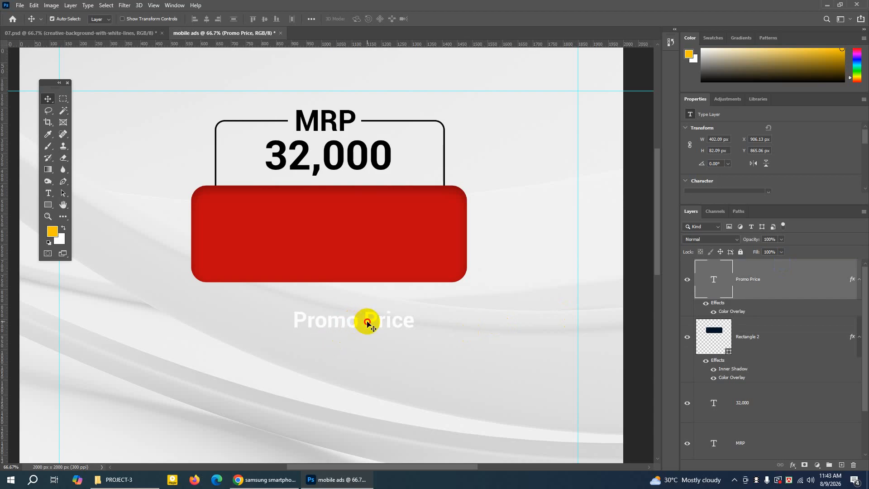
pyautogui.moveTo(365, 322); pyautogui.dragTo(346, 214)
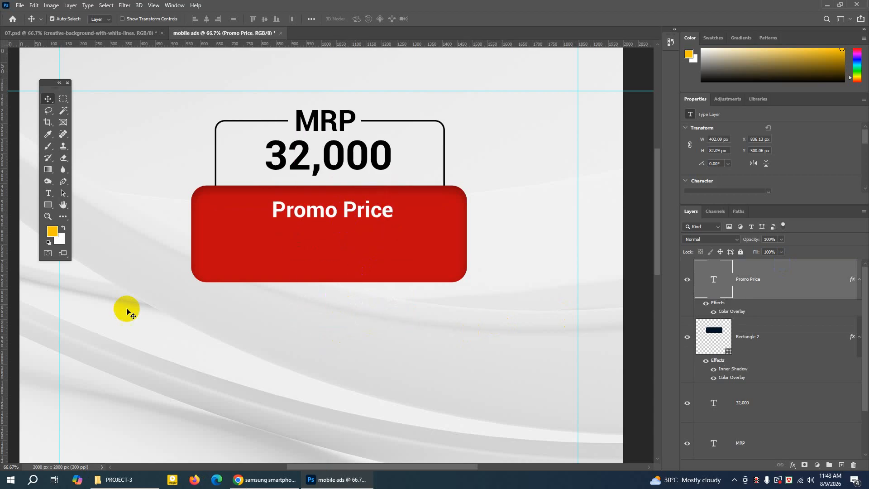
# Check the promo price in 07.psd and add the text "25,000" in black 30 pt Roboto Bold below the red box in mobile ads
pyautogui.click(89, 34)
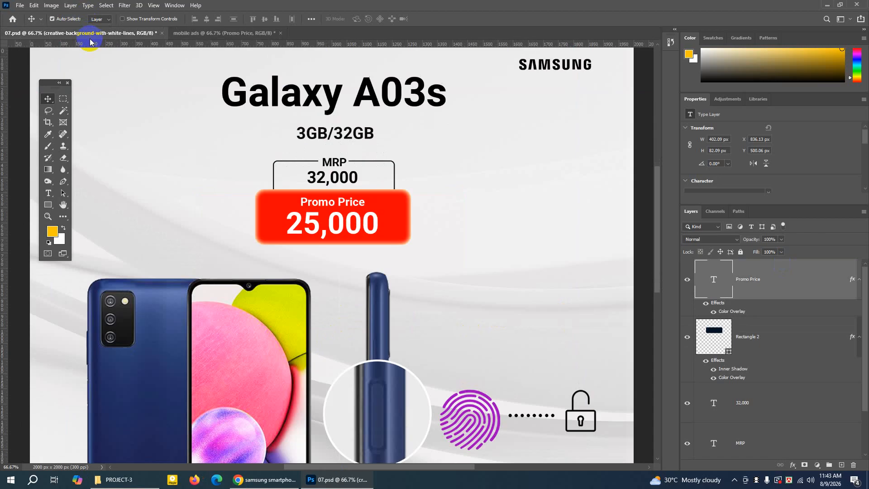
pyautogui.click(241, 33)
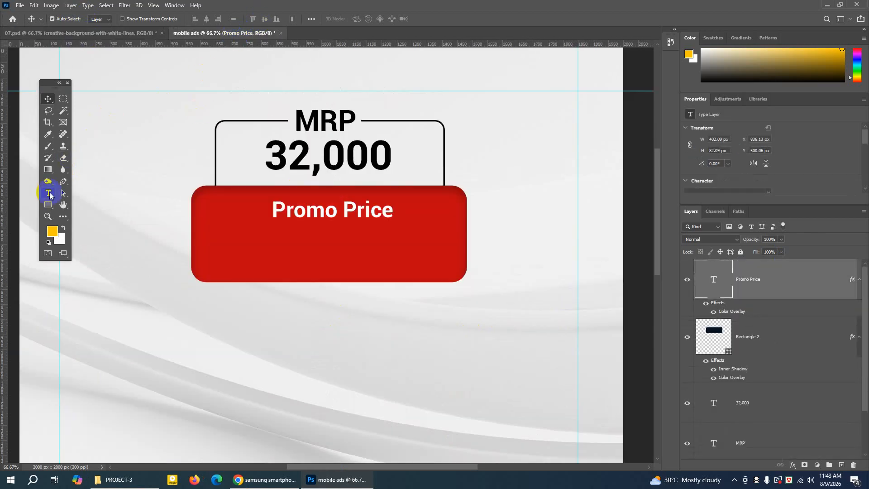
pyautogui.click(50, 195)
pyautogui.click(309, 330)
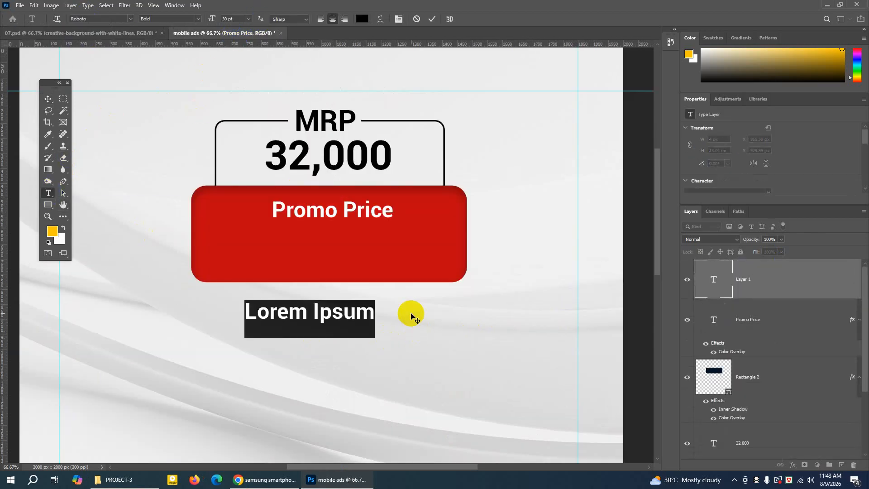
pyautogui.write('25,')
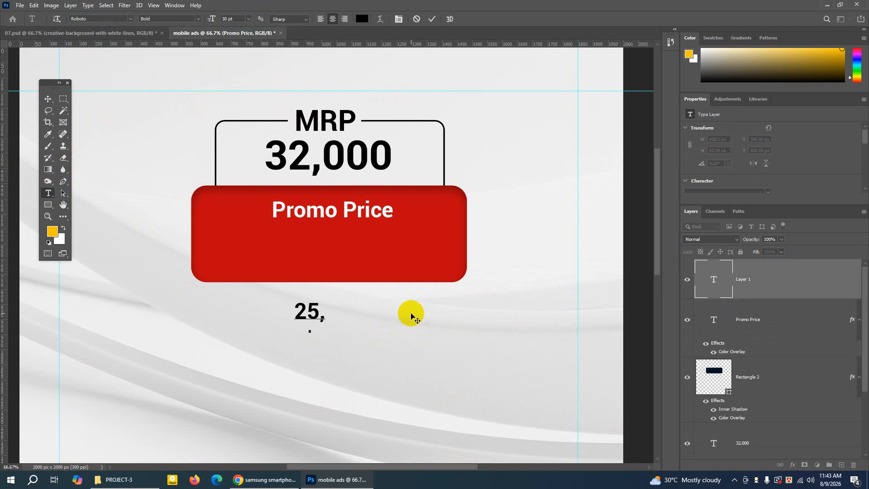
pyautogui.write('000')
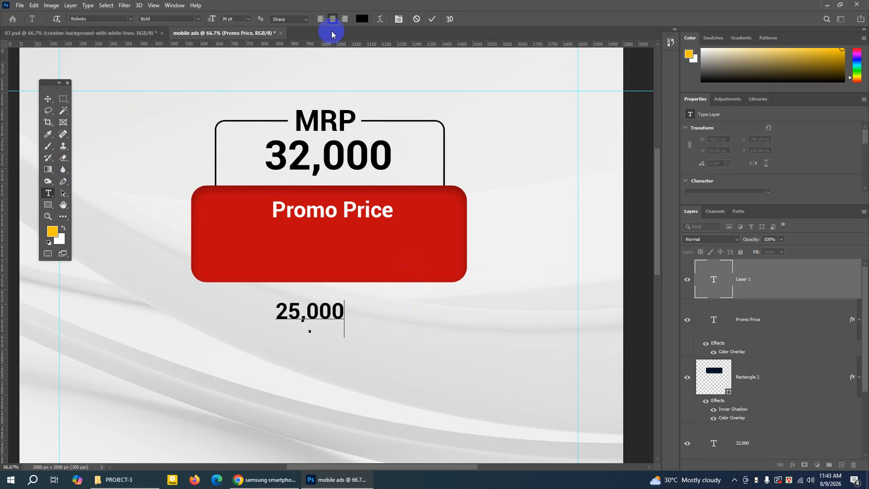
pyautogui.click(428, 21)
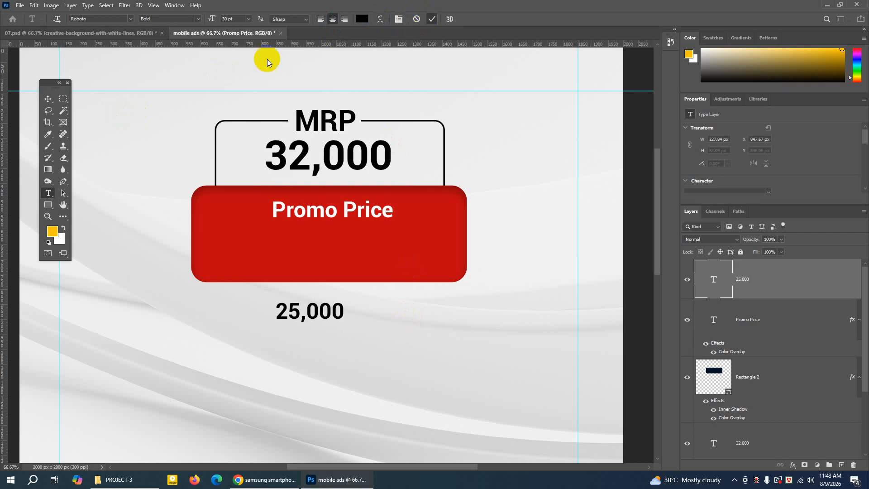
# Move the 25,000 text into the red box under Promo Price and start a free transform on it
pyautogui.click(47, 98)
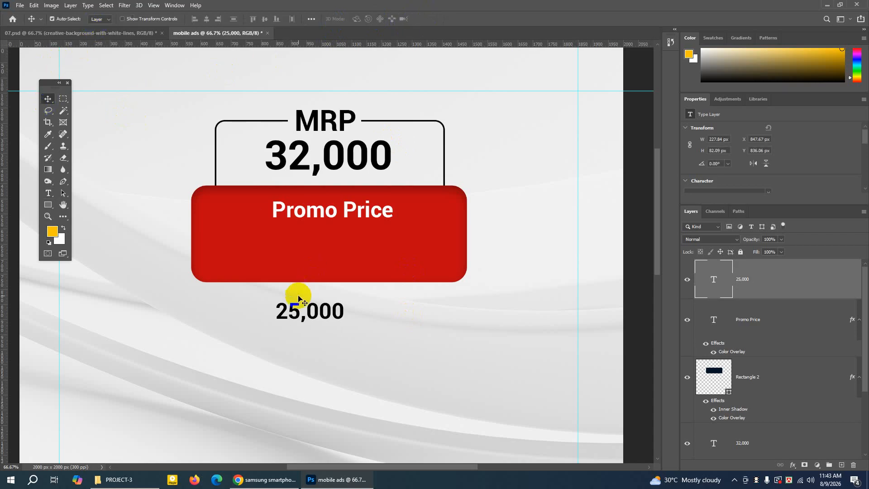
pyautogui.moveTo(292, 306); pyautogui.dragTo(309, 238)
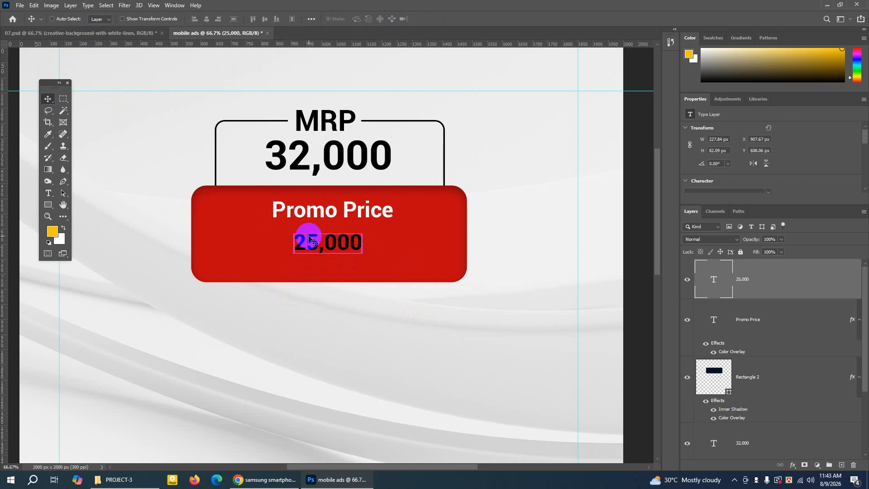
pyautogui.hotkey('ctrl', 't')
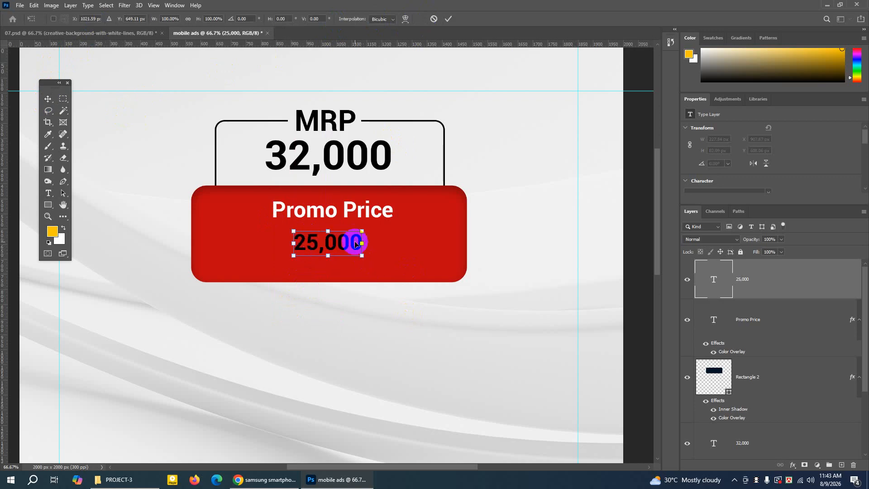
# Enlarge the 25,000 price text on the red promo box to about 647 px wide and 233 px high
pyautogui.moveTo(362, 256); pyautogui.dragTo(428, 271)
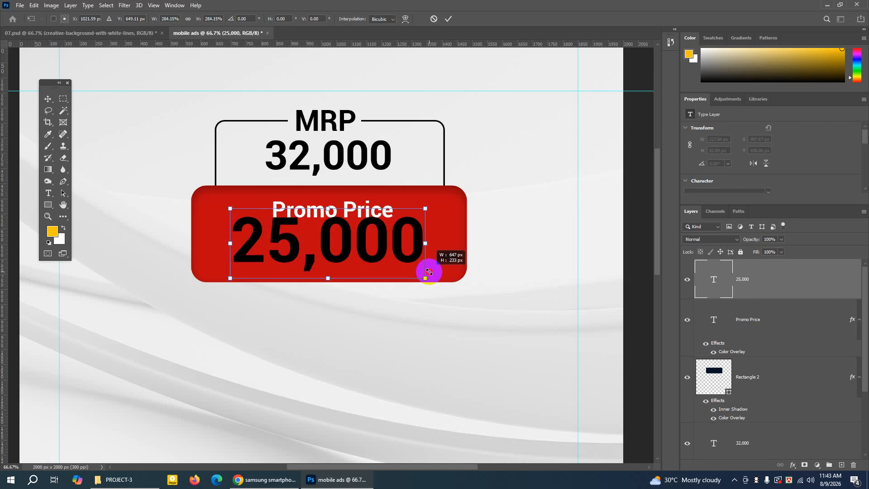
pyautogui.moveTo(429, 271); pyautogui.dragTo(428, 271)
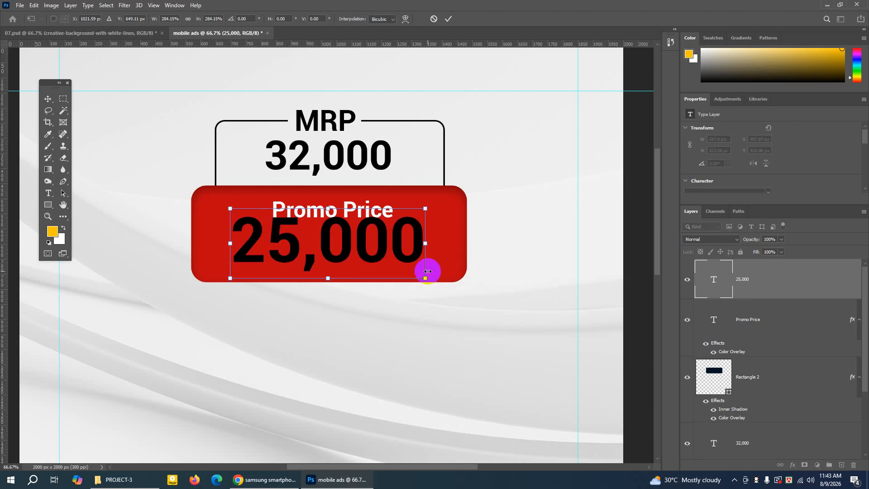
pyautogui.click(448, 19)
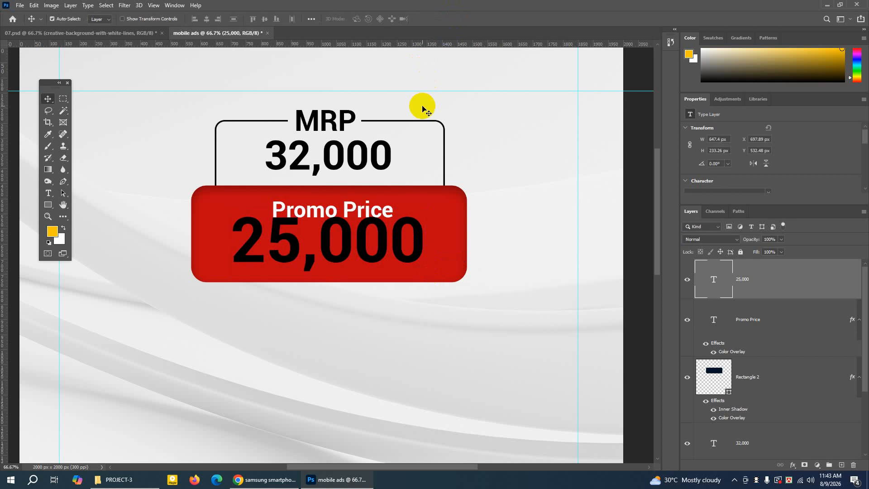
pyautogui.hotkey('ctrl', '+')
pyautogui.scroll(3, 534, 217)
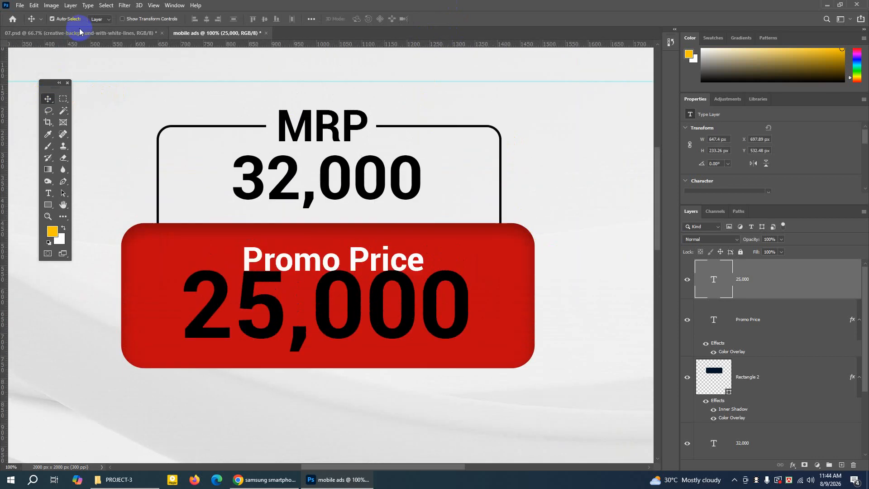
pyautogui.click(98, 19)
pyautogui.click(96, 34)
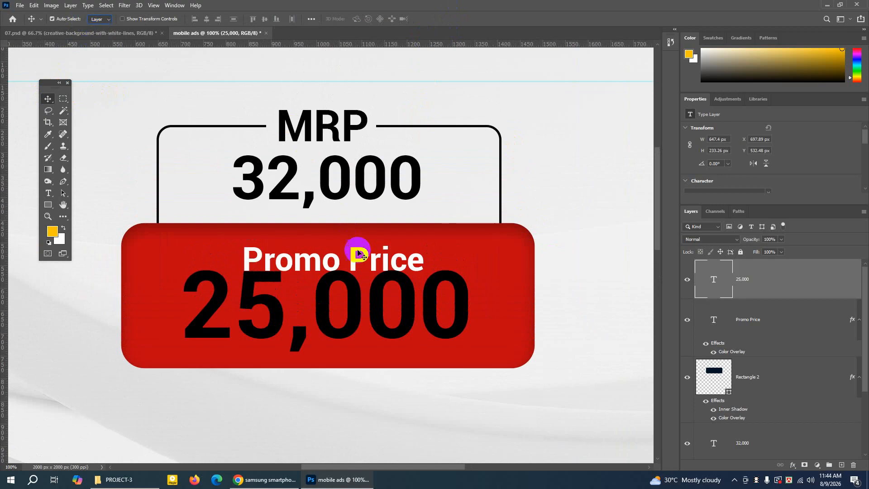
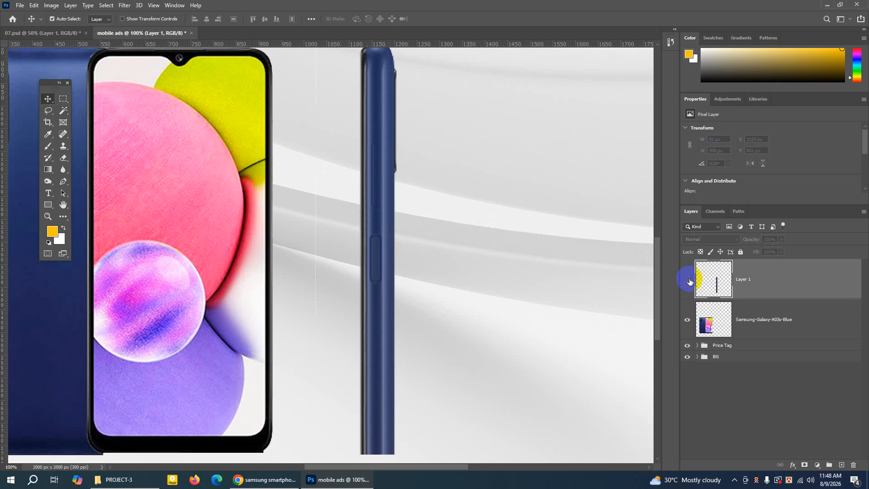
pyautogui.click(687, 279)
pyautogui.click(688, 278)
pyautogui.press('l')
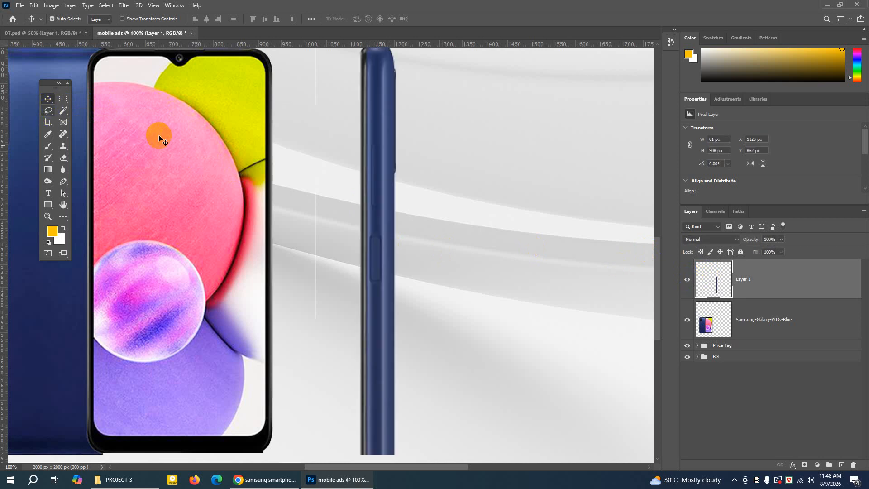
pyautogui.rightClick(796, 279)
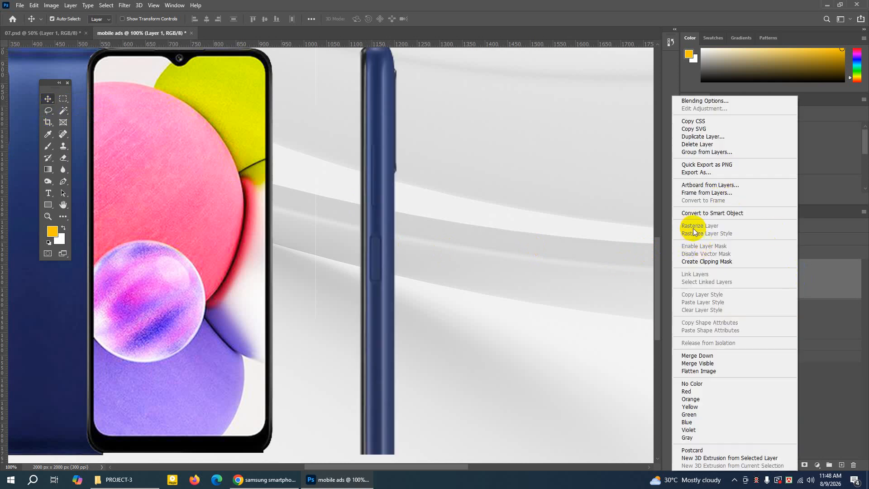
pyautogui.click(815, 269)
pyautogui.click(688, 281)
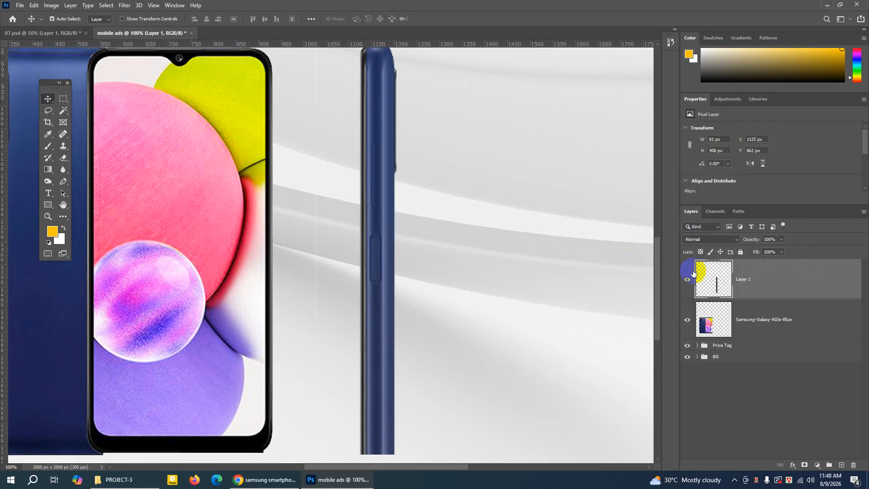
pyautogui.click(688, 281)
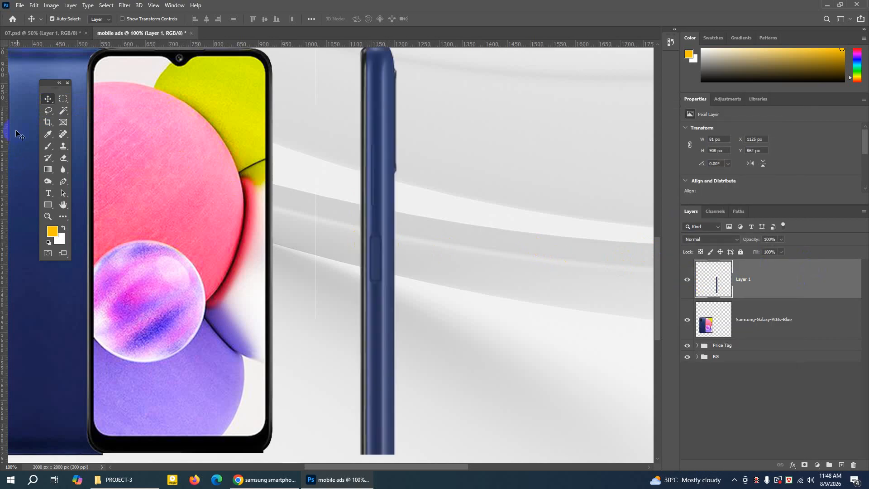
# Select a rectangle of about 173 × 220 px around the side-view phone's lower button and copy that area onto a new layer
pyautogui.click(58, 99)
pyautogui.click(93, 99)
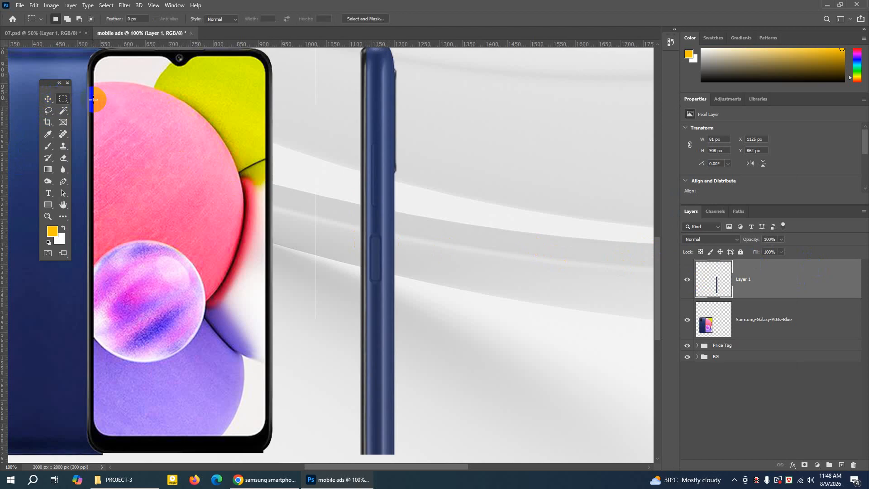
pyautogui.moveTo(338, 208); pyautogui.dragTo(415, 308)
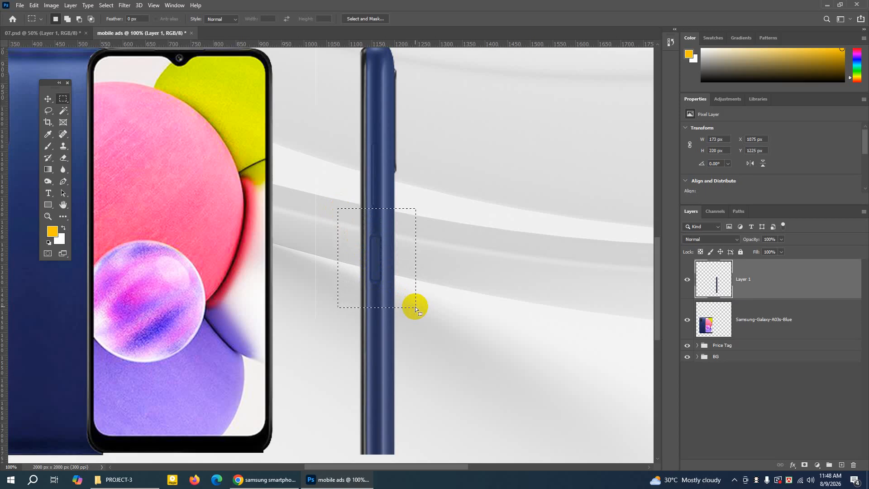
pyautogui.click(33, 5)
pyautogui.click(52, 70)
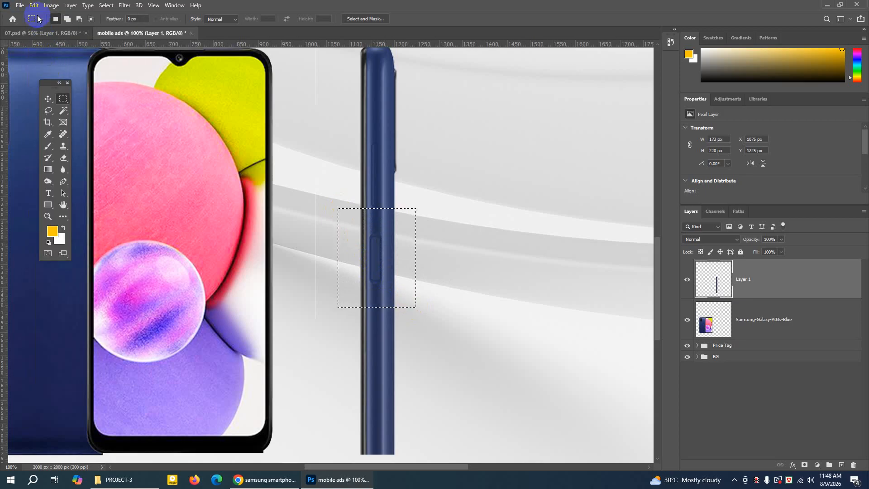
pyautogui.click(34, 5)
pyautogui.click(55, 85)
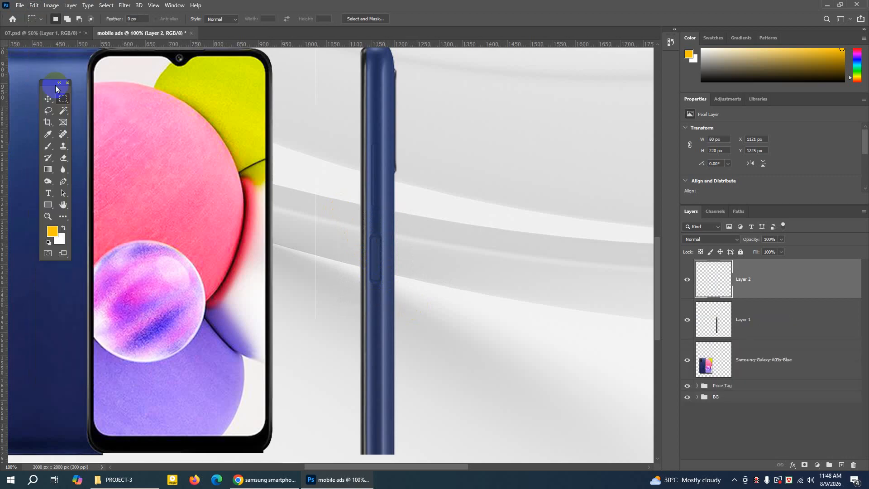
# Move the copied button piece onto the empty background beside the side-view phone, at about X 1481, Y 986 px, and check the 07.psd reference
pyautogui.click(48, 99)
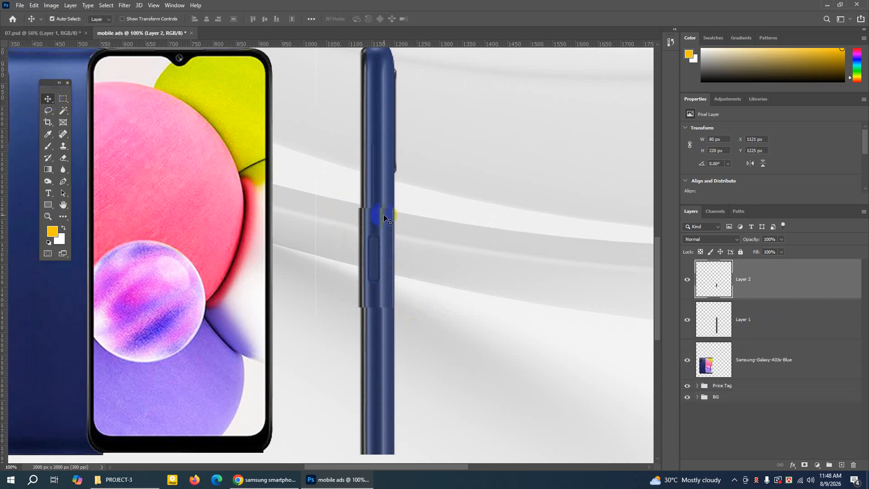
pyautogui.moveTo(384, 217); pyautogui.dragTo(543, 136)
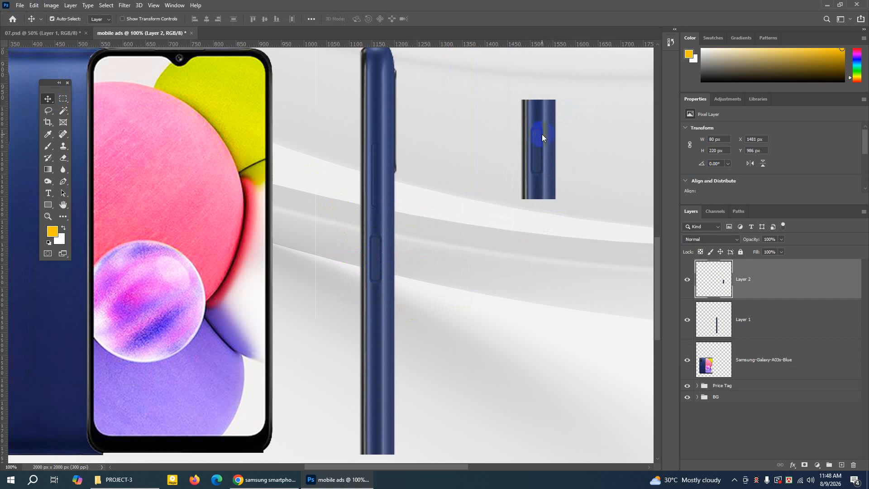
pyautogui.click(64, 33)
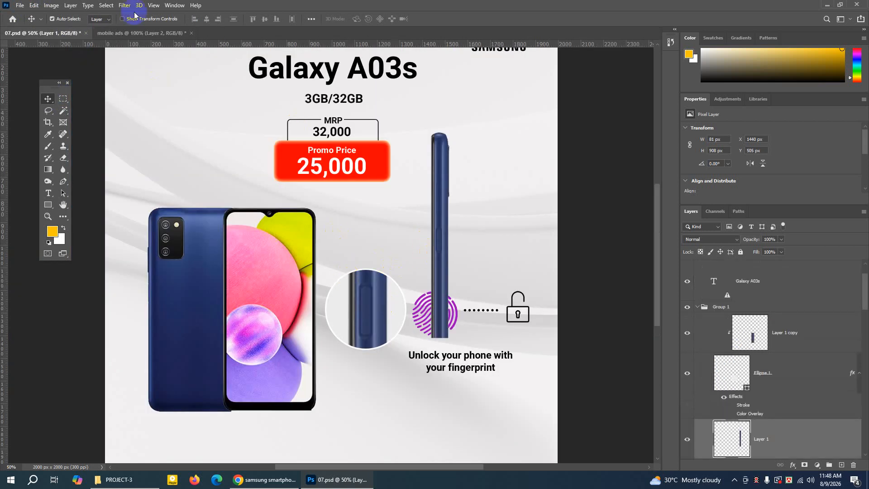
pyautogui.click(132, 34)
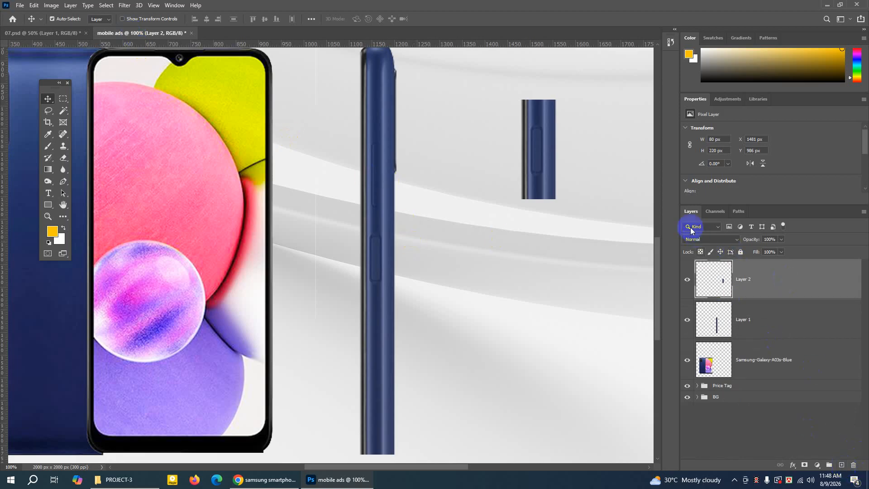
# Add a new layer and draw a circle about 286 px in diameter centred on the side-view phone's lower button
pyautogui.click(842, 466)
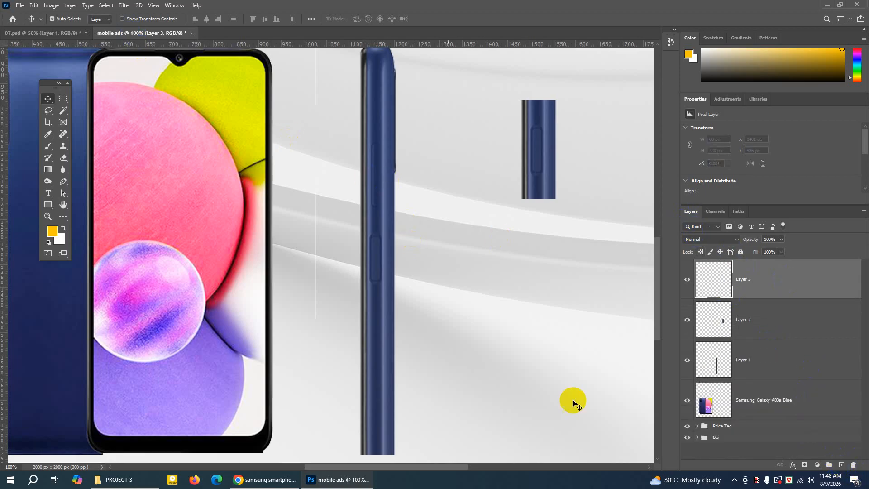
pyautogui.click(47, 208)
pyautogui.rightClick(47, 209)
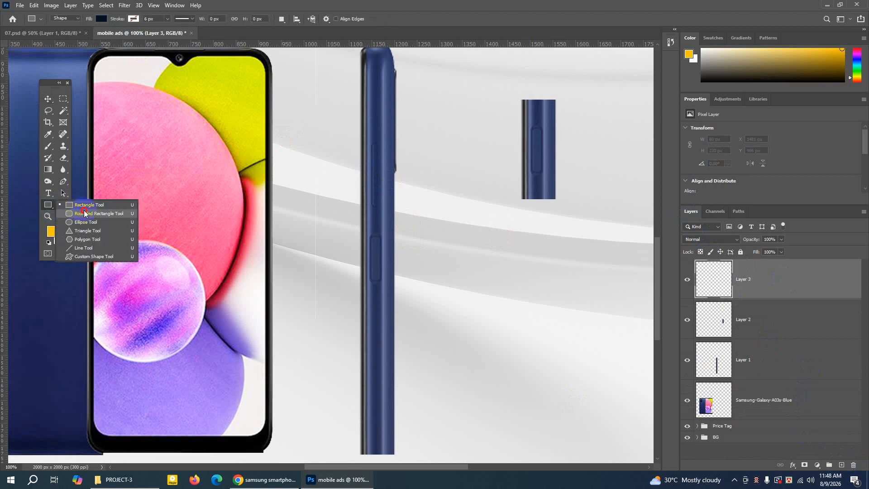
pyautogui.click(93, 222)
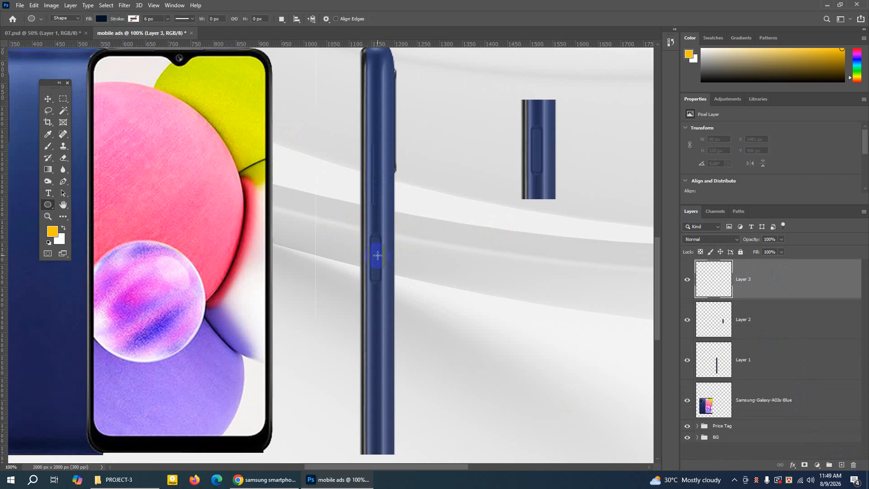
pyautogui.moveTo(378, 255); pyautogui.dragTo(443, 358)
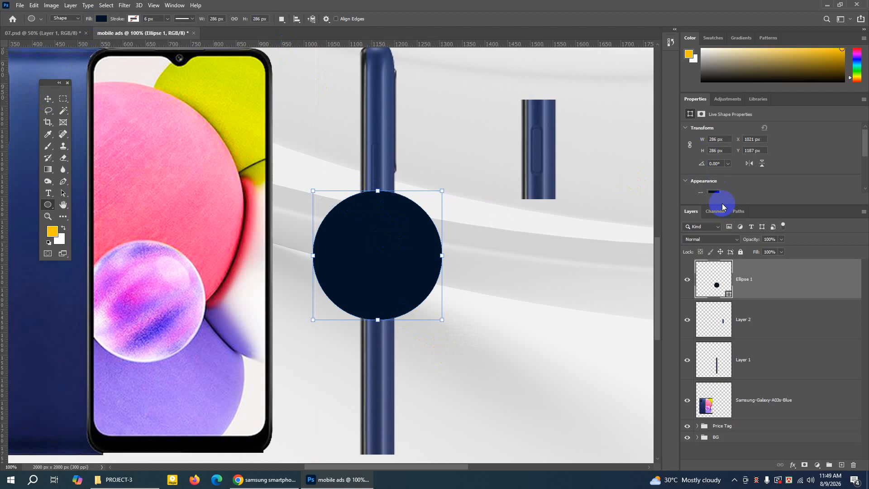
# Change the circle's fill to white
pyautogui.moveTo(722, 205); pyautogui.dragTo(722, 278)
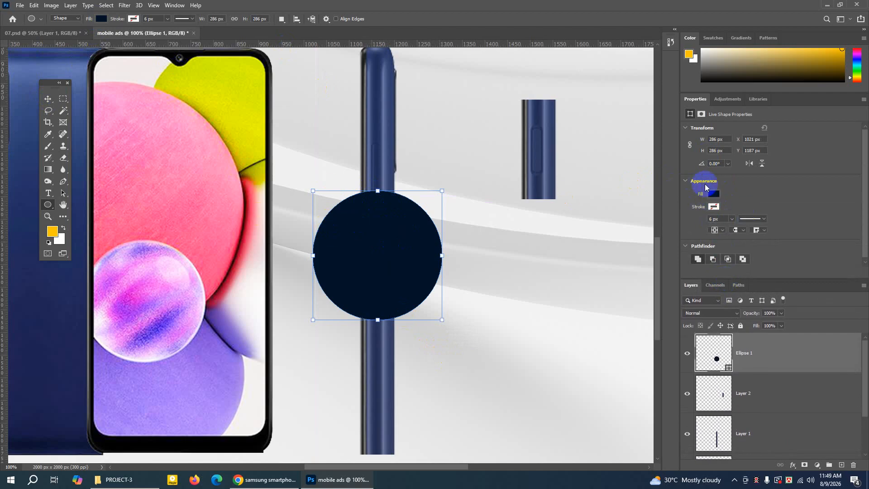
pyautogui.click(714, 194)
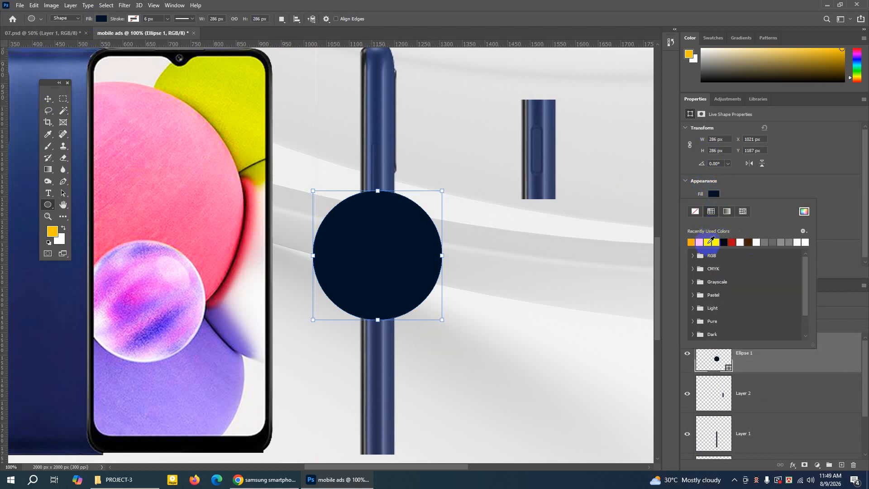
pyautogui.click(709, 242)
pyautogui.click(721, 202)
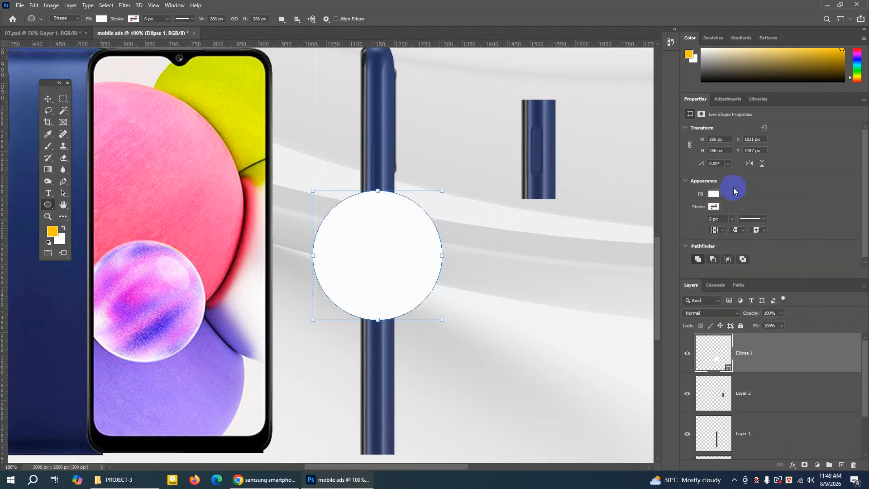
# Give the circle a gray stroke with a width of 5 px
pyautogui.click(714, 209)
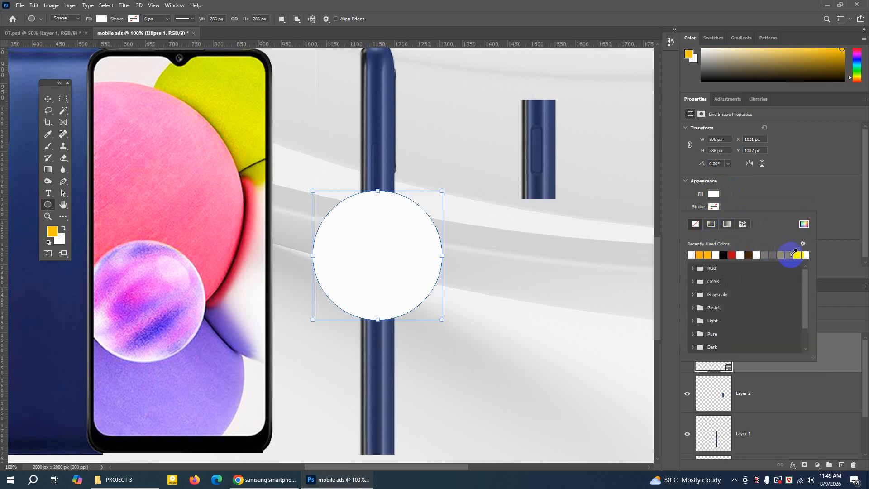
pyautogui.click(781, 254)
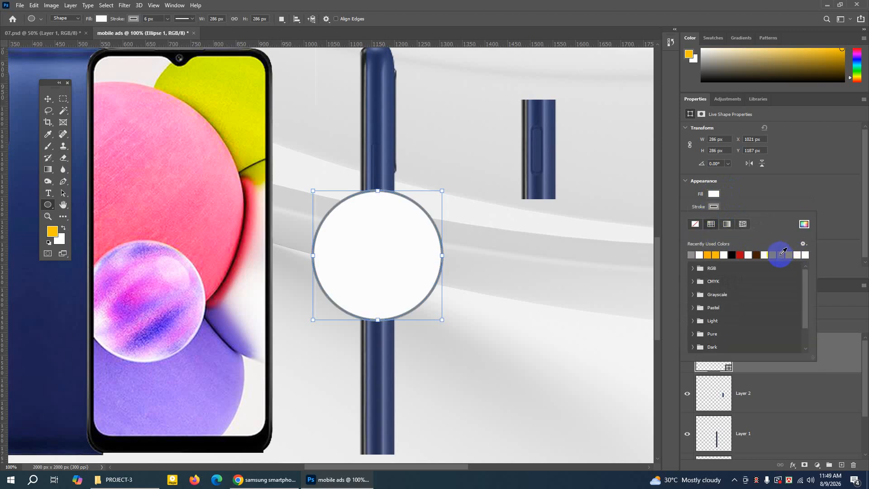
pyautogui.click(763, 196)
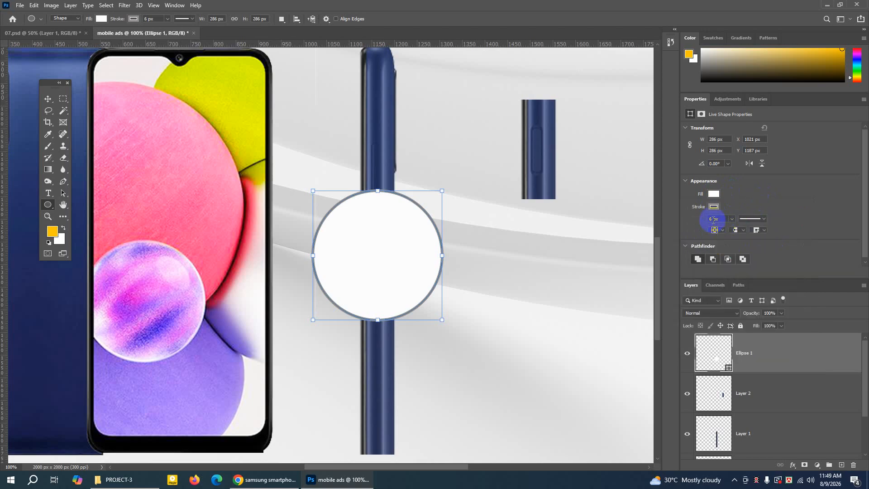
pyautogui.click(706, 219)
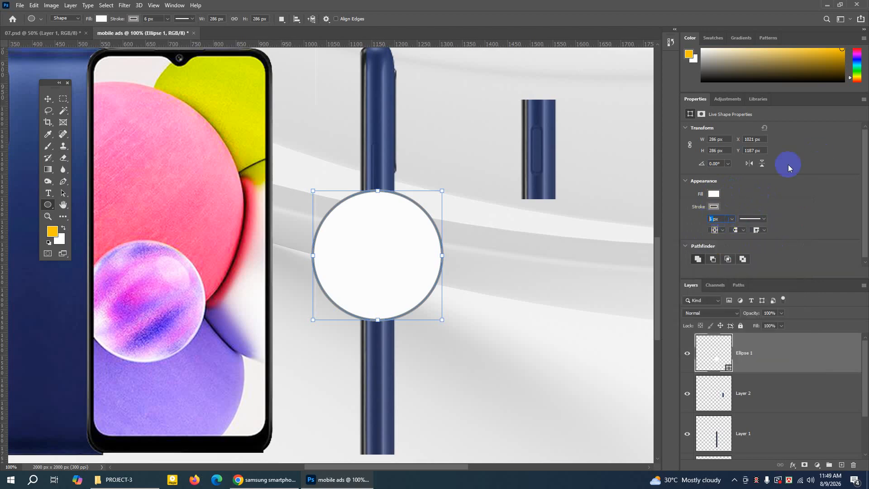
pyautogui.write('5px')
pyautogui.press('Return')
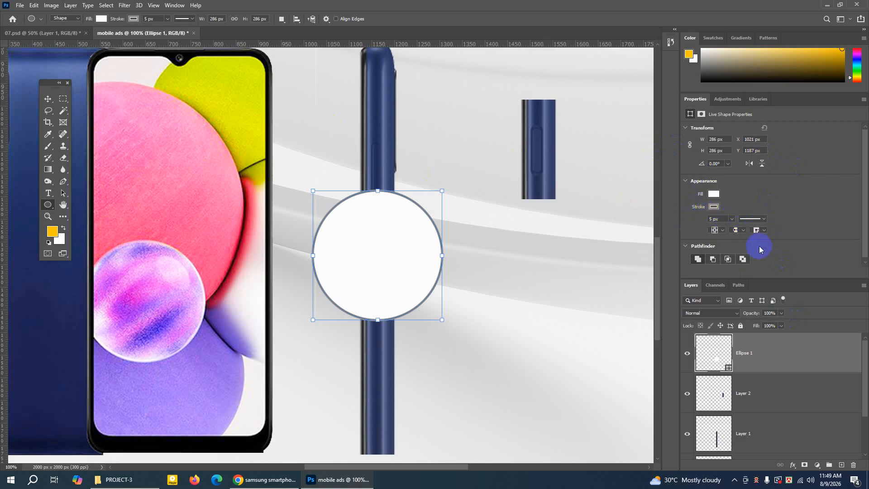
pyautogui.click(714, 195)
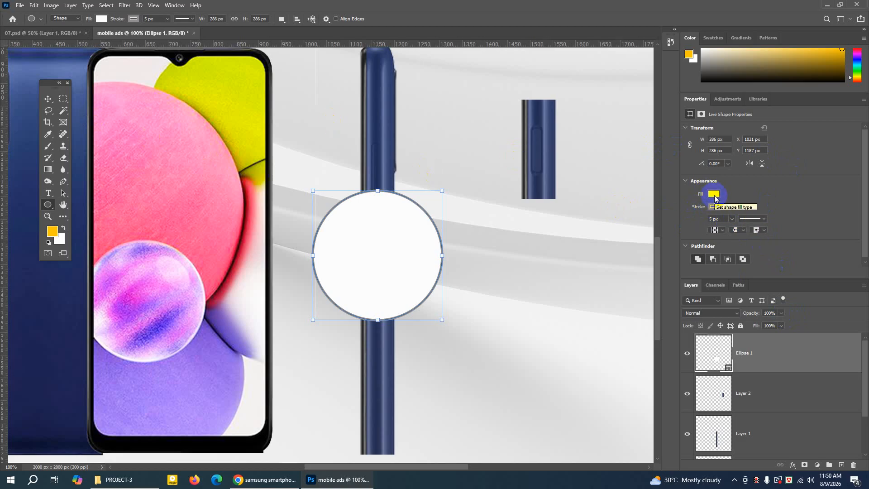
pyautogui.click(715, 197)
pyautogui.click(726, 184)
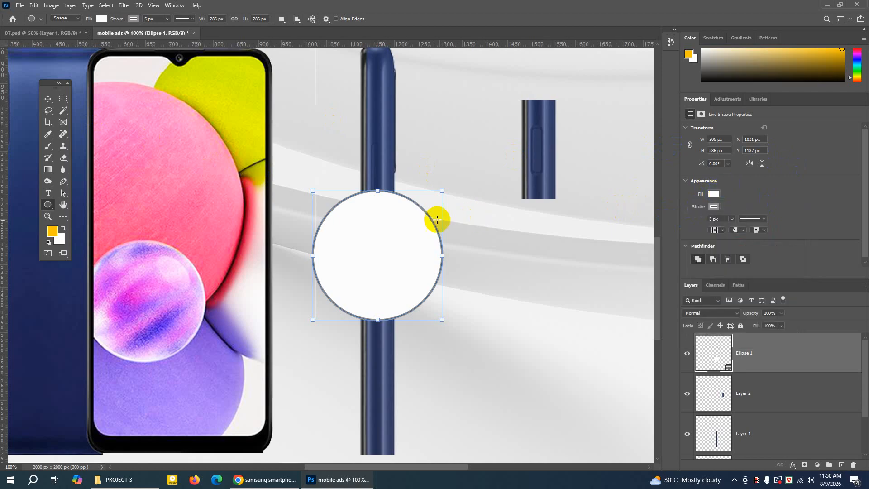
# Compare the circle with the magnified side-button callout in the 07.psd reference and return to the mobile ads document
pyautogui.click(48, 99)
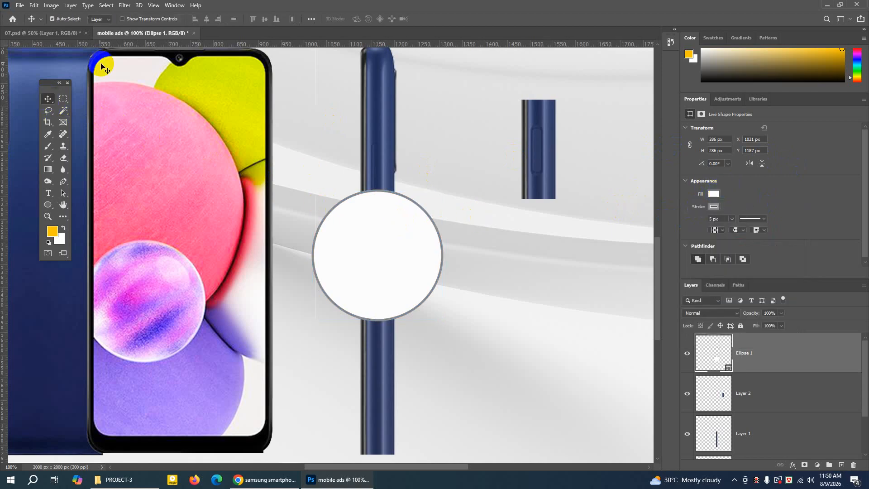
pyautogui.click(48, 33)
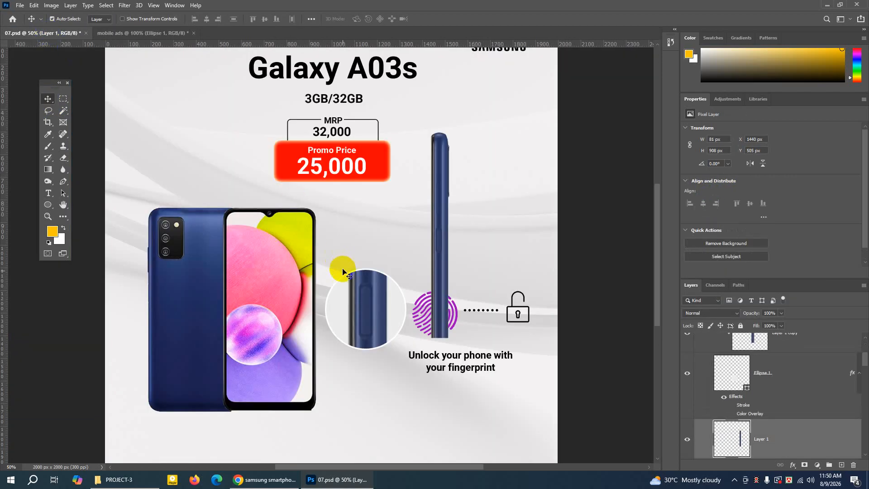
pyautogui.click(105, 35)
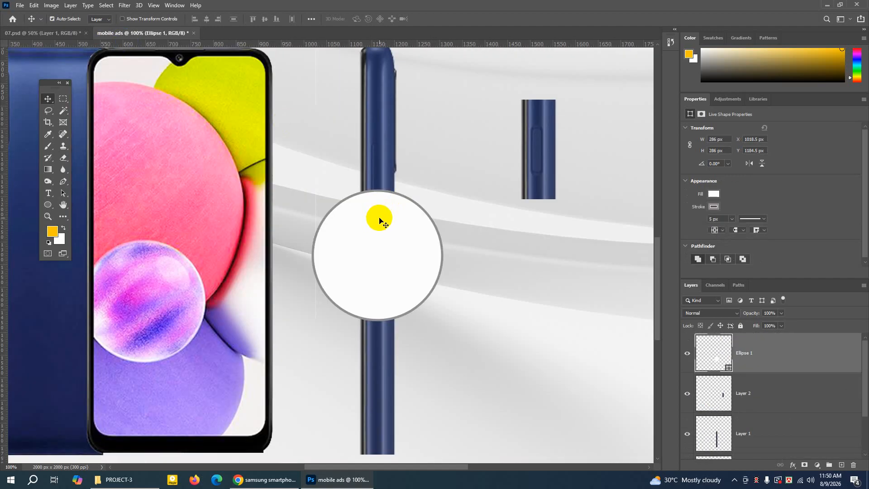
pyautogui.click(687, 354)
pyautogui.click(688, 354)
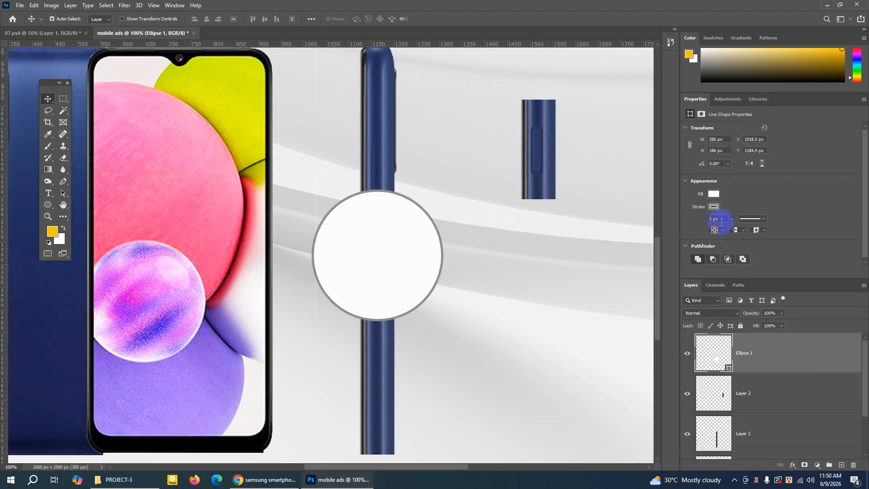
pyautogui.click(715, 194)
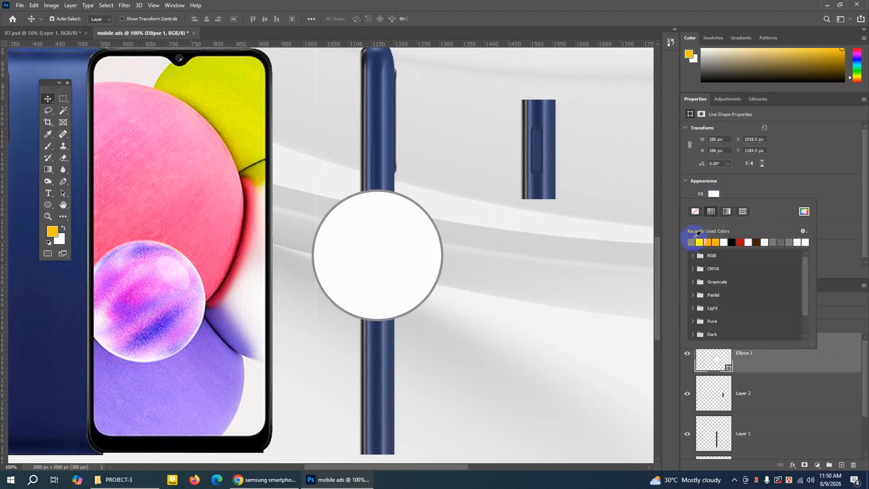
pyautogui.click(738, 186)
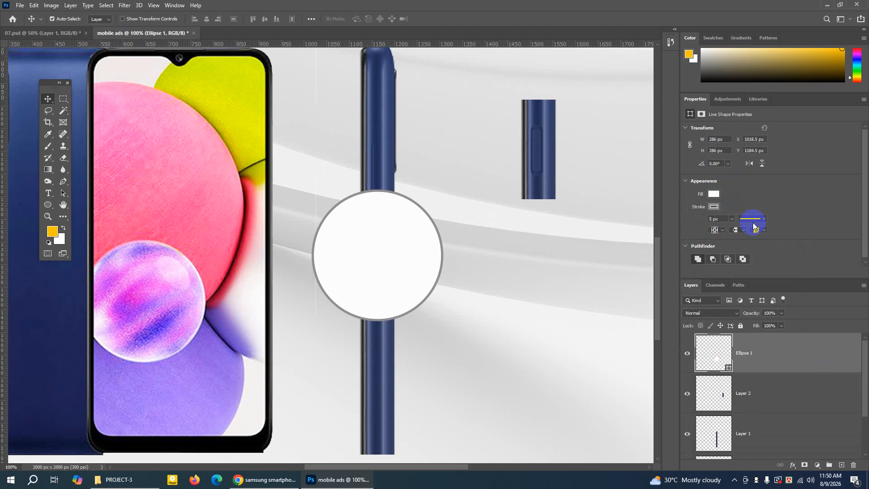
# Apply a very light gray #ece8e8 Color Overlay layer style to the circle
pyautogui.doubleClick(792, 356)
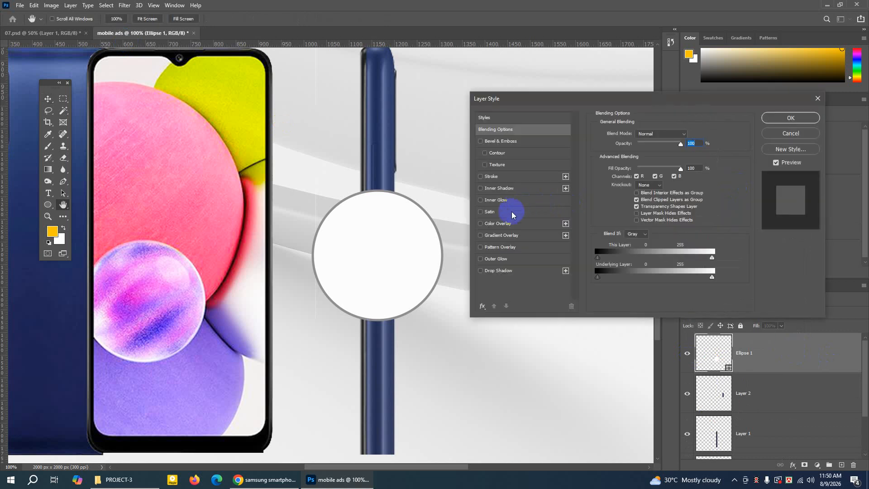
pyautogui.click(506, 225)
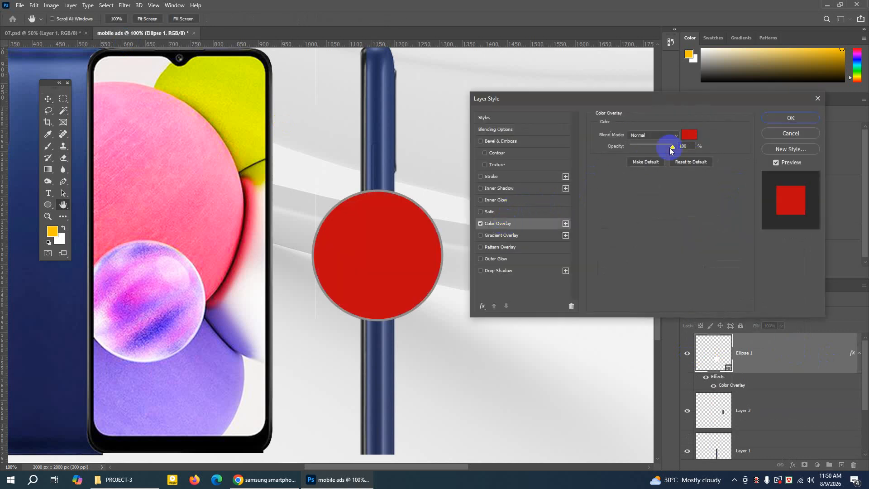
pyautogui.click(690, 135)
pyautogui.moveTo(296, 139); pyautogui.dragTo(565, 171)
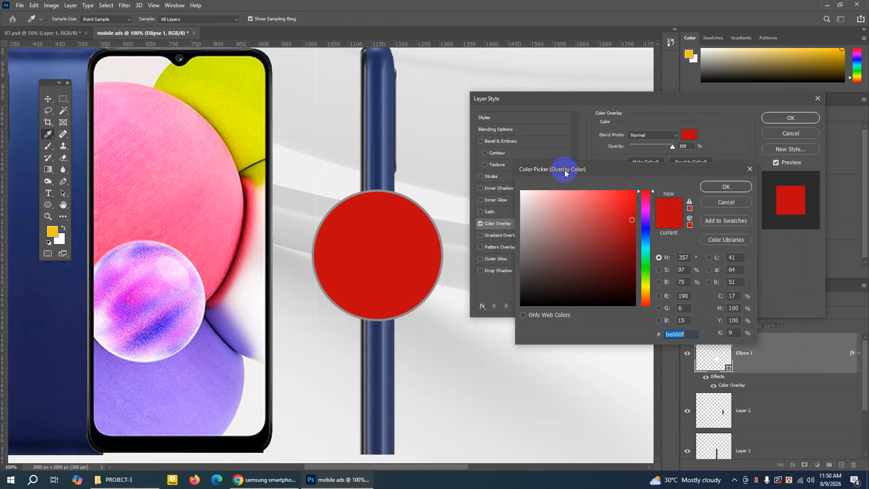
pyautogui.click(523, 232)
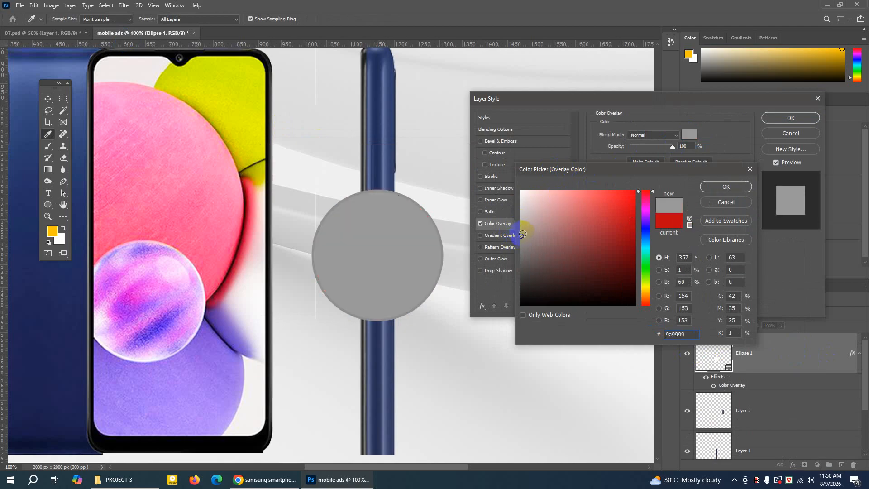
pyautogui.click(523, 217)
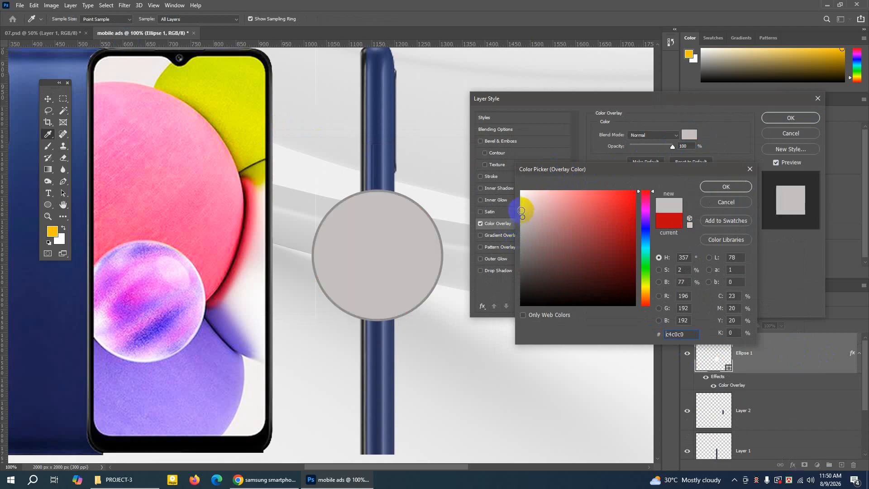
pyautogui.click(522, 211)
pyautogui.click(521, 206)
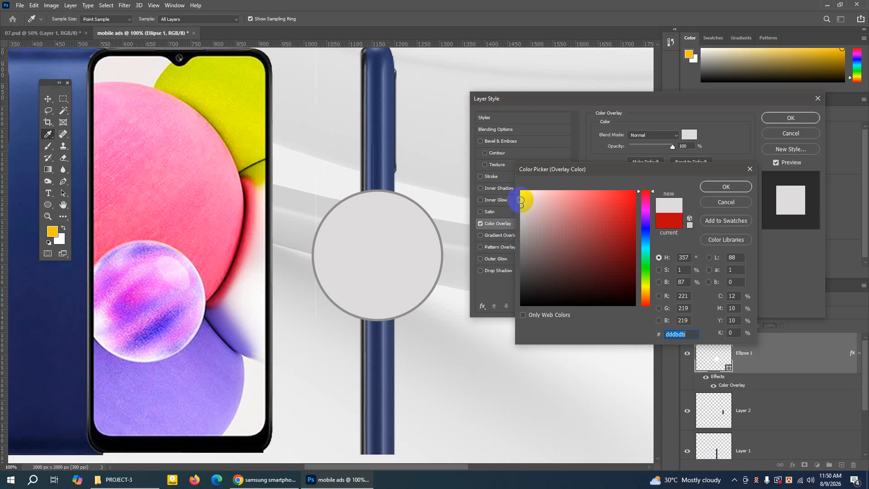
pyautogui.click(522, 200)
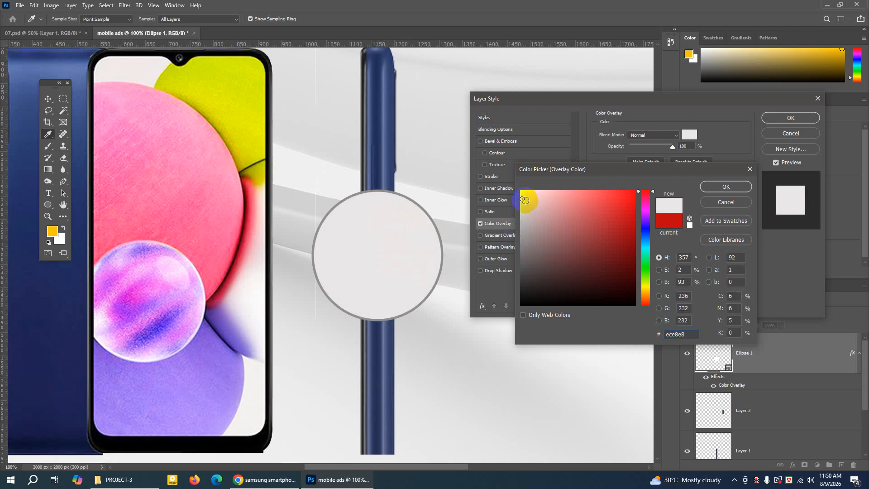
pyautogui.click(725, 187)
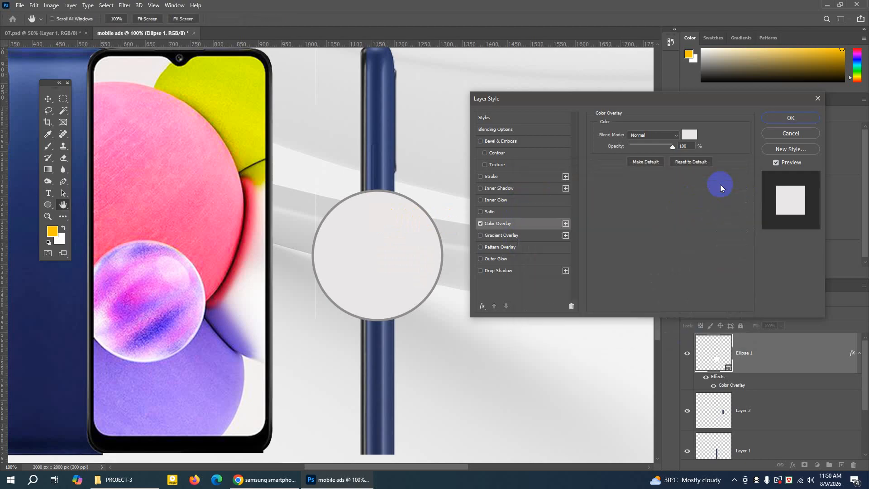
pyautogui.click(784, 118)
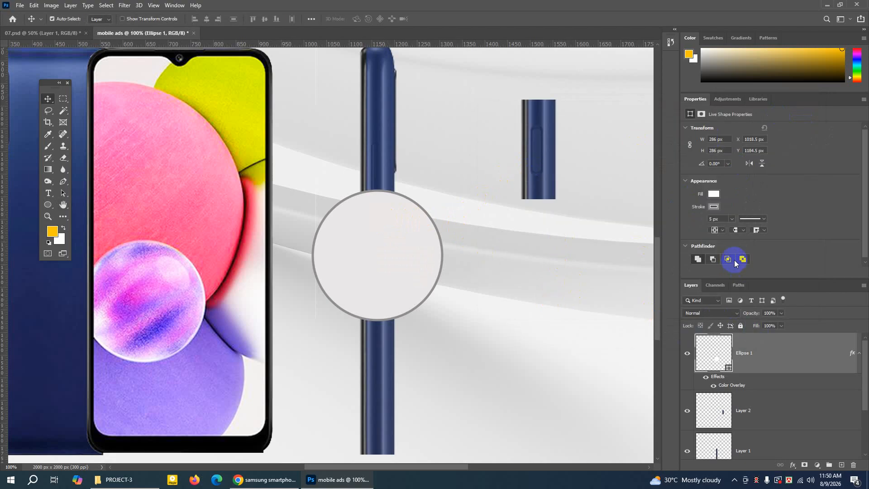
# Thin the circle's stroke to about 1.96 px
pyautogui.click(733, 220)
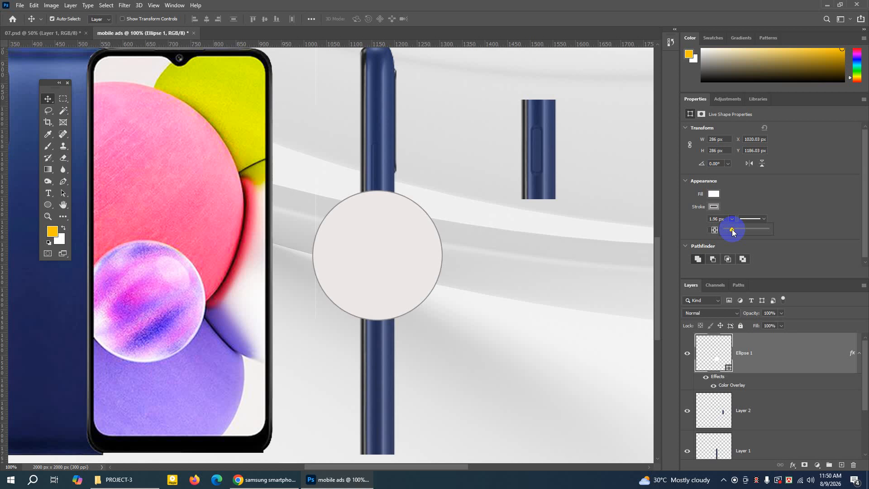
pyautogui.click(779, 248)
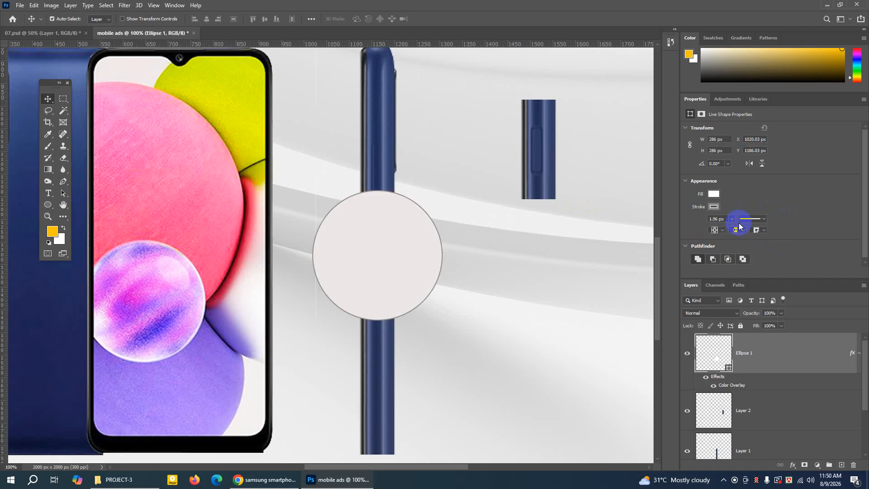
# Move the cropped side-button image closer to the circle and enlarge it to about 202% beside it
pyautogui.click(545, 136)
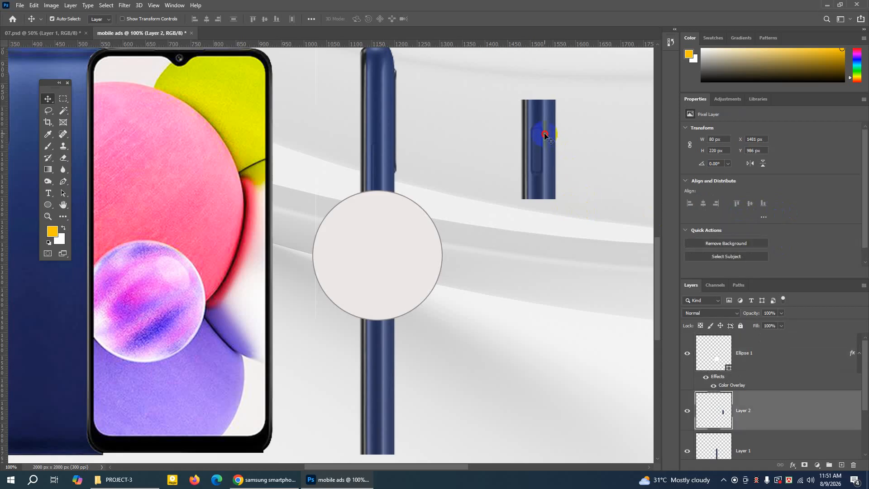
pyautogui.moveTo(545, 135); pyautogui.dragTo(487, 188)
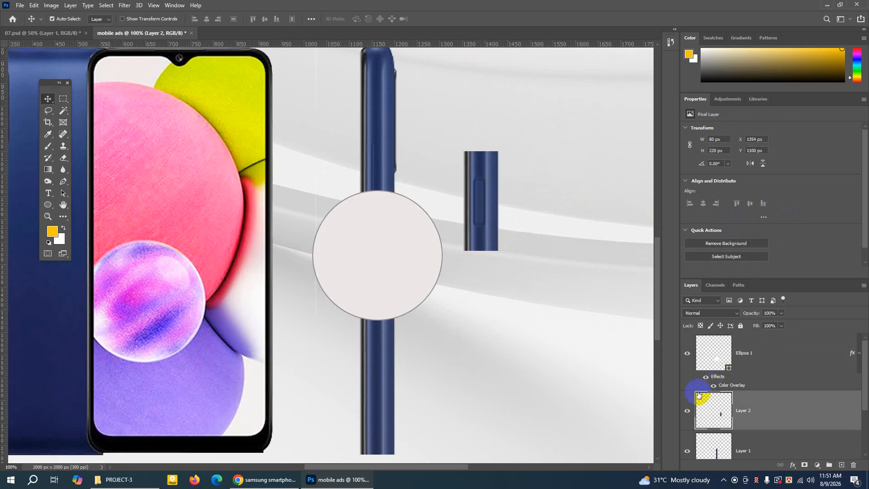
pyautogui.click(688, 411)
pyautogui.click(687, 411)
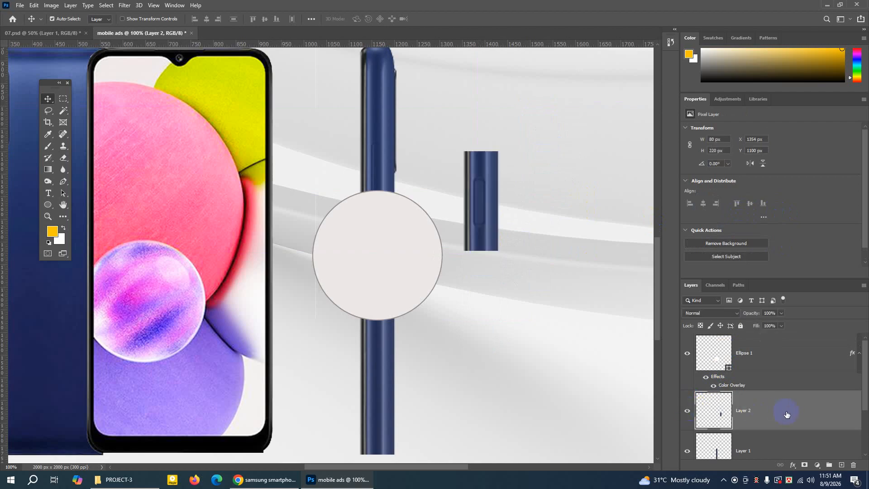
pyautogui.hotkey('ctrl', 't')
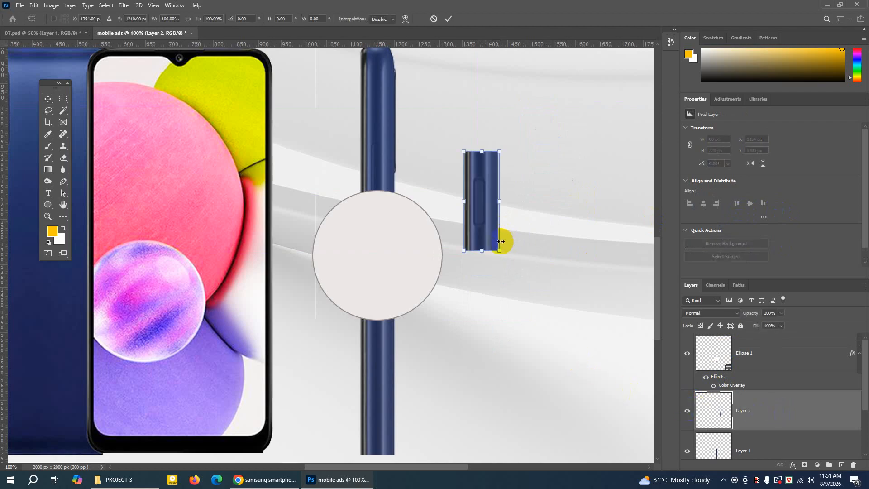
pyautogui.moveTo(501, 250); pyautogui.dragTo(537, 352)
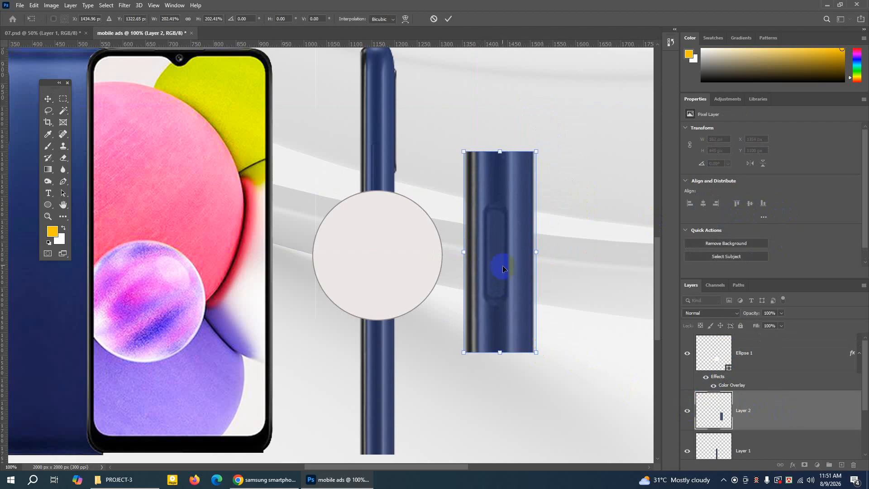
pyautogui.moveTo(501, 266)
pyautogui.mouseDown()
pyautogui.moveTo(379, 263)
pyautogui.moveTo(516, 263)
pyautogui.mouseUp()
pyautogui.click(688, 354)
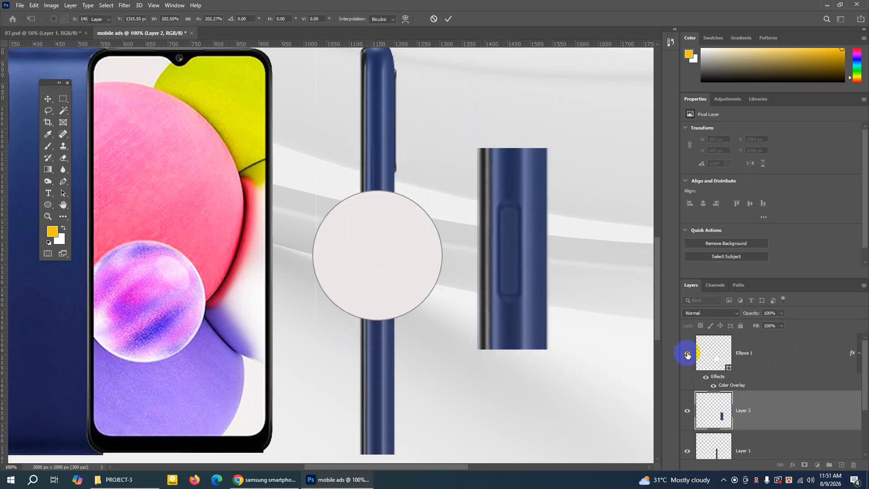
# Check which layers hold the circle and the button image, and reorder Layer 2 above Ellipse 1
pyautogui.click(688, 355)
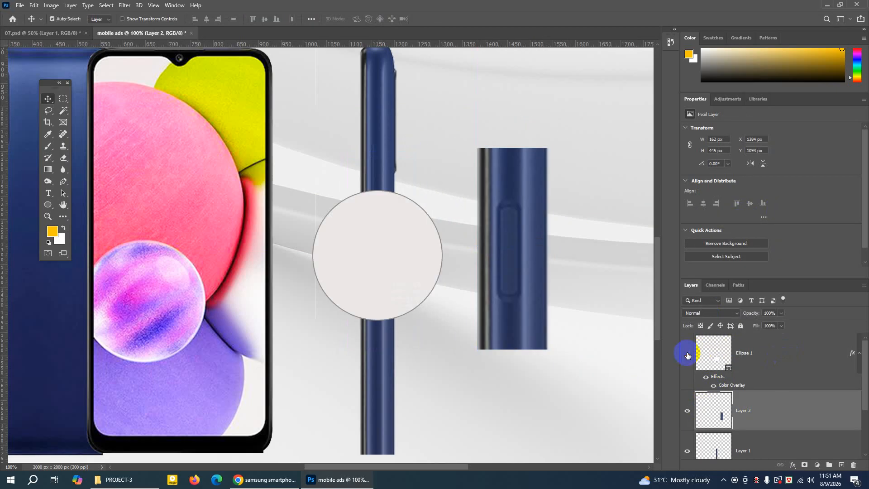
pyautogui.click(687, 355)
pyautogui.click(687, 355)
pyautogui.click(687, 413)
pyautogui.click(687, 413)
pyautogui.moveTo(776, 410); pyautogui.dragTo(770, 338)
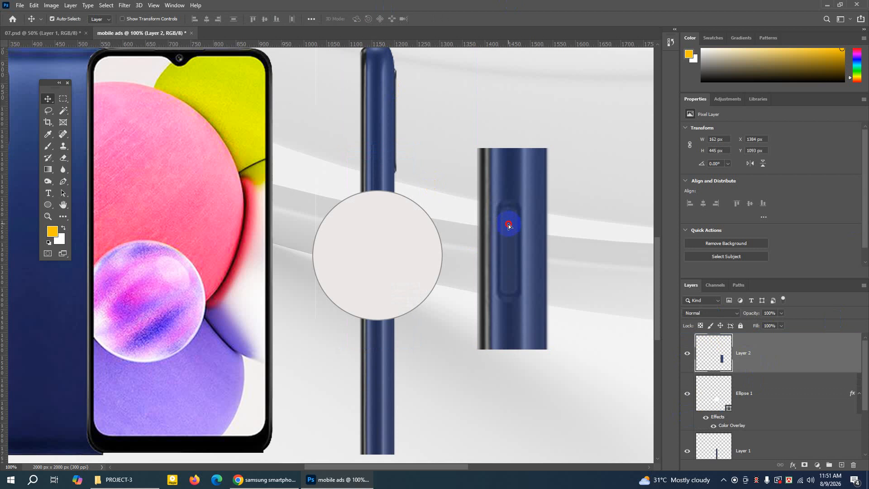
# Place the enlarged side-button image over the circle, with the button centred in it
pyautogui.moveTo(509, 225); pyautogui.dragTo(394, 229)
pyautogui.press('Right')
pyautogui.press('Right')
pyautogui.press('Right')
pyautogui.press('Right')
pyautogui.press('Right')
pyautogui.press('Right')
pyautogui.press('Right')
pyautogui.press('Right')
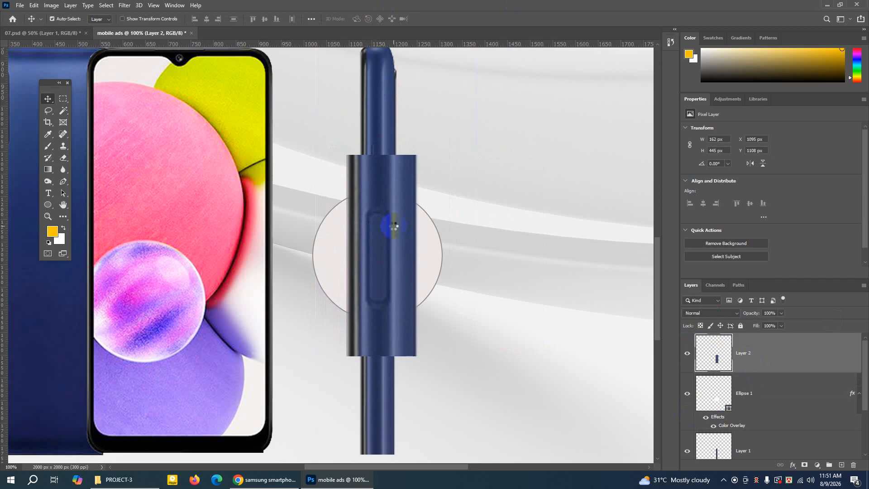
pyautogui.moveTo(393, 225); pyautogui.dragTo(393, 223)
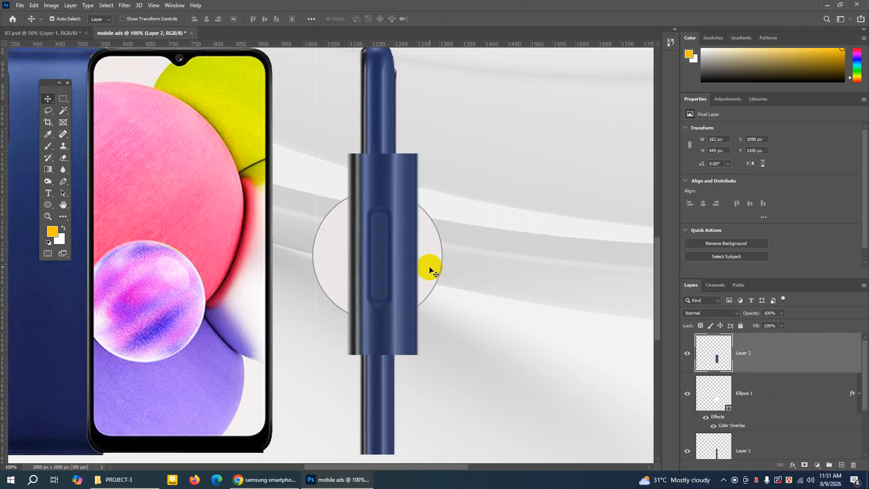
# Try to clip the enlarged button image on Layer 2 to the Ellipse 1 circle with a clipping mask
pyautogui.click(690, 398)
pyautogui.click(688, 395)
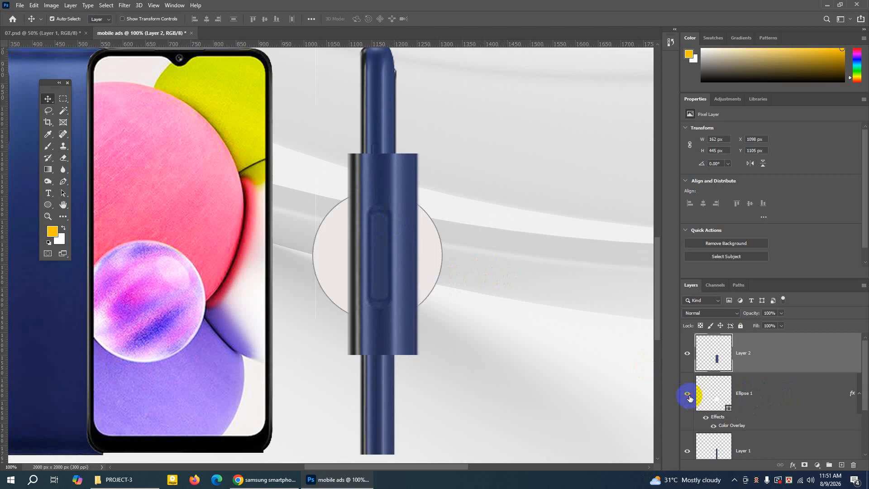
pyautogui.click(690, 357)
pyautogui.click(688, 354)
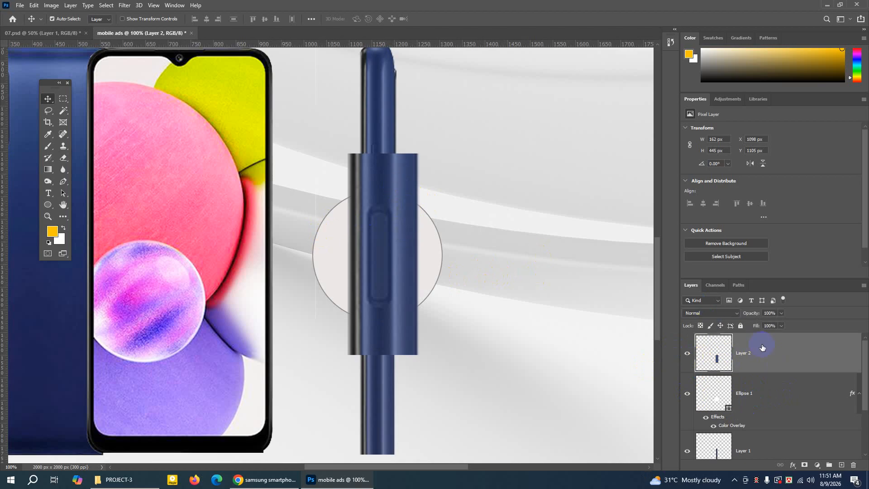
pyautogui.click(687, 353)
pyautogui.click(687, 353)
pyautogui.rightClick(766, 354)
pyautogui.click(765, 350)
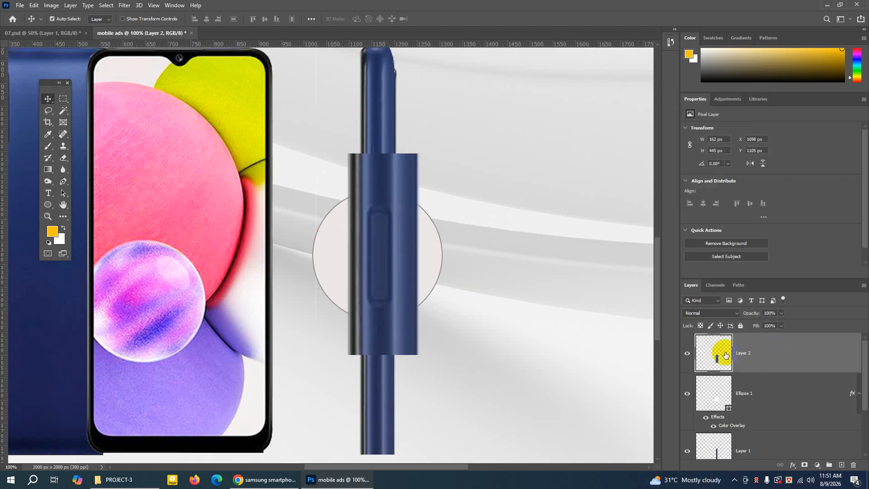
pyautogui.rightClick(772, 350)
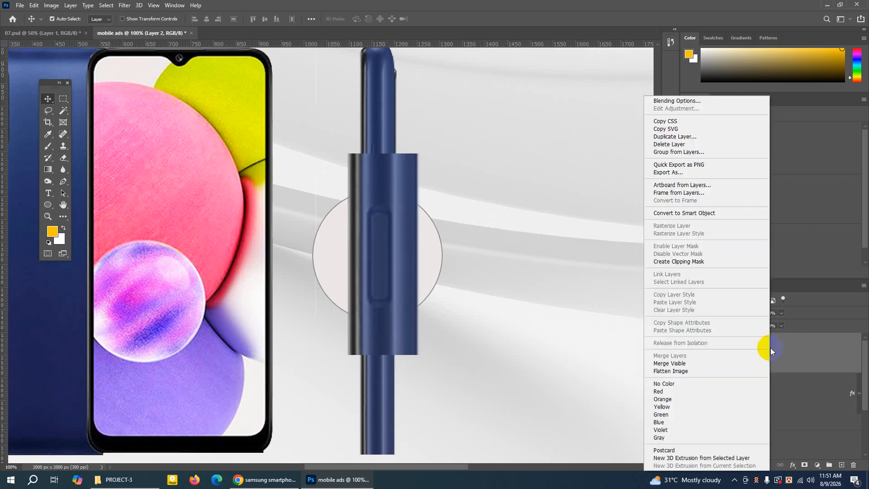
pyautogui.click(670, 262)
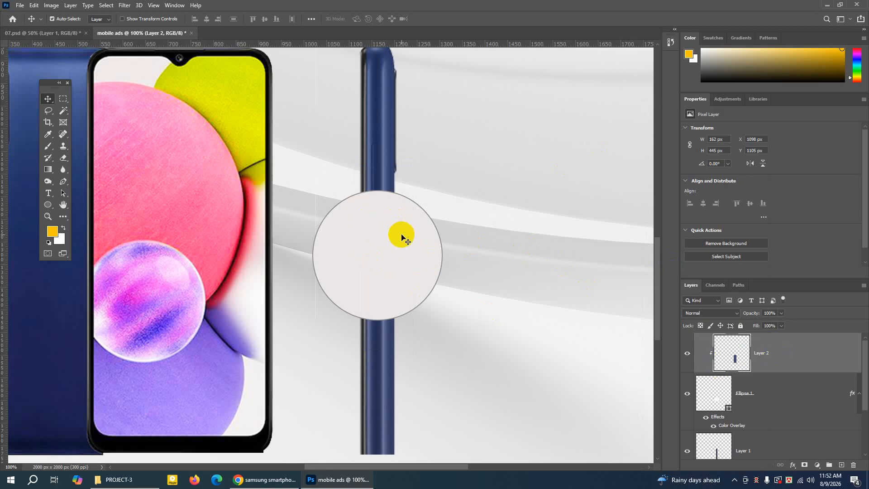
# Release the button image's clipping mask and move the image off the circle into the empty area beside it
pyautogui.moveTo(659, 311); pyautogui.dragTo(660, 317)
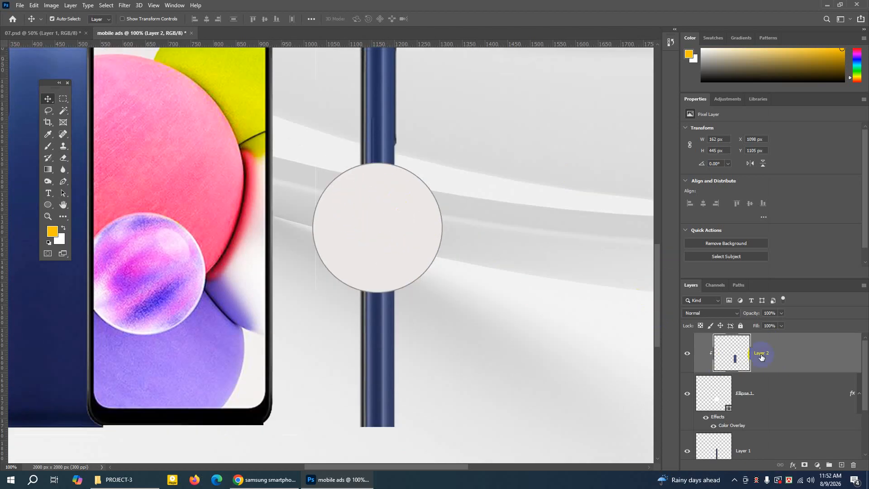
pyautogui.rightClick(785, 350)
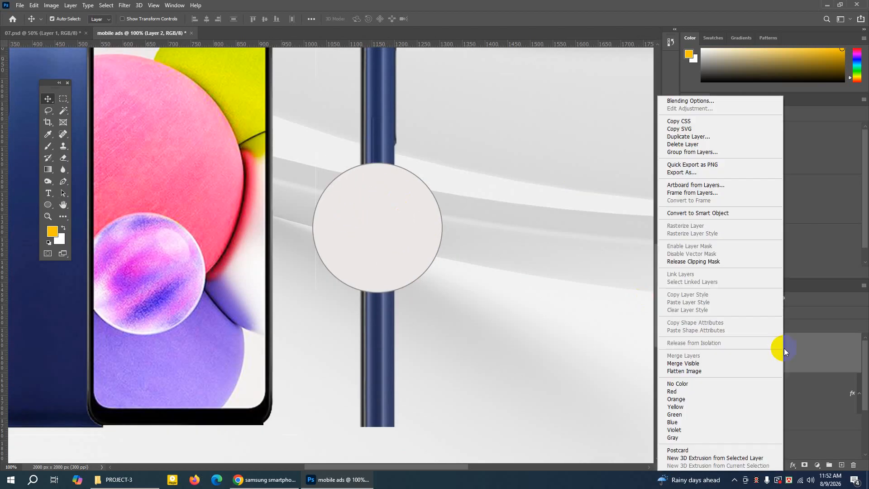
pyautogui.click(695, 262)
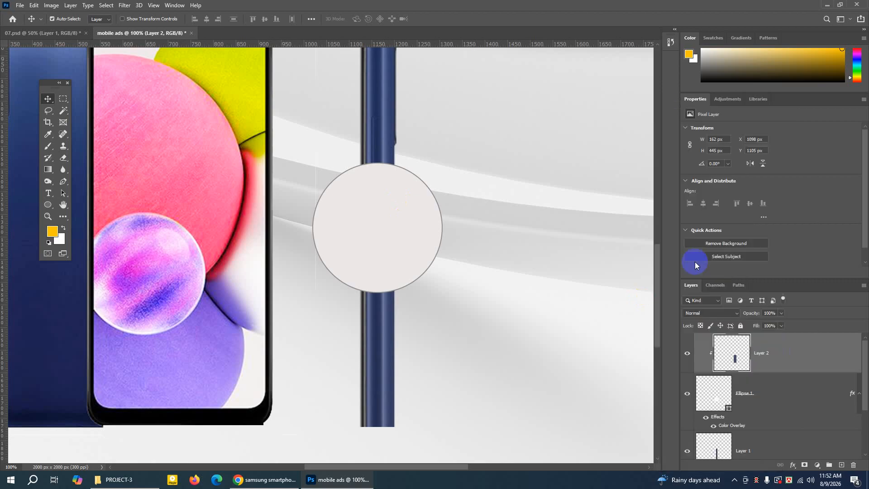
pyautogui.moveTo(371, 168); pyautogui.dragTo(497, 164)
# Select the circle and toggle its visibility to examine it against the phone's side button underneath
pyautogui.click(397, 215)
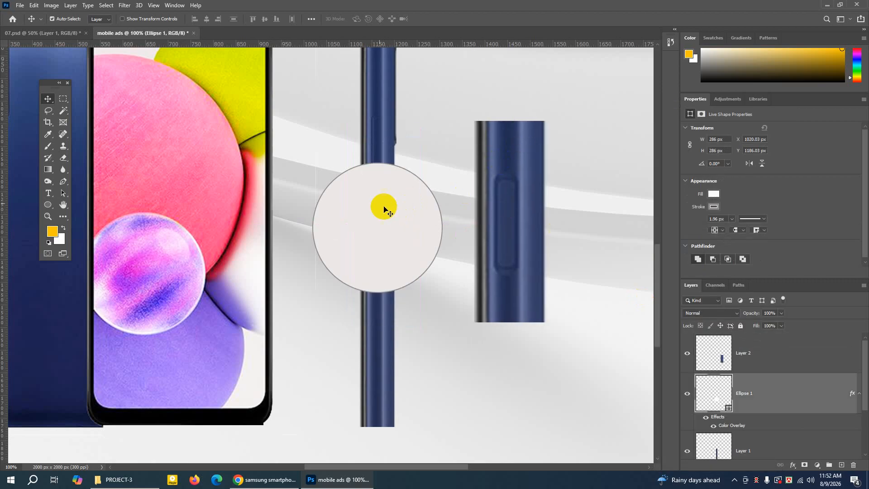
pyautogui.click(689, 394)
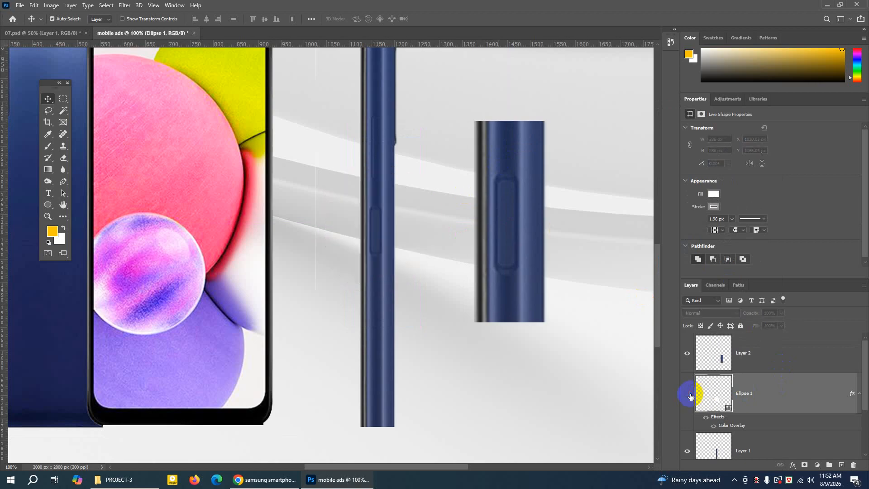
pyautogui.click(687, 395)
pyautogui.click(686, 396)
pyautogui.click(687, 396)
pyautogui.click(687, 396)
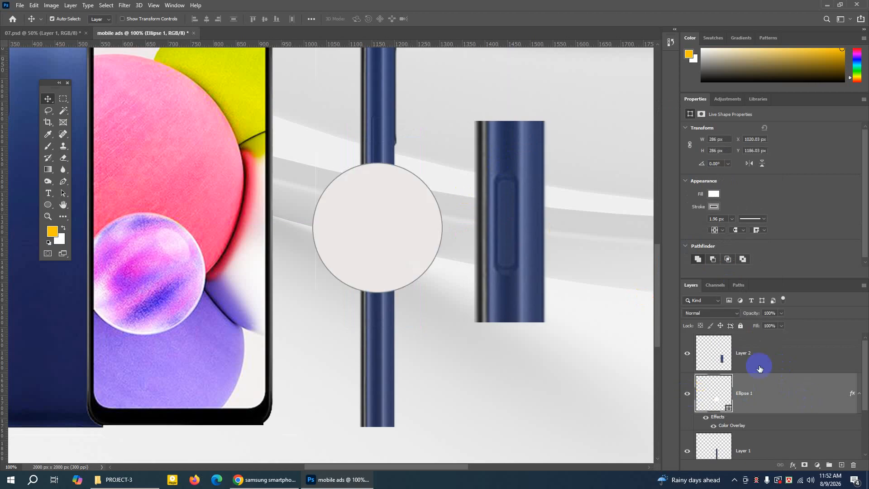
# Turn off the Color Overlay effect on the Ellipse 1 circle and toggle the circle's visibility to check it
pyautogui.moveTo(549, 101); pyautogui.dragTo(522, 86)
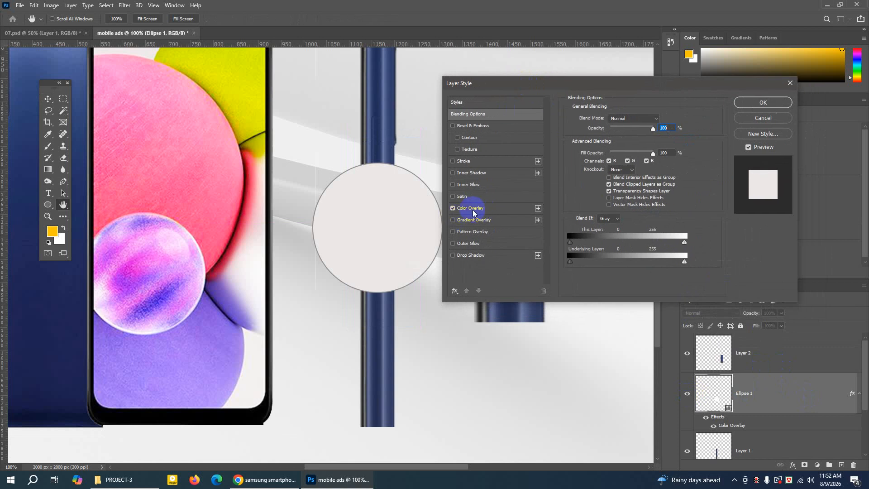
pyautogui.click(453, 208)
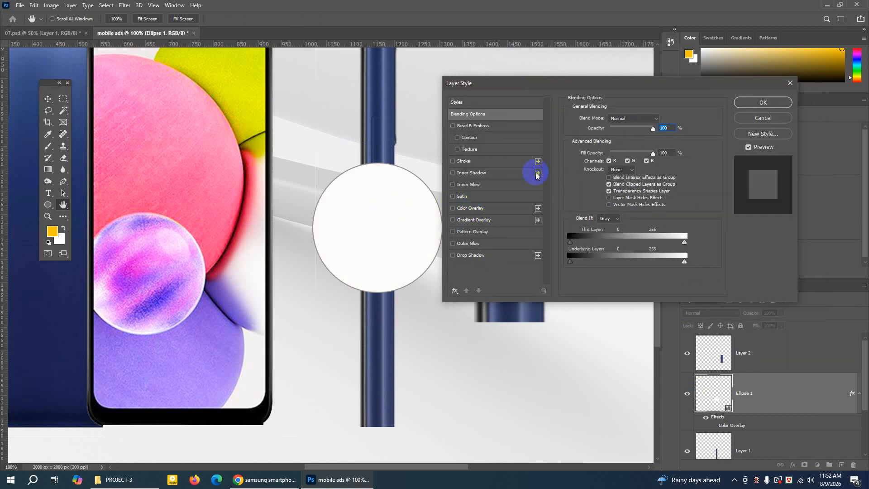
pyautogui.click(747, 103)
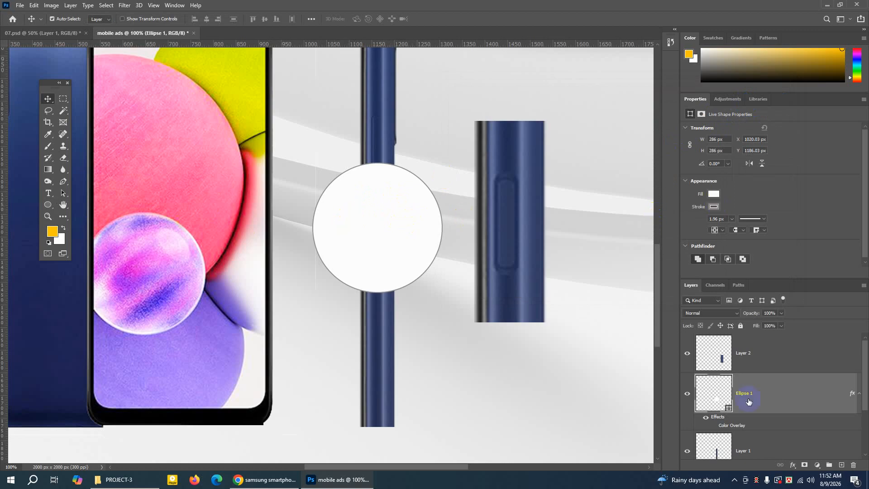
pyautogui.click(687, 394)
pyautogui.click(687, 393)
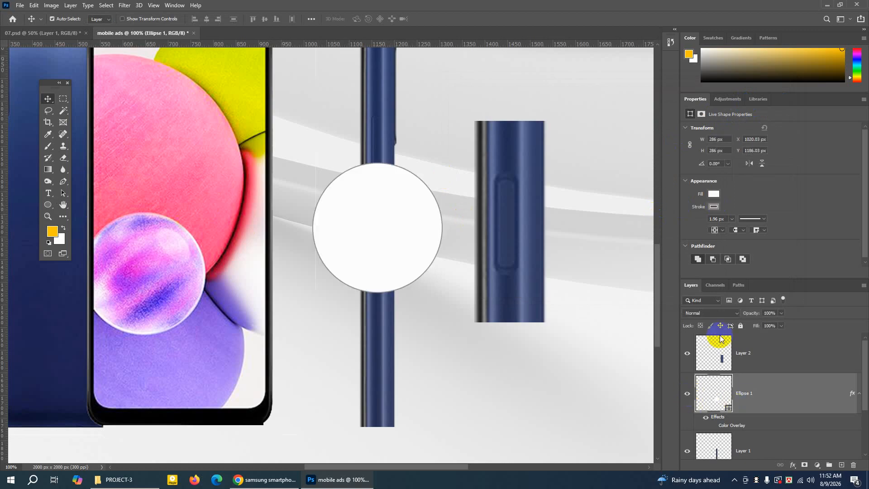
# Set the fill of the Ellipse 1 circle to a very light grey, #f0eded
pyautogui.click(714, 194)
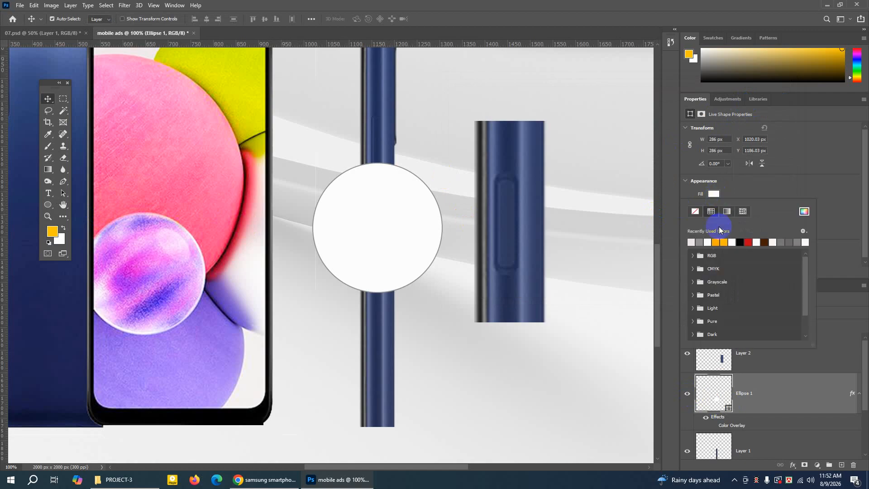
pyautogui.click(805, 212)
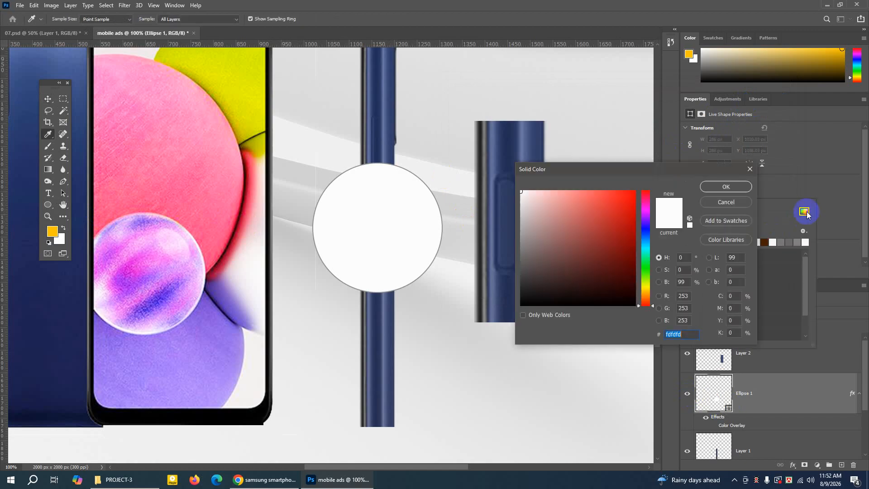
pyautogui.click(725, 203)
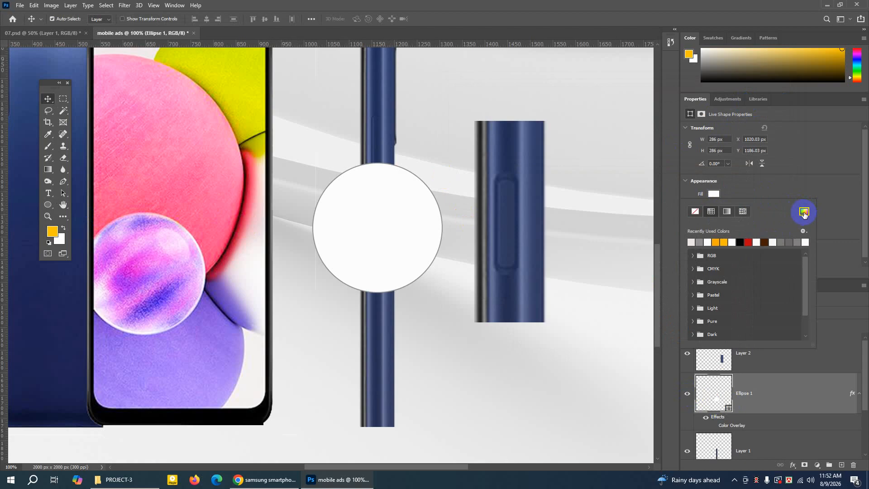
pyautogui.click(804, 213)
pyautogui.click(522, 218)
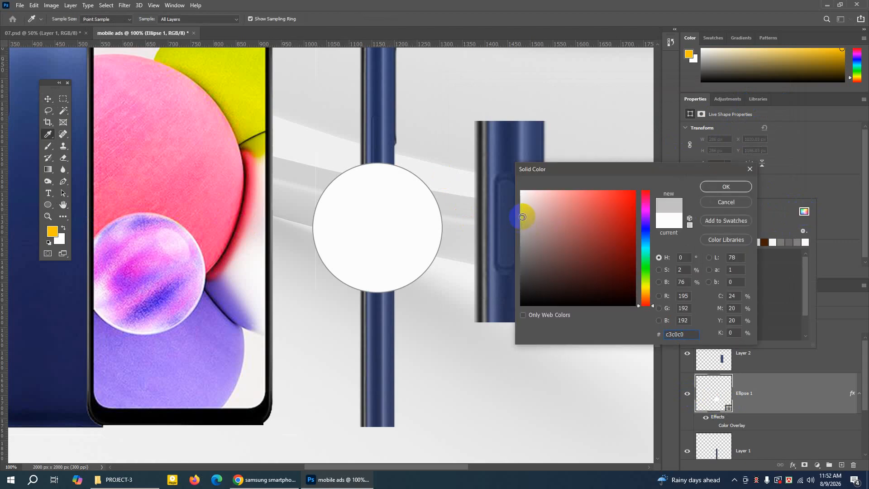
pyautogui.moveTo(522, 217); pyautogui.dragTo(526, 205)
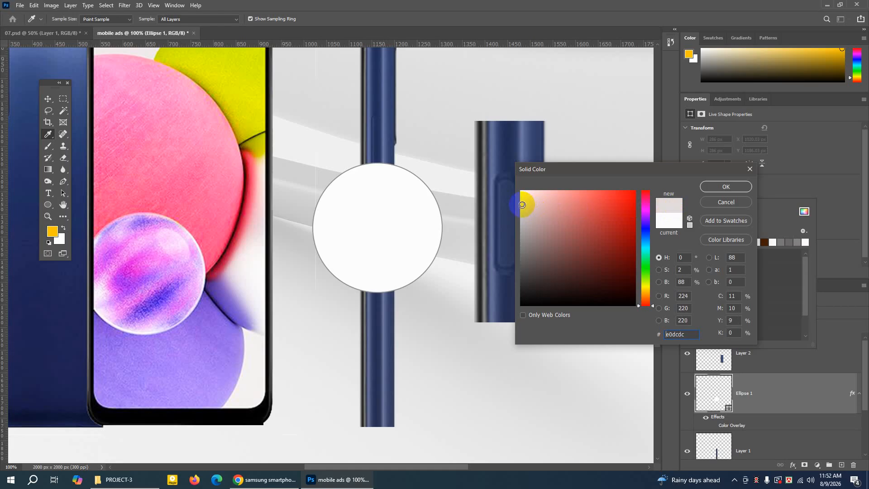
pyautogui.click(737, 186)
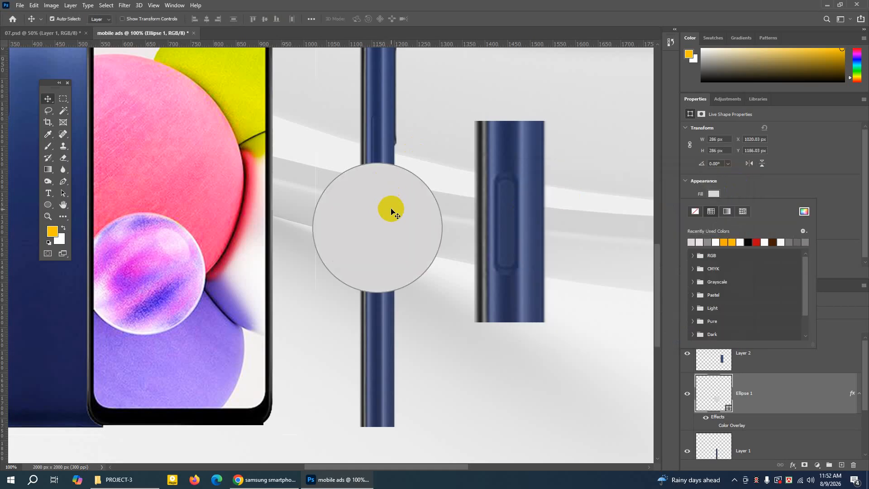
pyautogui.click(804, 211)
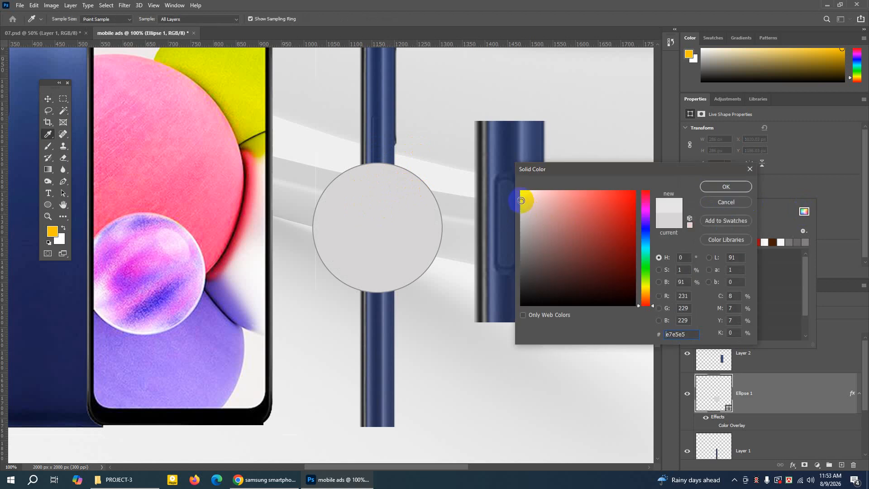
pyautogui.moveTo(521, 201); pyautogui.dragTo(522, 198)
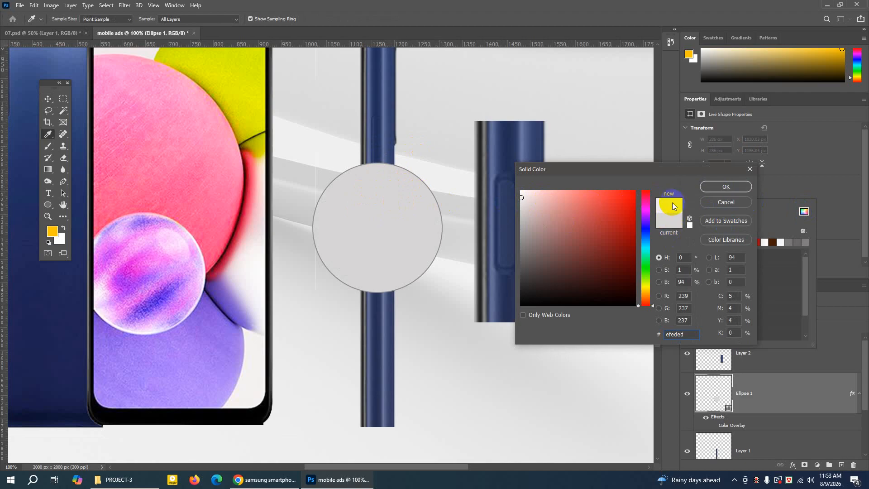
pyautogui.click(522, 196)
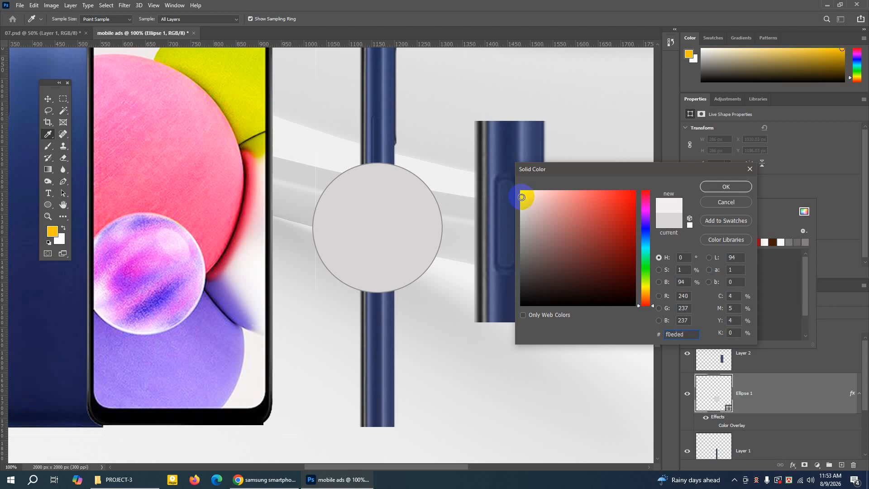
pyautogui.click(720, 187)
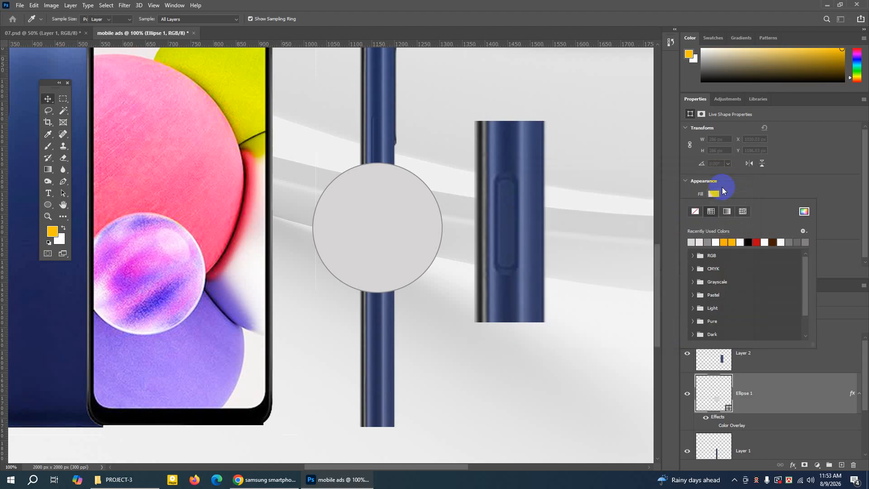
pyautogui.press('v')
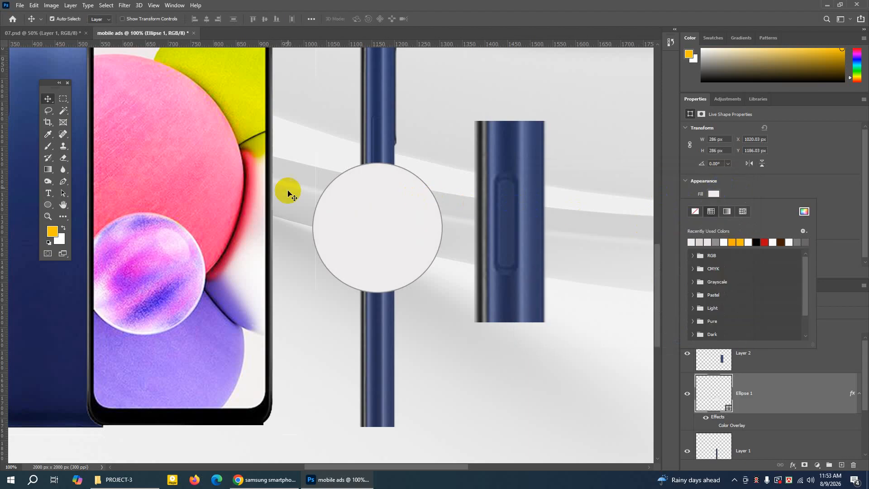
pyautogui.click(52, 97)
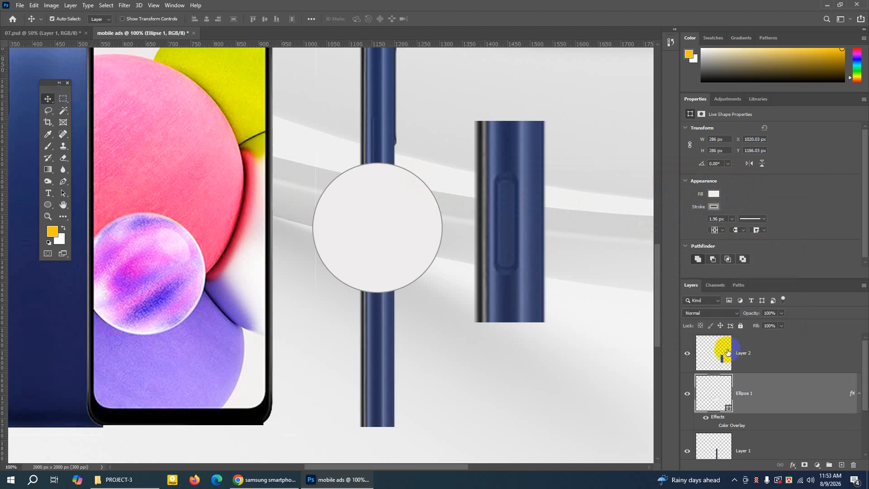
# Toggle the visibility of Layer 2 and Ellipse 1 in turn to examine the enlarged button image and the circle
pyautogui.click(720, 351)
pyautogui.click(686, 353)
pyautogui.click(687, 355)
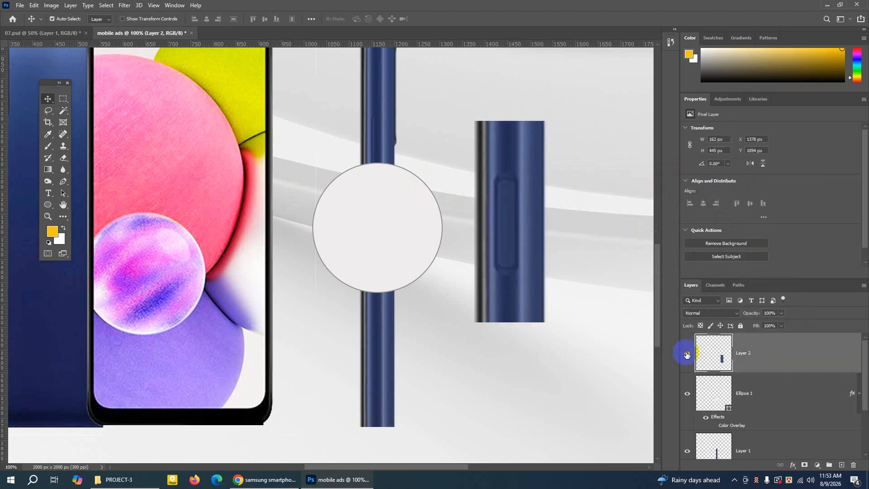
pyautogui.click(687, 355)
pyautogui.click(687, 355)
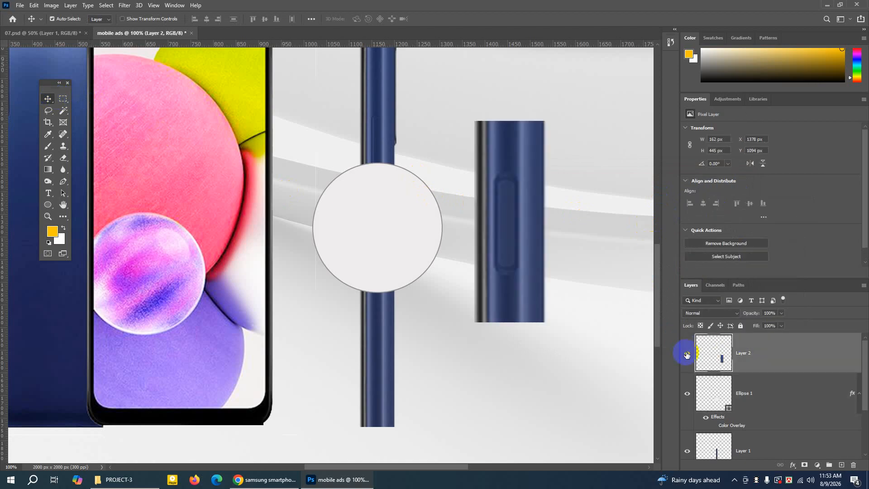
pyautogui.click(766, 398)
pyautogui.click(688, 396)
pyautogui.click(687, 397)
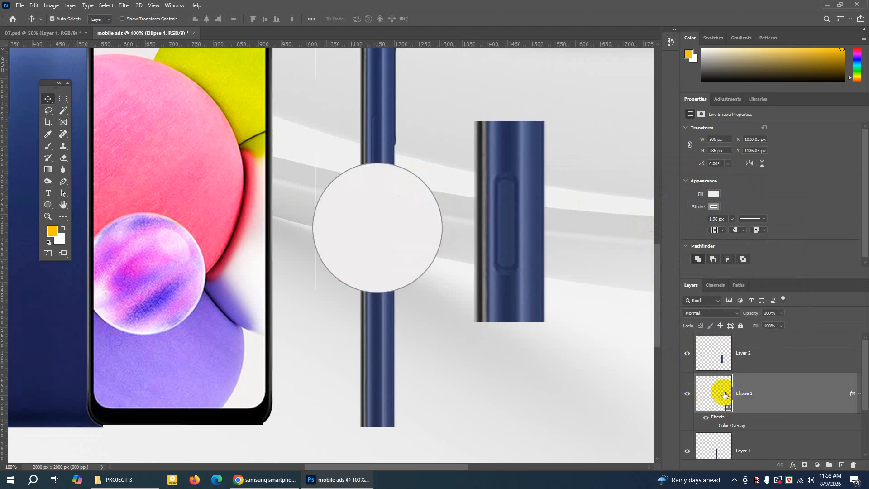
# Inspect the Ellipse 1 layer style to check its Color Overlay setting
pyautogui.rightClick(775, 392)
pyautogui.click(776, 392)
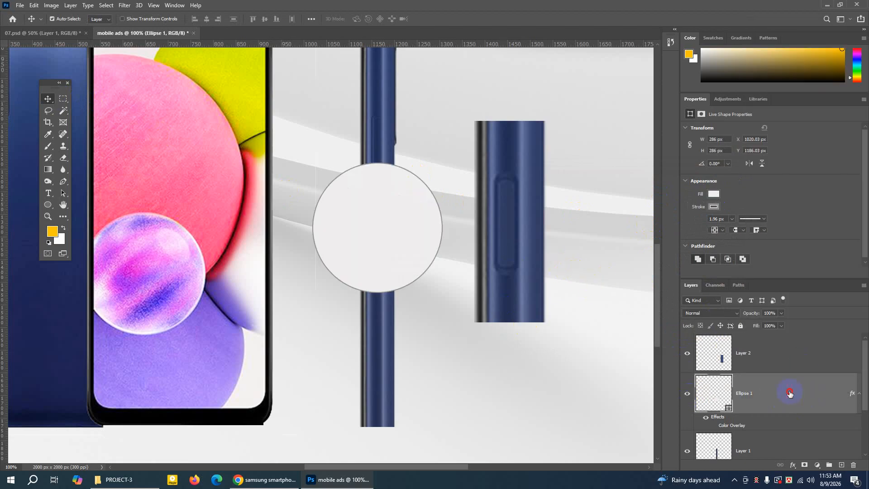
pyautogui.doubleClick(790, 394)
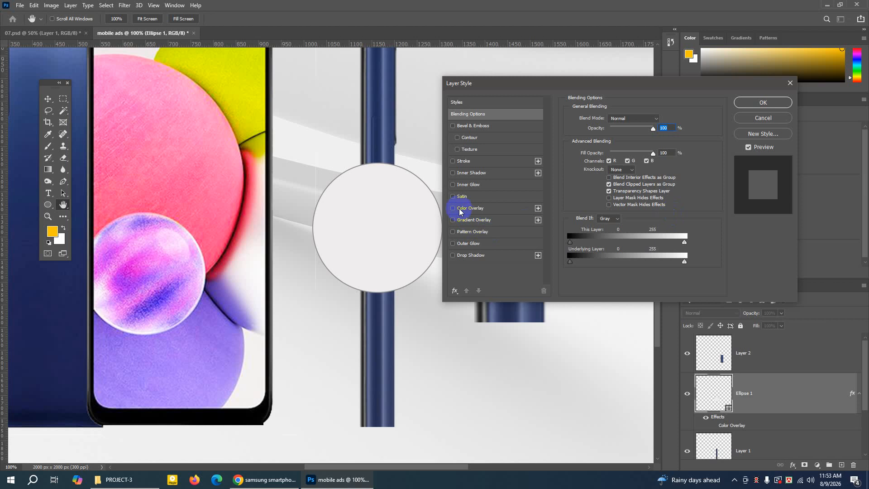
pyautogui.moveTo(504, 83); pyautogui.dragTo(381, 106)
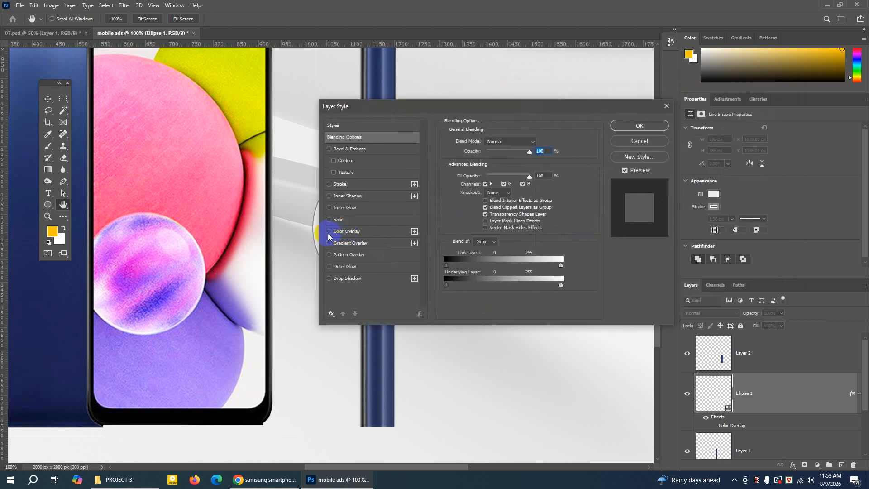
pyautogui.click(640, 126)
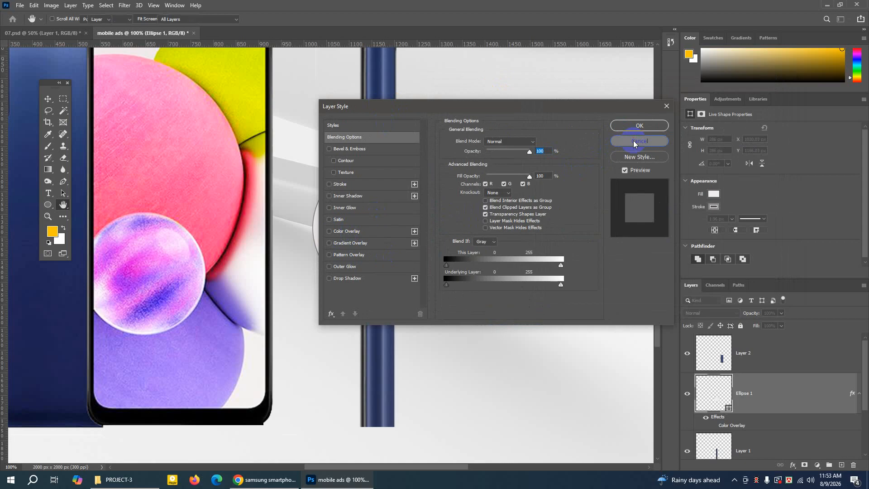
pyautogui.click(764, 346)
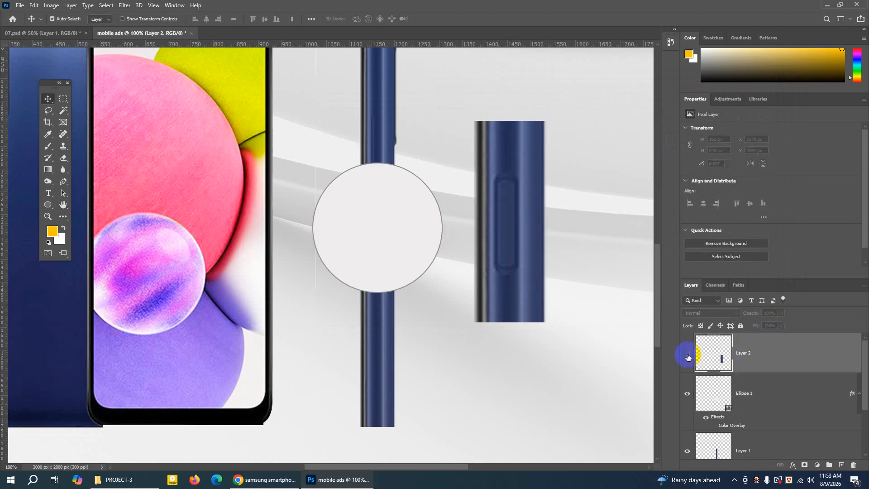
pyautogui.click(688, 354)
pyautogui.click(688, 356)
pyautogui.rightClick(770, 352)
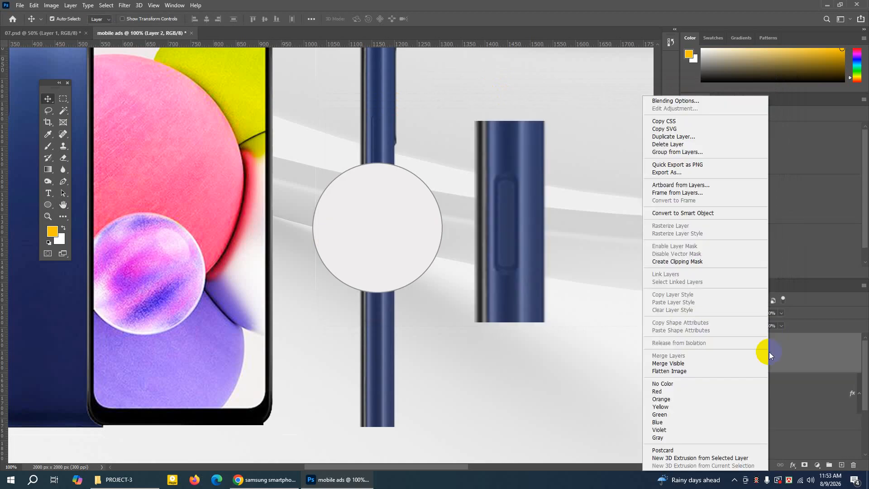
pyautogui.click(679, 261)
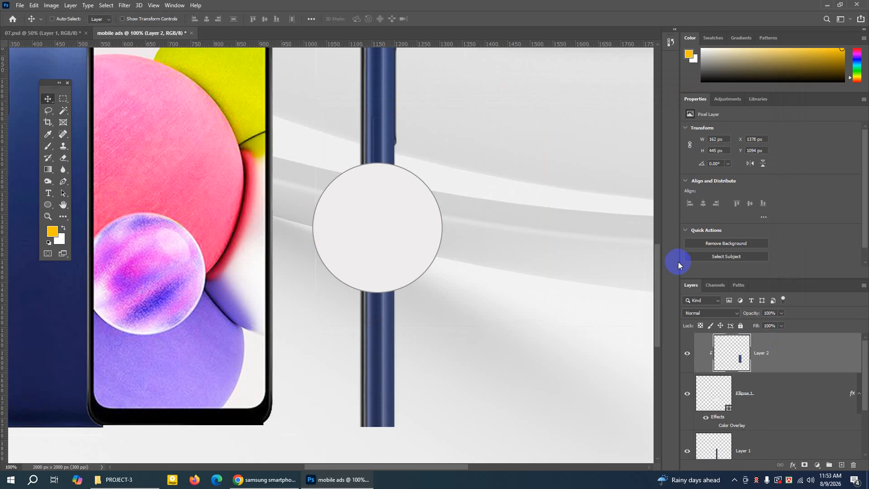
pyautogui.hotkey('ctrl', 'alt', 'g')
# Move the enlarged button image over the circle and clip Layer 2 to Ellipse 1 with a clipping mask
pyautogui.moveTo(522, 190); pyautogui.dragTo(384, 197)
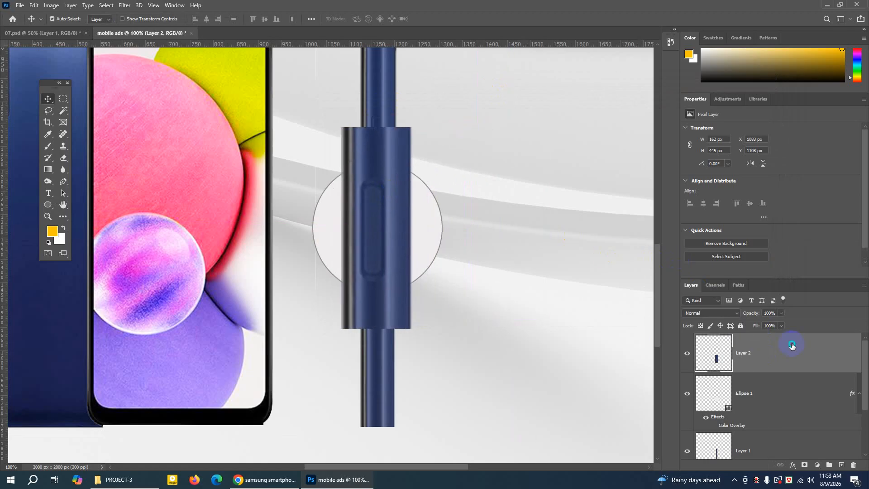
pyautogui.rightClick(792, 346)
pyautogui.click(701, 262)
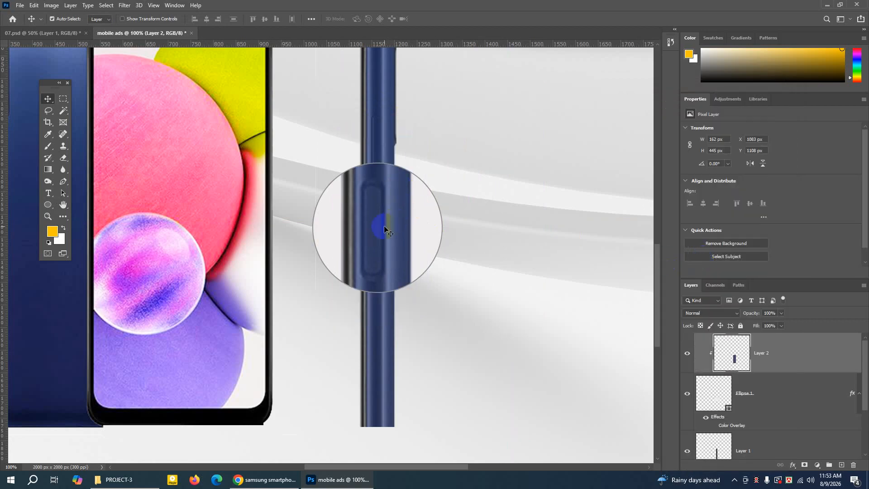
# Scale the clipped button image up to about 111% around its centre with Free Transform
pyautogui.hotkey('ctrl', 't')
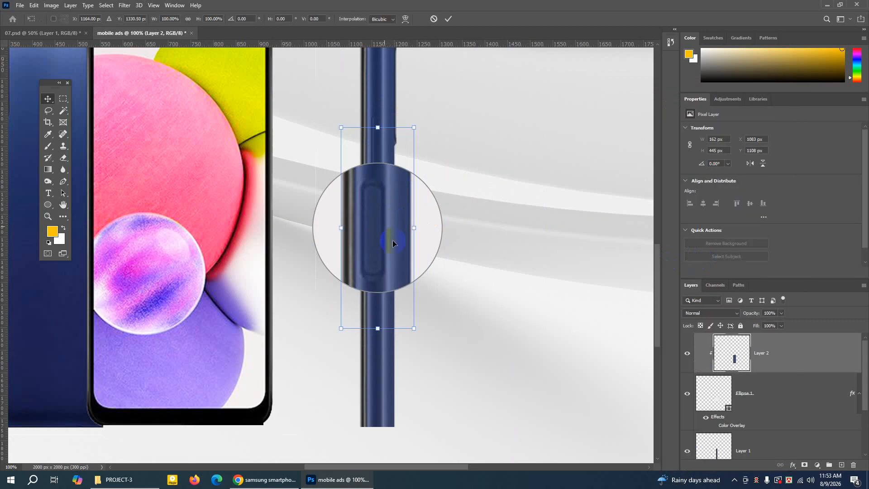
pyautogui.moveTo(414, 329); pyautogui.dragTo(422, 341)
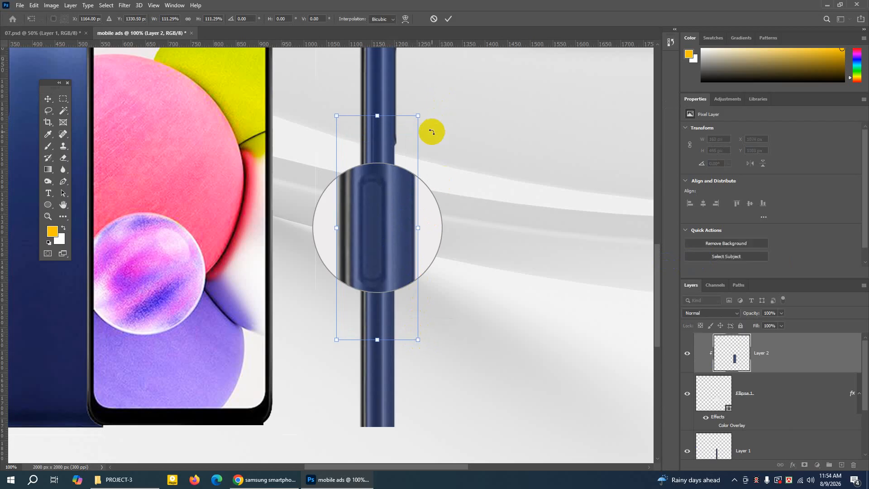
pyautogui.click(448, 20)
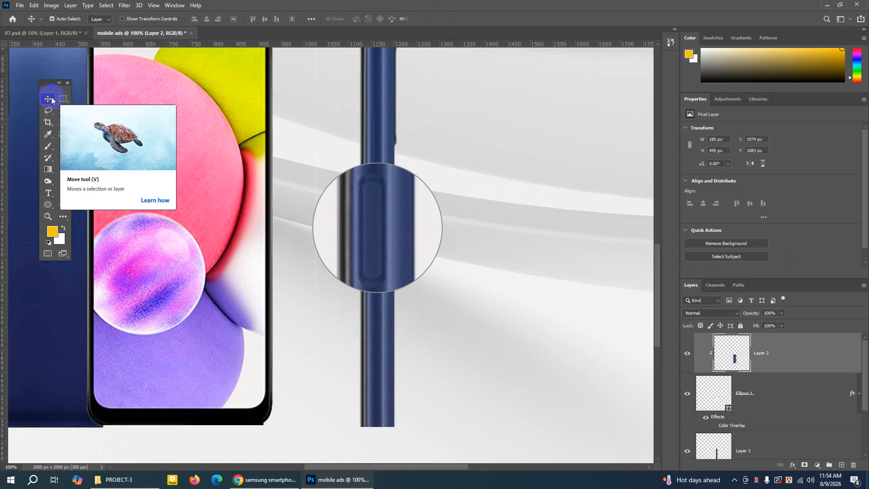
# Nudge the clipped button image 17 px to the right so the button sits centred in the circle
pyautogui.press('Right')
pyautogui.press('Right')
pyautogui.press('Right')
pyautogui.press('Right')
pyautogui.press('Right')
pyautogui.press('Right')
pyautogui.press('Right')
pyautogui.press('Right')
pyautogui.press('Right')
pyautogui.press('Right')
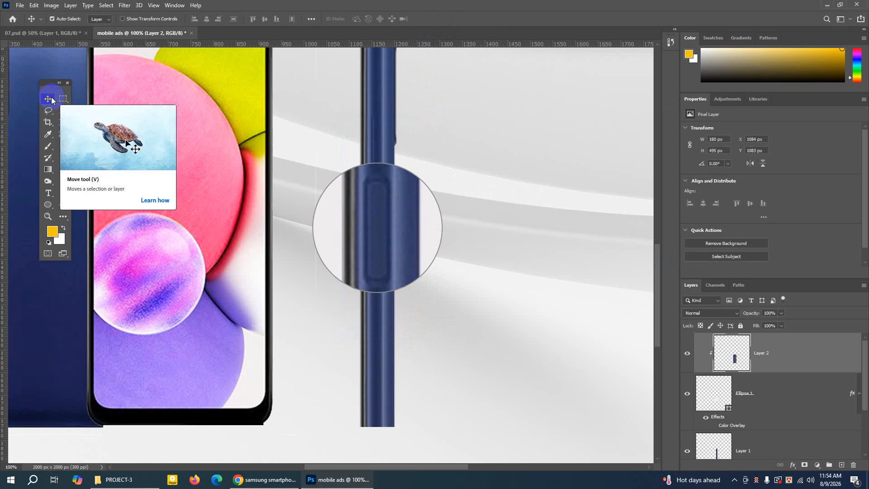
pyautogui.press('Right')
pyautogui.press('Right')
pyautogui.press('Right')
pyautogui.press('Right')
pyautogui.press('Right')
pyautogui.press('Right')
pyautogui.press('Right')
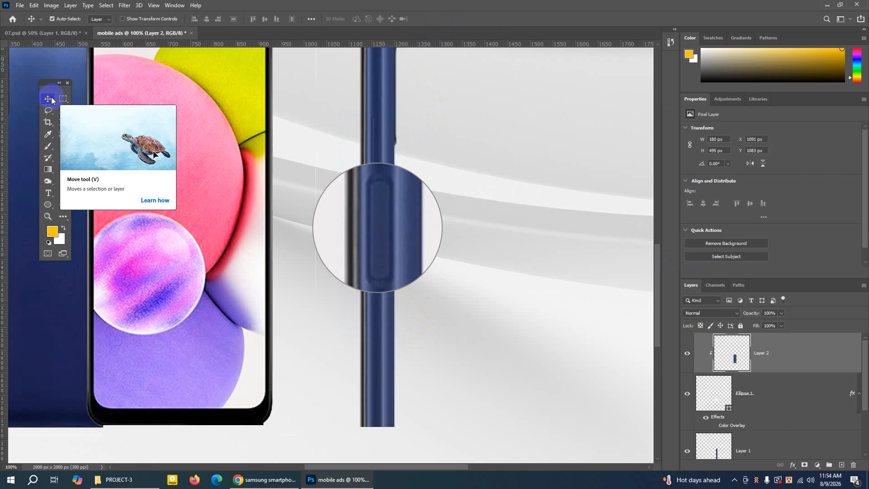
# Switch to the 07.psd document and move the side-view phone behind the circular callout, to about X 1111 px, Y 787 px
pyautogui.click(68, 32)
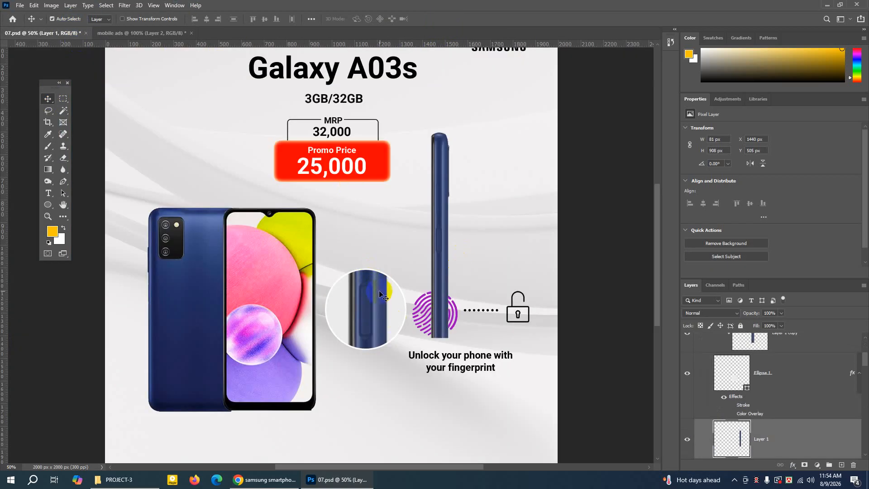
pyautogui.moveTo(439, 239); pyautogui.dragTo(365, 302)
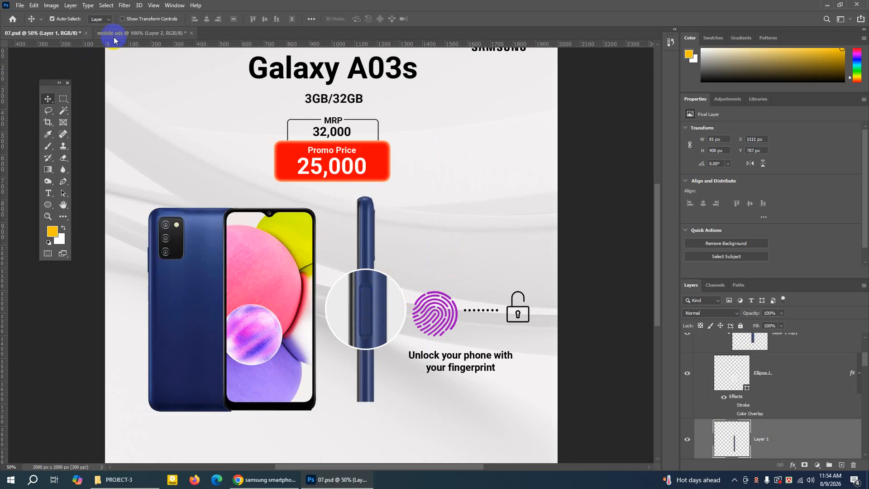
# In the mobile ads document, give the Ellipse 1 callout circle a near-white stroke about 7.41 px wide
pyautogui.click(131, 33)
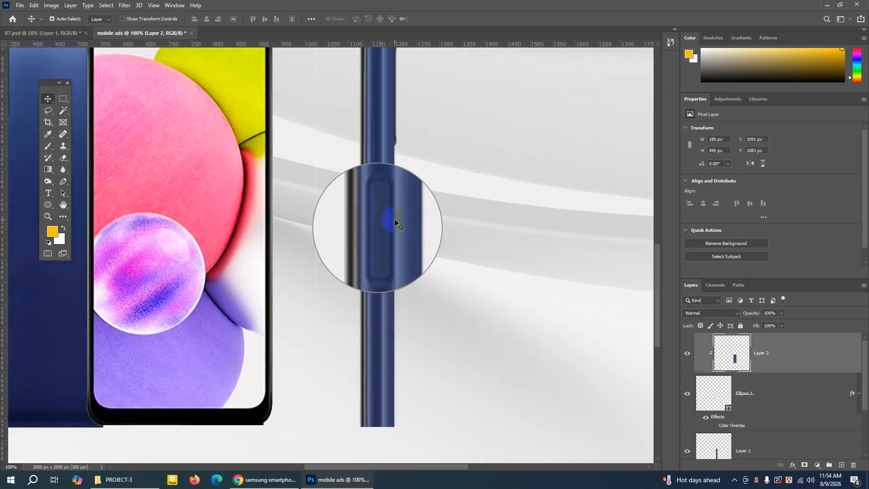
pyautogui.click(62, 33)
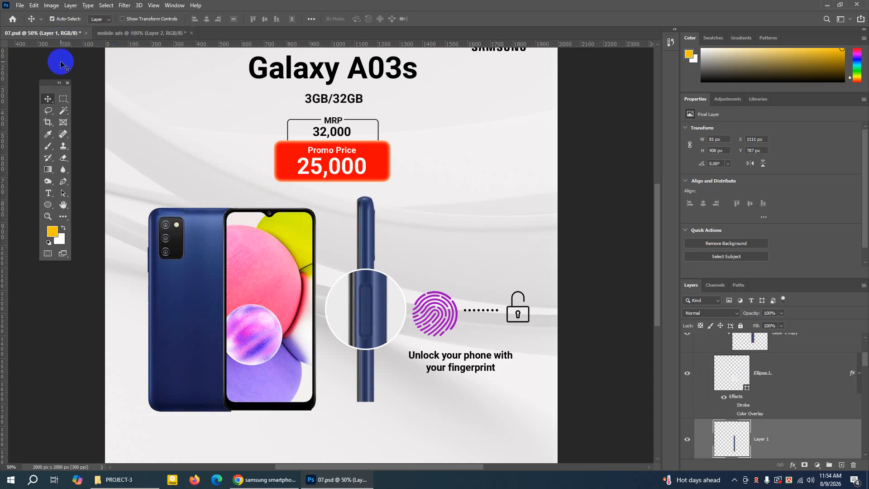
pyautogui.click(135, 34)
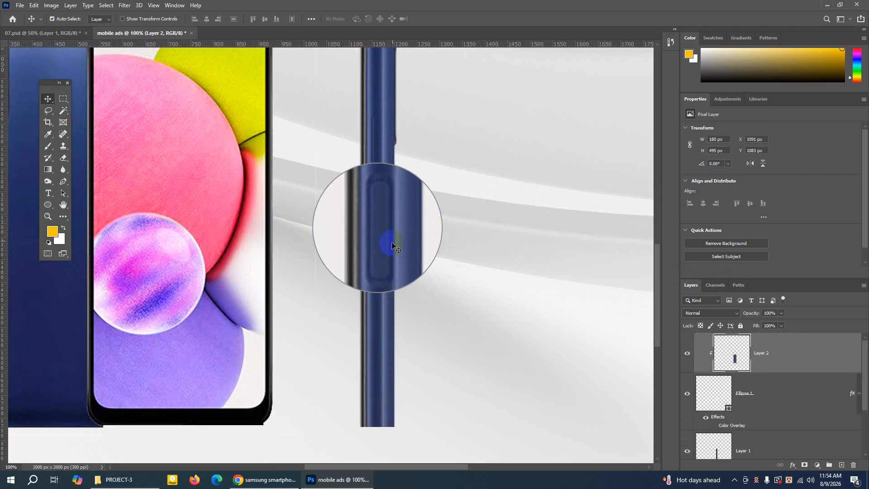
pyautogui.click(431, 219)
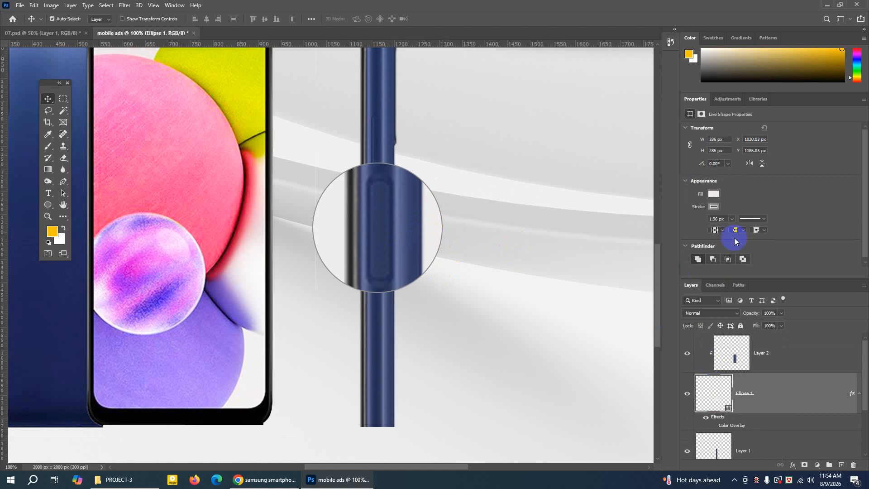
pyautogui.click(713, 207)
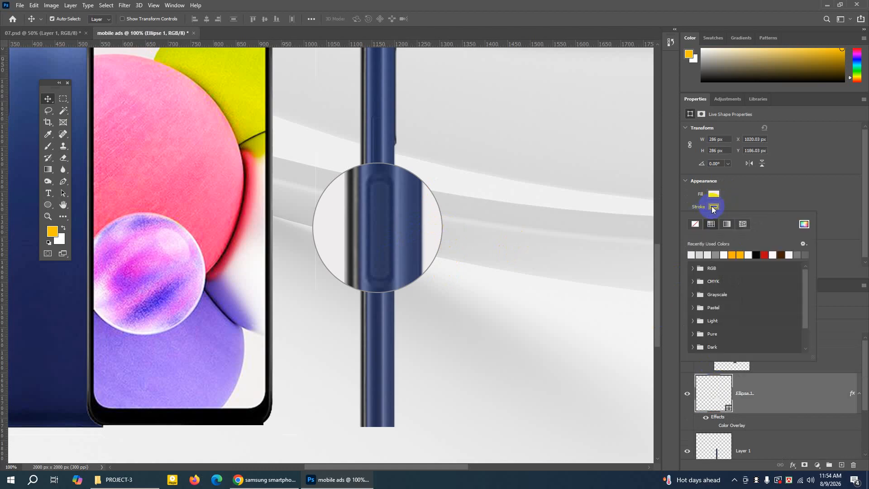
pyautogui.click(696, 254)
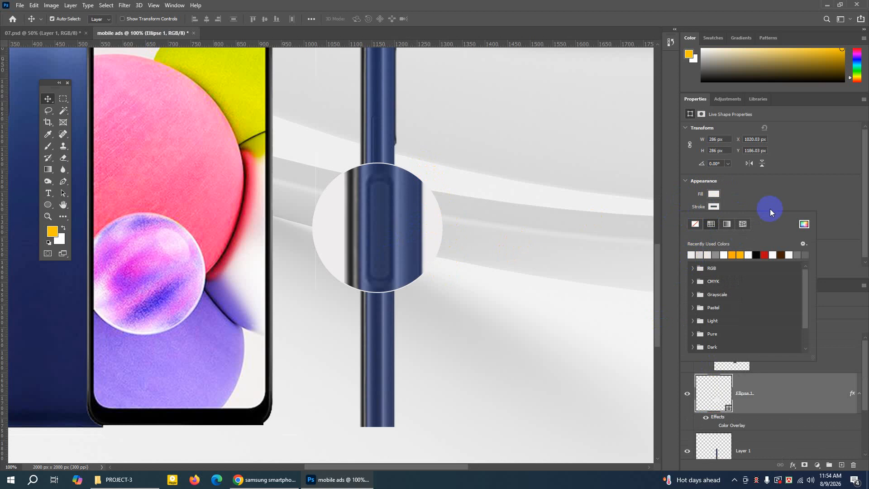
pyautogui.click(761, 199)
pyautogui.click(730, 219)
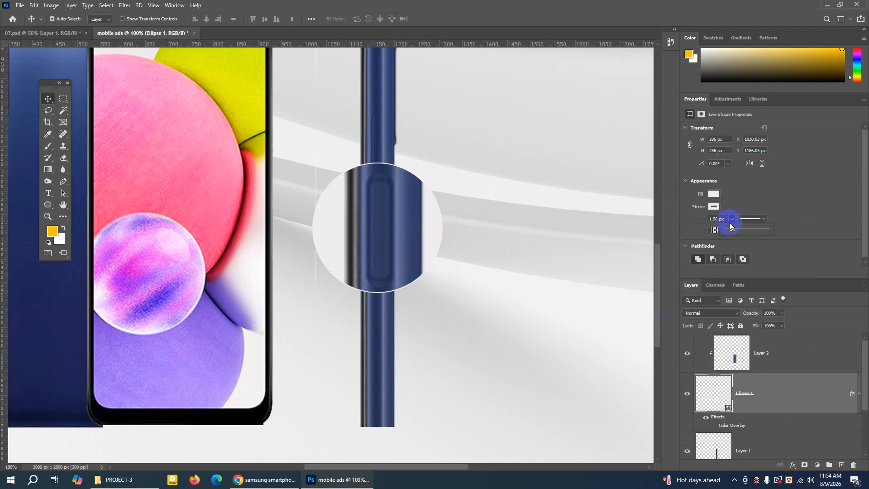
pyautogui.moveTo(735, 230); pyautogui.dragTo(732, 232)
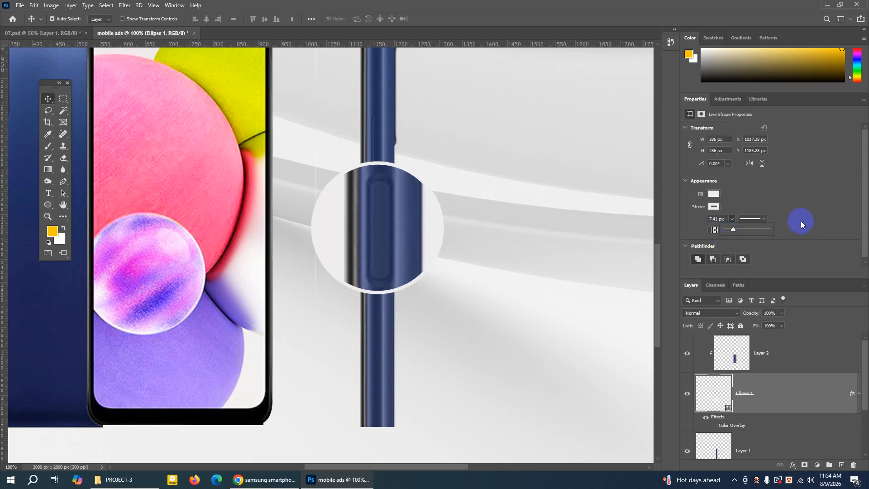
pyautogui.click(687, 394)
pyautogui.click(687, 395)
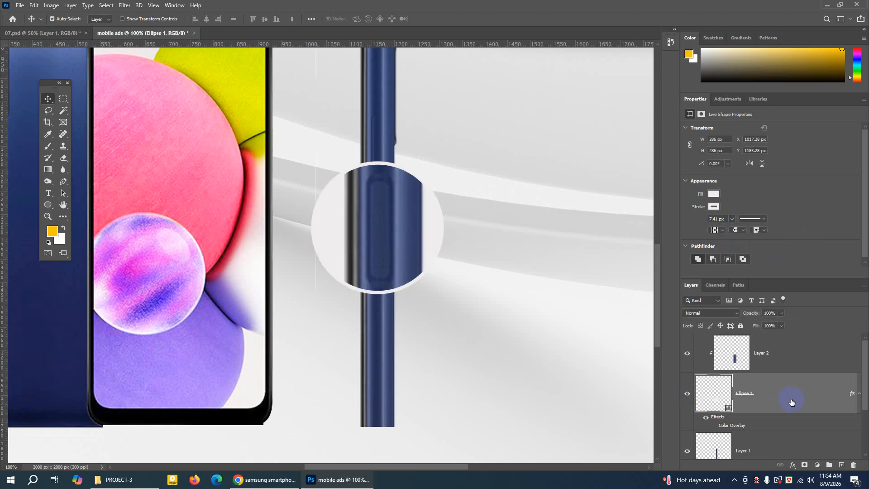
pyautogui.click(687, 395)
pyautogui.click(687, 395)
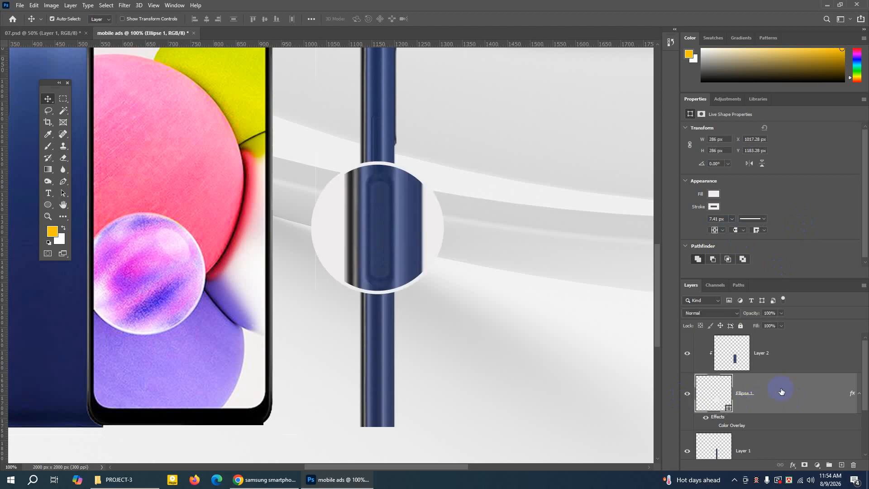
# Add a Drop Shadow layer style to Ellipse 1 with distance 0 px and size 27 px
pyautogui.doubleClick(807, 390)
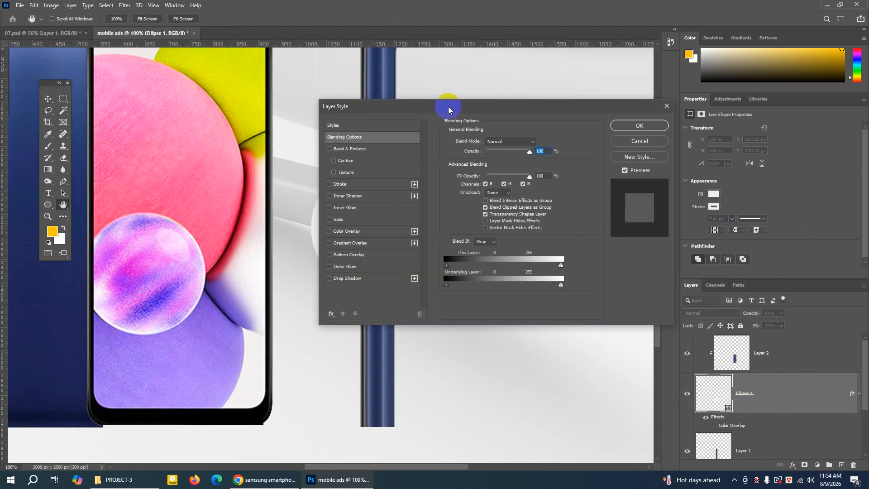
pyautogui.moveTo(447, 110); pyautogui.dragTo(576, 84)
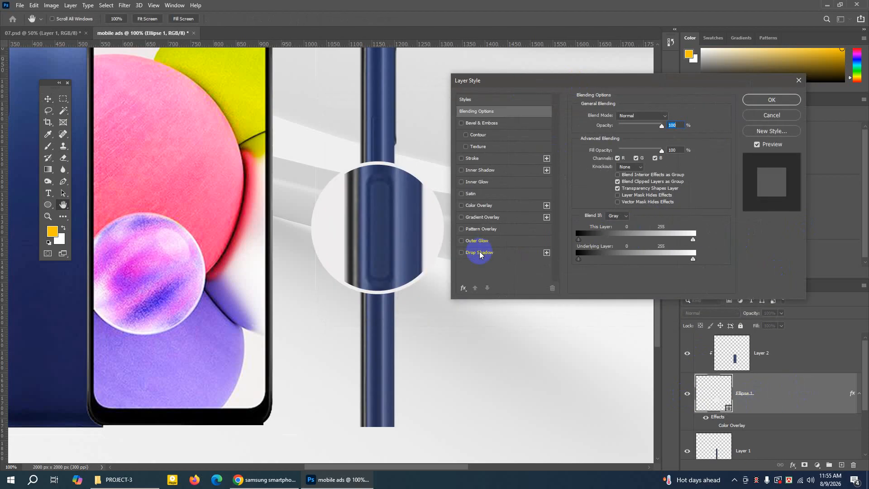
pyautogui.click(476, 158)
pyautogui.click(462, 158)
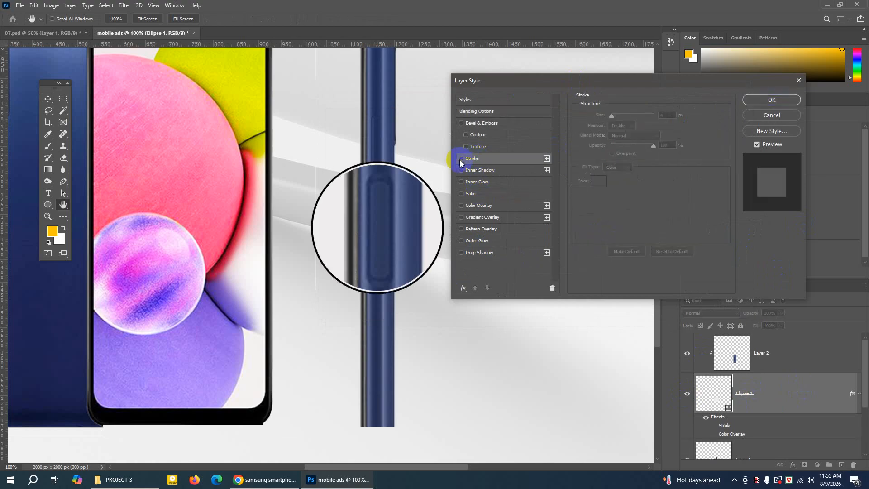
pyautogui.click(480, 253)
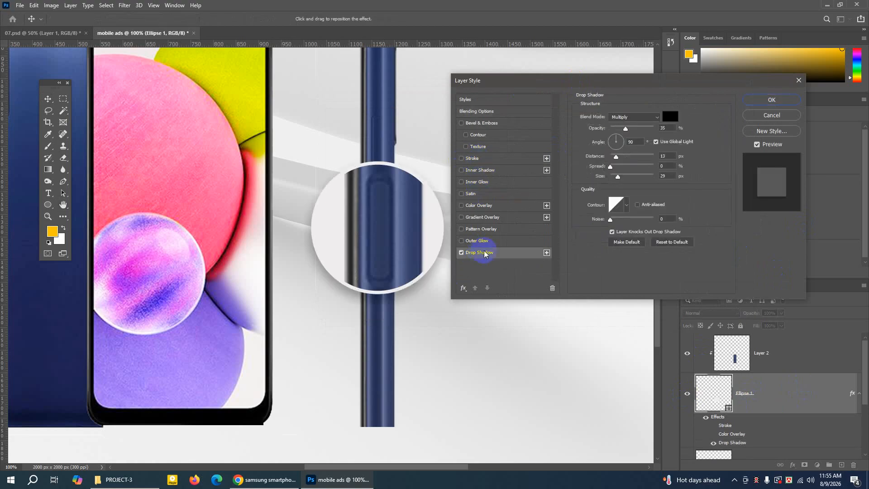
pyautogui.moveTo(577, 86); pyautogui.dragTo(602, 89)
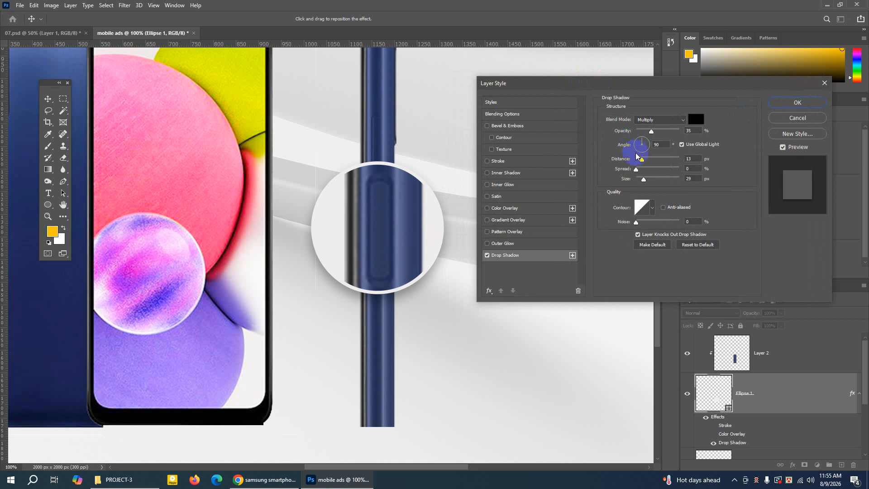
pyautogui.moveTo(643, 160); pyautogui.dragTo(645, 182)
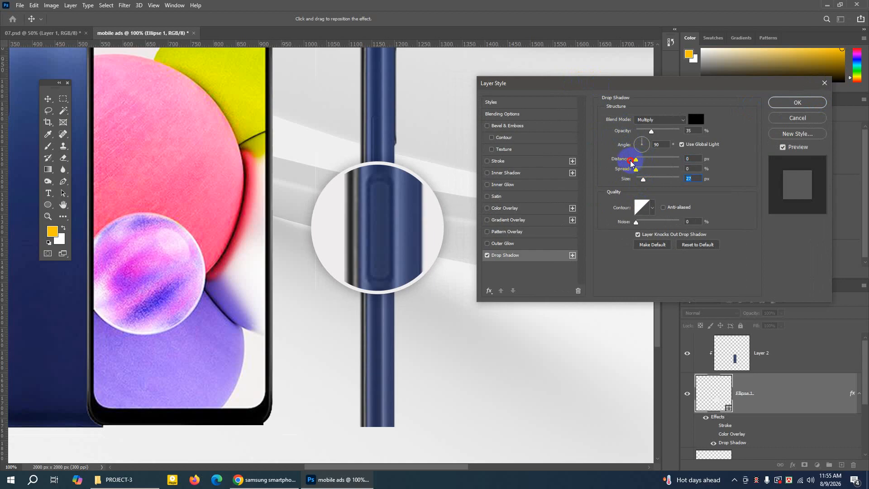
pyautogui.click(797, 102)
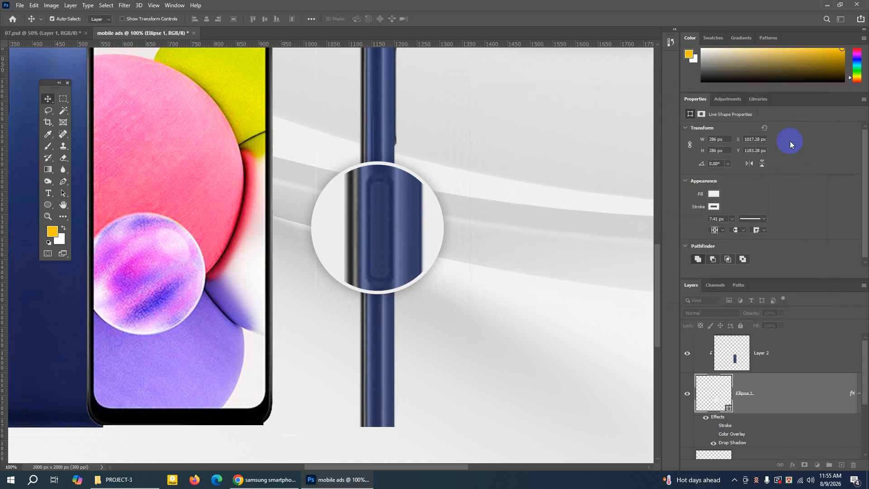
# Switch to the 07.psd document and select the purple fingerprint icon's layer, img_504946
pyautogui.hotkey('ctrl', '-')
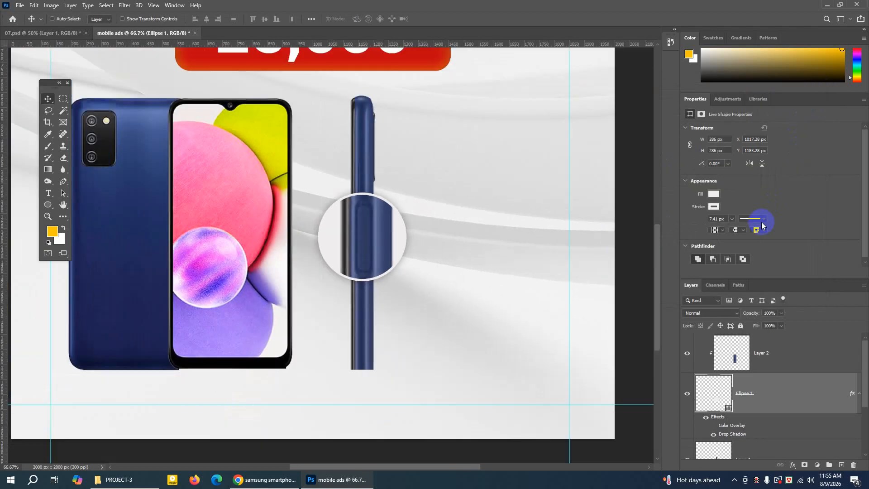
pyautogui.hotkey('ctrl', '-')
pyautogui.hotkey('ctrl', '+')
pyautogui.hotkey('ctrl', '+')
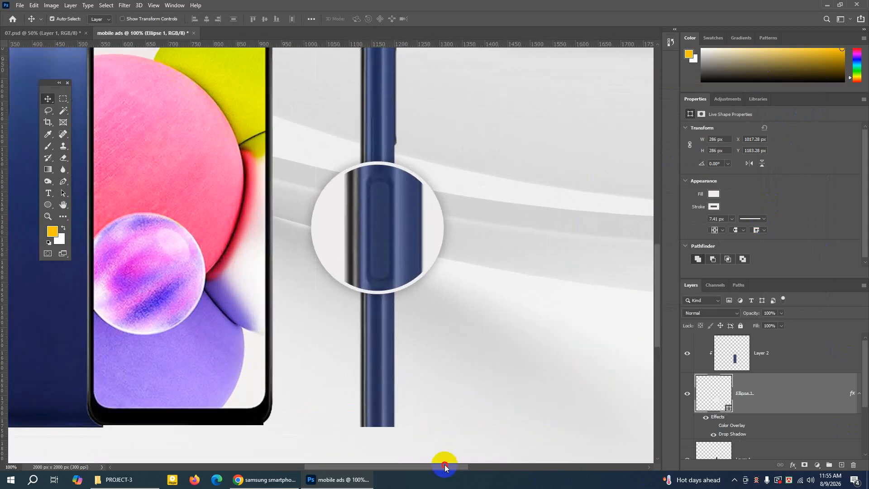
pyautogui.moveTo(442, 467); pyautogui.dragTo(496, 467)
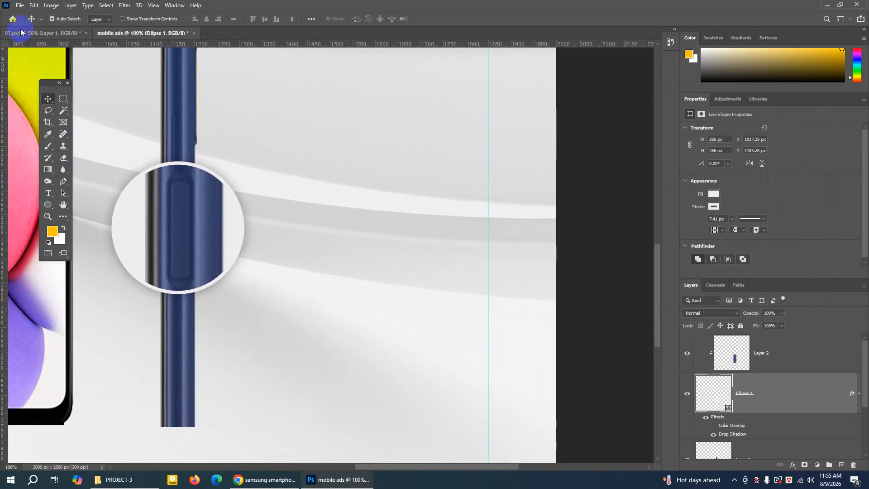
pyautogui.click(43, 32)
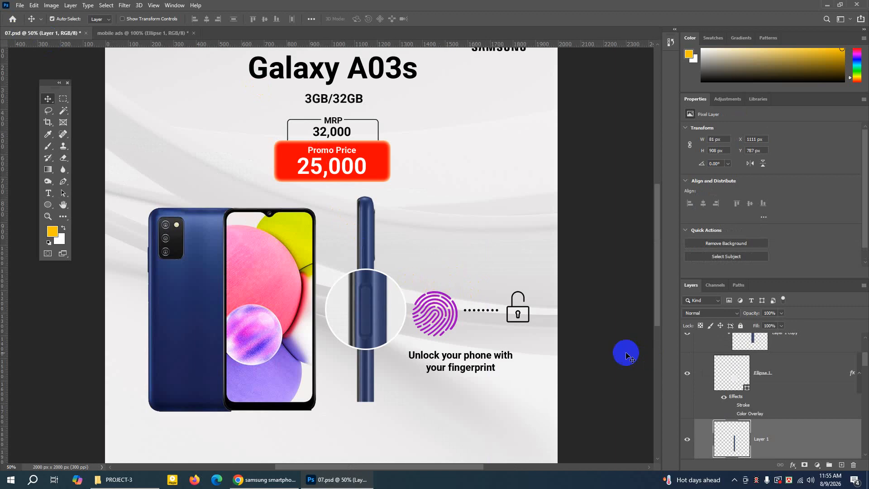
pyautogui.click(446, 310)
pyautogui.scroll(-1, 755, 364)
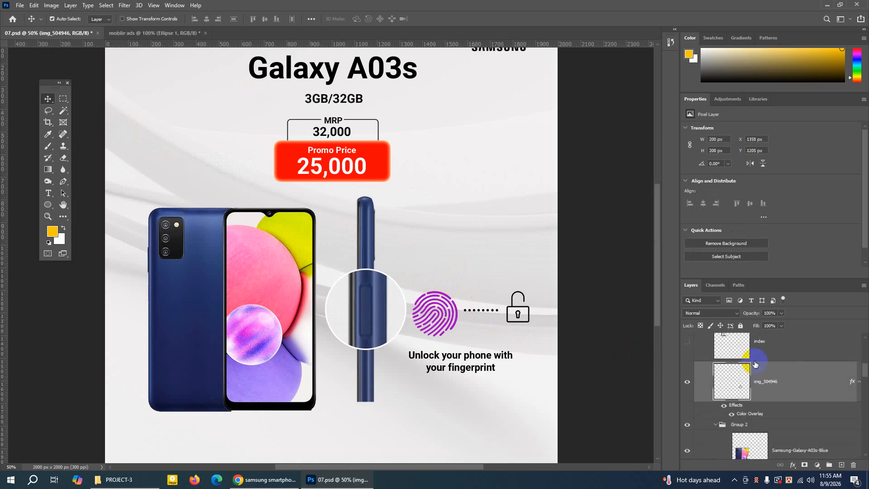
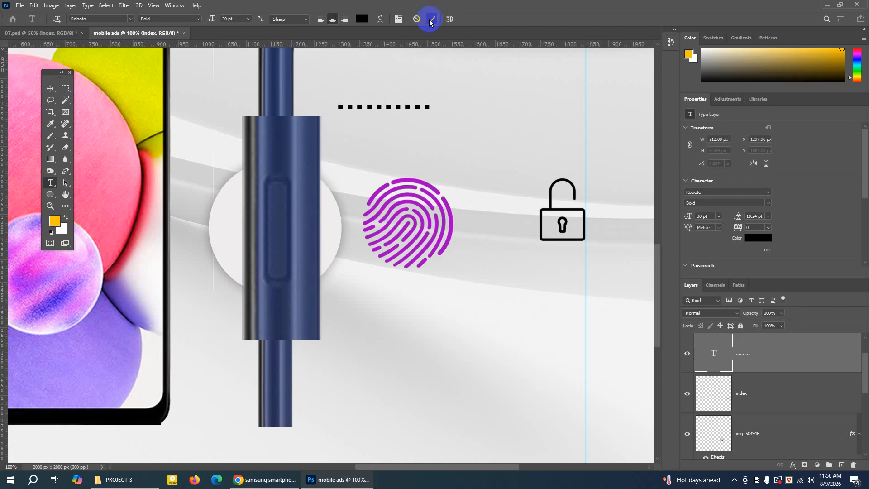
# Move the dotted line between the fingerprint and padlock icons, to about X 1567 px, Y 1258 px
pyautogui.click(50, 88)
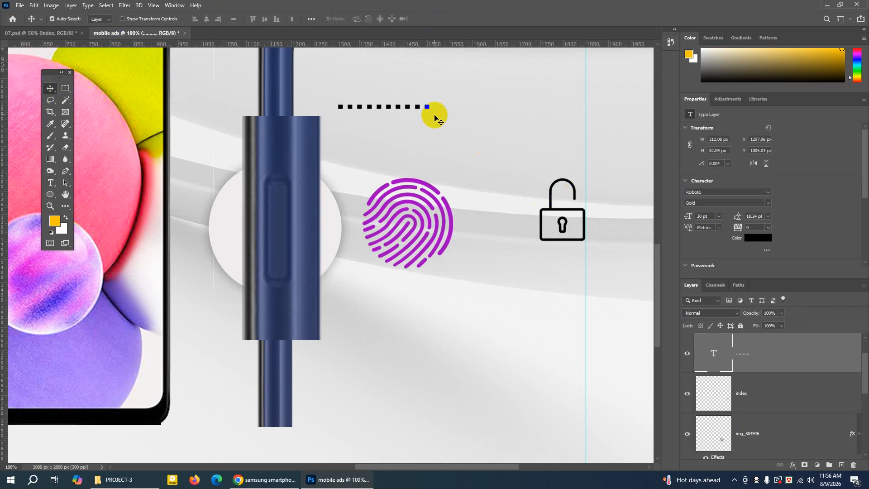
pyautogui.moveTo(428, 109); pyautogui.dragTo(550, 222)
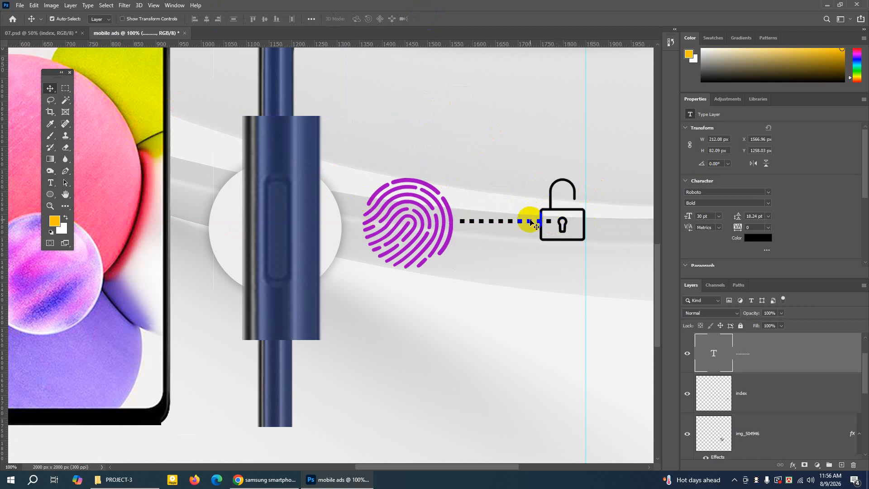
pyautogui.click(688, 355)
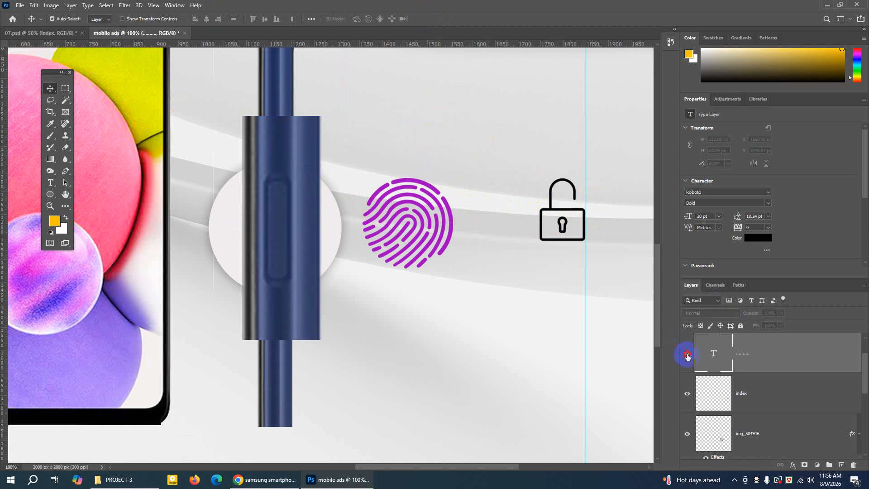
pyautogui.click(688, 355)
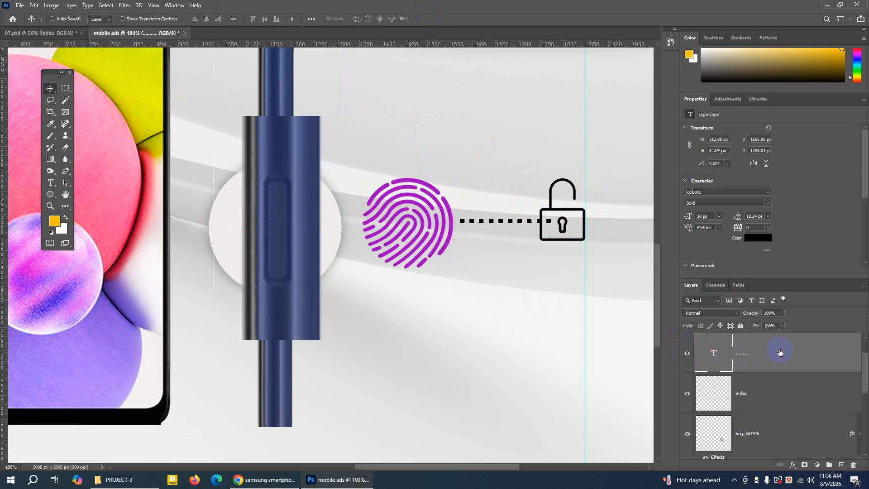
# Scale the dotted line to about 75.71% with Free Transform and nudge it 12 px down between the two icons
pyautogui.hotkey('ctrl', 't')
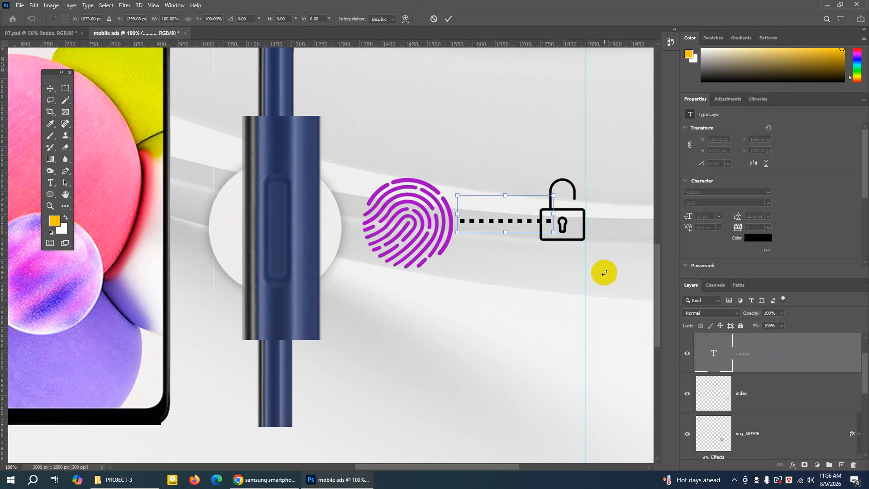
pyautogui.moveTo(553, 239); pyautogui.dragTo(529, 236)
pyautogui.press('Down')
pyautogui.press('Down')
pyautogui.press('Down')
pyautogui.press('Down')
pyautogui.press('Down')
pyautogui.press('Down')
pyautogui.press('Down')
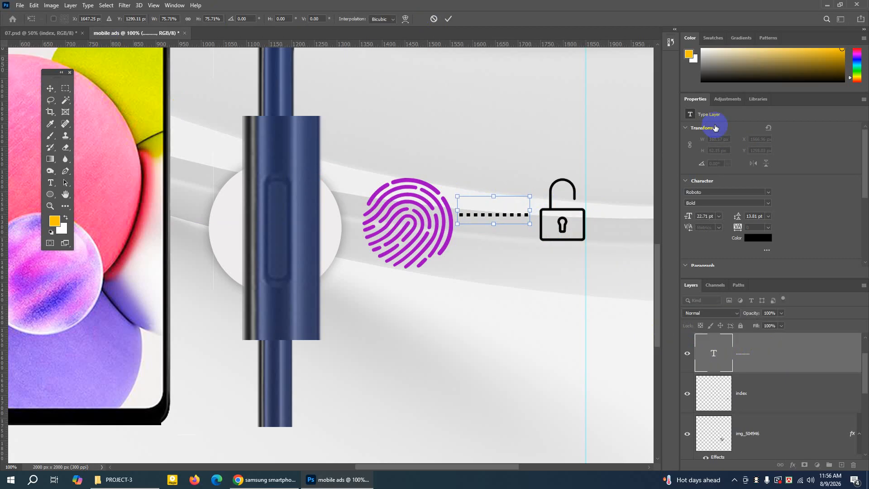
pyautogui.press('Down')
pyautogui.press('Down')
pyautogui.press('Down')
pyautogui.press('Down')
pyautogui.press('Down')
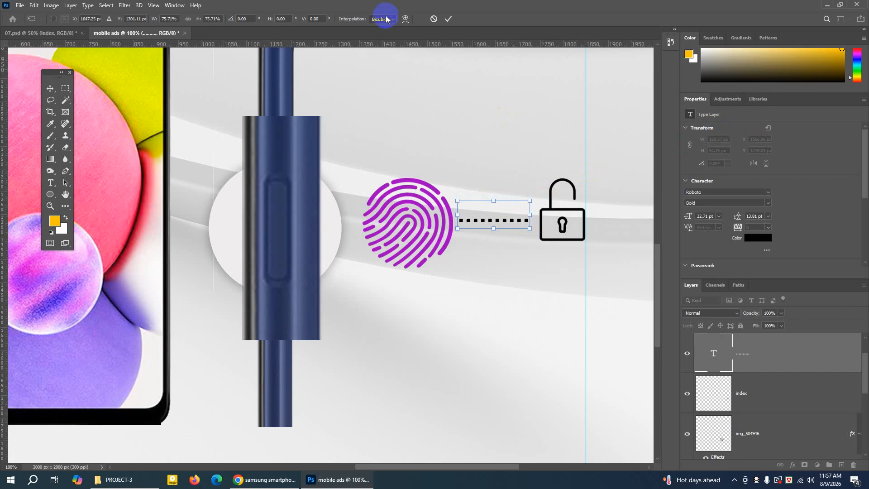
pyautogui.click(448, 18)
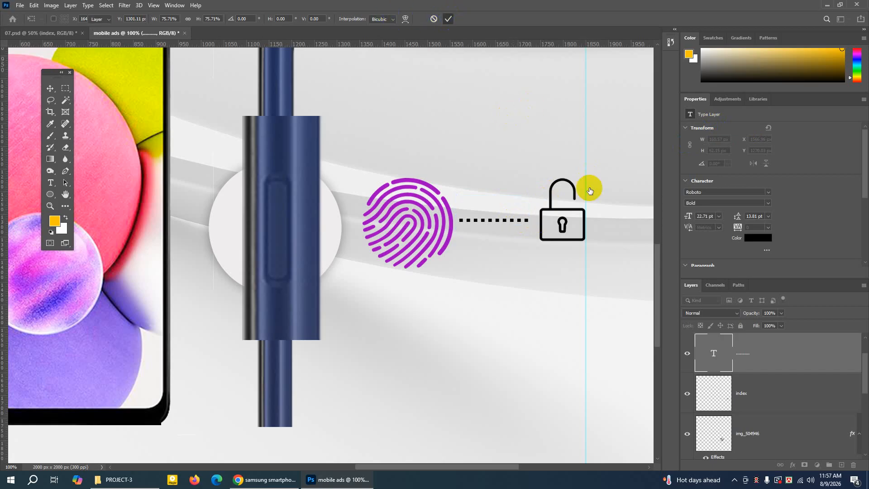
# Move the padlock icon slightly up and toward the dotted line, to about X 1737 px, Y 1211 px
pyautogui.click(563, 213)
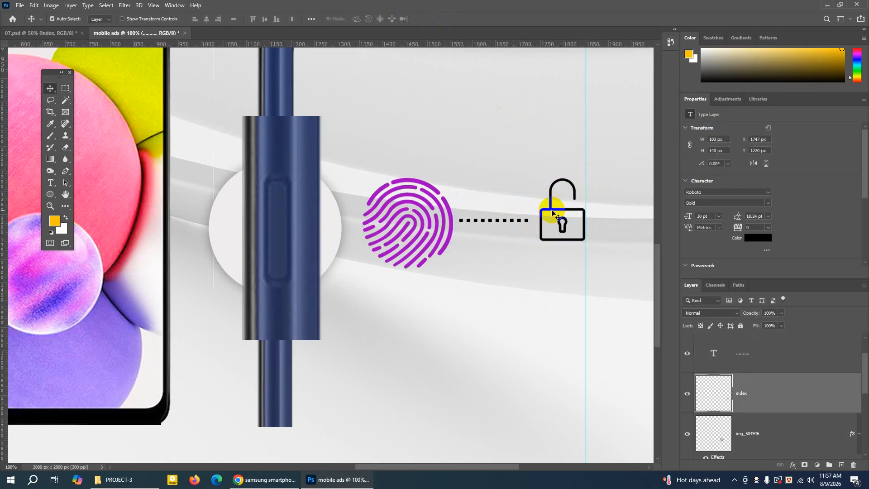
pyautogui.moveTo(550, 211); pyautogui.dragTo(548, 206)
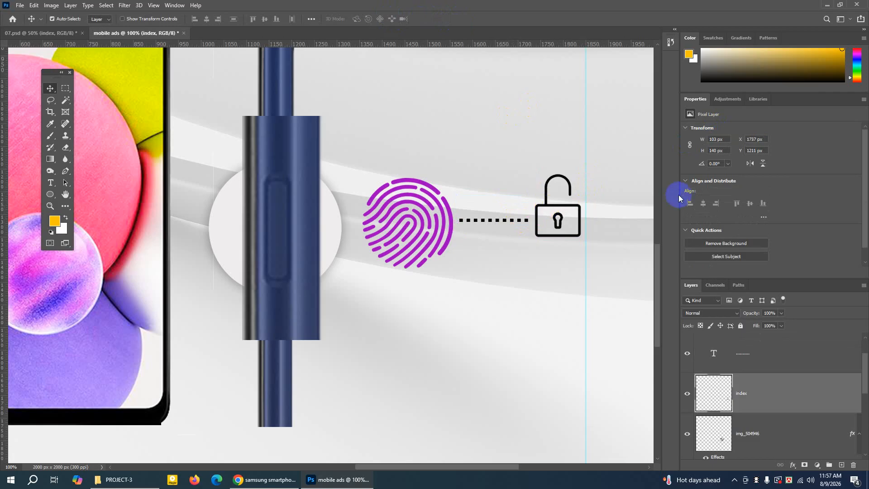
pyautogui.hotkey('ctrl', '-')
pyautogui.hotkey('ctrl', '-')
pyautogui.hotkey('ctrl', '-')
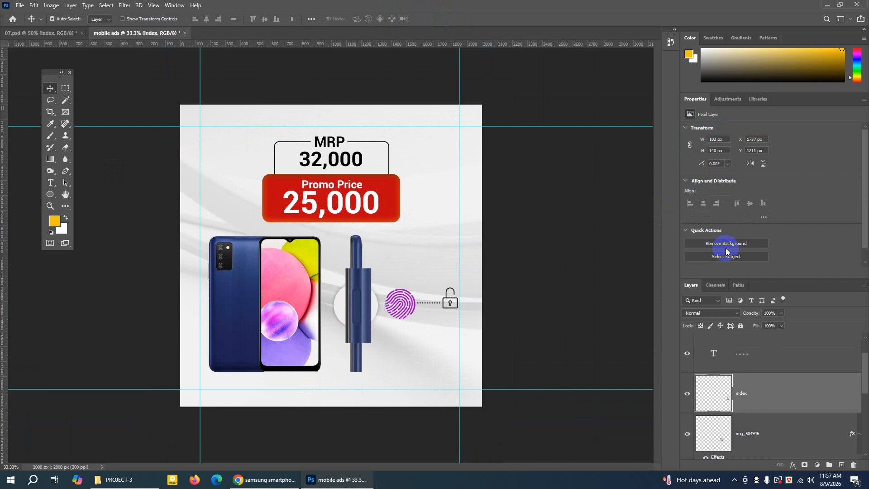
pyautogui.hotkey('ctrl', '+')
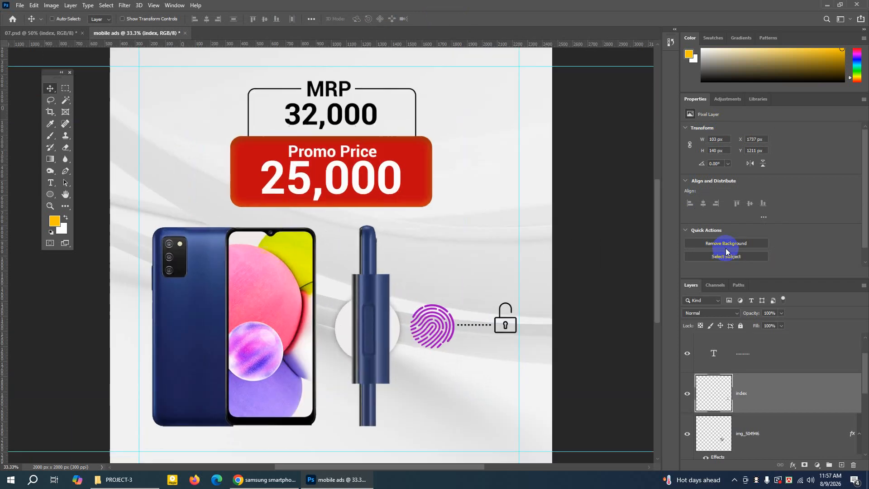
# Compare the circular callout with the one in 07.psd and shift the side-button close-up to about X 1076 px, Y 1104 px
pyautogui.hotkey('ctrl', '+')
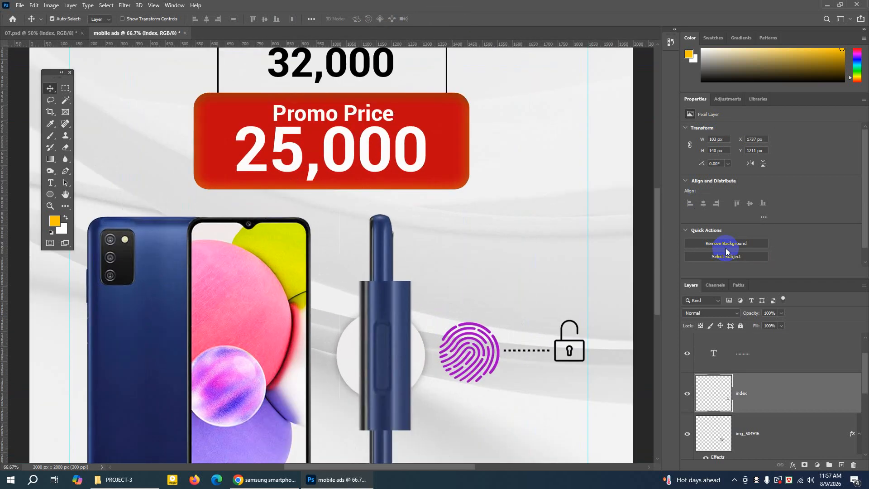
pyautogui.scroll(-2, 485, 262)
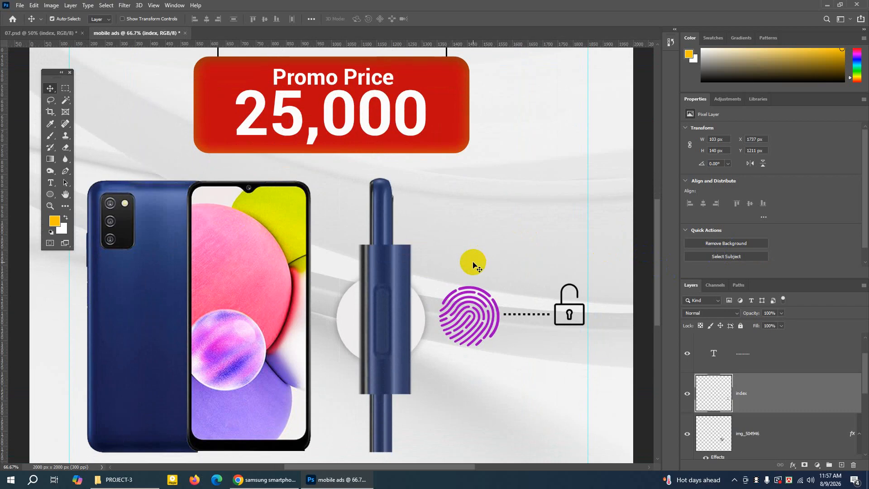
pyautogui.click(65, 33)
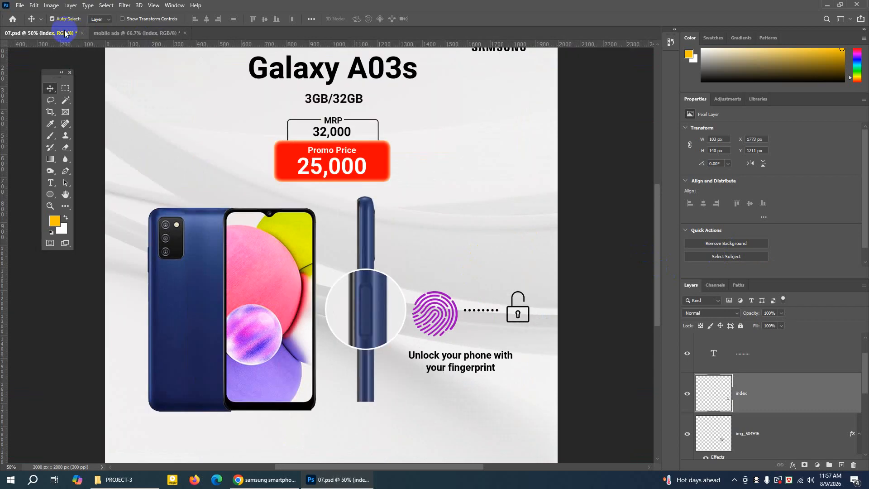
pyautogui.click(139, 35)
pyautogui.moveTo(404, 273); pyautogui.dragTo(383, 281)
pyautogui.click(413, 330)
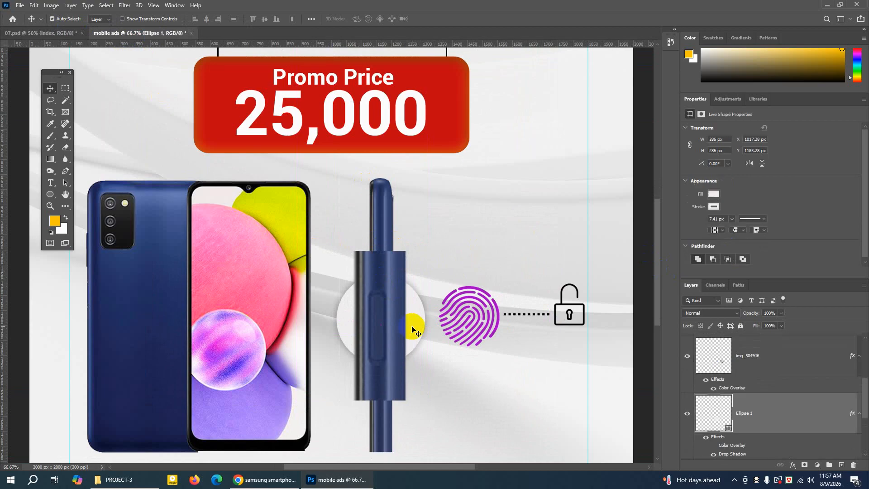
pyautogui.moveTo(382, 323); pyautogui.dragTo(379, 288)
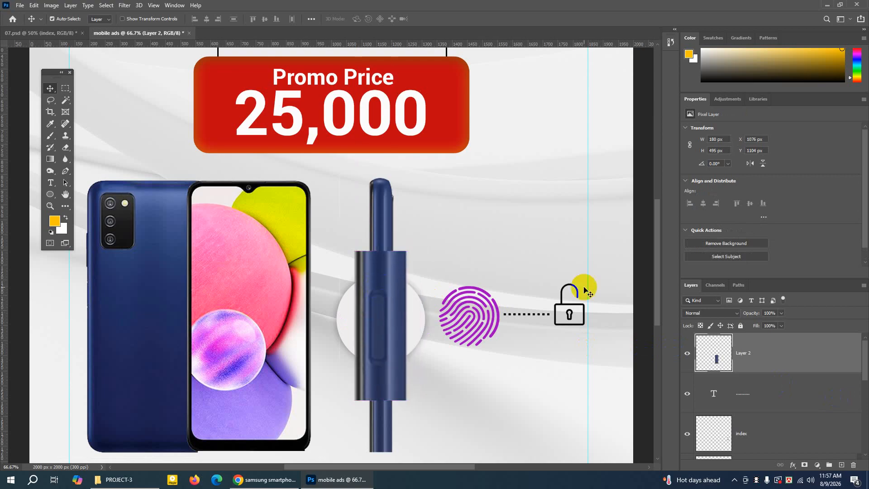
# Move the side-button close-up off the circle and place it back over it at about X 1080 px, Y 1083 px
pyautogui.moveTo(656, 308); pyautogui.dragTo(656, 317)
pyautogui.moveTo(391, 262); pyautogui.dragTo(505, 164)
pyautogui.click(391, 250)
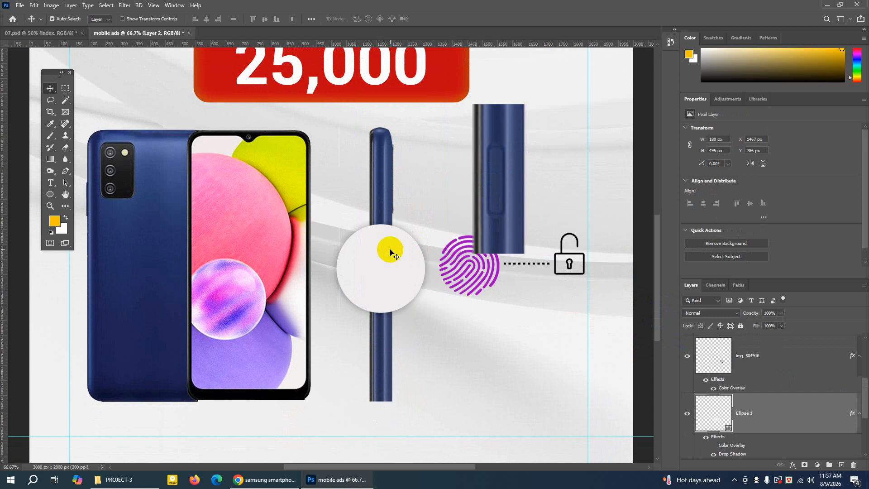
pyautogui.moveTo(493, 195); pyautogui.dragTo(374, 285)
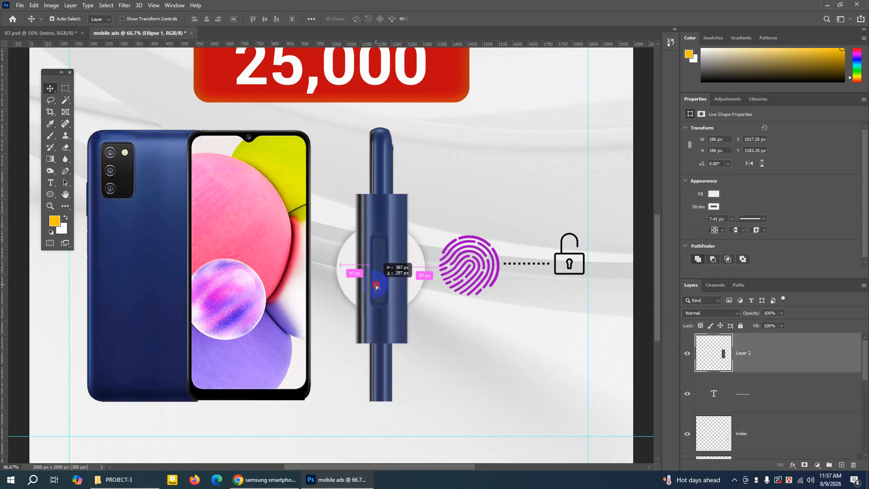
pyautogui.click(708, 366)
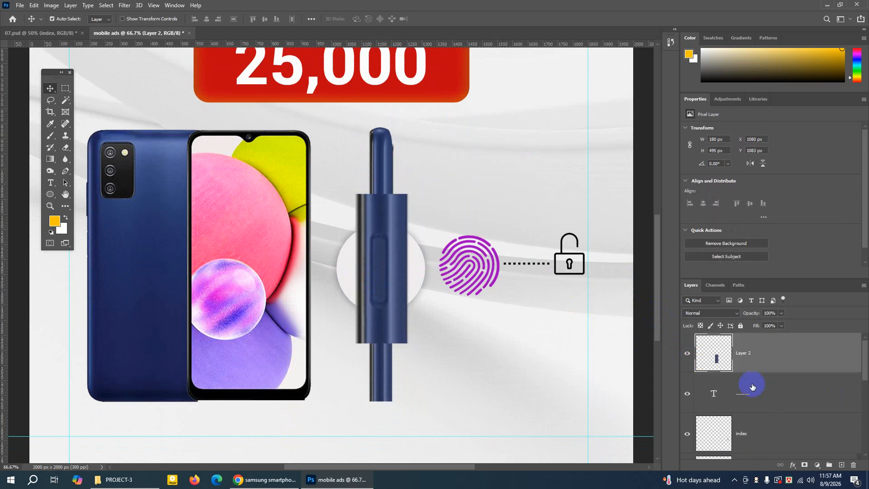
# Reorder the Ellipse 1 layer directly beneath Layer 2 and toggle the visibility of both layers to check them
pyautogui.click(428, 290)
pyautogui.moveTo(774, 421); pyautogui.dragTo(741, 383)
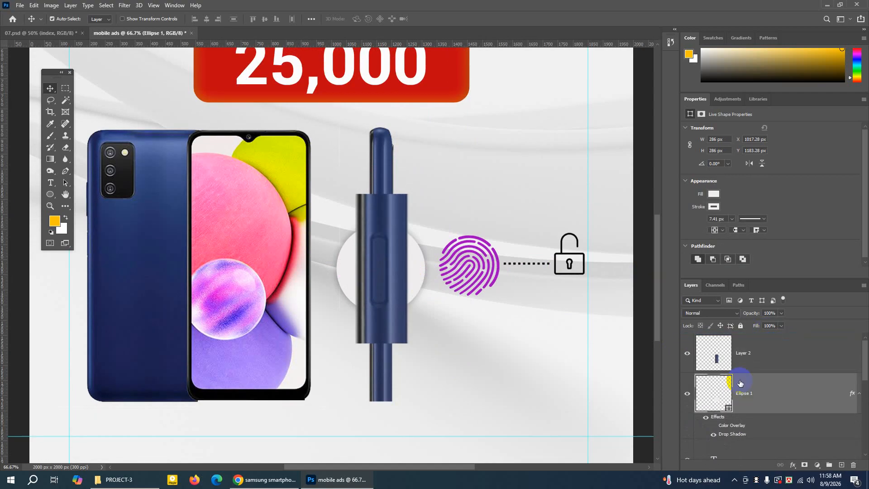
pyautogui.click(687, 393)
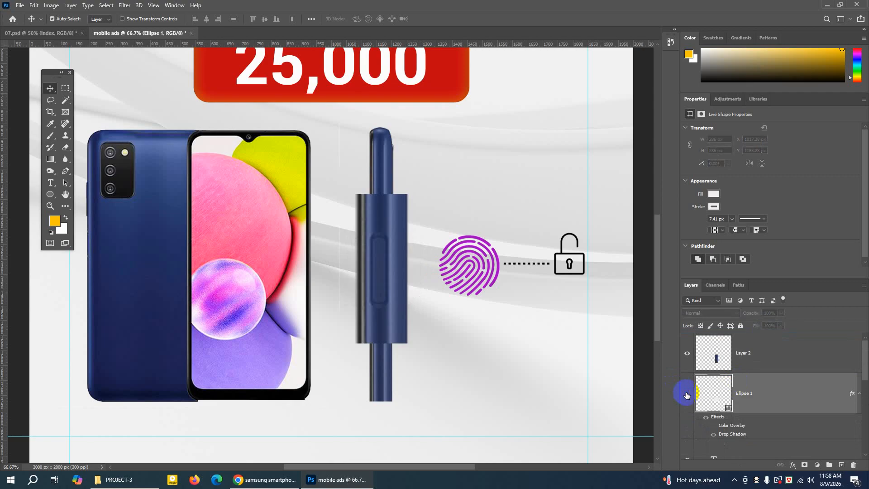
pyautogui.click(687, 393)
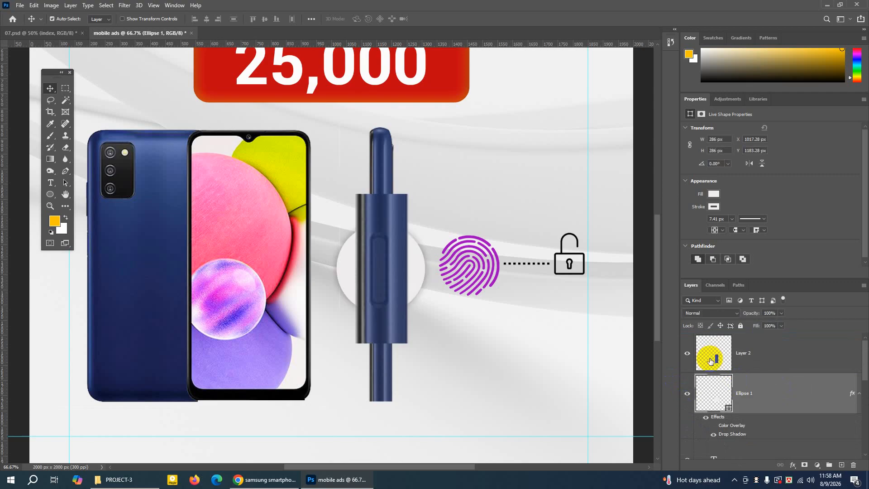
pyautogui.click(687, 353)
pyautogui.click(687, 353)
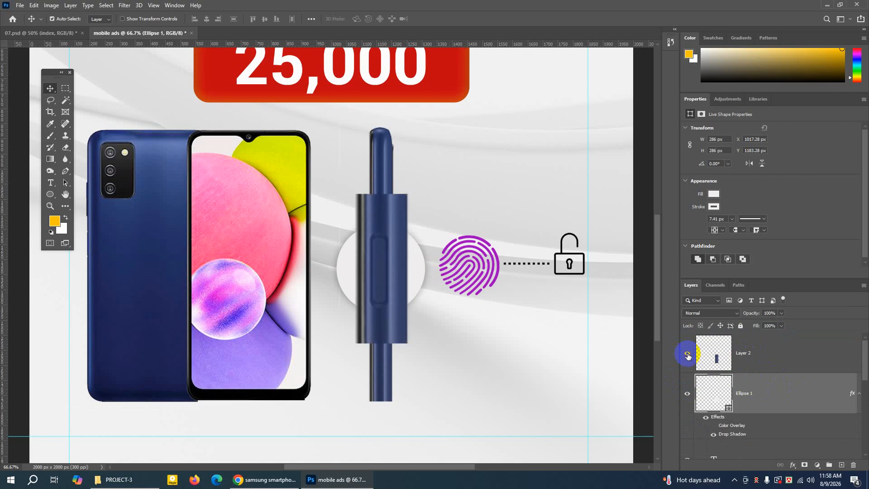
# Clip Layer 2, the side-button close-up, to the Ellipse 1 circle with a clipping mask
pyautogui.click(765, 356)
pyautogui.rightClick(765, 357)
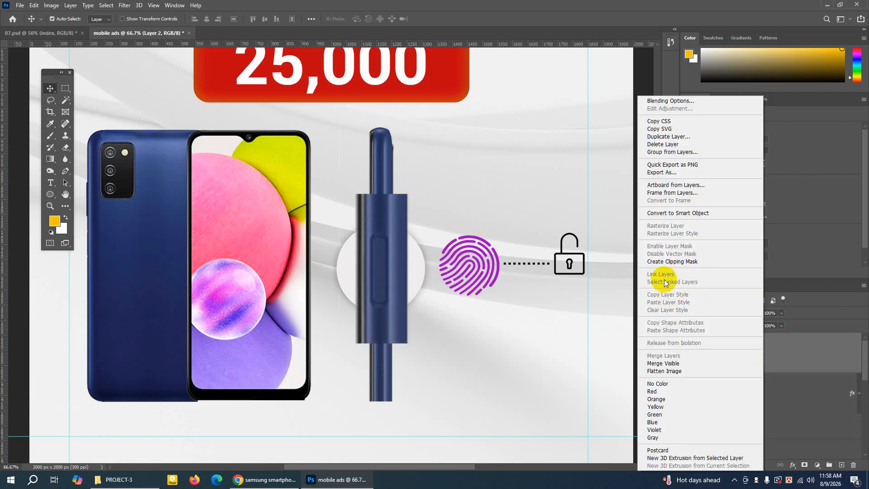
pyautogui.click(663, 263)
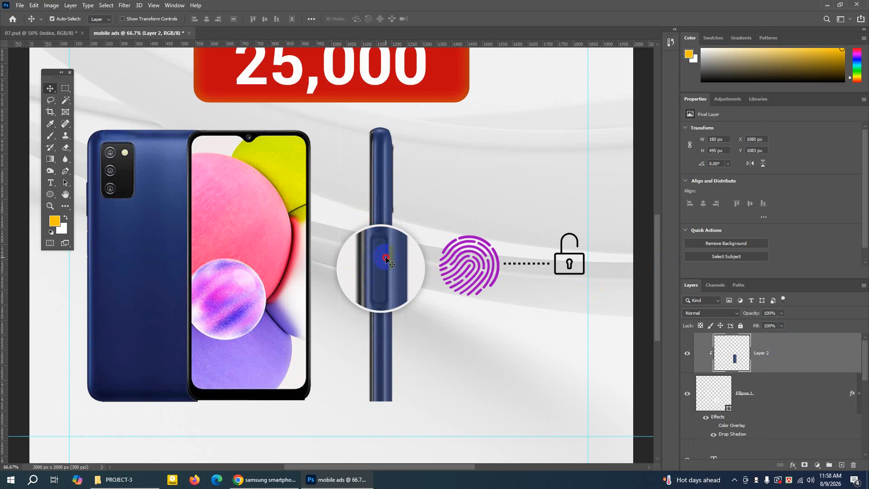
# Shift the clipped side-button close-up slightly right inside the circle, to X 1084 px
pyautogui.moveTo(385, 258); pyautogui.dragTo(389, 259)
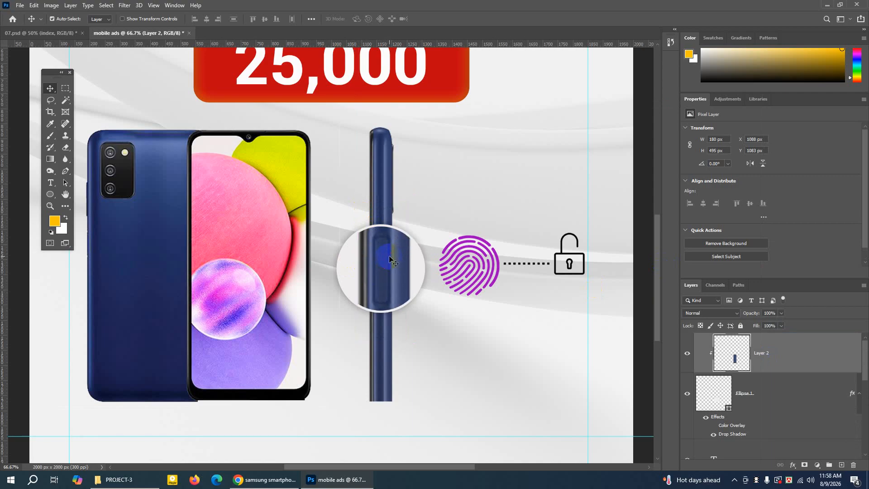
pyautogui.press('Left')
pyautogui.press('Left')
pyautogui.press('Left')
pyautogui.press('Left')
pyautogui.press('Left')
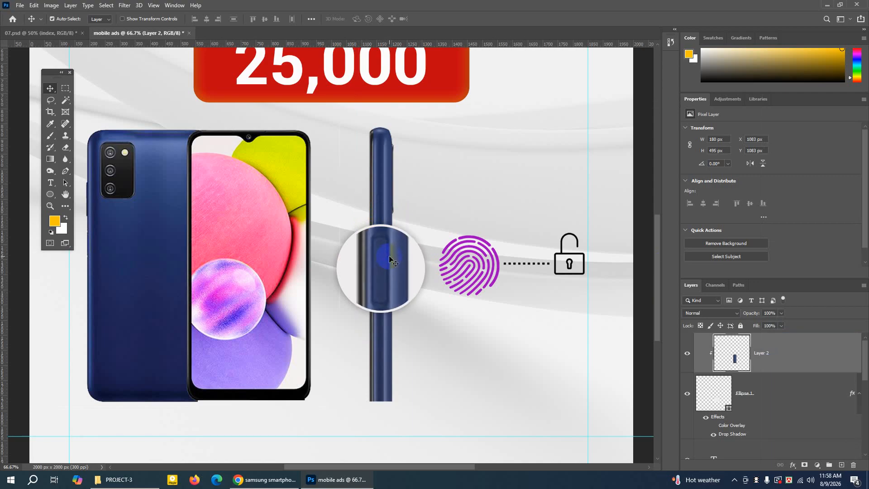
pyautogui.press('Right')
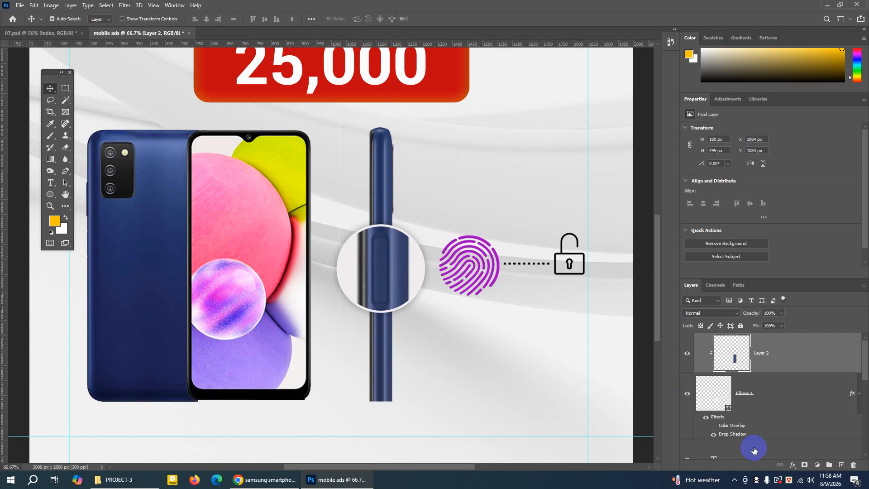
# Hide the guides on the mobile ads canvas
pyautogui.hotkey('ctrl', '-')
pyautogui.hotkey('ctrl', '-')
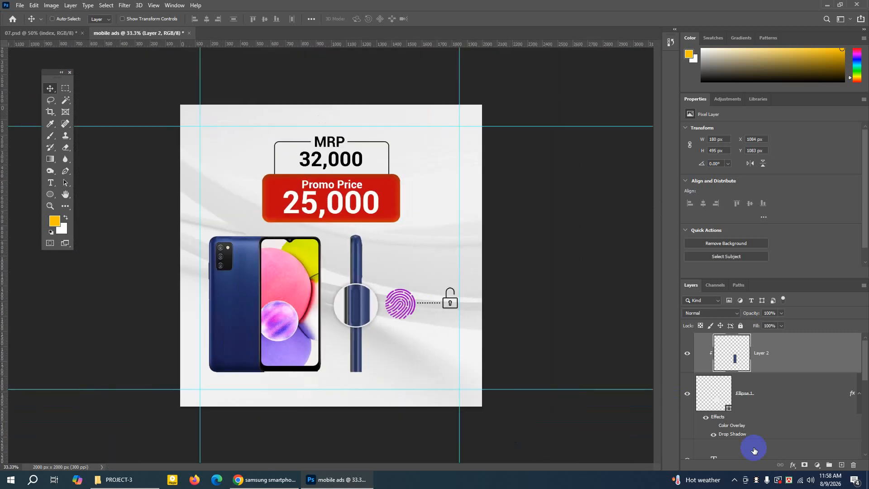
pyautogui.hotkey('ctrl', ';')
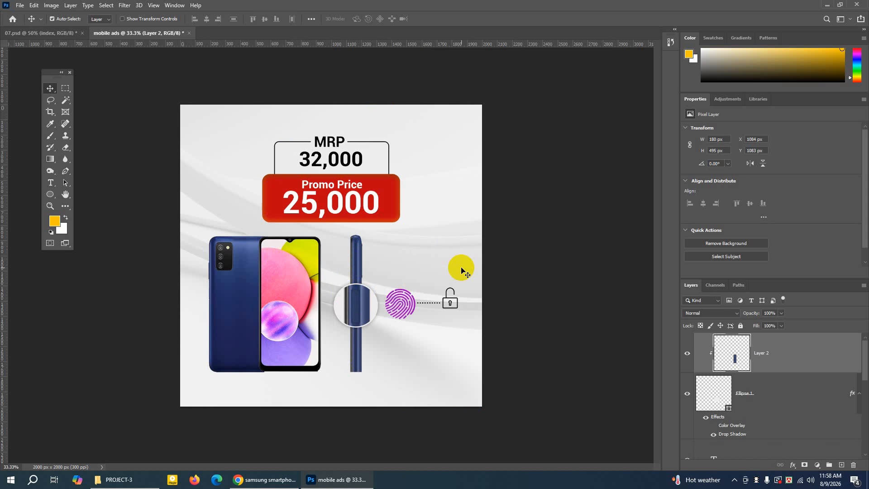
# Move the MRP text aside and reposition it in the gap of the price frame, at X 887.62 px, Y 199.46 px
pyautogui.hotkey('ctrl', '+')
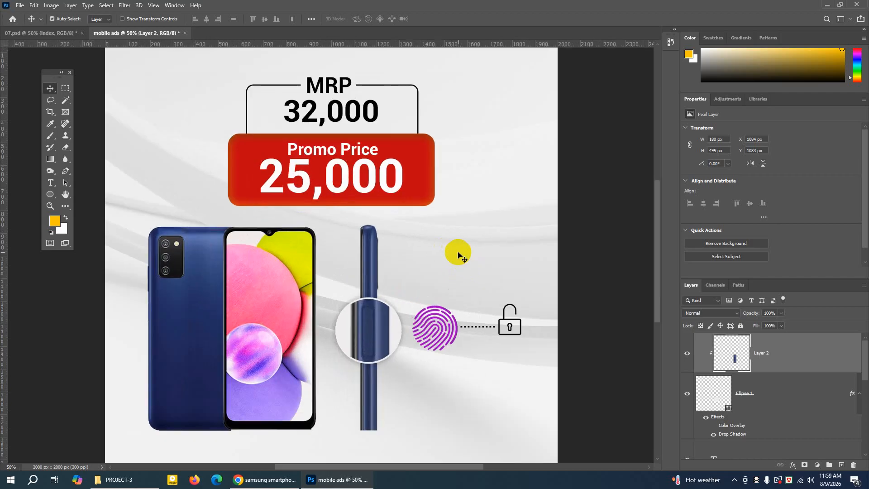
pyautogui.scroll(2, 459, 255)
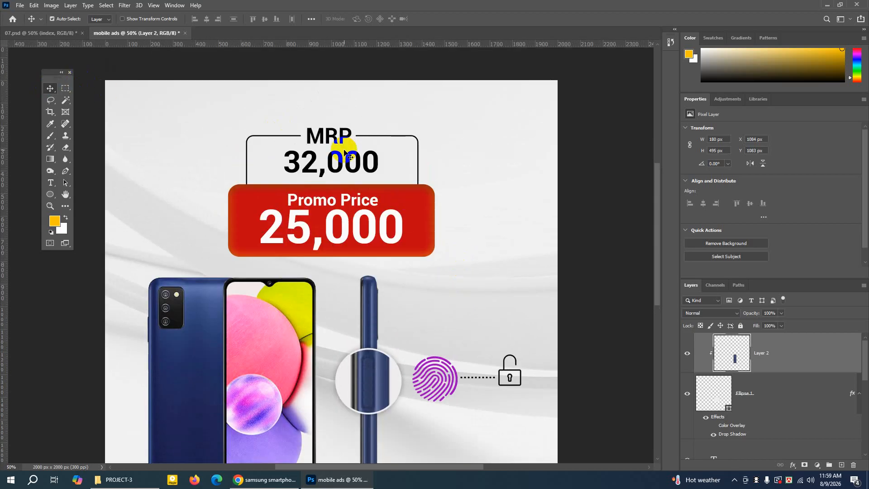
pyautogui.click(335, 138)
pyautogui.moveTo(335, 138); pyautogui.dragTo(387, 130)
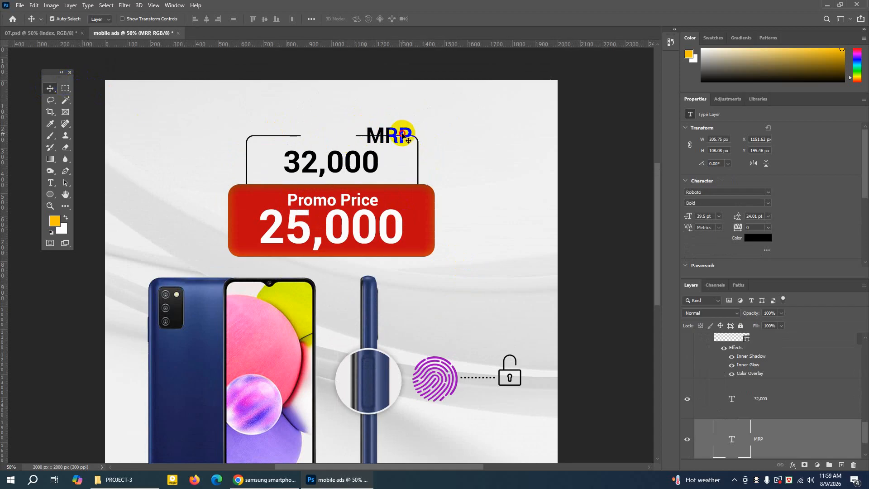
pyautogui.moveTo(403, 134); pyautogui.dragTo(323, 128)
pyautogui.press('Left')
pyautogui.press('Left')
pyautogui.press('Left')
pyautogui.press('Left')
pyautogui.press('Left')
pyautogui.press('Left')
pyautogui.press('Down')
pyautogui.press('Down')
pyautogui.press('Down')
pyautogui.press('Down')
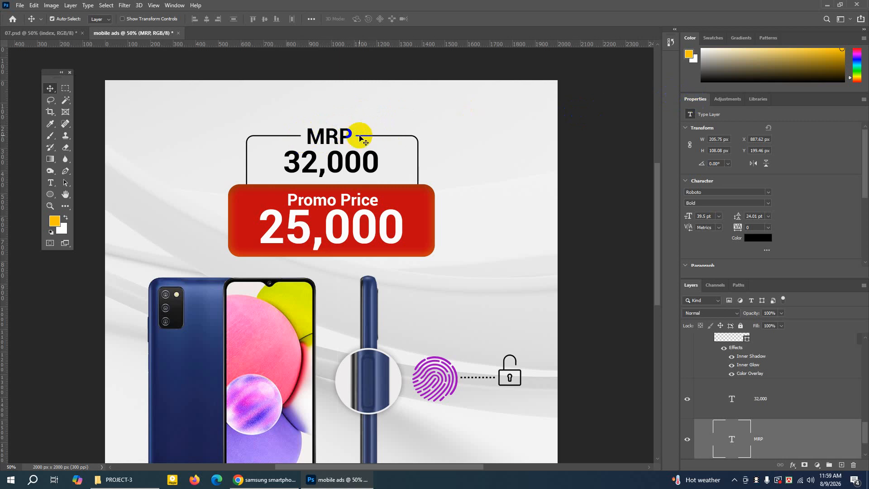
# Check the MRP lettering in 07.psd and set the whole MRP text in mobile ads to Bebas Neue Bold
pyautogui.click(68, 33)
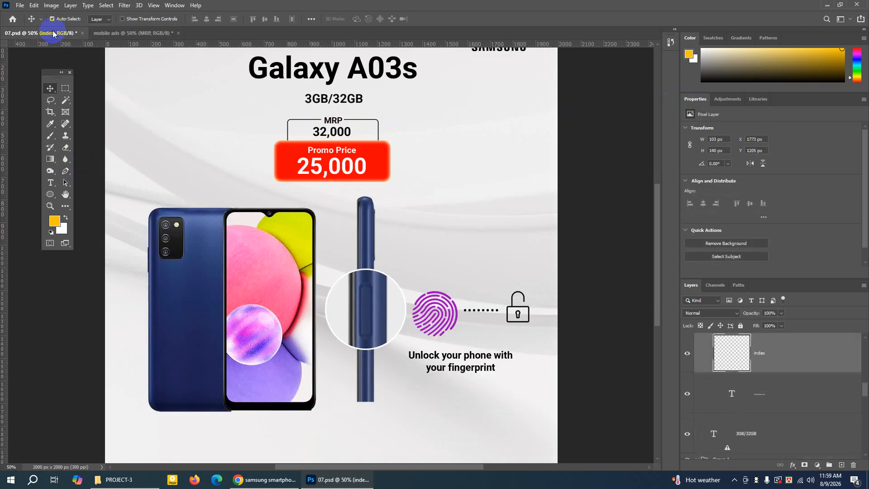
pyautogui.click(95, 34)
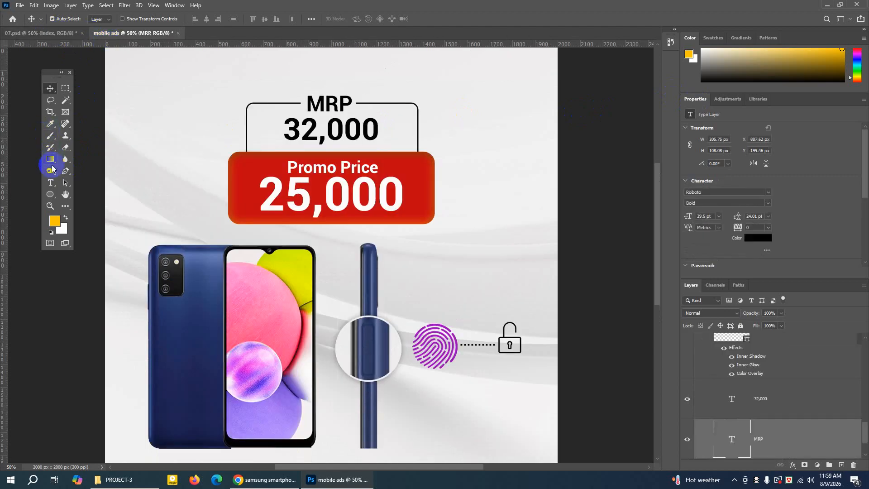
pyautogui.click(50, 182)
pyautogui.moveTo(300, 93); pyautogui.dragTo(340, 102)
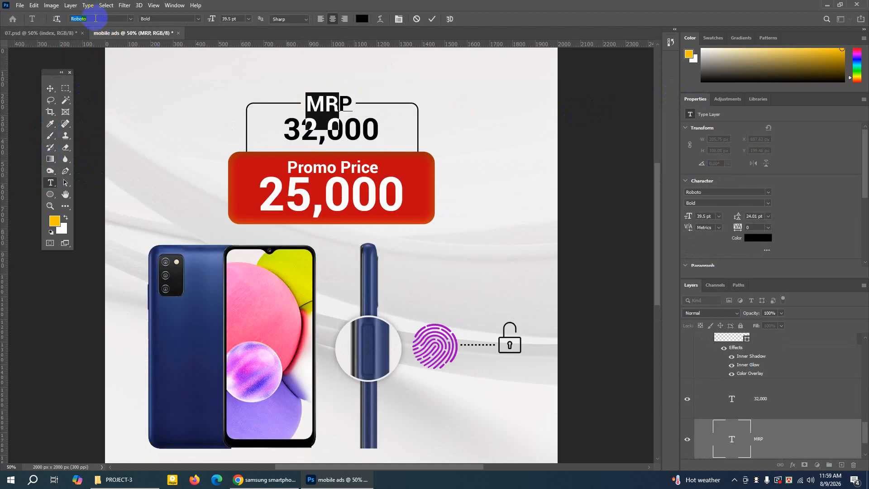
pyautogui.write('be')
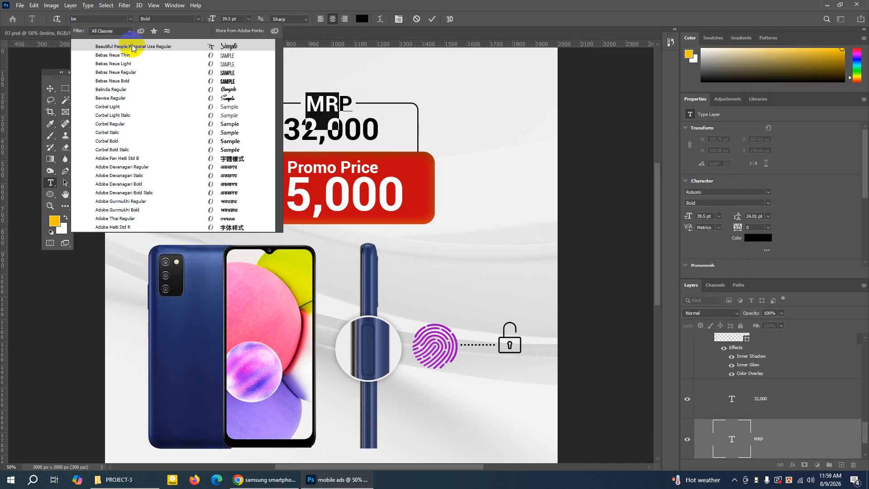
pyautogui.click(137, 83)
pyautogui.click(348, 102)
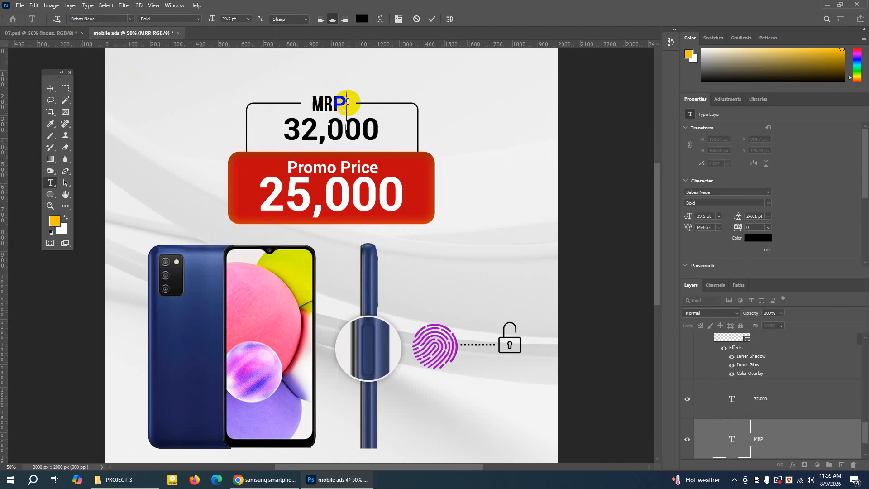
pyautogui.moveTo(348, 102); pyautogui.dragTo(309, 98)
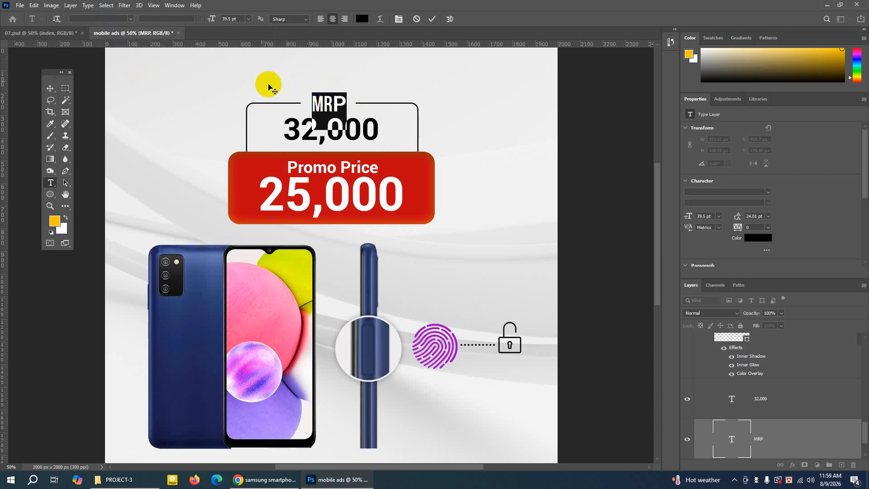
pyautogui.click(91, 21)
pyautogui.write('be')
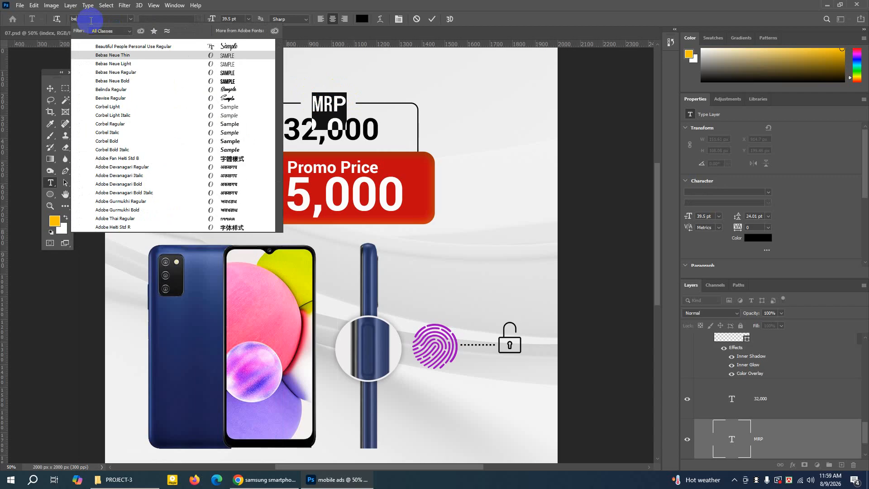
pyautogui.click(132, 80)
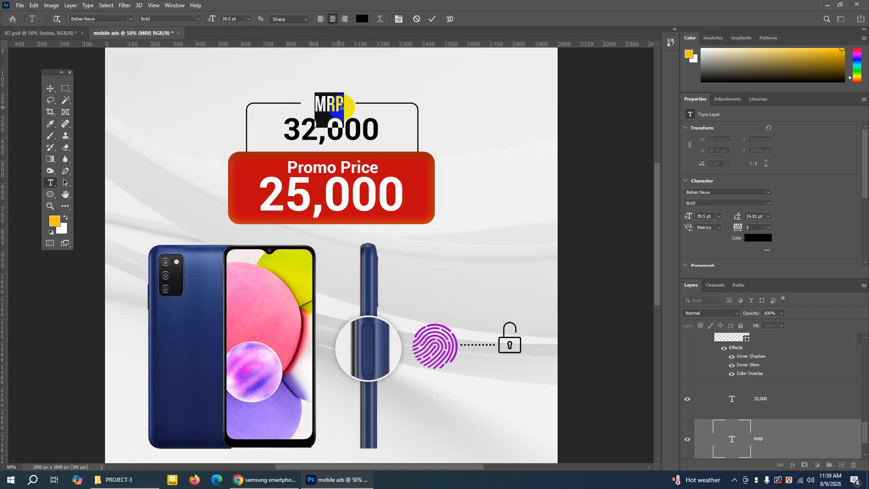
# Change the MRP text's font to Poppins Bold and commit the text edit
pyautogui.click(78, 19)
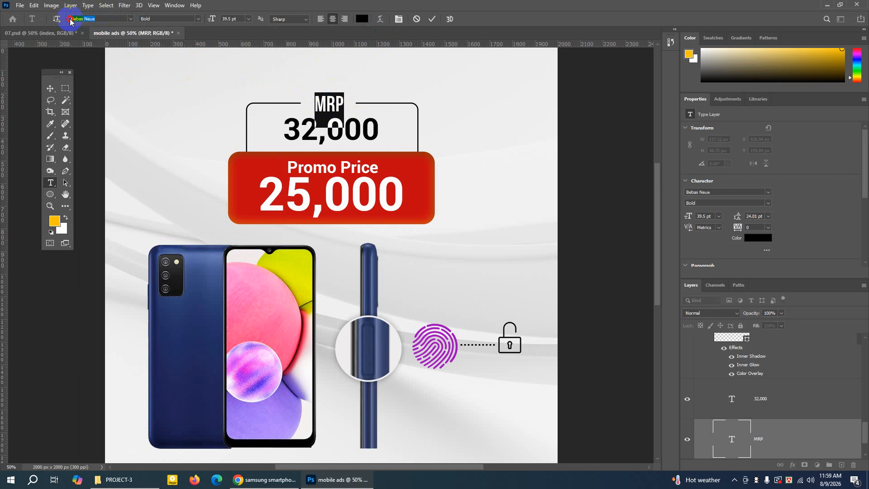
pyautogui.write('i')
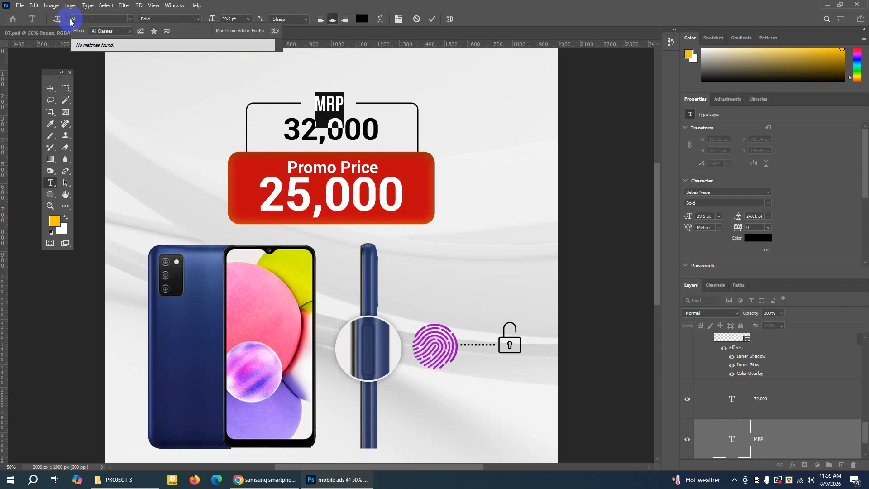
pyautogui.press('BackSpace')
pyautogui.press('BackSpace')
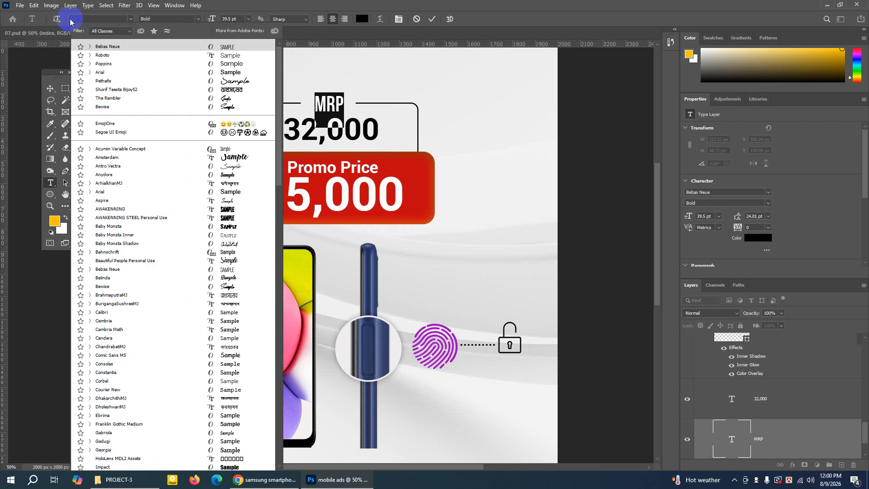
pyautogui.write('pop')
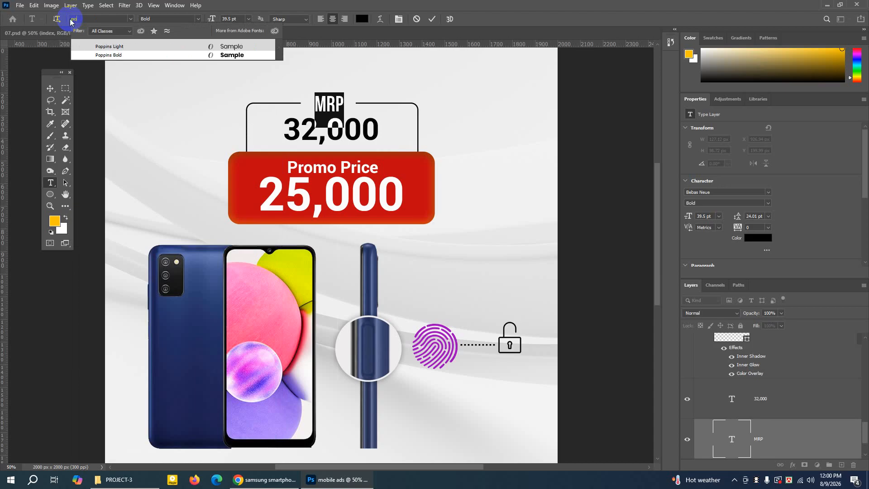
pyautogui.click(99, 55)
pyautogui.click(433, 19)
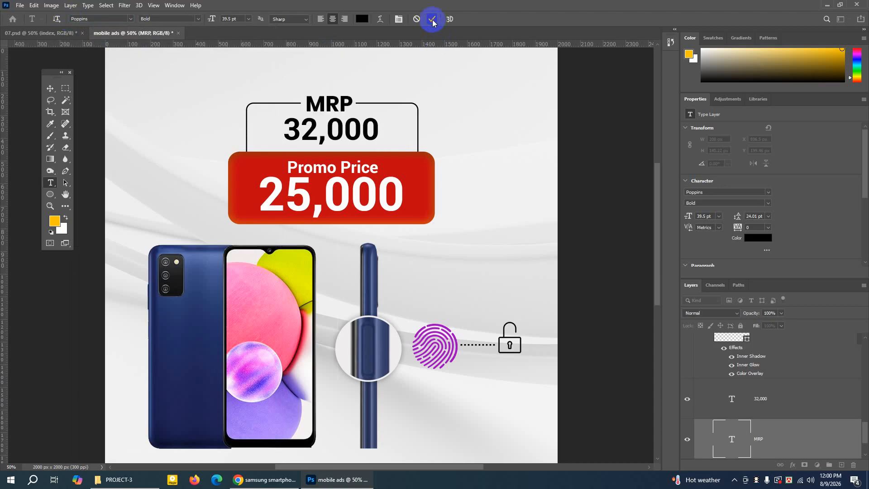
pyautogui.click(48, 89)
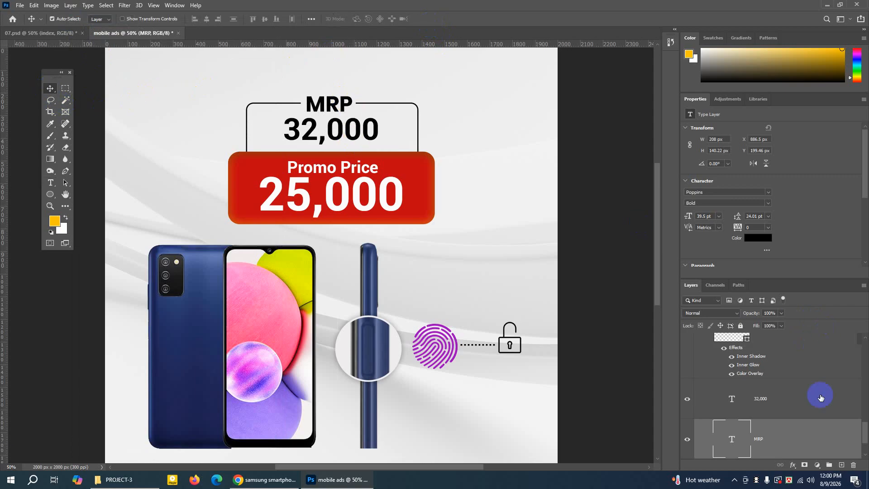
# Apply a Color Overlay to the MRP text layer using the red sampled from the Promo Price box
pyautogui.click(688, 441)
pyautogui.click(688, 441)
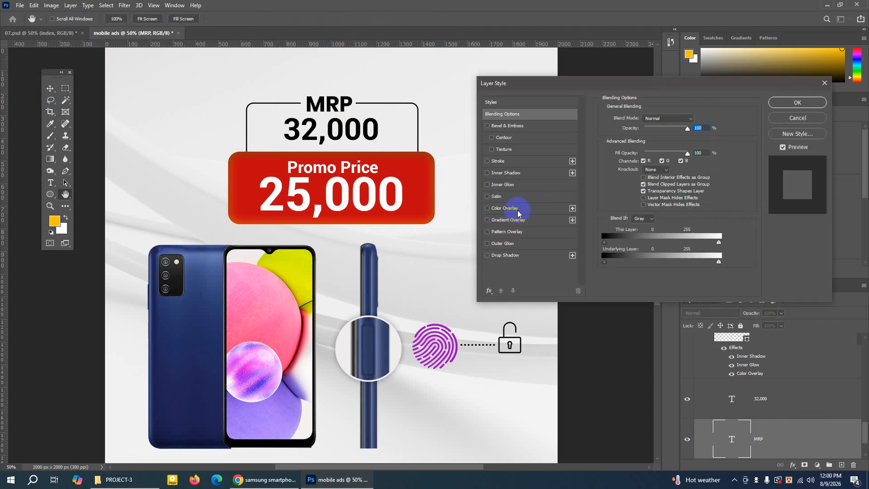
pyautogui.click(518, 210)
pyautogui.click(696, 119)
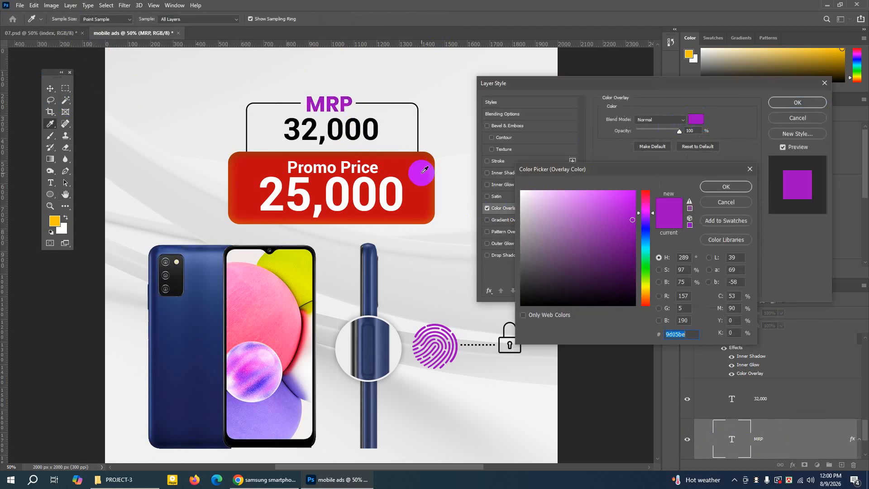
pyautogui.click(420, 171)
pyautogui.click(715, 191)
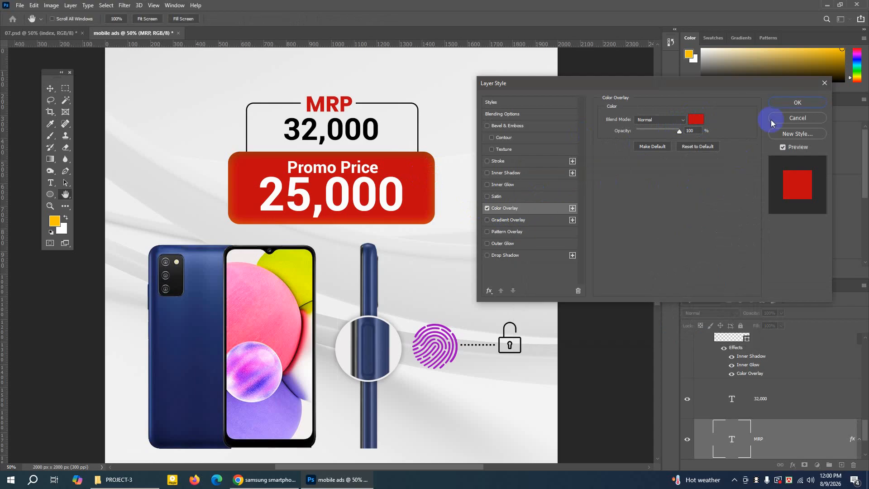
pyautogui.click(783, 102)
# Save the document to the Desktop as mobile ads.psd in Photoshop format with Maximize Compatibility on
pyautogui.hotkey('ctrl', '-')
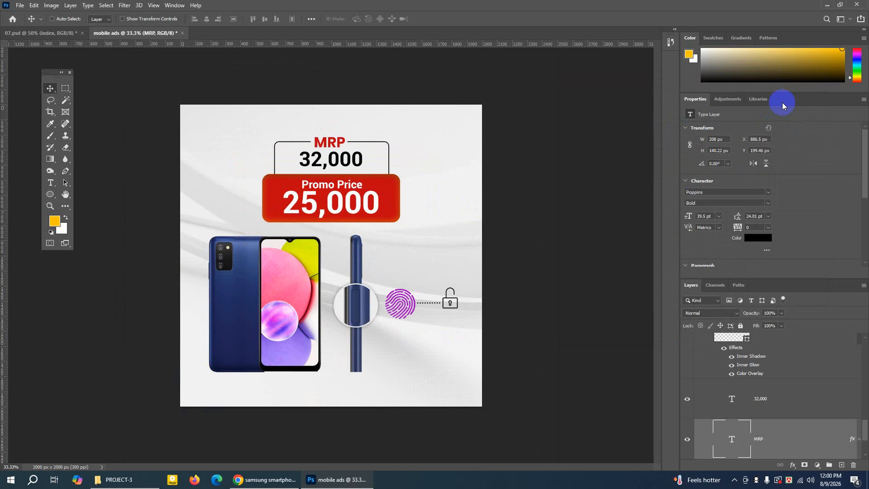
pyautogui.hotkey('ctrl', 's')
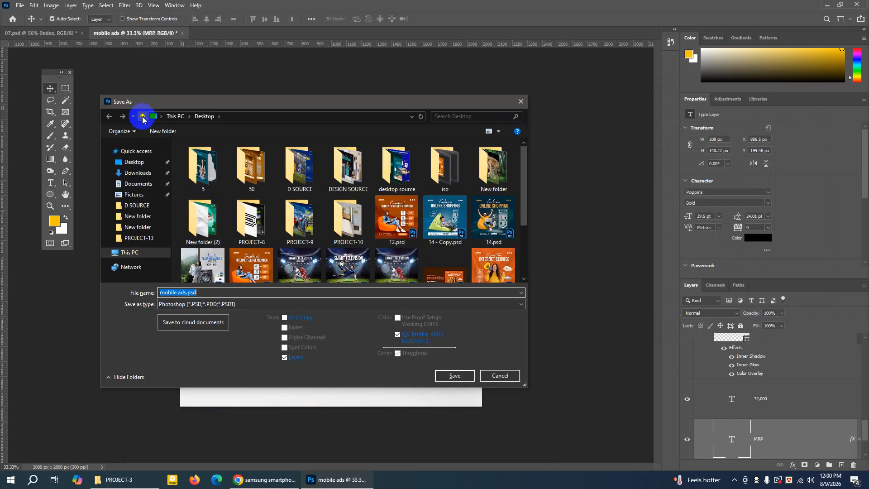
pyautogui.click(132, 167)
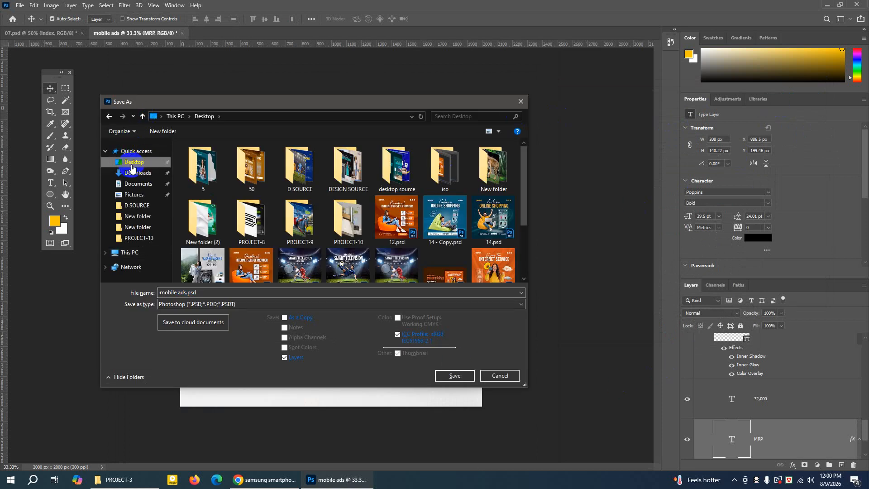
pyautogui.click(183, 292)
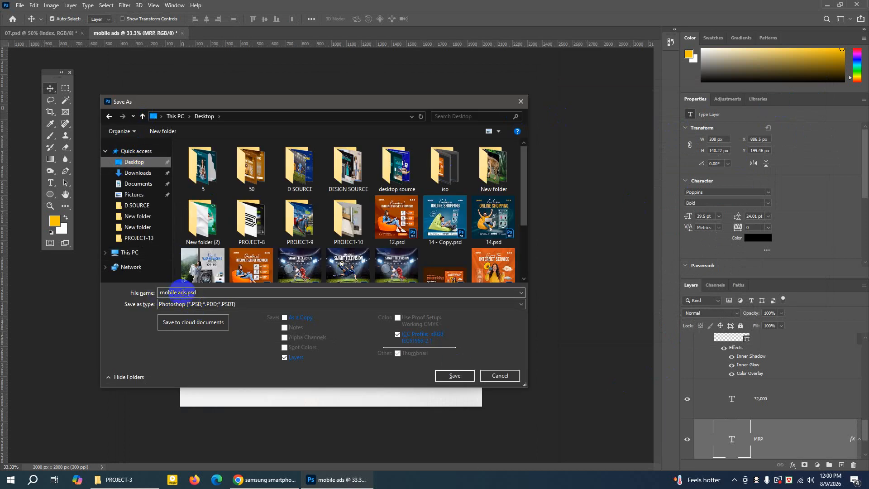
pyautogui.click(192, 304)
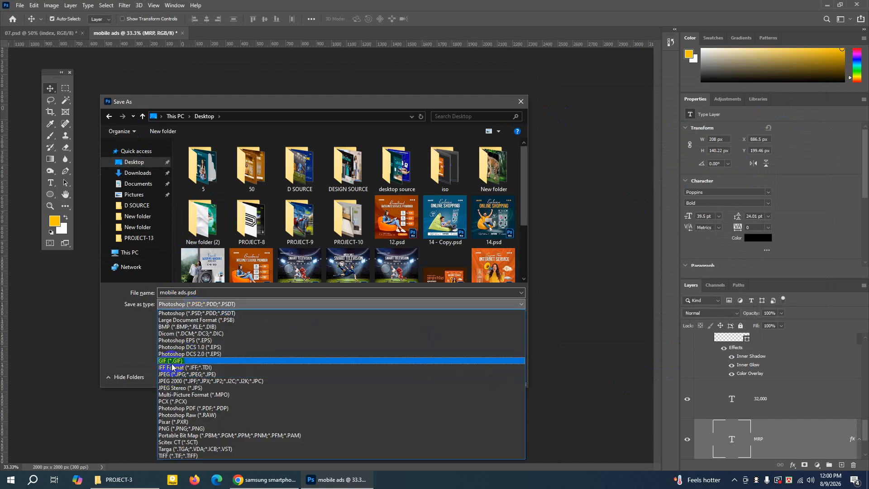
pyautogui.click(191, 313)
pyautogui.click(130, 164)
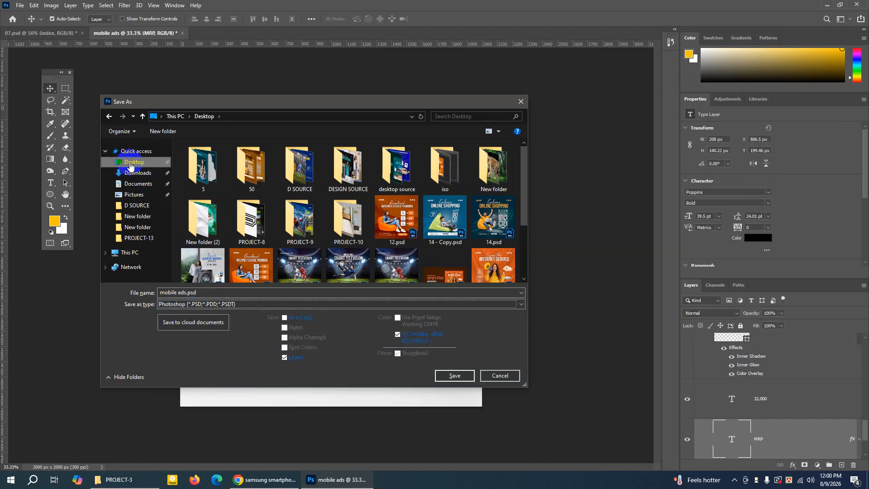
pyautogui.click(455, 375)
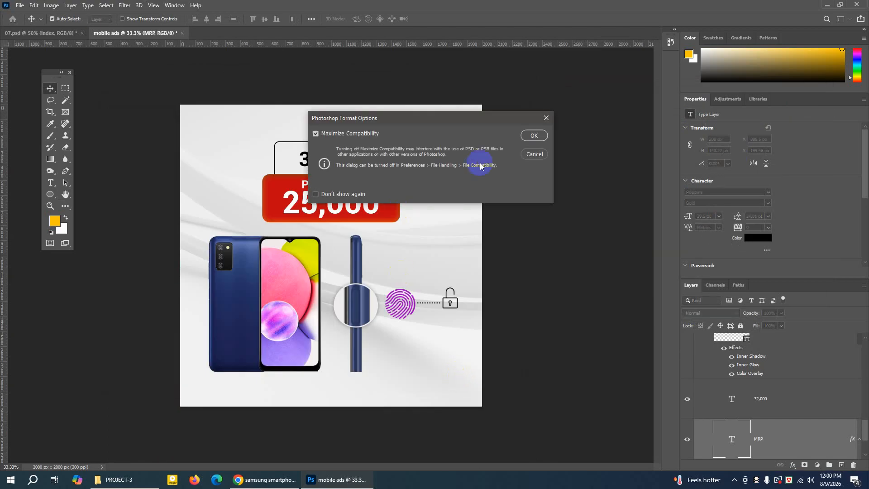
pyautogui.click(534, 135)
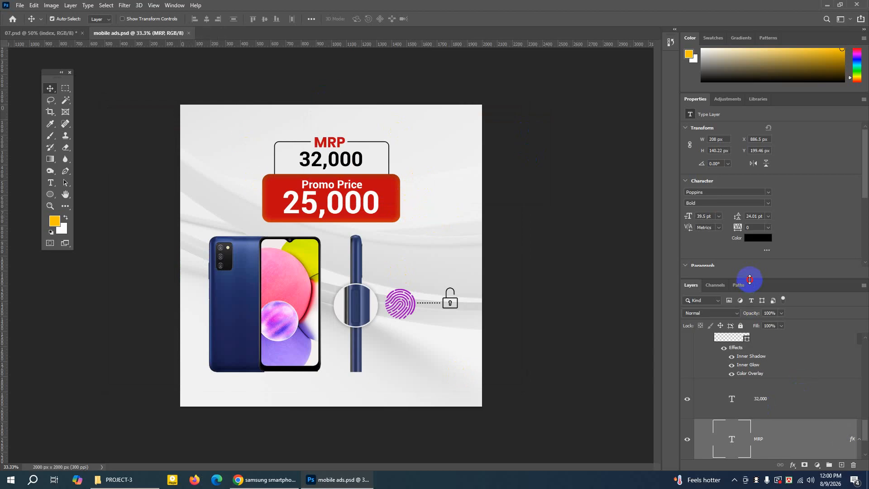
# Collapse the Price Tag group and scale the whole price tag down to 90.36% about its centre
pyautogui.moveTo(750, 280); pyautogui.dragTo(739, 235)
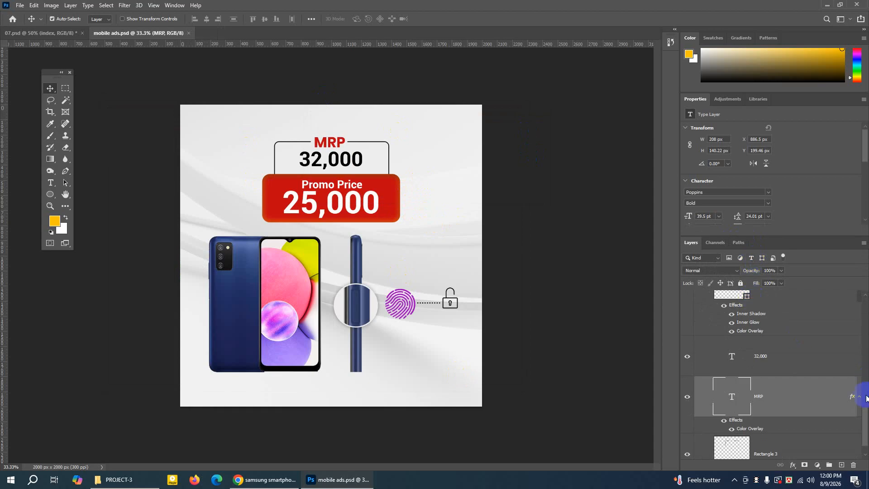
pyautogui.moveTo(865, 413); pyautogui.dragTo(866, 295)
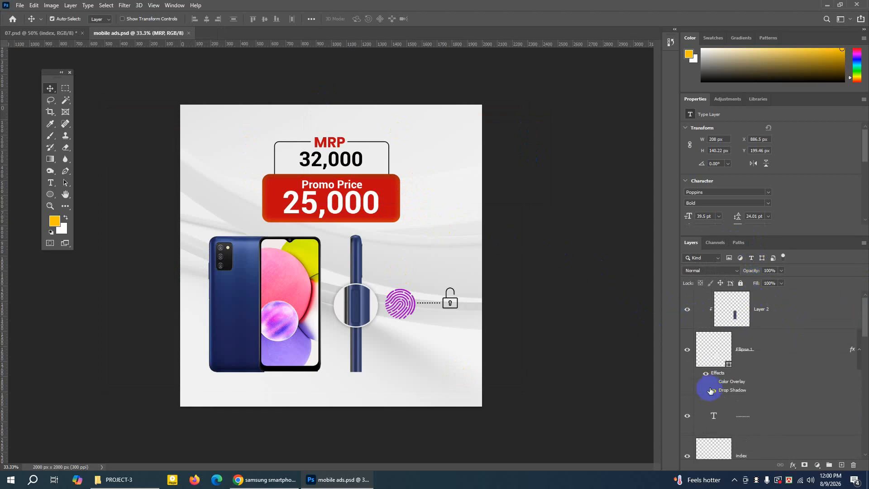
pyautogui.scroll(-5, 708, 384)
pyautogui.scroll(-4, 709, 387)
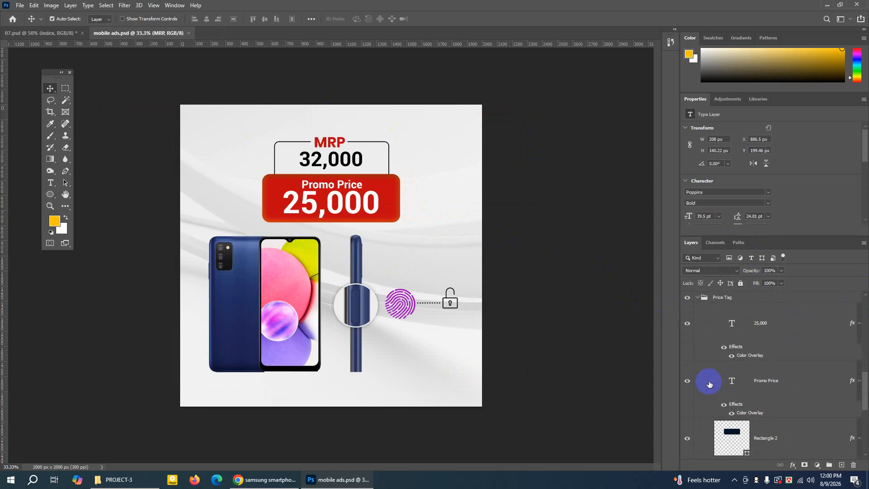
pyautogui.click(701, 299)
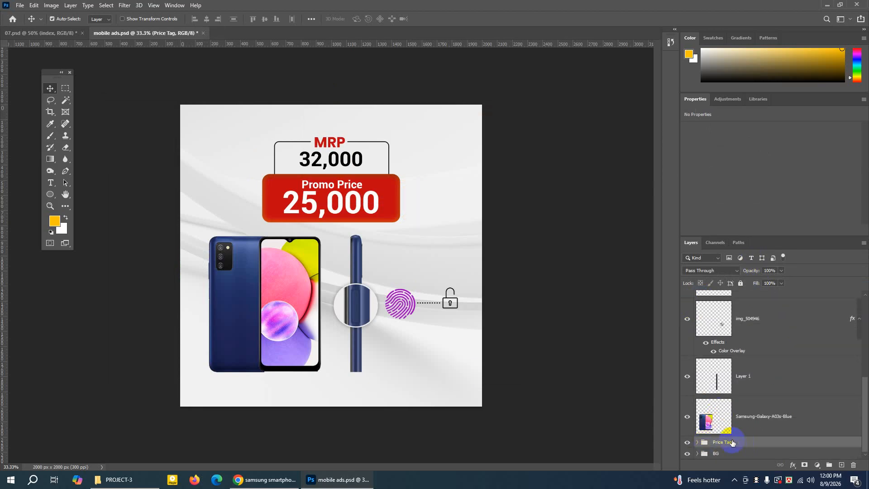
pyautogui.click(745, 443)
pyautogui.hotkey('ctrl', 't')
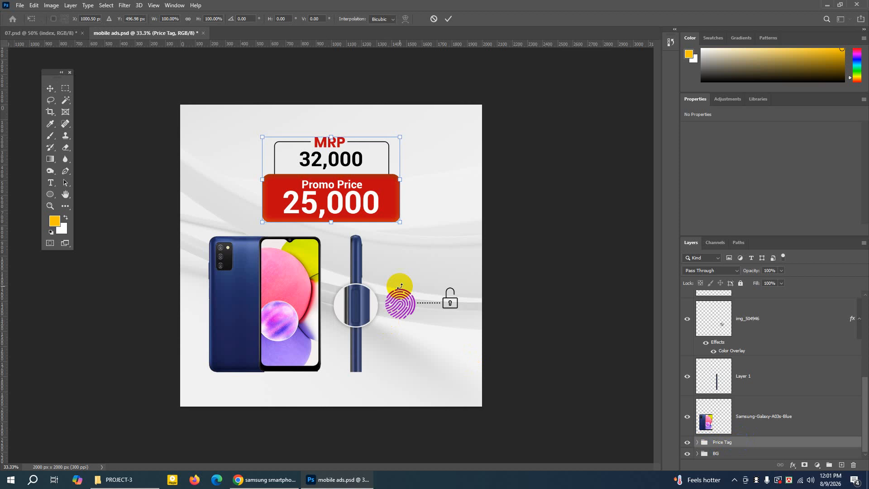
pyautogui.moveTo(403, 222); pyautogui.dragTo(395, 219)
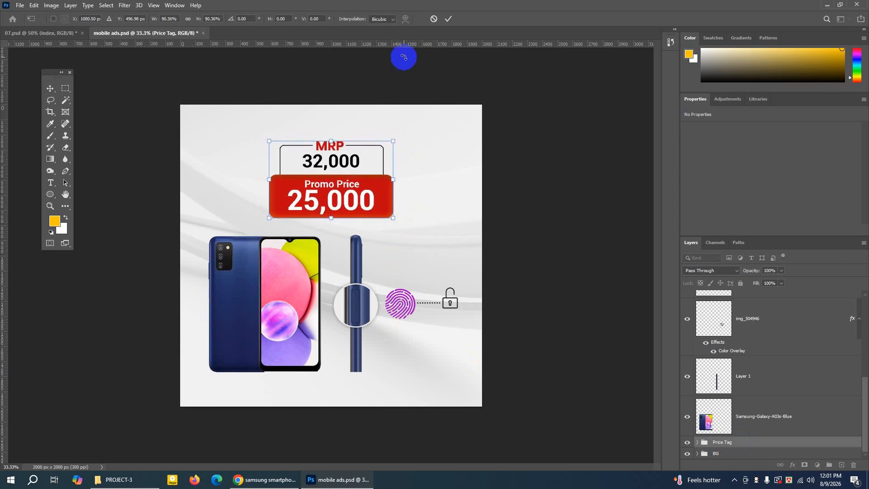
pyautogui.click(448, 19)
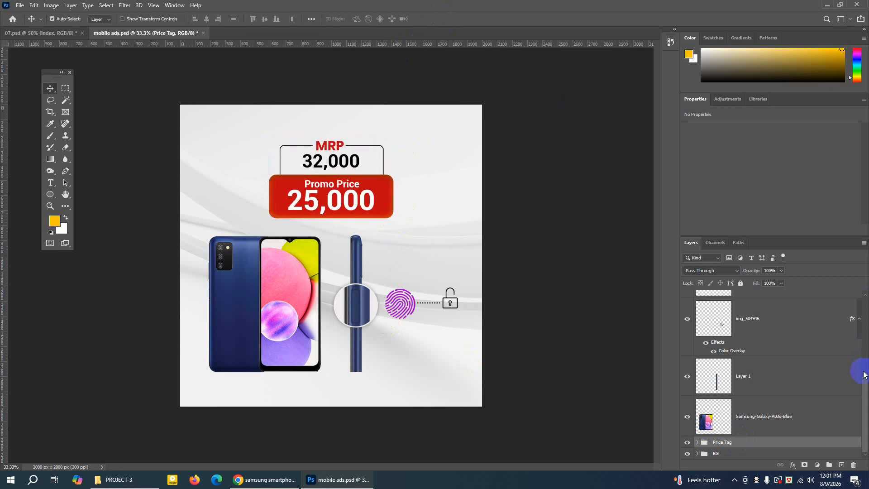
# Combine the Price Tag group and all phone, callout and unlock-graphic layers above BG into a group named Design
pyautogui.moveTo(865, 385); pyautogui.dragTo(855, 295)
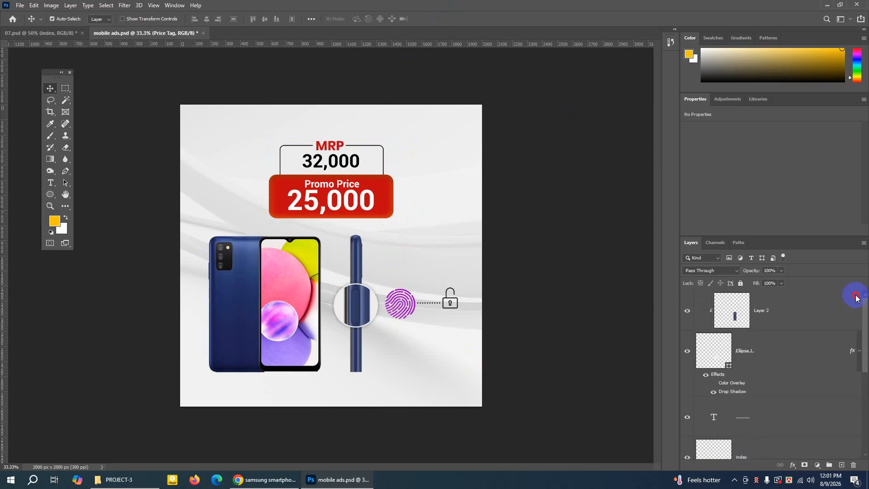
pyautogui.click(803, 313)
pyautogui.keyDown('shift'); pyautogui.click(797, 359); pyautogui.keyUp('shift')
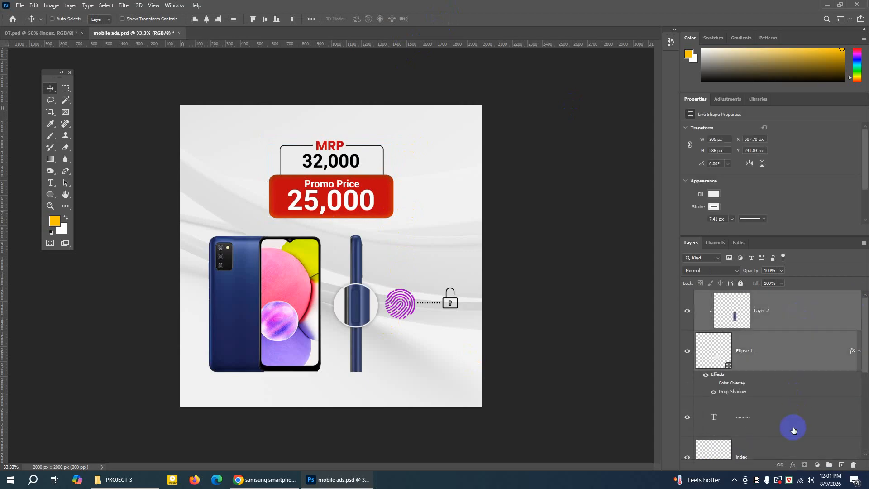
pyautogui.keyDown('shift'); pyautogui.click(788, 417); pyautogui.keyUp('shift')
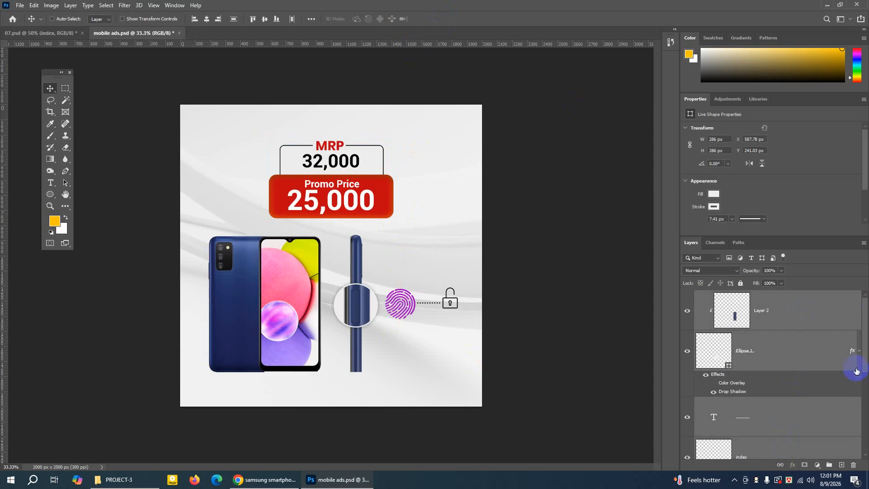
pyautogui.moveTo(864, 366); pyautogui.dragTo(865, 442)
pyautogui.keyDown('shift'); pyautogui.click(795, 337); pyautogui.keyUp('shift')
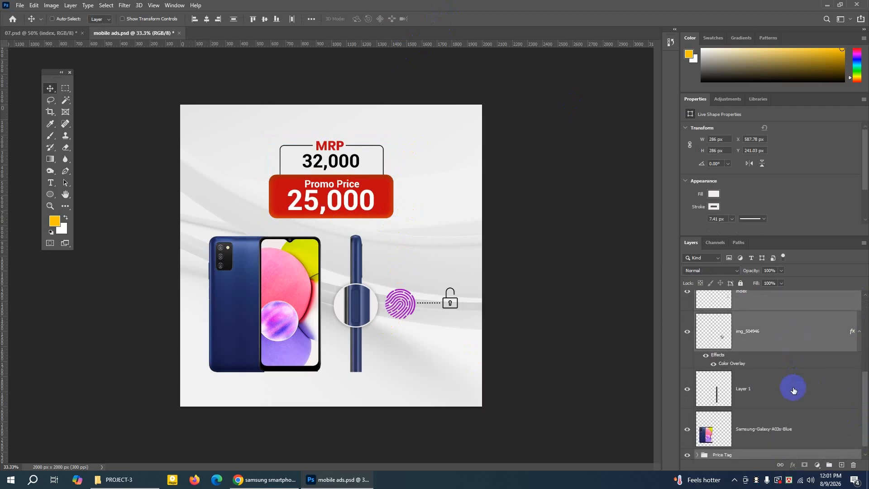
pyautogui.keyDown('shift'); pyautogui.click(793, 391); pyautogui.keyUp('shift')
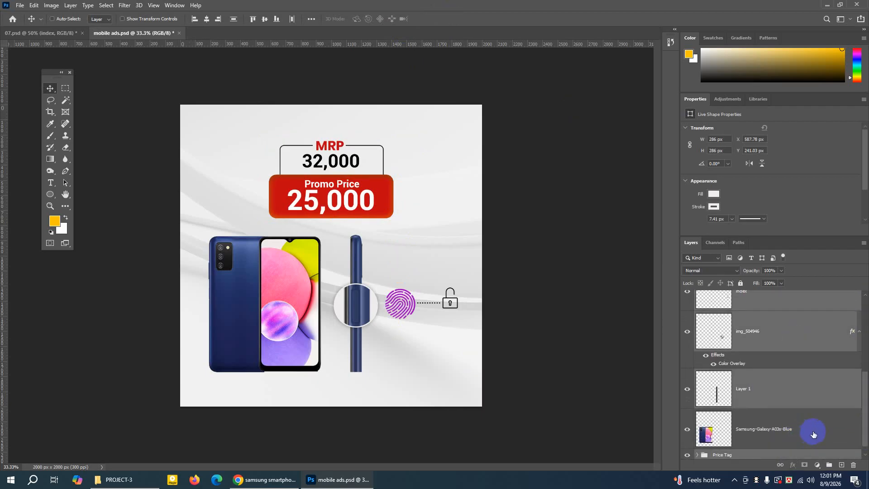
pyautogui.keyDown('shift'); pyautogui.click(814, 435); pyautogui.keyUp('shift')
pyautogui.scroll(-1, 864, 422)
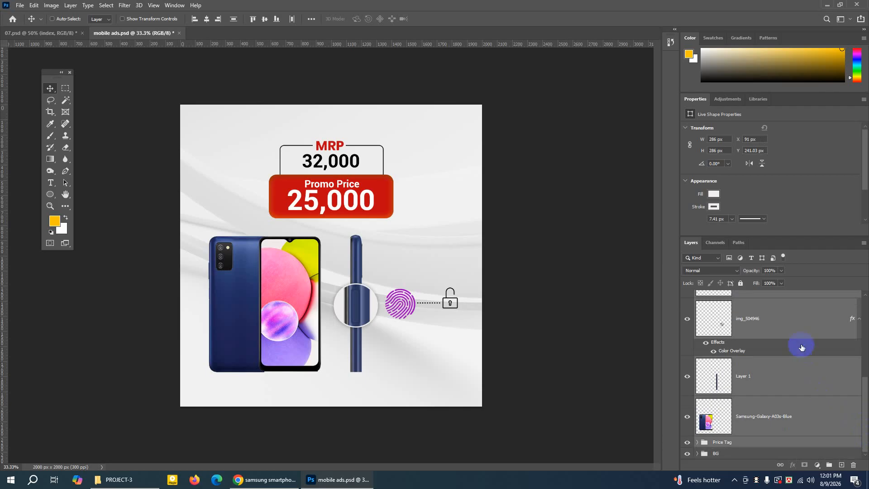
pyautogui.rightClick(790, 322)
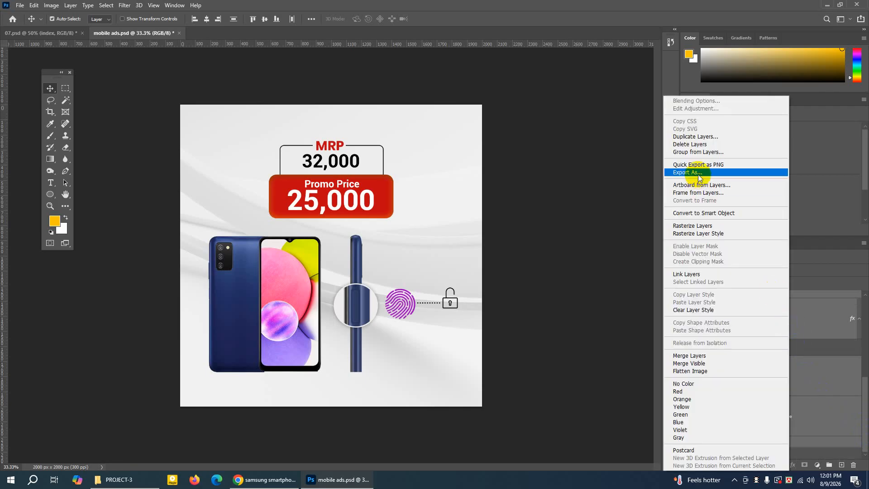
pyautogui.click(684, 153)
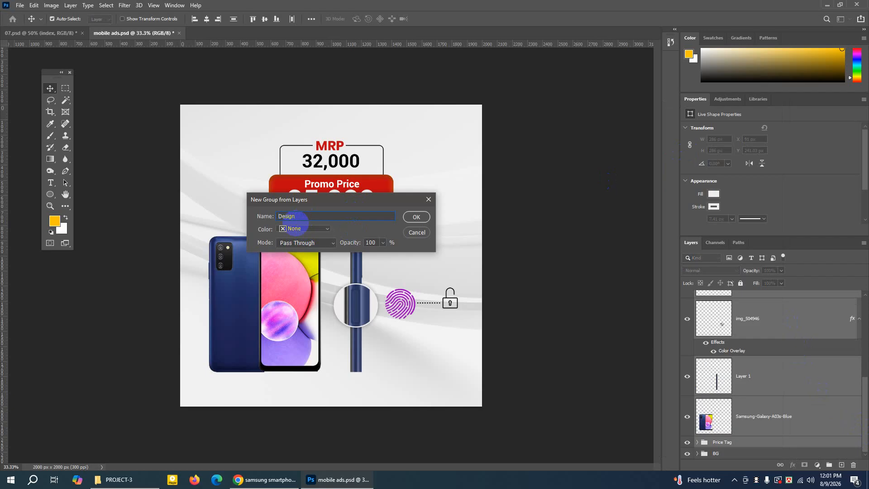
pyautogui.click(413, 219)
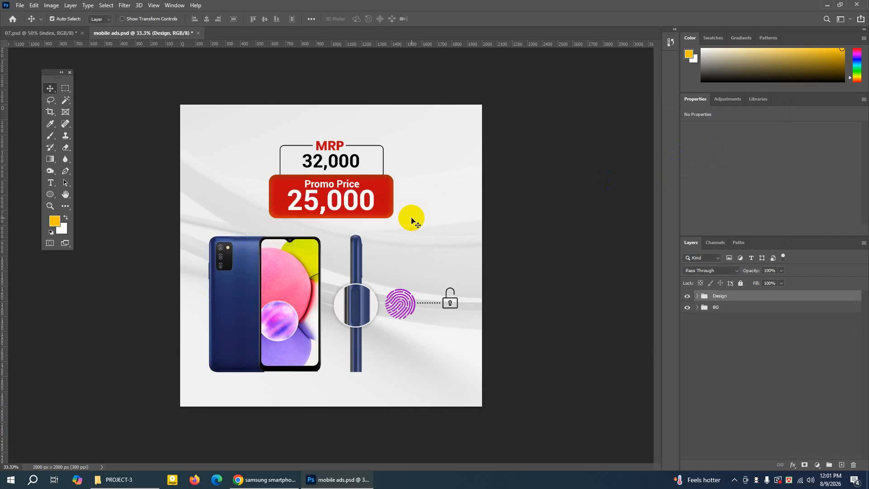
# Nudge the padlock icon 7 px right and 3 px down, placing it at X 1735 px, Y 1223 px
pyautogui.hotkey('ctrl', '+')
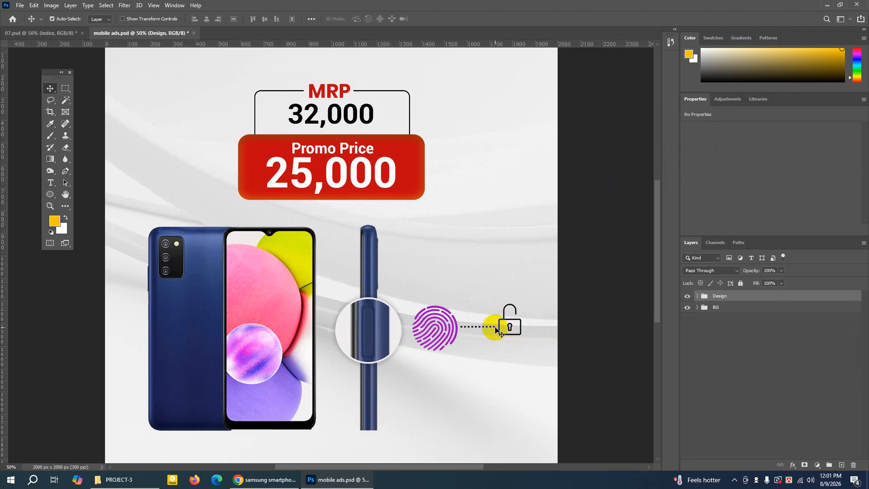
pyautogui.hotkey('ctrl', '+')
pyautogui.scroll(-3, 498, 295)
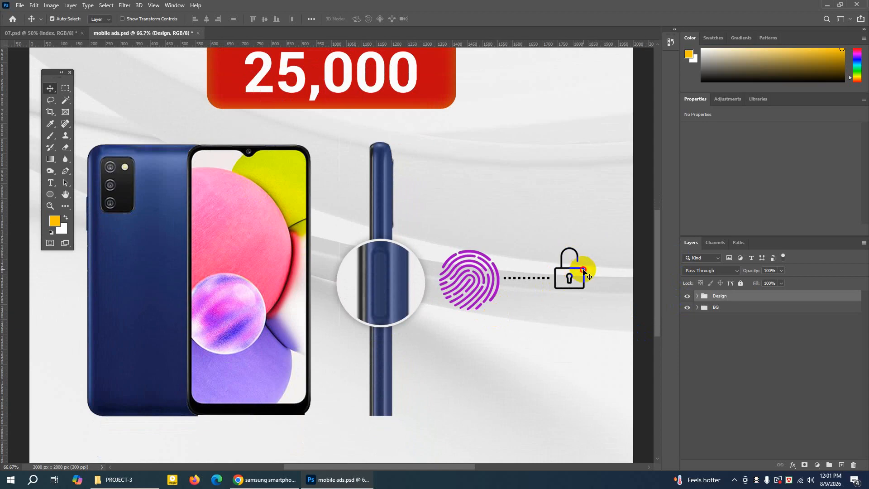
pyautogui.click(583, 270)
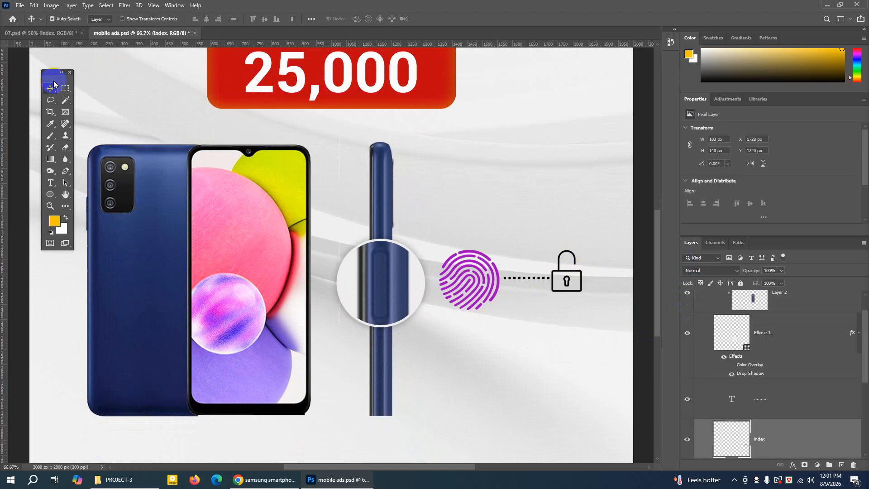
pyautogui.click(98, 21)
pyautogui.click(97, 35)
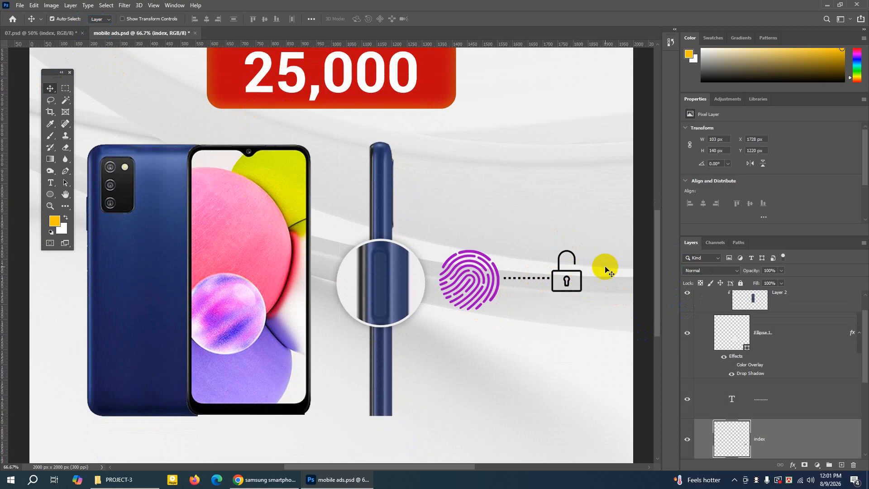
pyautogui.press('Right')
pyautogui.press('Right')
pyautogui.press('Right')
pyautogui.press('Right')
pyautogui.press('Right')
pyautogui.press('Right')
pyautogui.press('Right')
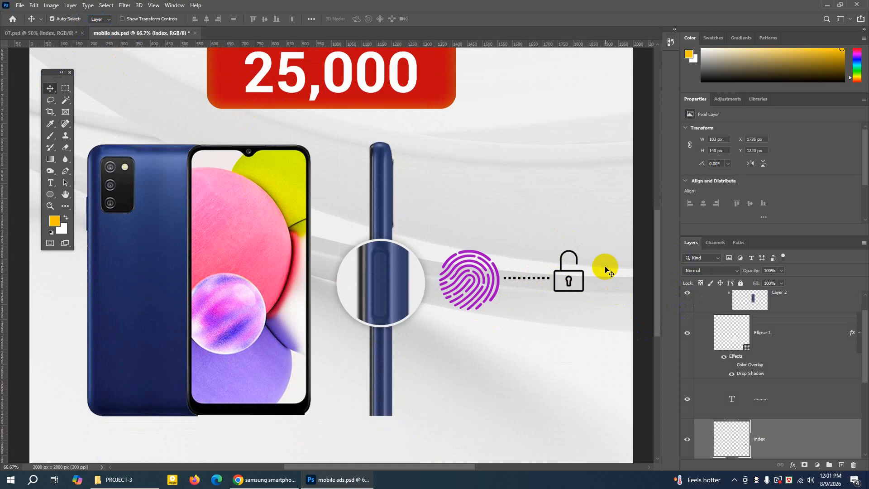
pyautogui.press('Down')
pyautogui.press('Down')
pyautogui.press('Down')
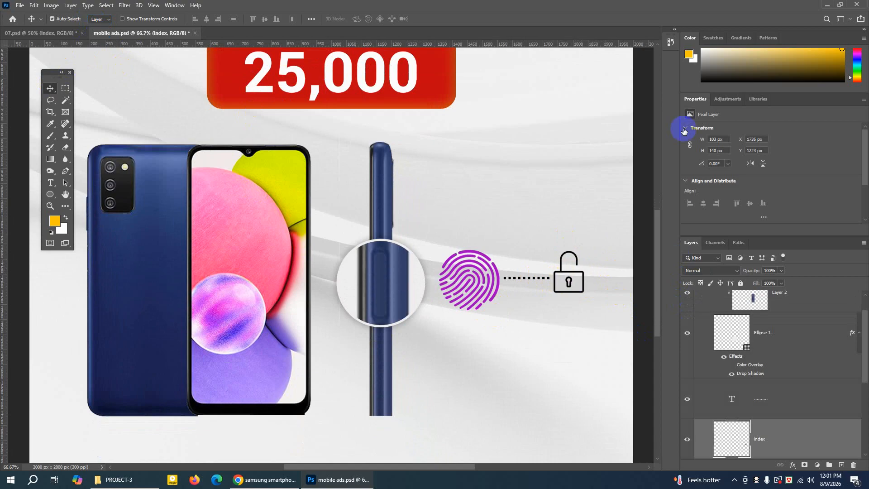
# Lower the dotted line to Y 1282.03 px and nudge the padlock up 4 px to Y 1219 px
pyautogui.click(550, 279)
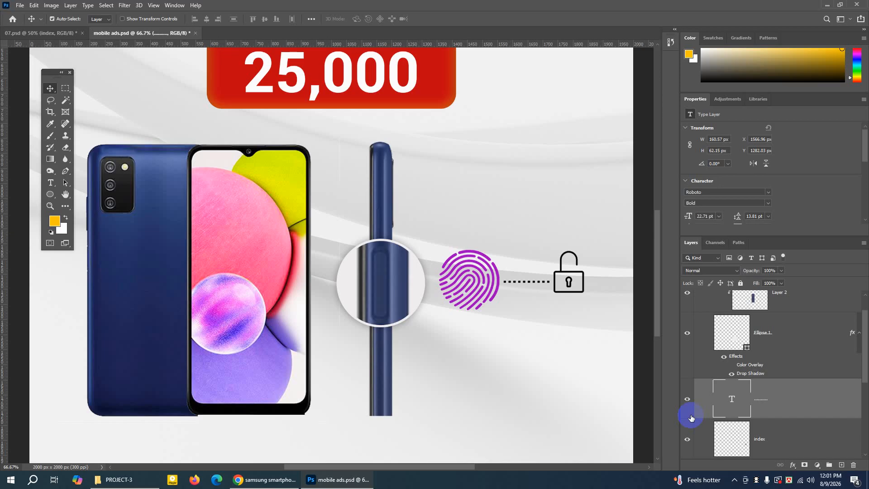
pyautogui.click(573, 273)
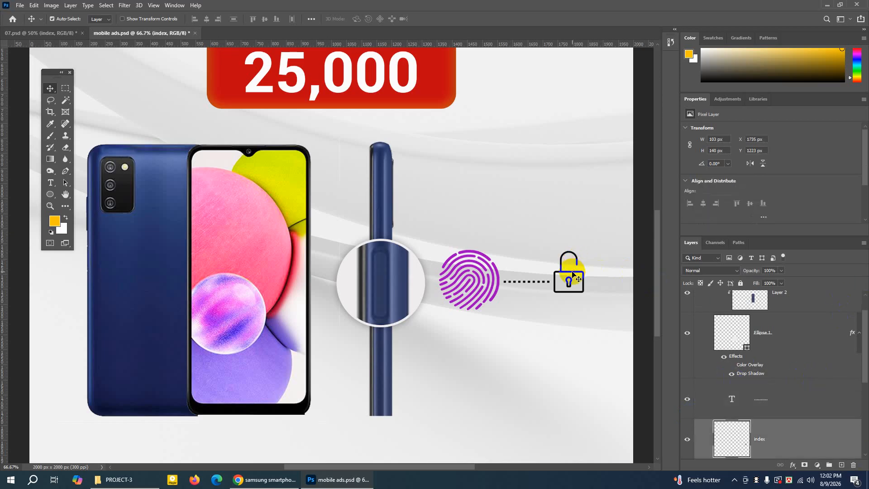
pyautogui.press('Up')
pyautogui.press('Up')
pyautogui.press('Up')
pyautogui.press('Up')
pyautogui.hotkey('ctrl', '-')
pyautogui.hotkey('ctrl', '-')
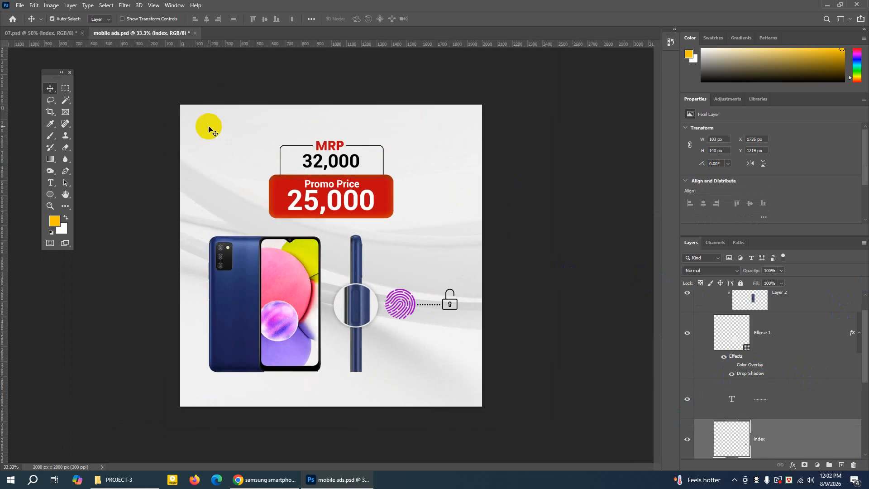
pyautogui.click(556, 379)
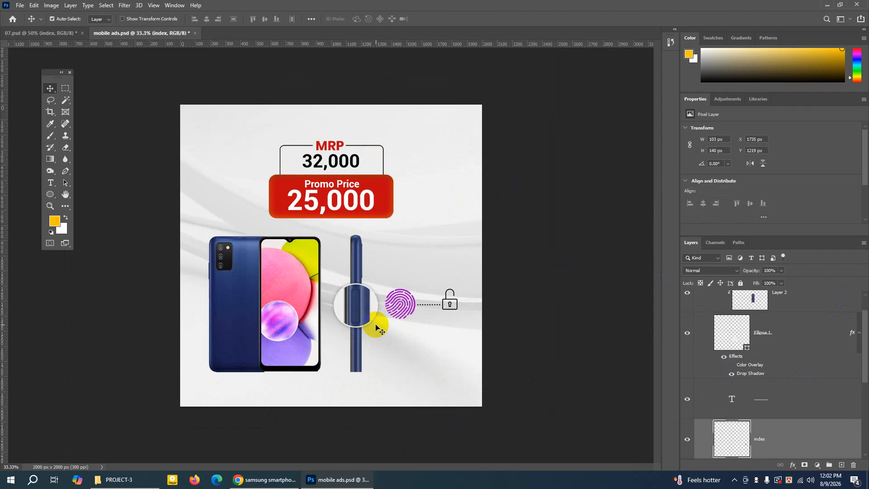
# Hide and reshow the padlock's index layer to identify it, and nudge the padlock down to Y 1237 px
pyautogui.hotkey('ctrl', '+')
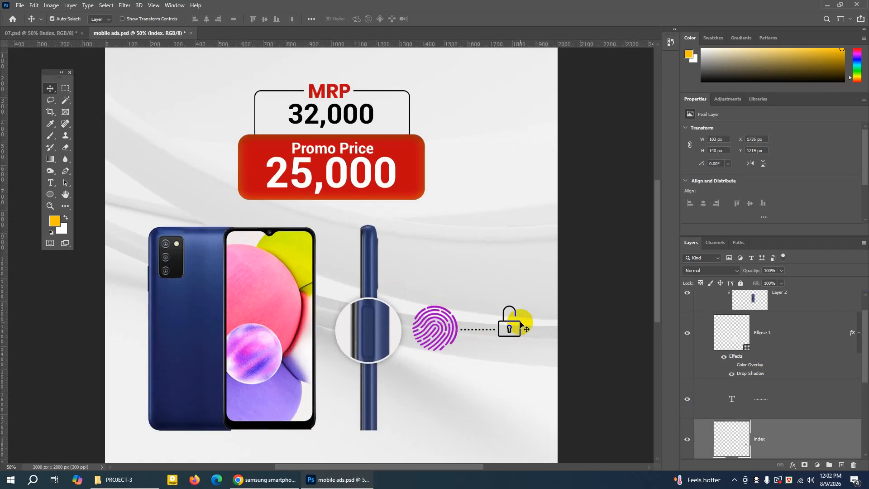
pyautogui.click(687, 439)
pyautogui.click(686, 440)
pyautogui.press('Down')
pyautogui.press('Down')
pyautogui.press('Down')
pyautogui.press('Down')
pyautogui.press('Down')
pyautogui.press('Down')
pyautogui.press('Down')
pyautogui.press('Down')
pyautogui.press('Down')
pyautogui.press('Down')
pyautogui.press('Down')
pyautogui.press('Down')
pyautogui.press('Down')
pyautogui.press('Down')
pyautogui.press('Down')
pyautogui.press('Down')
pyautogui.press('Down')
pyautogui.press('Down')
pyautogui.press('Up')
pyautogui.press('Up')
# Move the fingerprint 10 px left and shift the dotted line to X 1558.96 px, Y 1286.03 px
pyautogui.click(442, 332)
pyautogui.moveTo(443, 332); pyautogui.dragTo(440, 331)
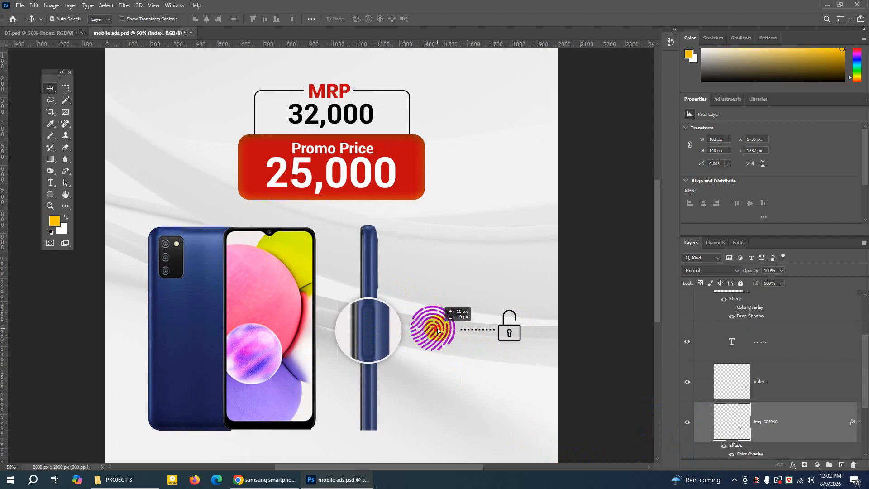
pyautogui.click(497, 334)
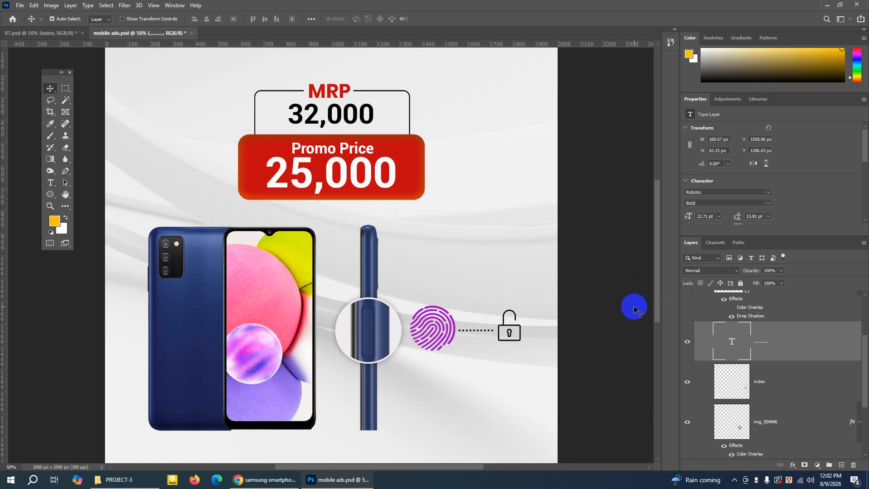
# Nudge the padlock up 10 px and left 4 px to X 1731 px, Y 1227 px, beside the dotted line
pyautogui.click(526, 333)
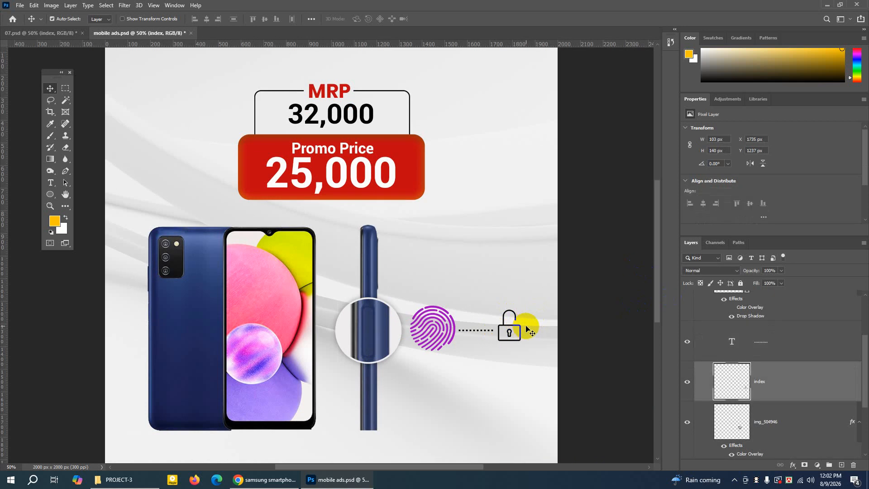
pyautogui.press('Up')
pyautogui.press('Up')
pyautogui.press('Up')
pyautogui.press('Up')
pyautogui.press('Up')
pyautogui.press('Up')
pyautogui.press('Up')
pyautogui.press('Up')
pyautogui.press('Left')
pyautogui.press('Left')
pyautogui.press('Left')
pyautogui.press('Left')
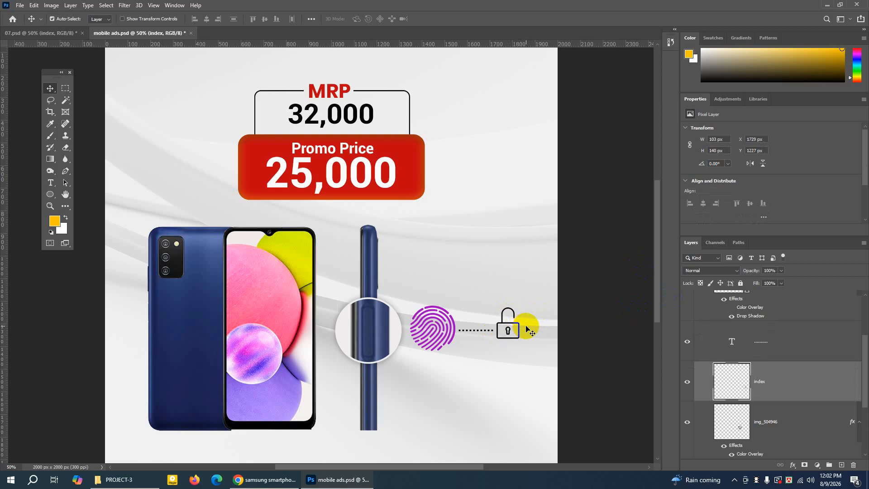
pyautogui.hotkey('ctrl', '-')
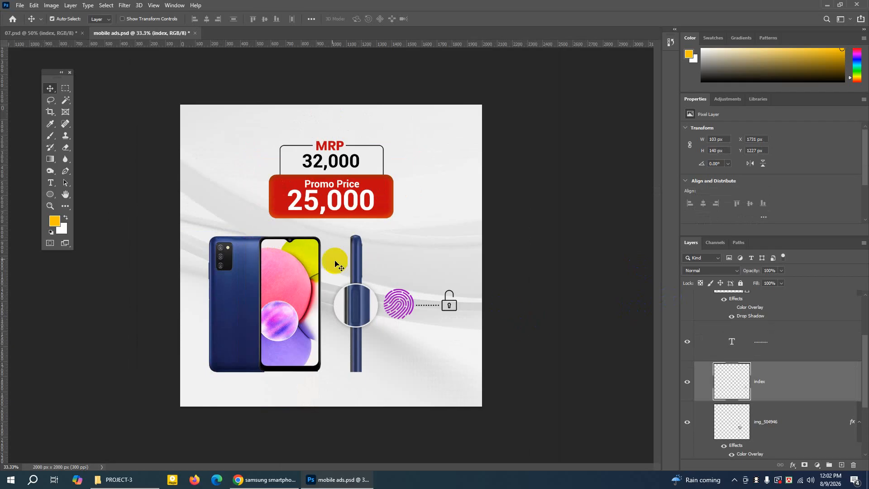
# Select the 25,000 text layer inside the Price Tag group
pyautogui.click(378, 207)
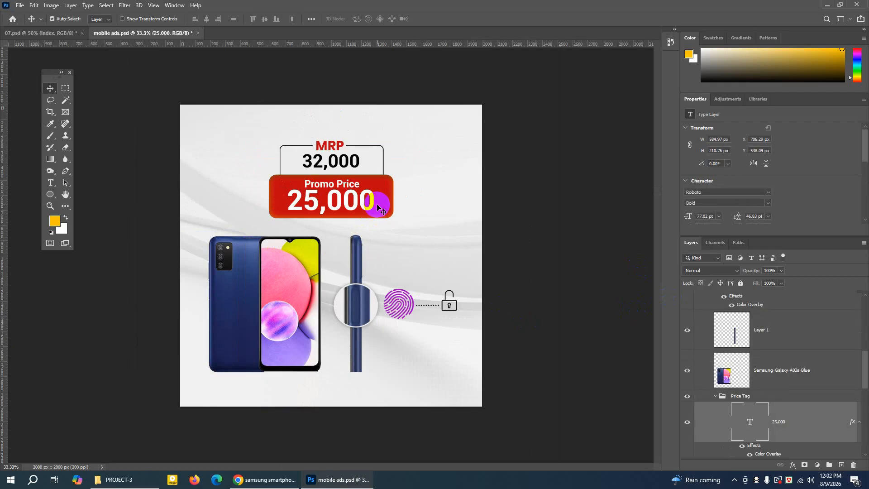